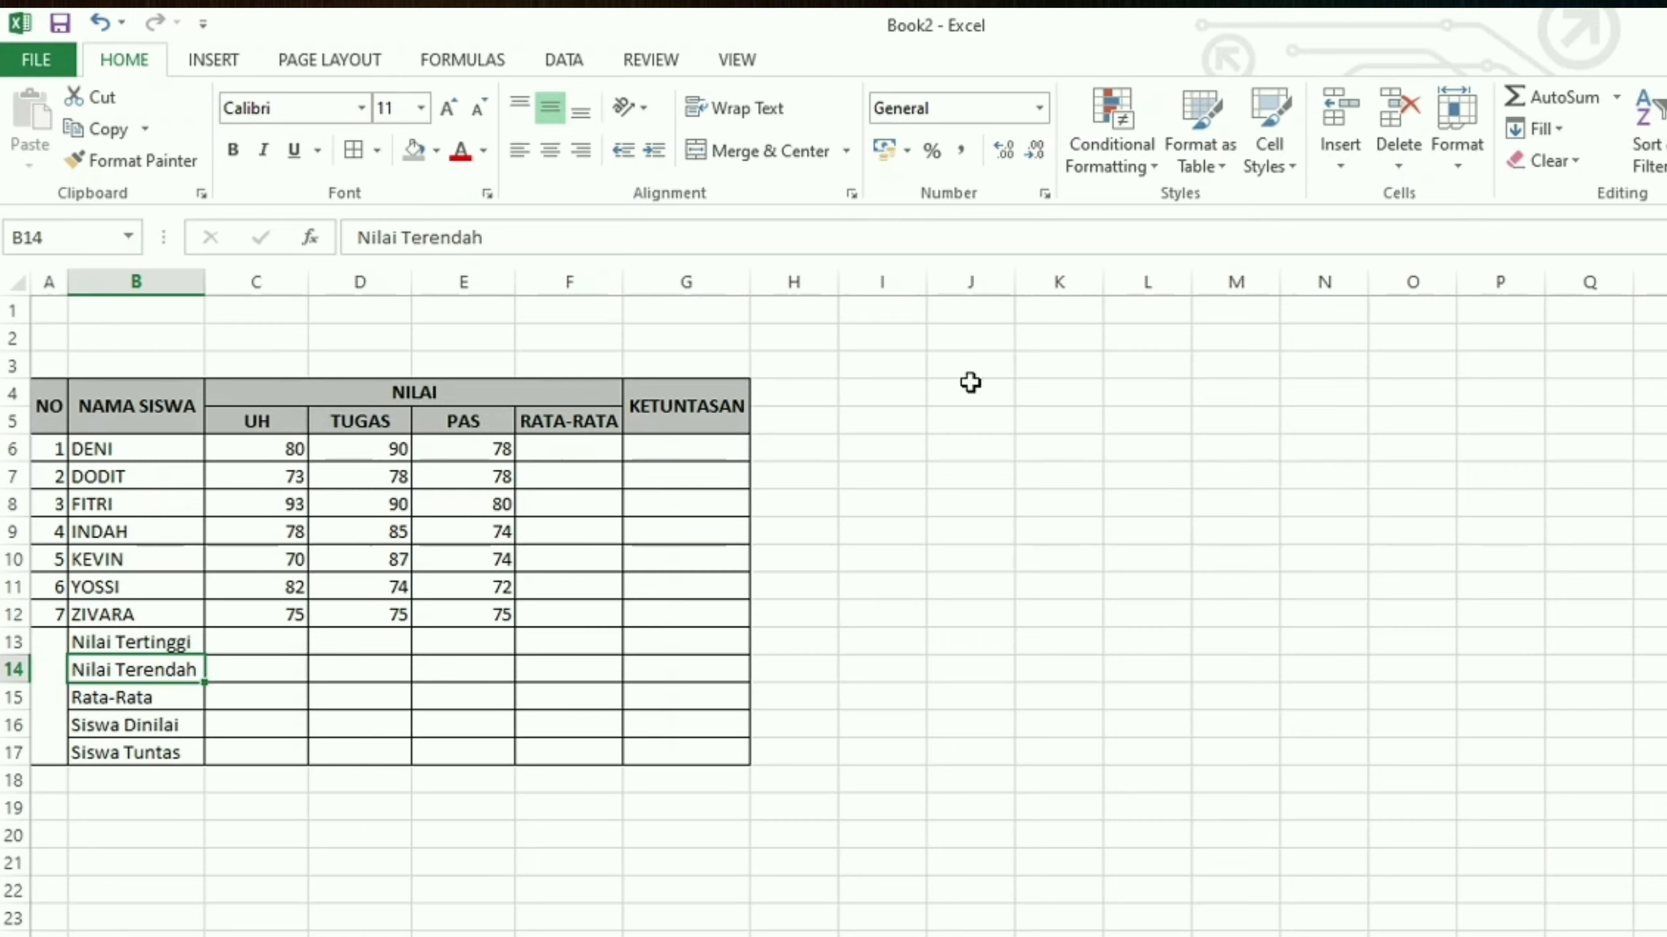
Enter the passing criterion note "TUNTAS (N >=75)" in cell J4, outside the table.
click(972, 406)
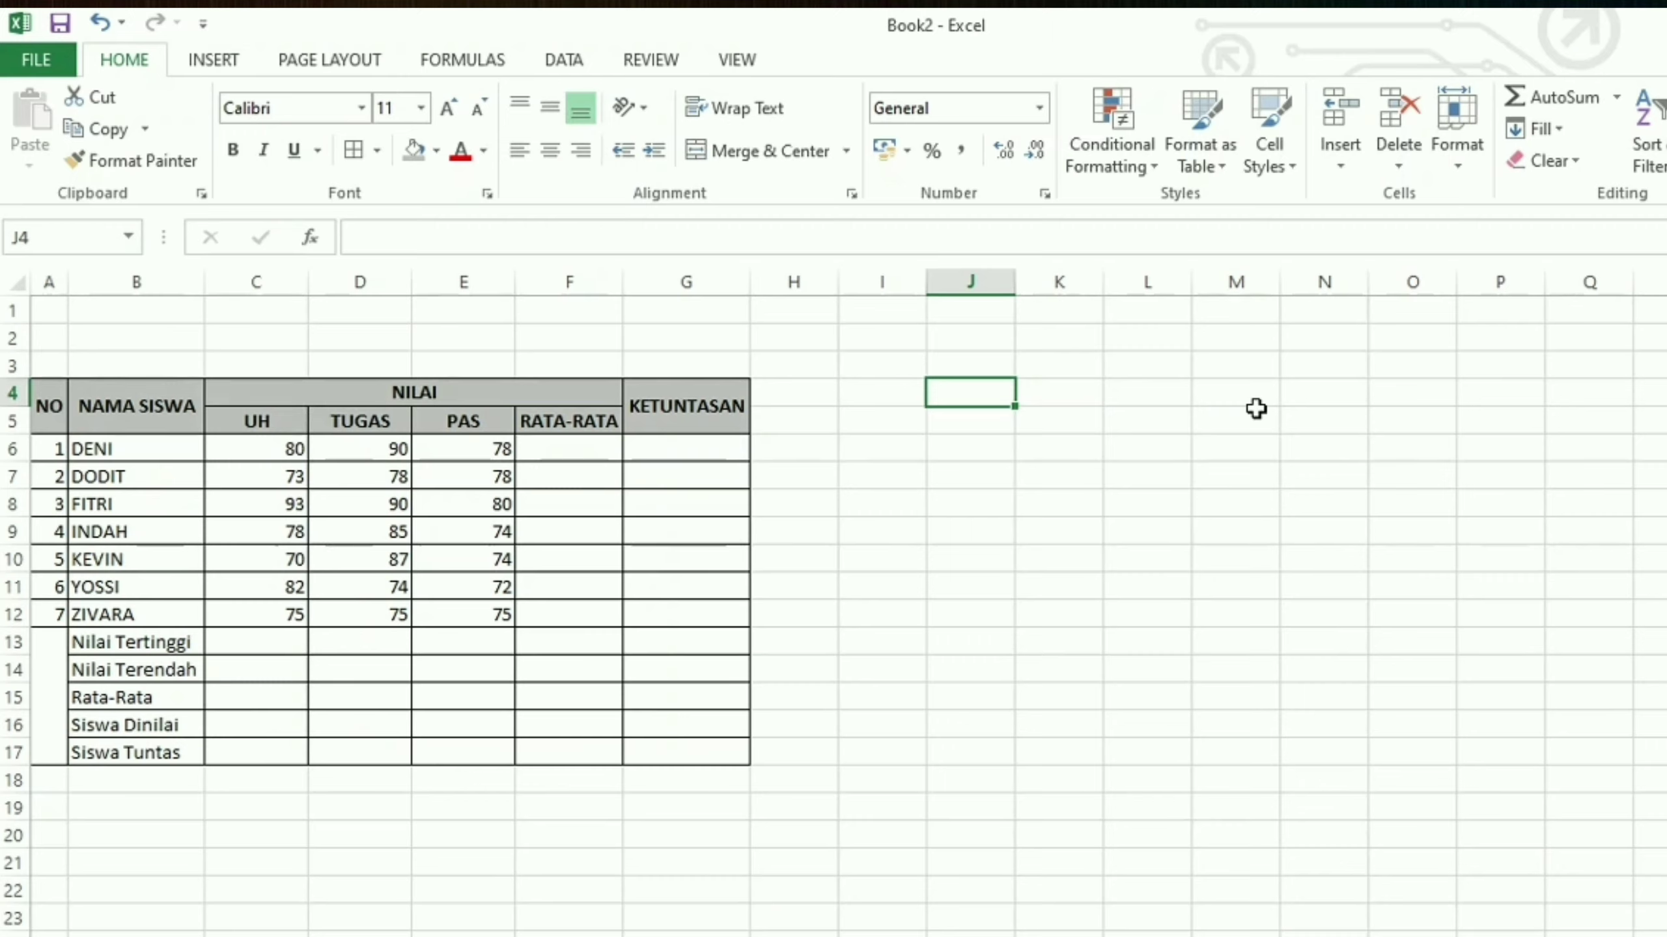
text(TUNTAS)
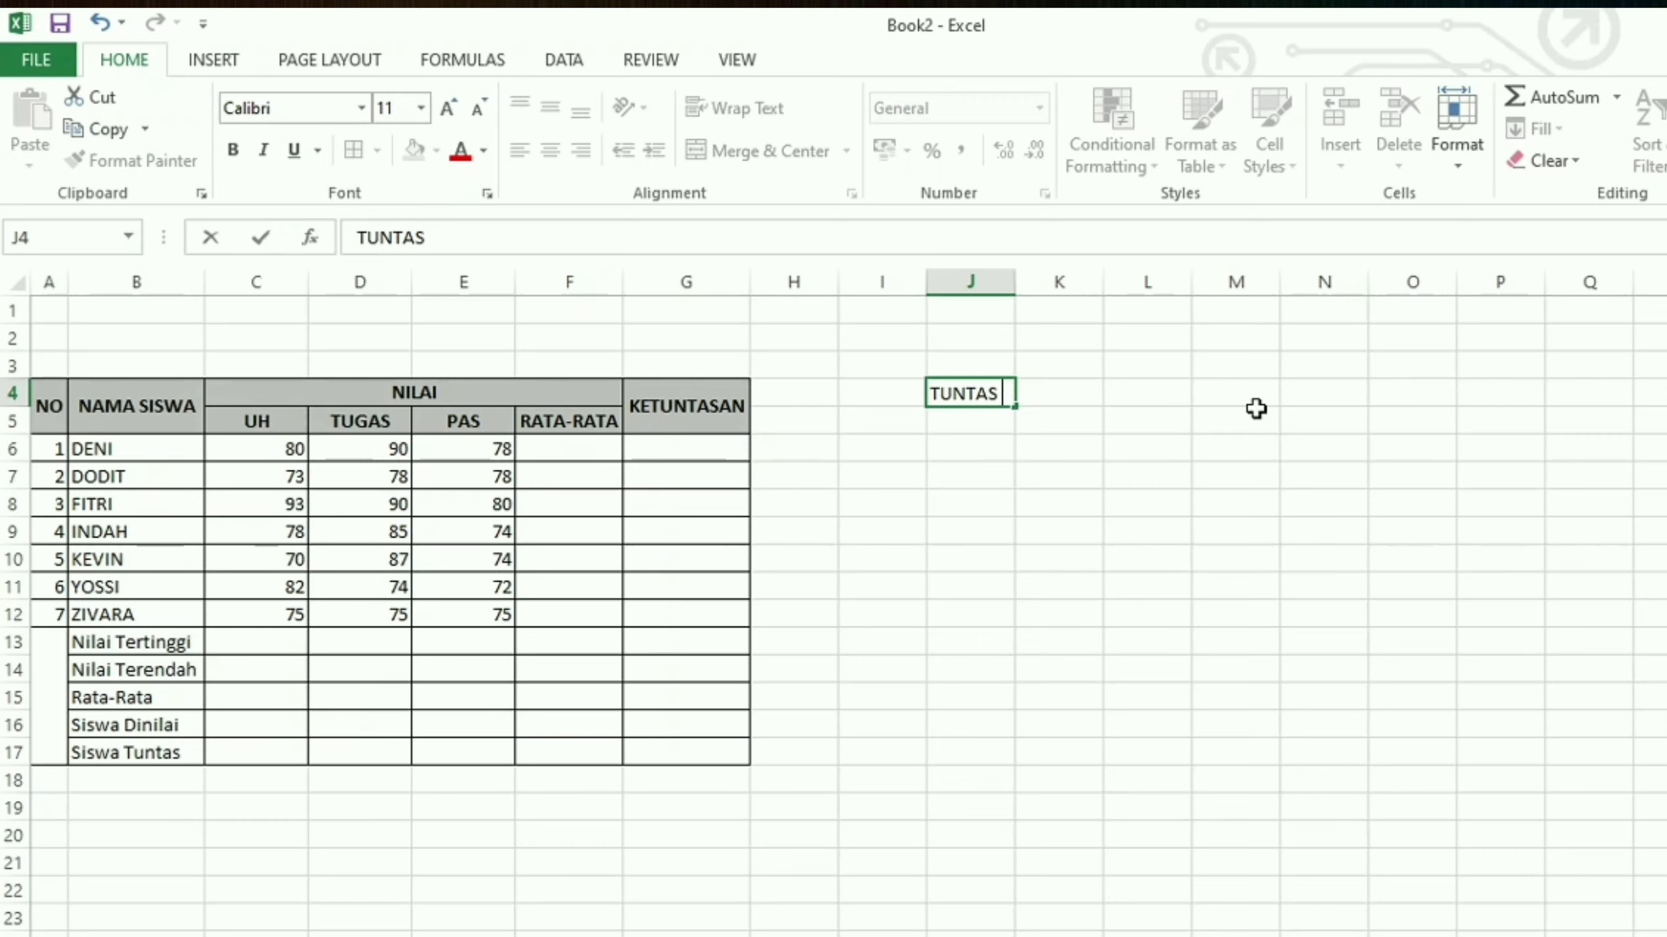
text( ()
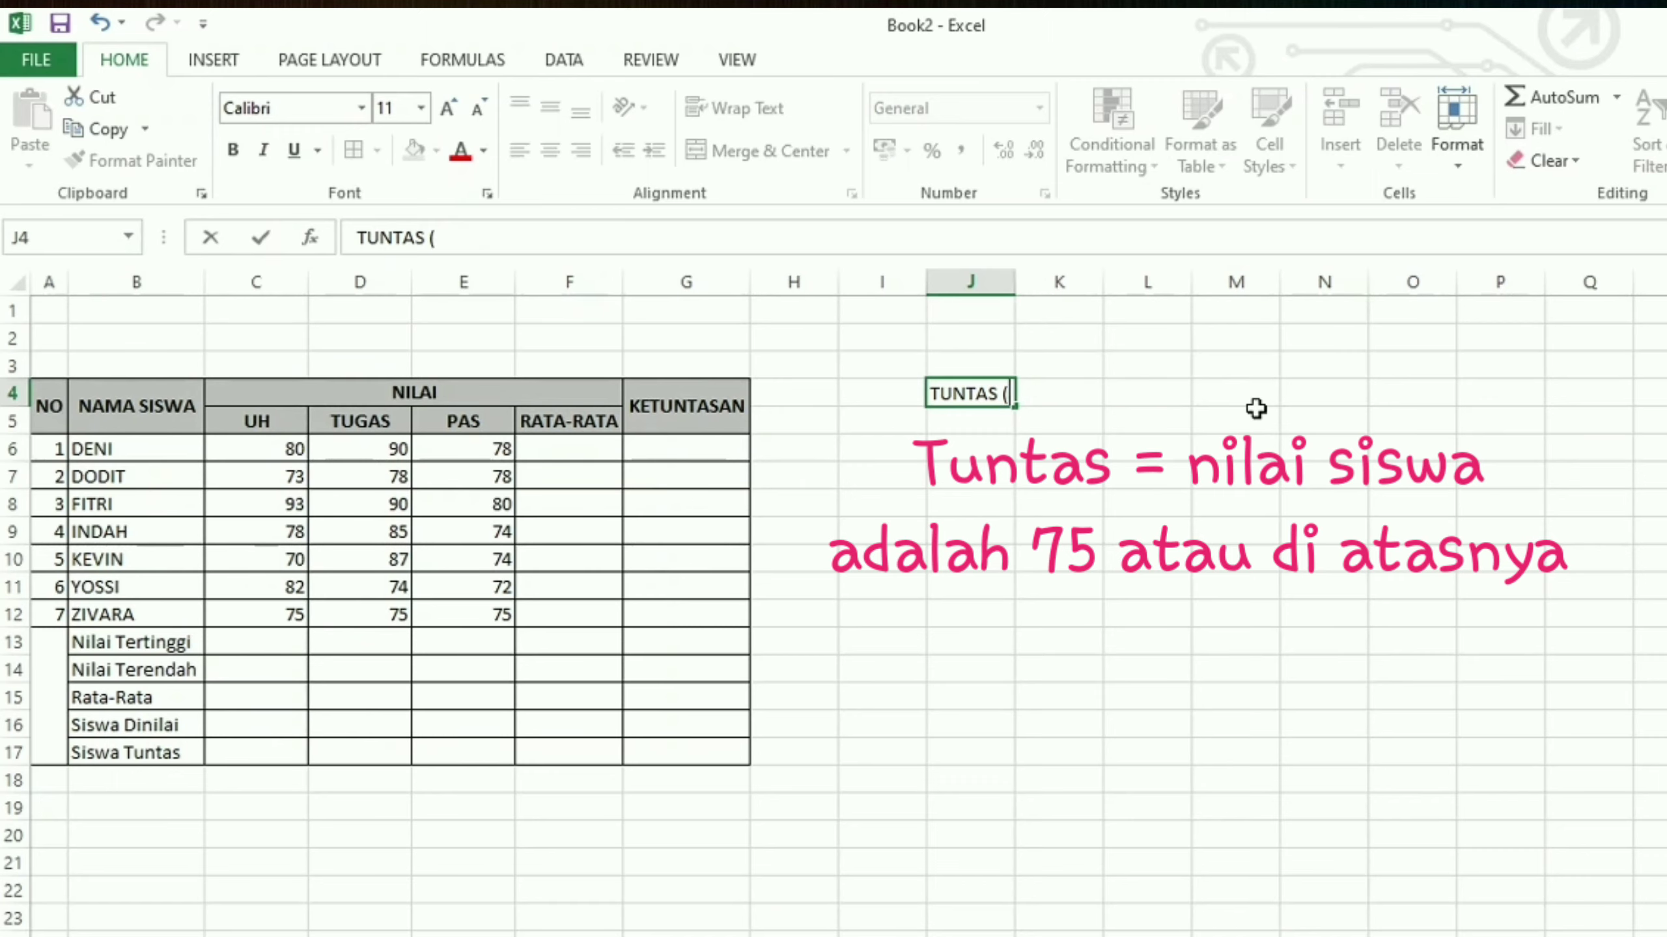
text(N)
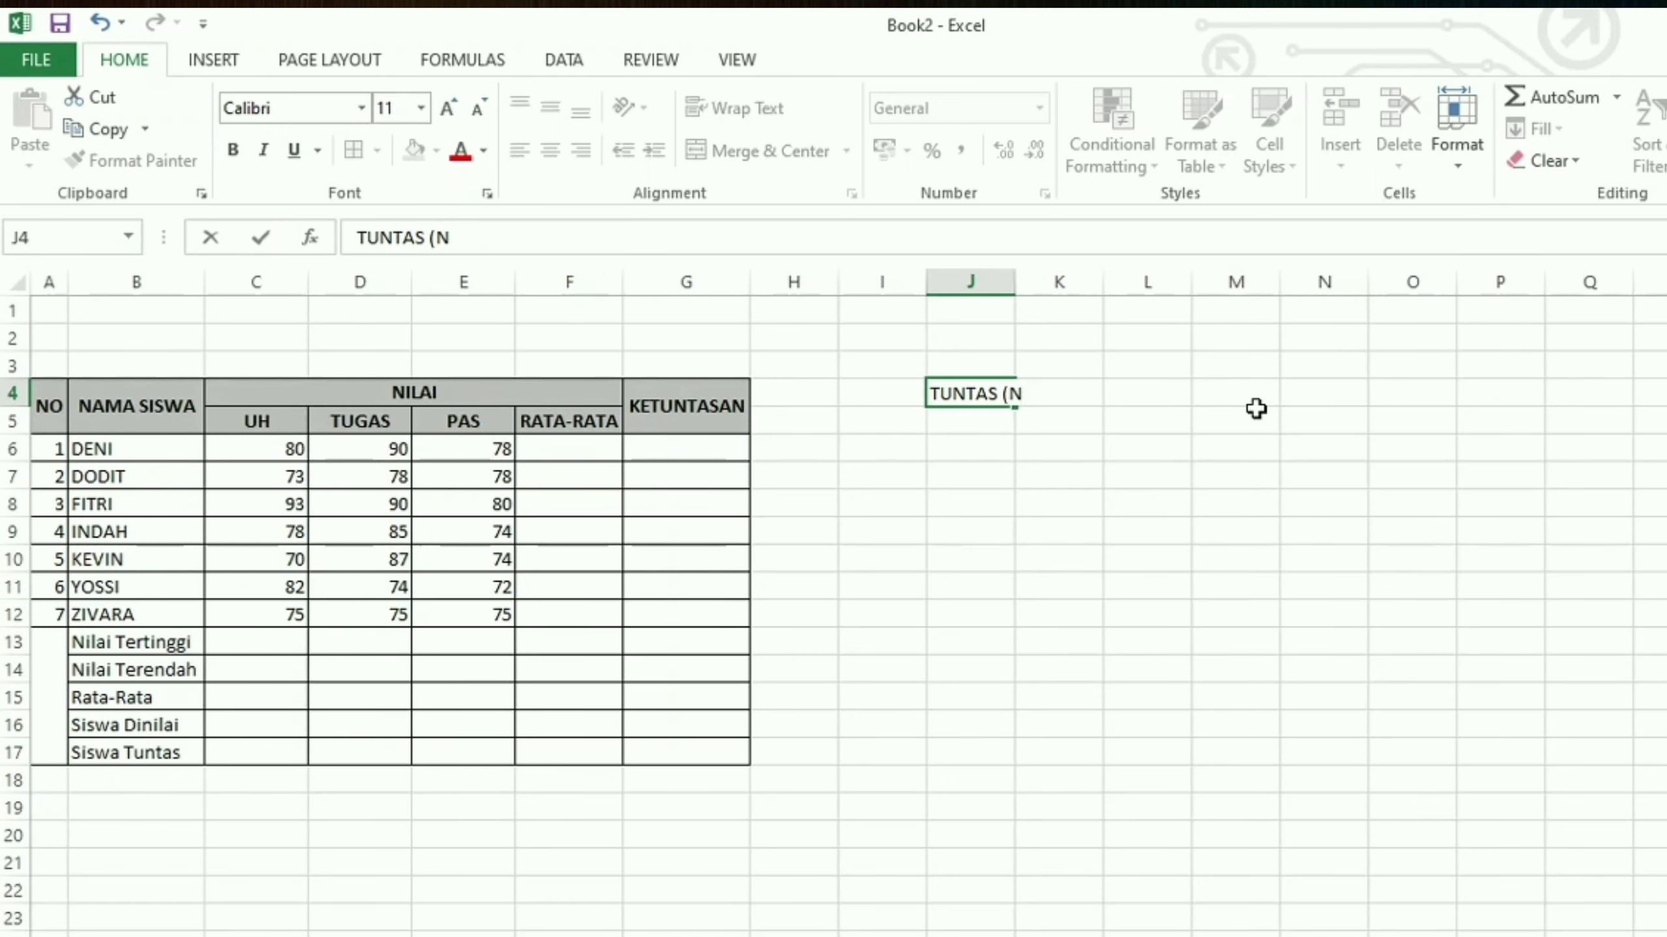
text( >=75))
key(Return)
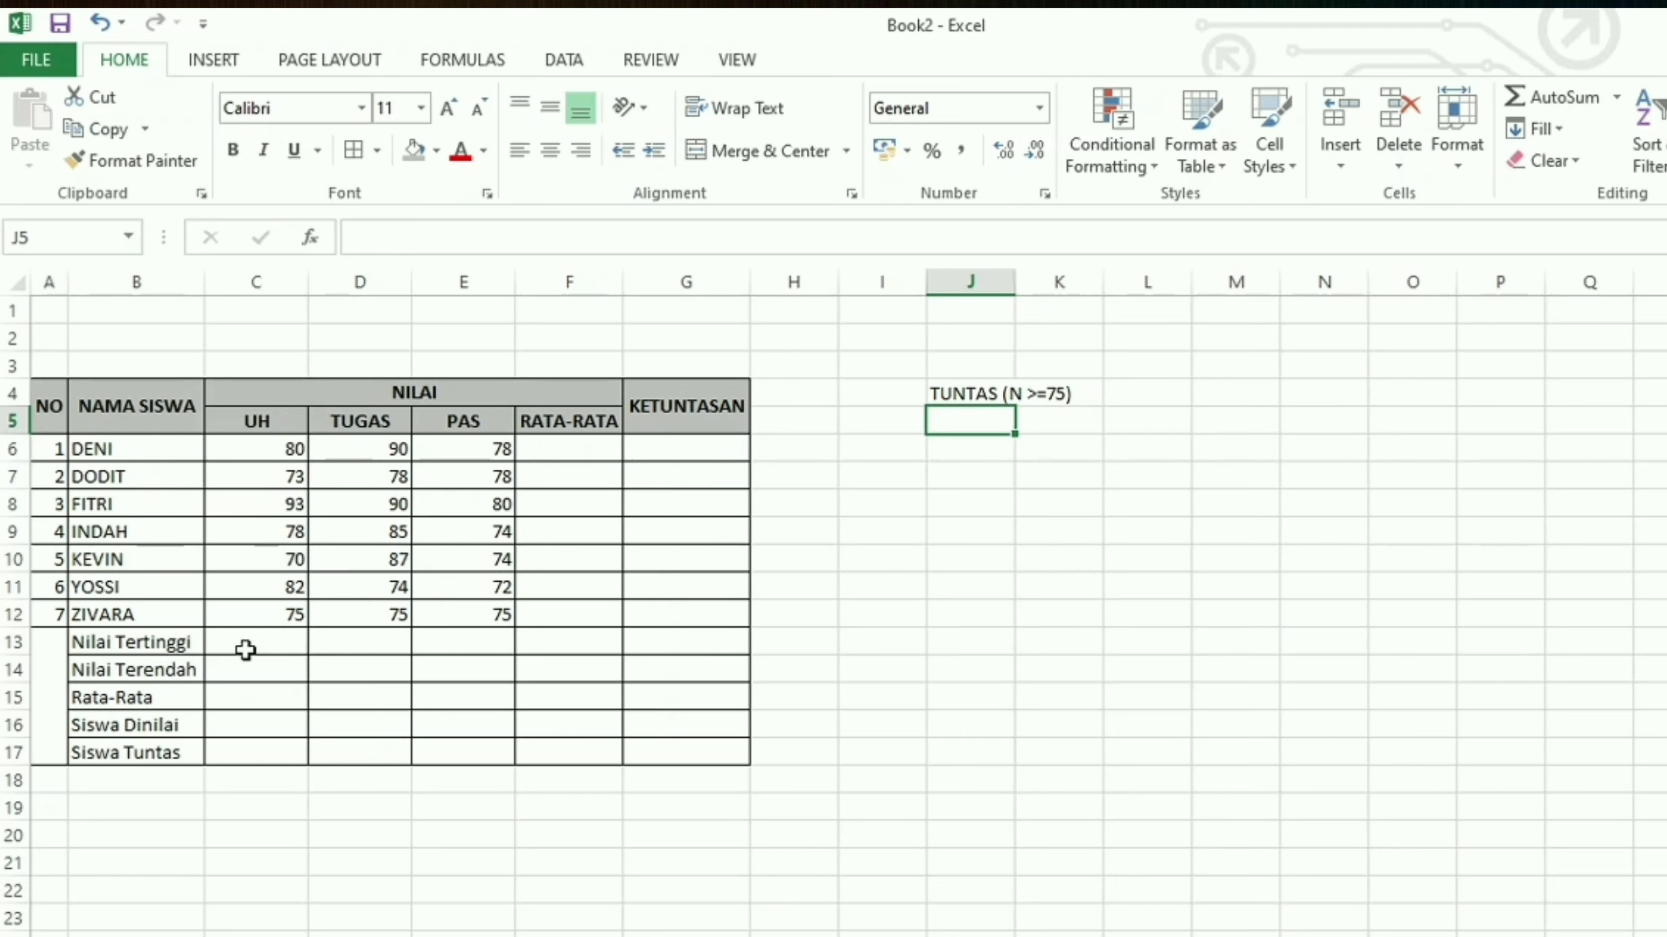
Calculate the first student's RATA-RATA in F6 with an AVERAGE formula over C6:E6.
click(567, 452)
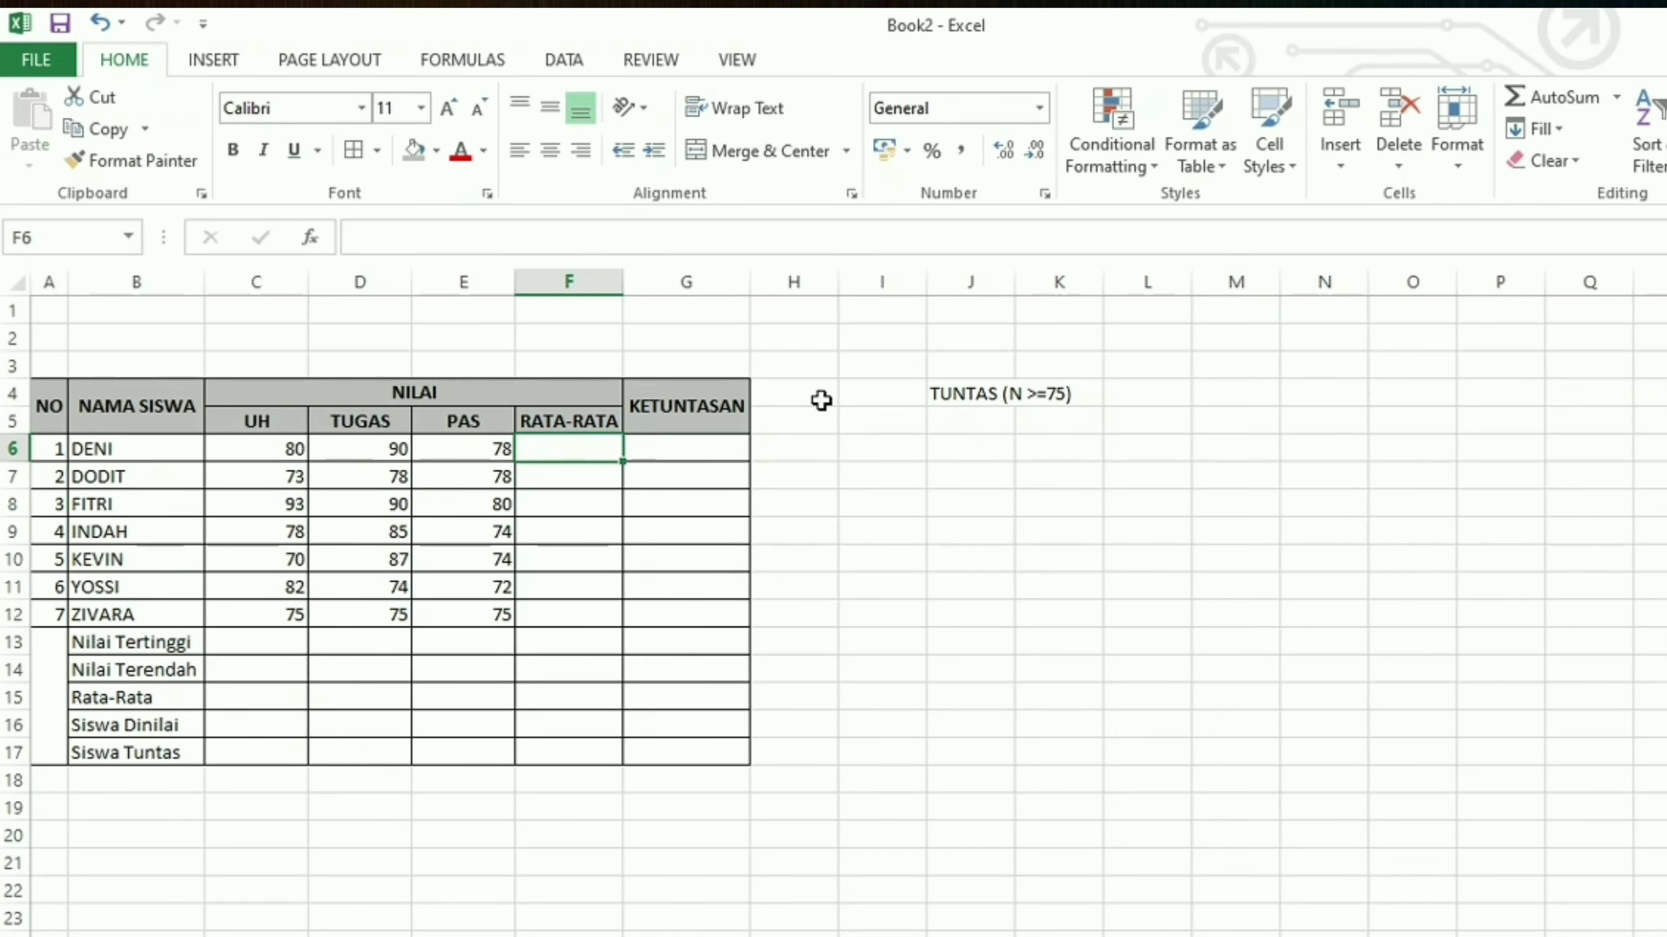
text(=)
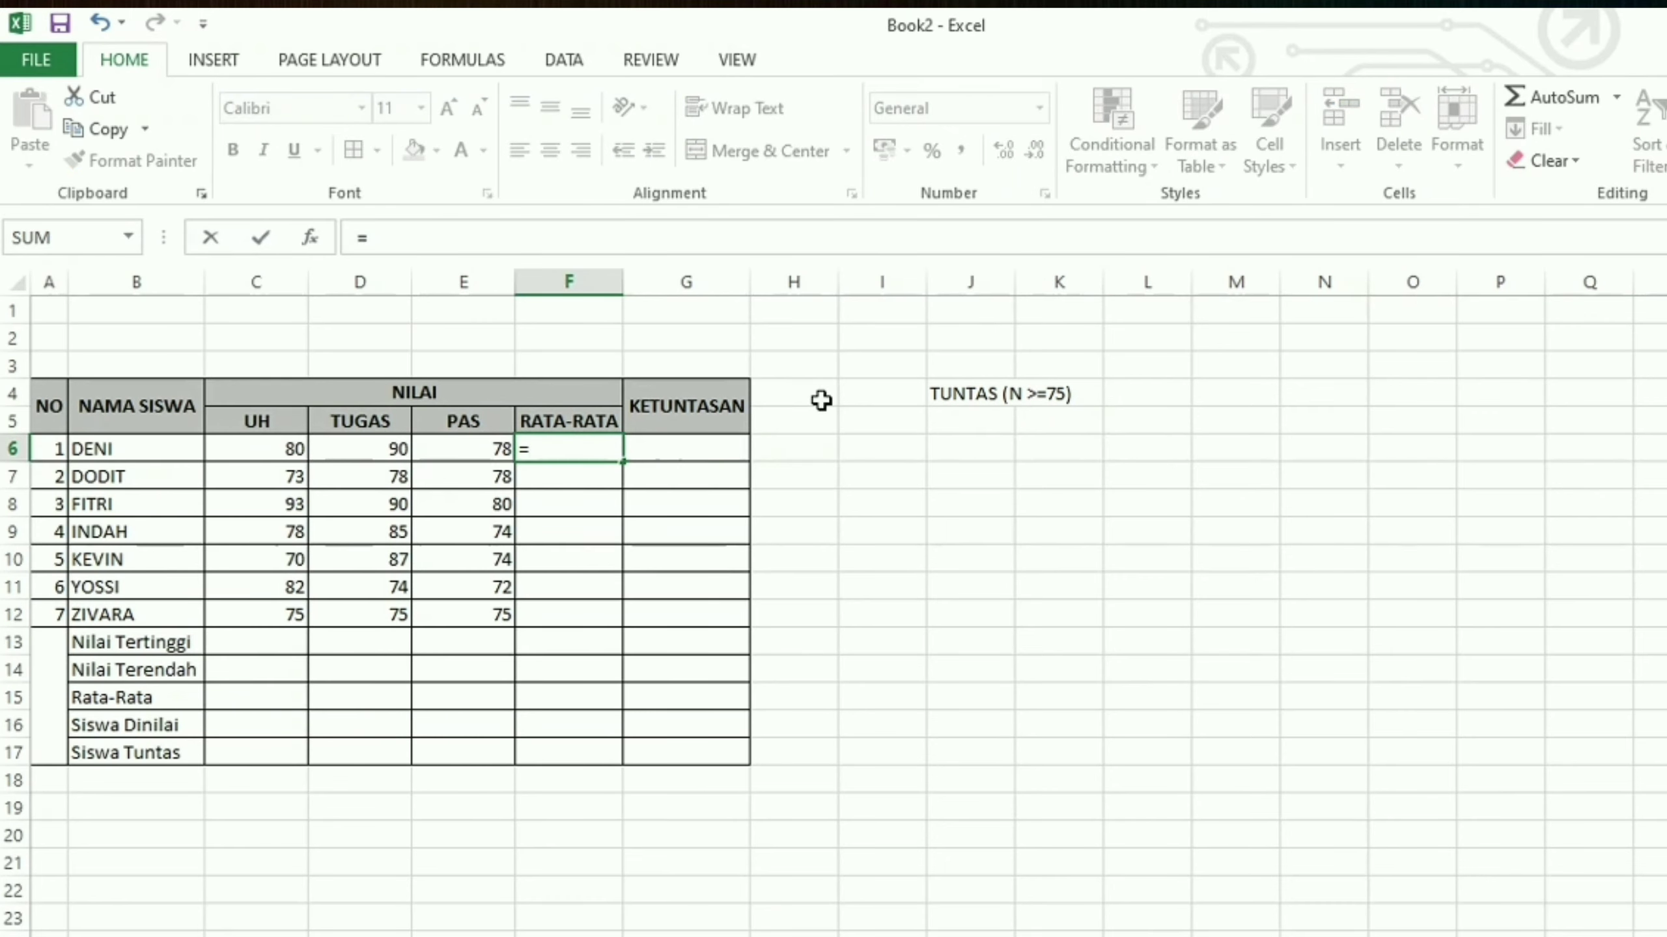
text(AVERAGE)
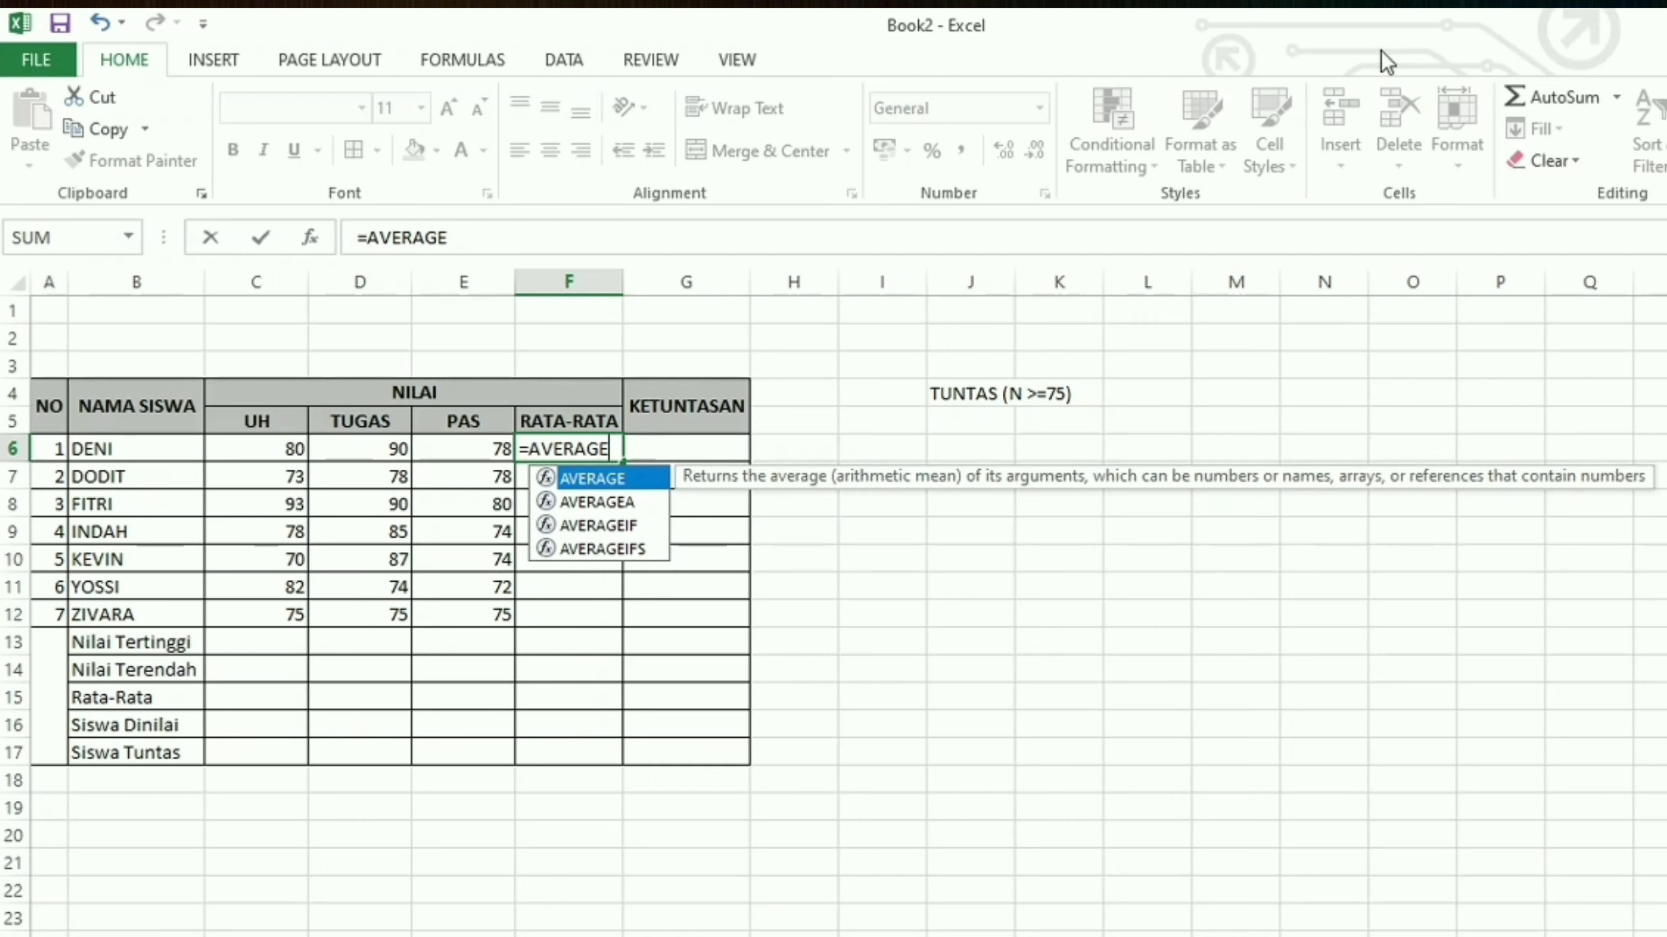
text(()
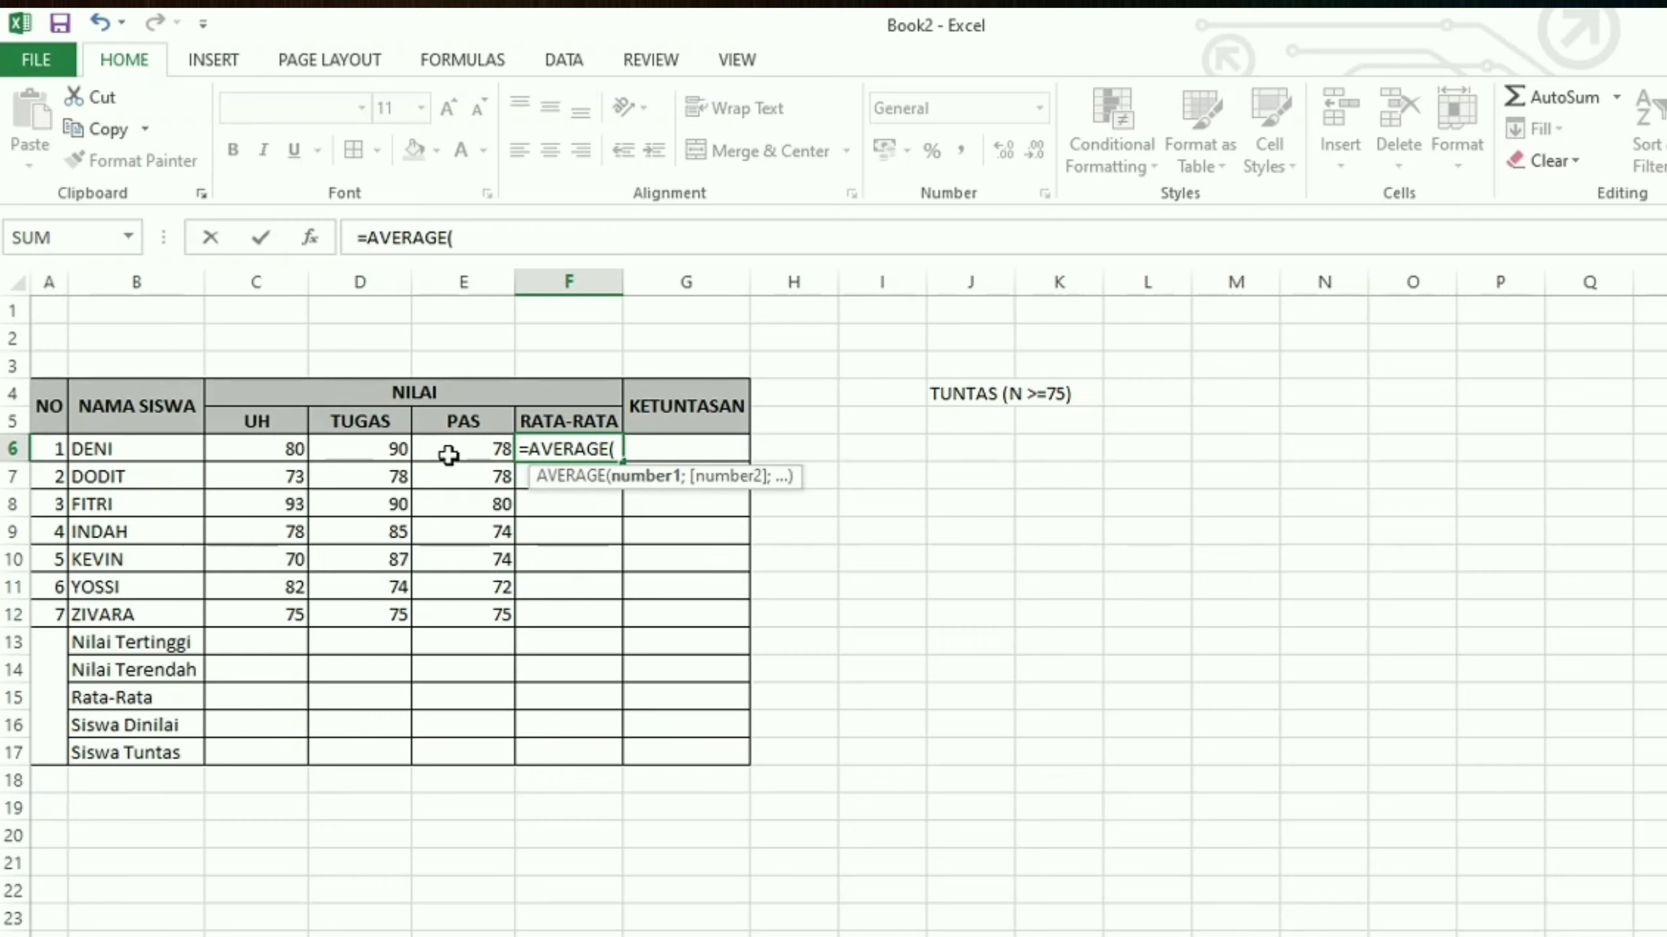
click(270, 447)
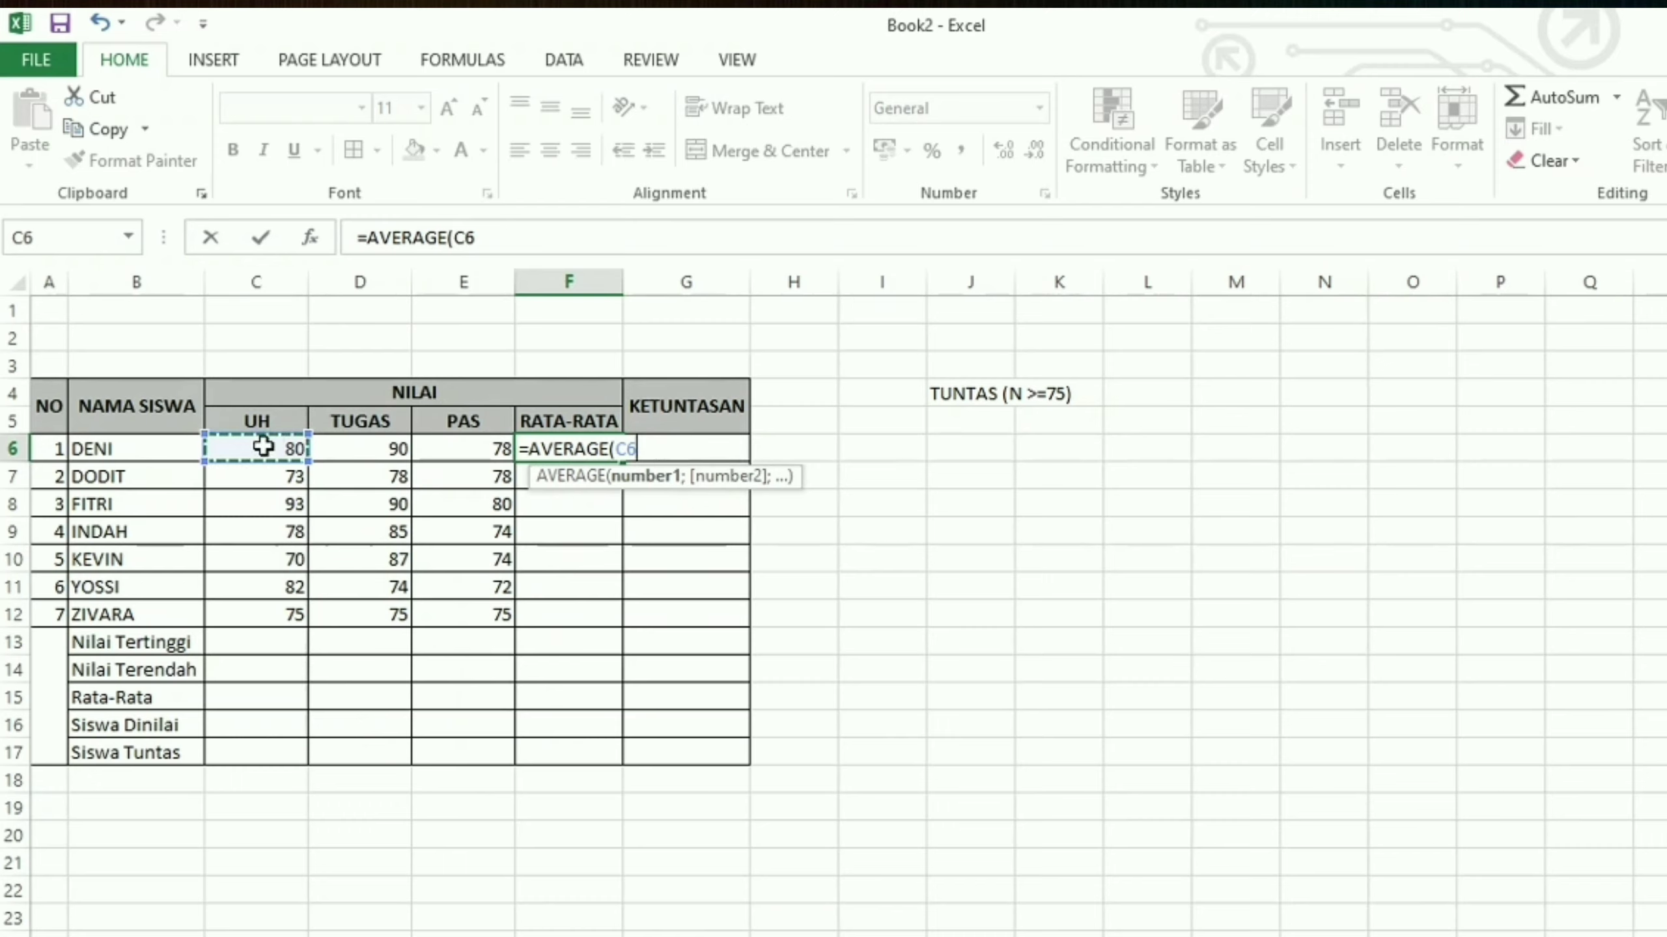
drag(283, 453, 490, 459)
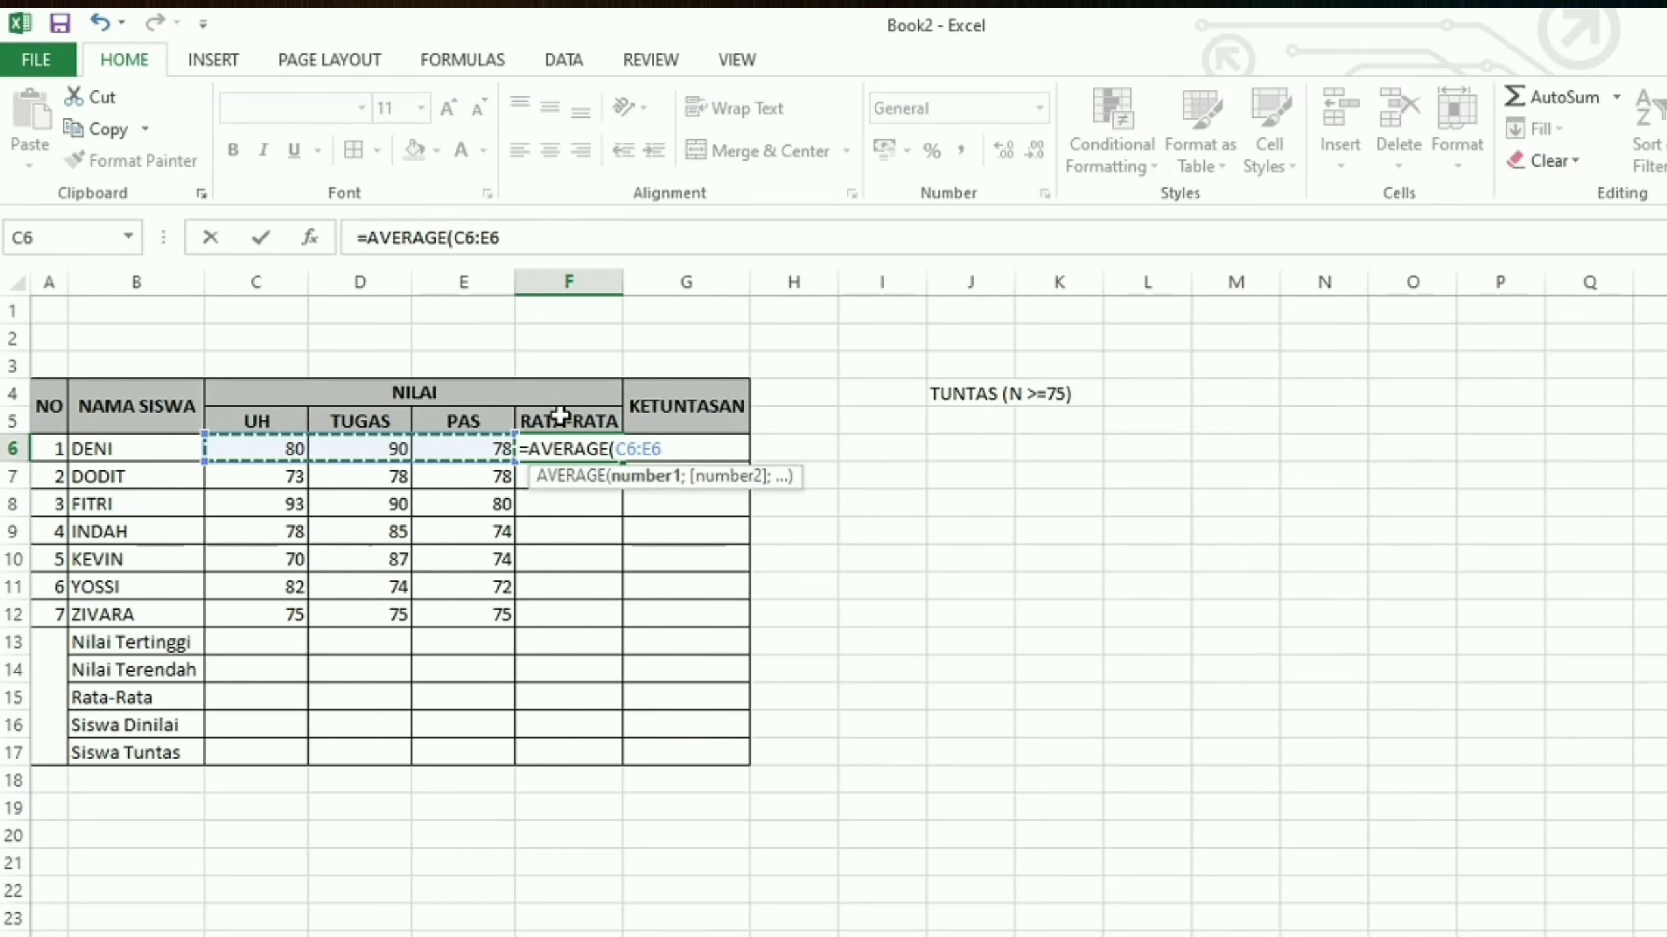
key(Return)
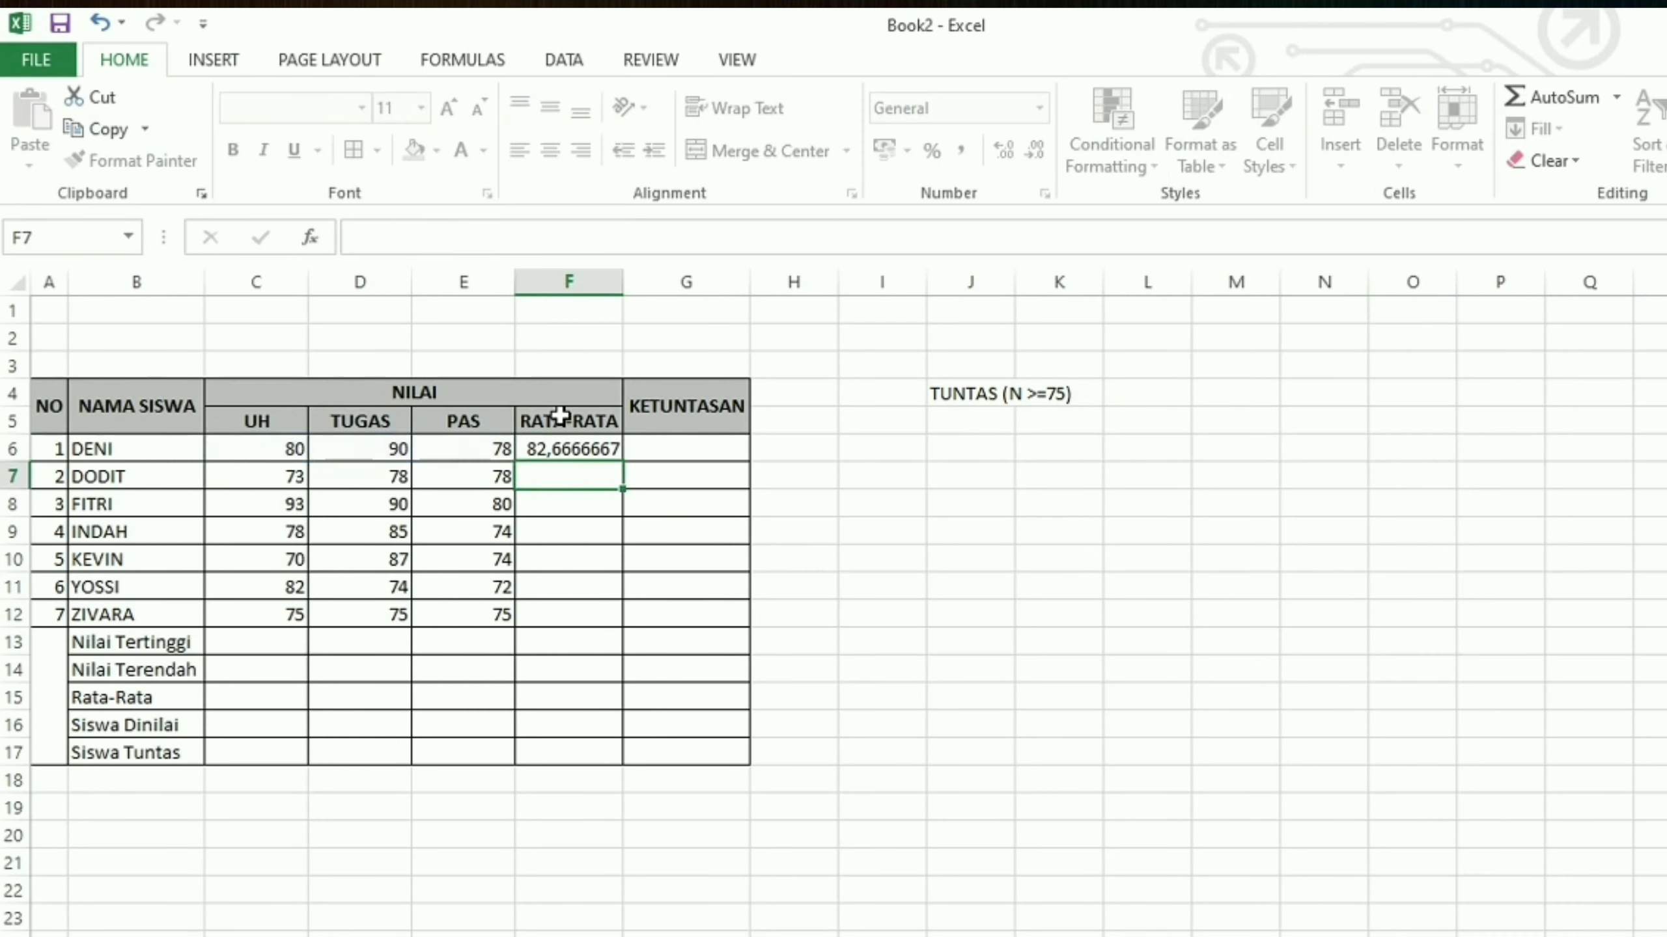
Try filling the average formula from F6 down to F12, and undo the fill.
click(591, 453)
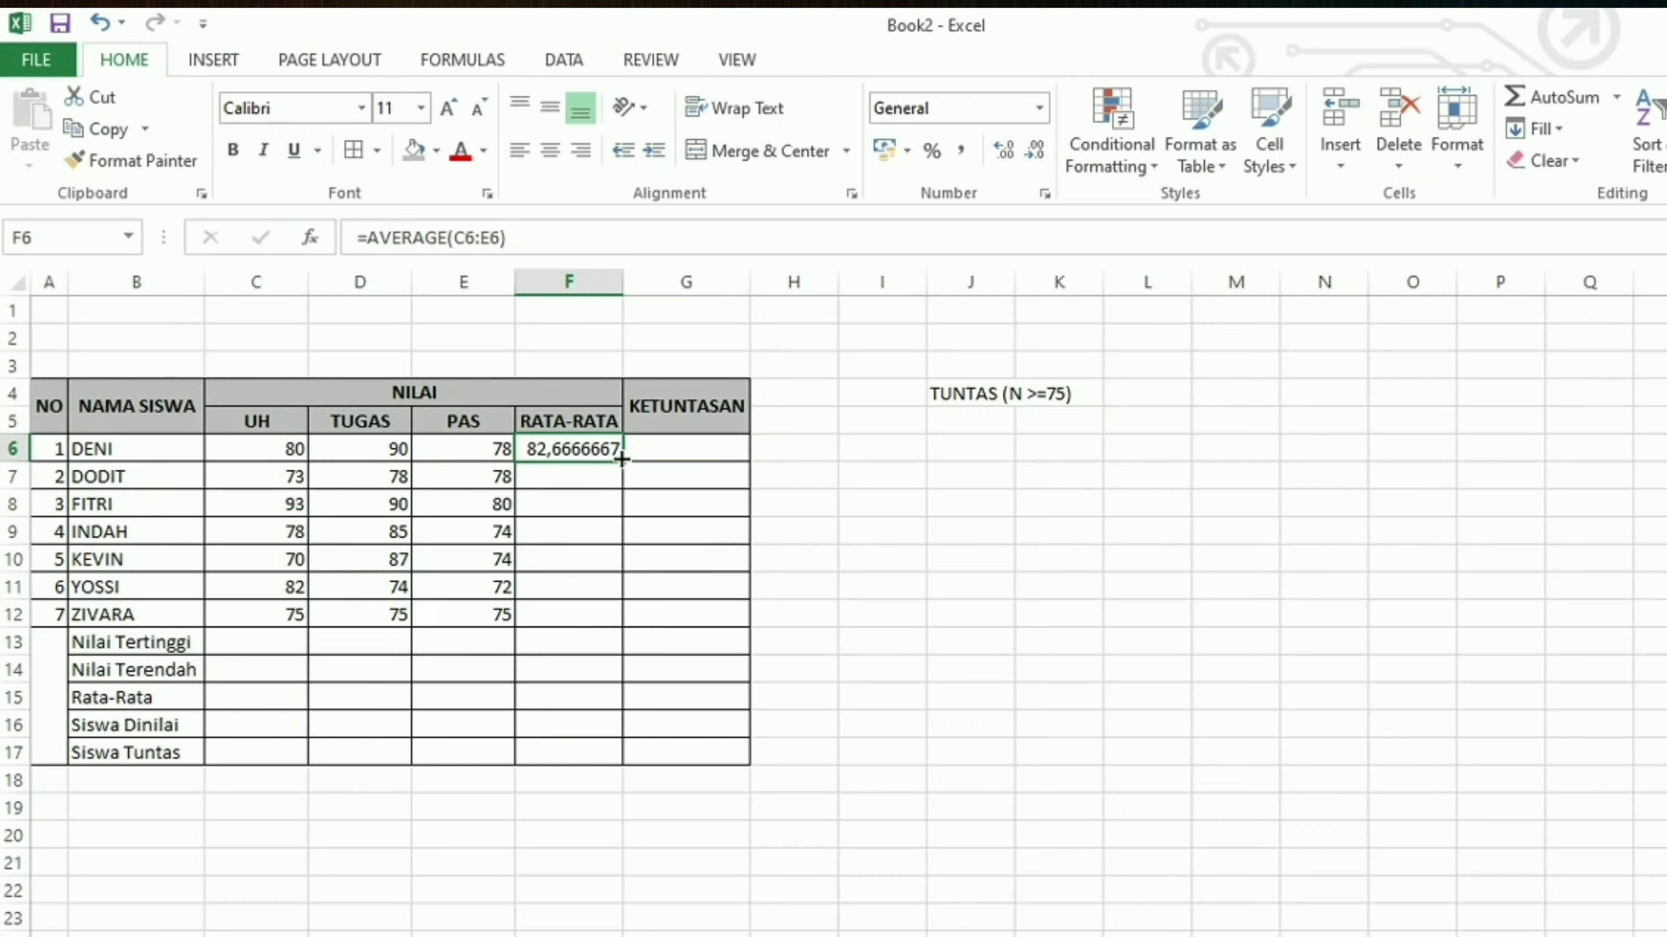
drag(621, 459, 611, 632)
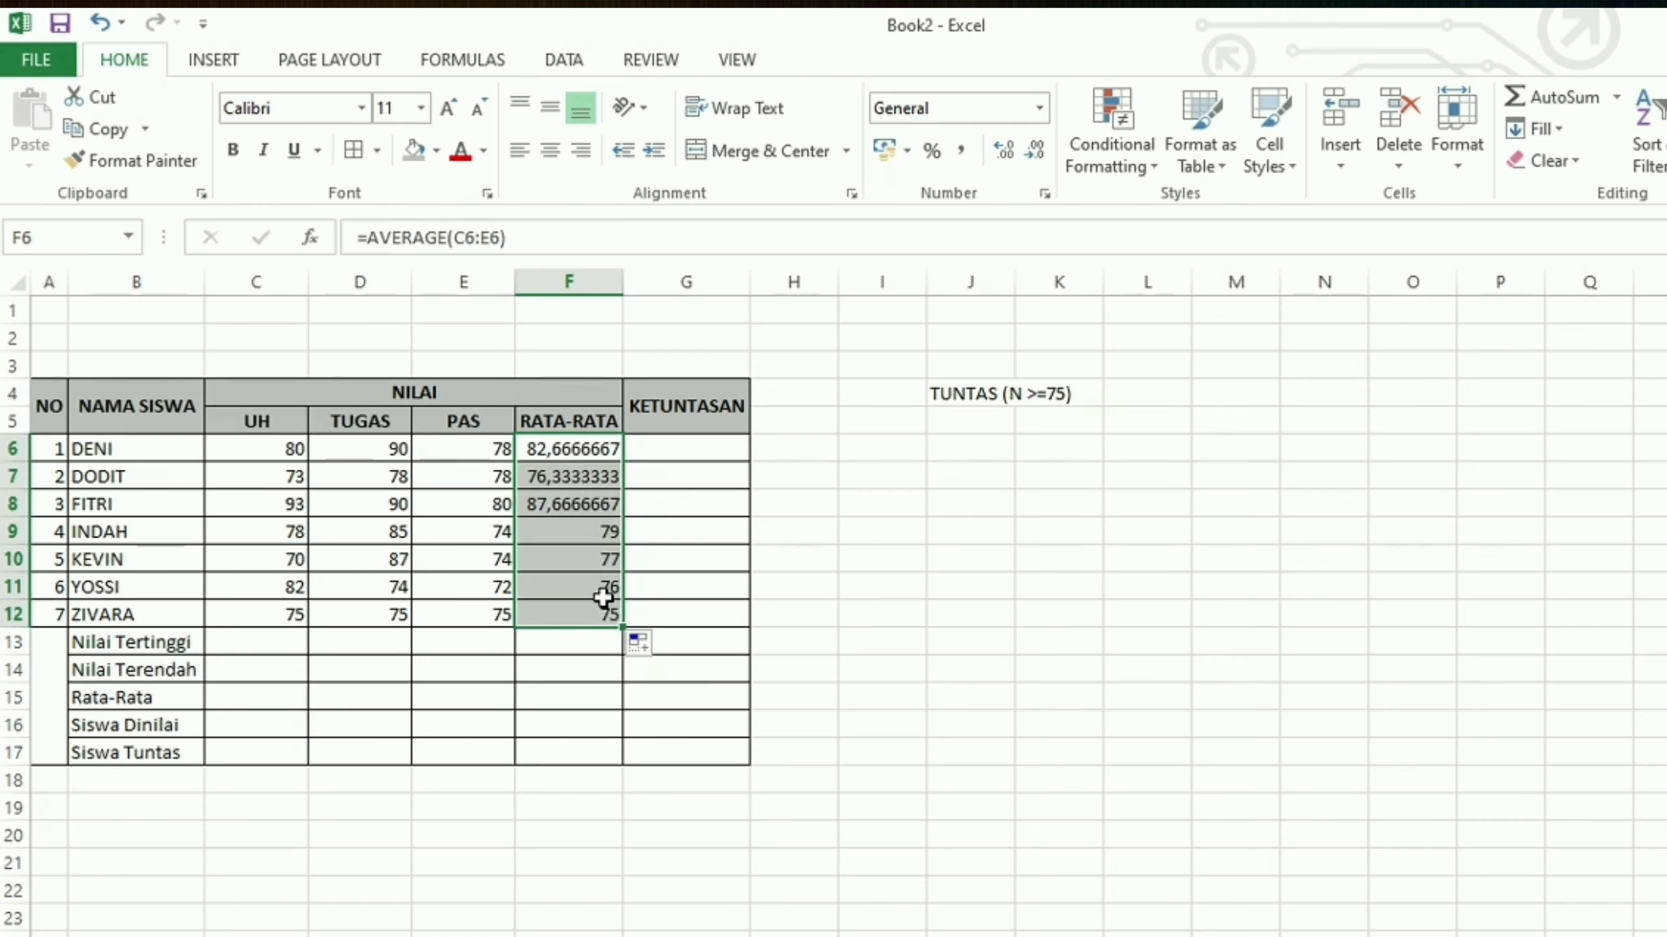
key(ctrl+z)
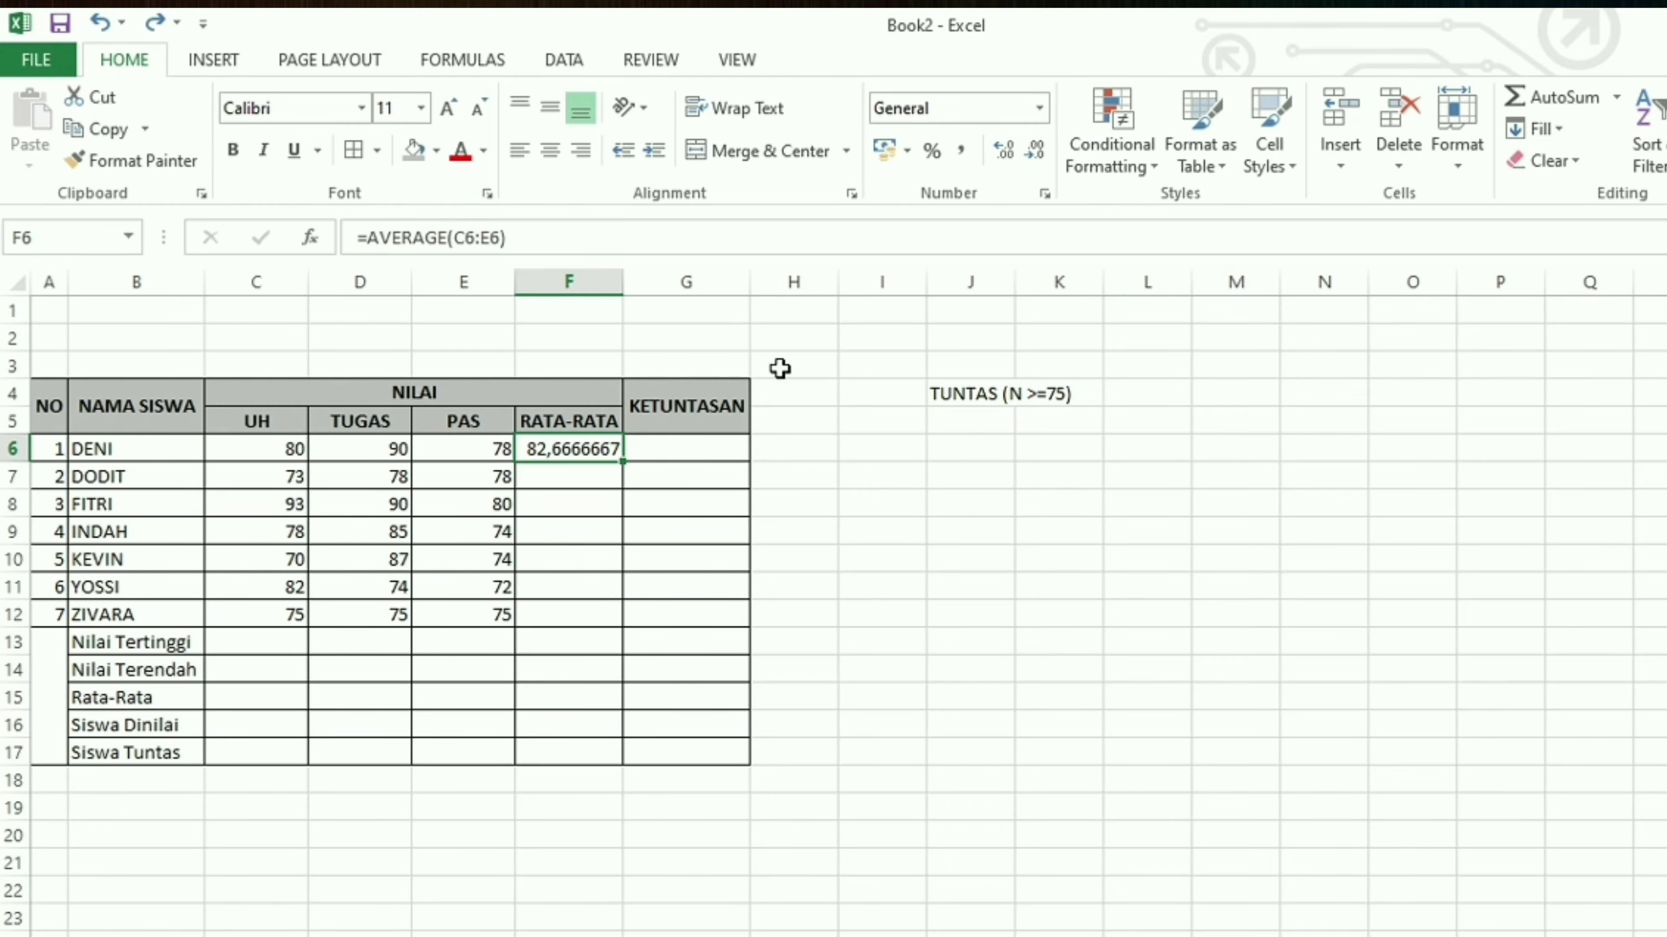
Try auto-filling the F6 average down the whole column, clear the extra cells F13:F17, and undo both changes.
double_click(621, 461)
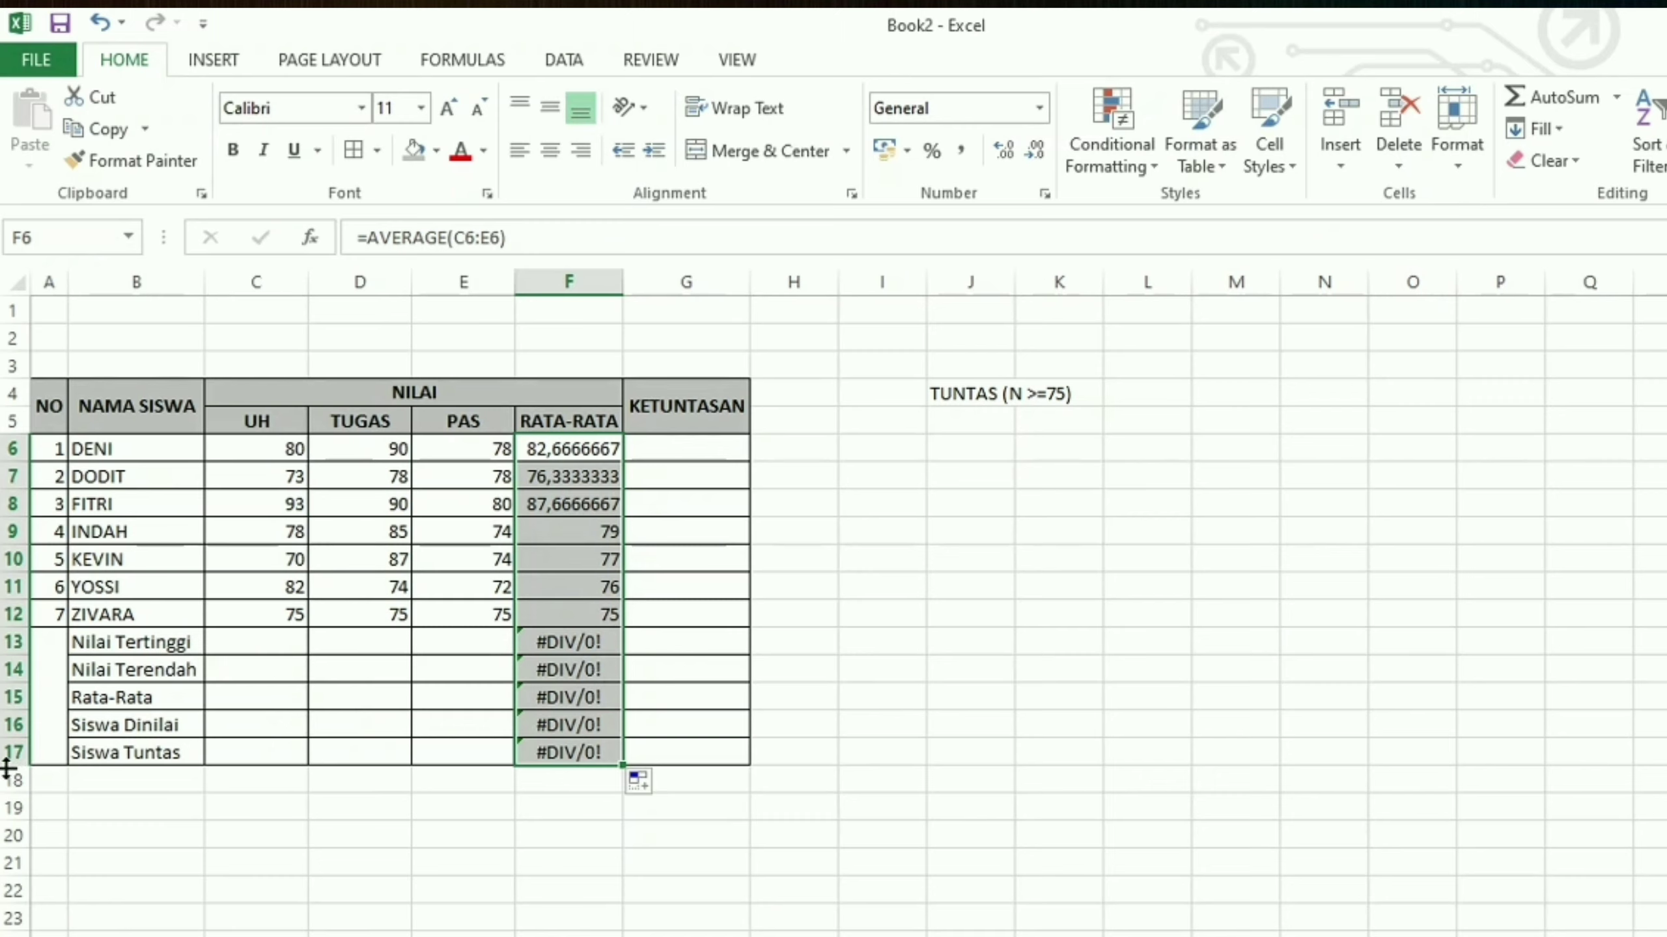
click(543, 641)
drag(544, 641, 536, 765)
key(Delete)
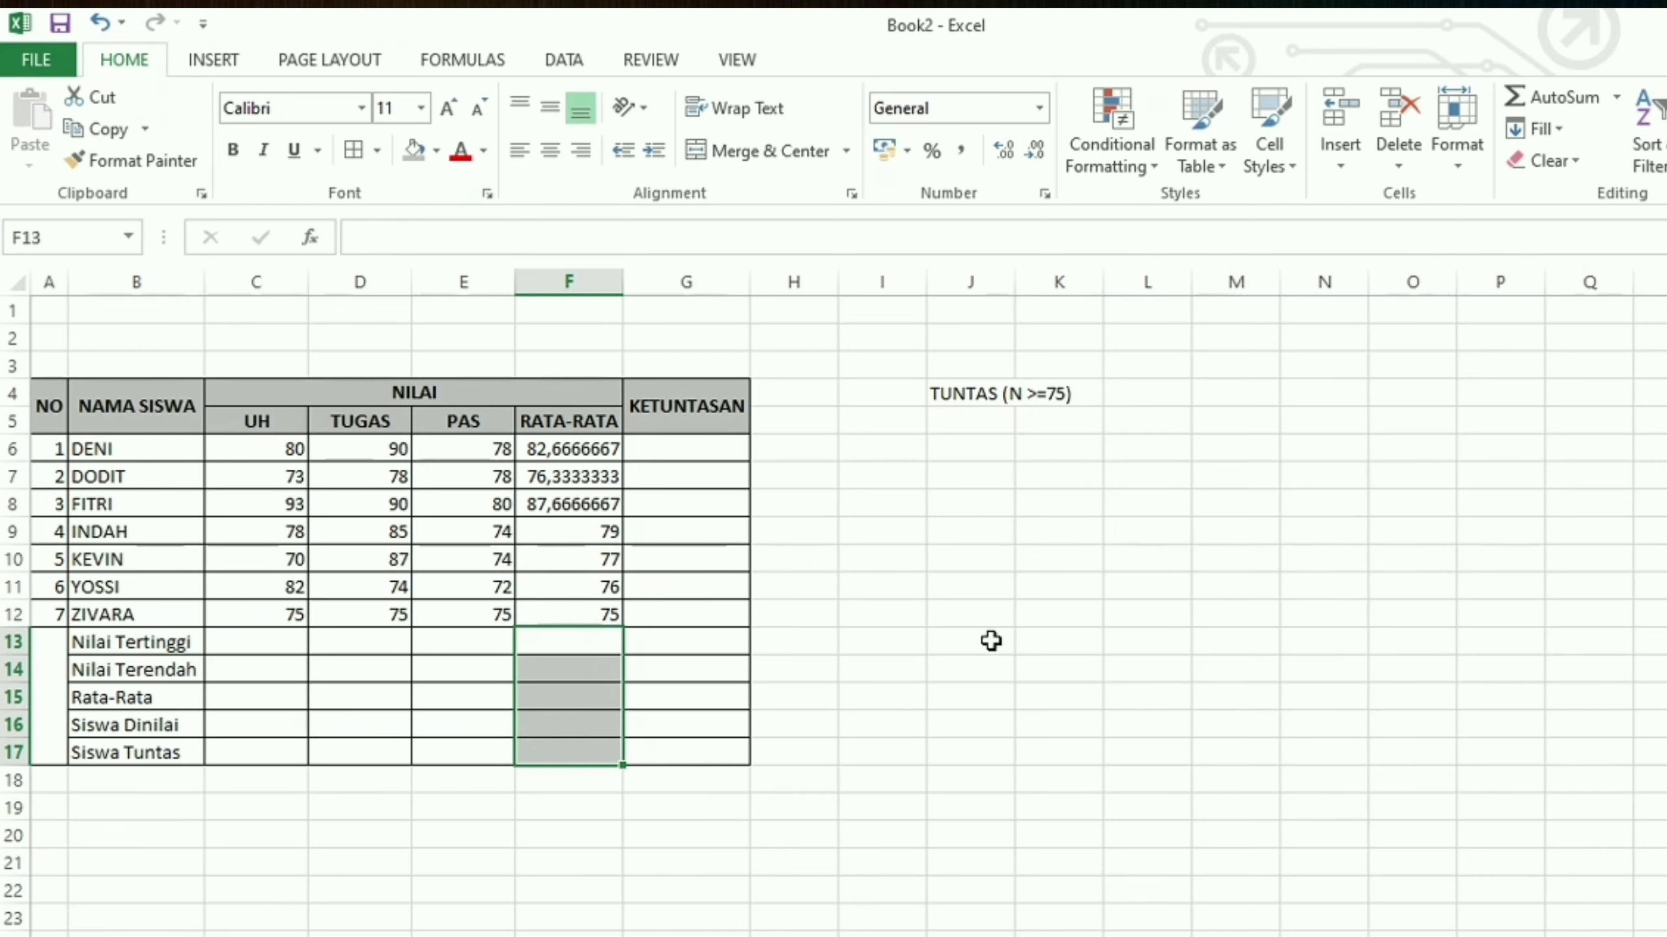
key(ctrl+z)
key(ctrl+z)
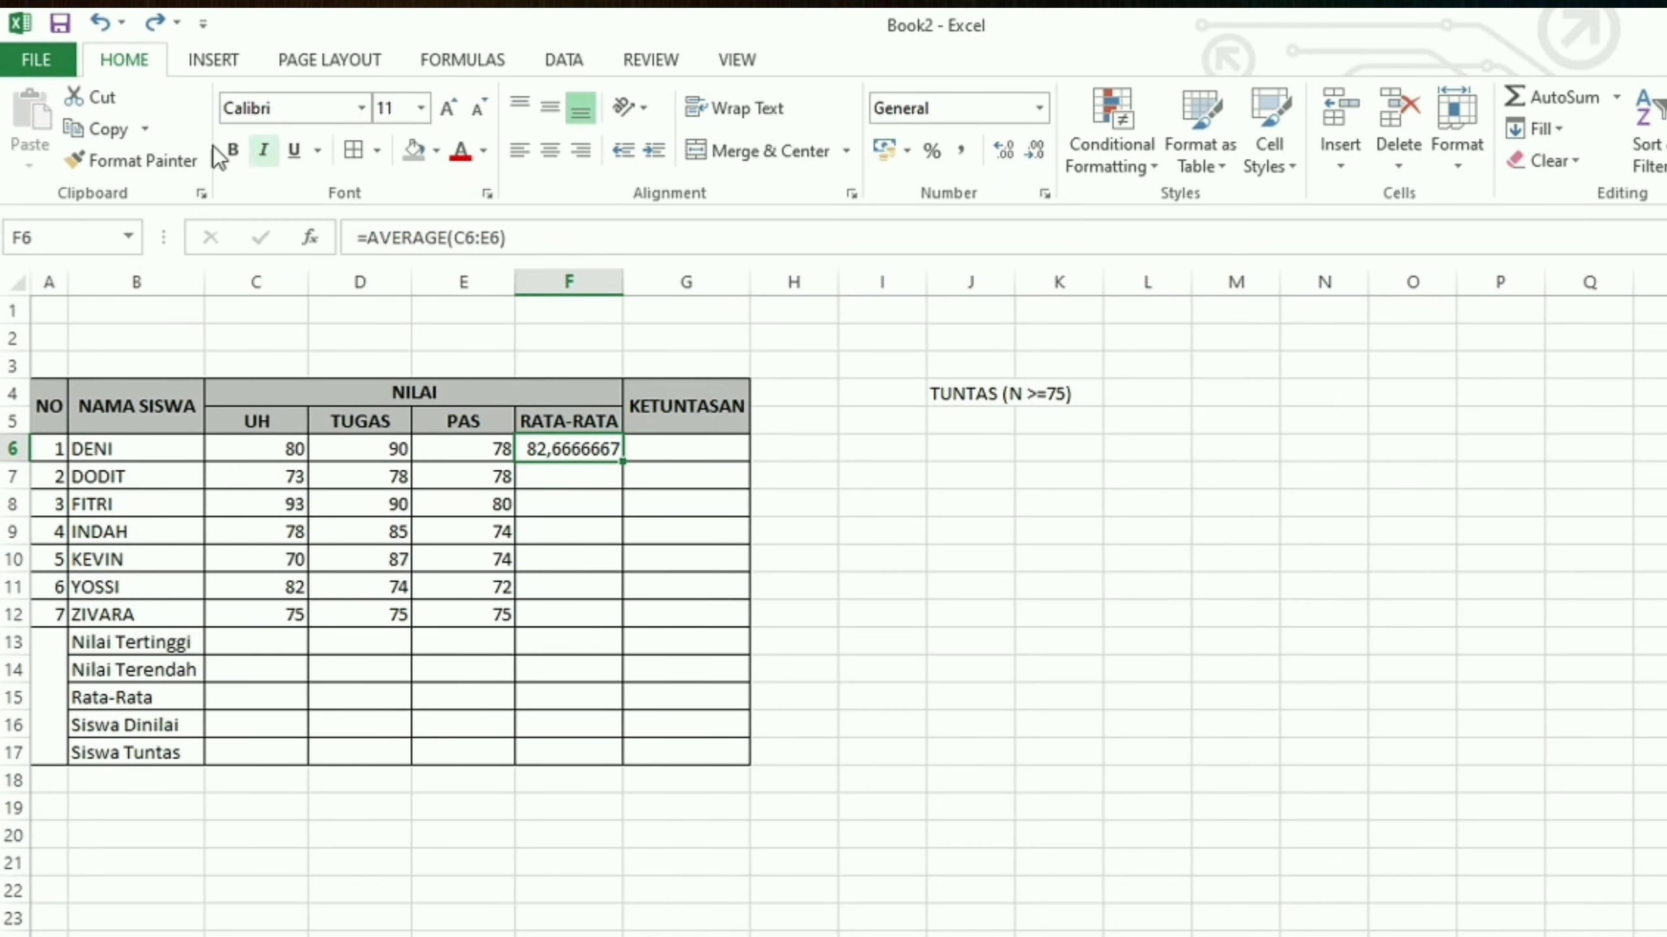
Copy the average formula in F6 and paste it into F7:F12 for the remaining students.
click(89, 131)
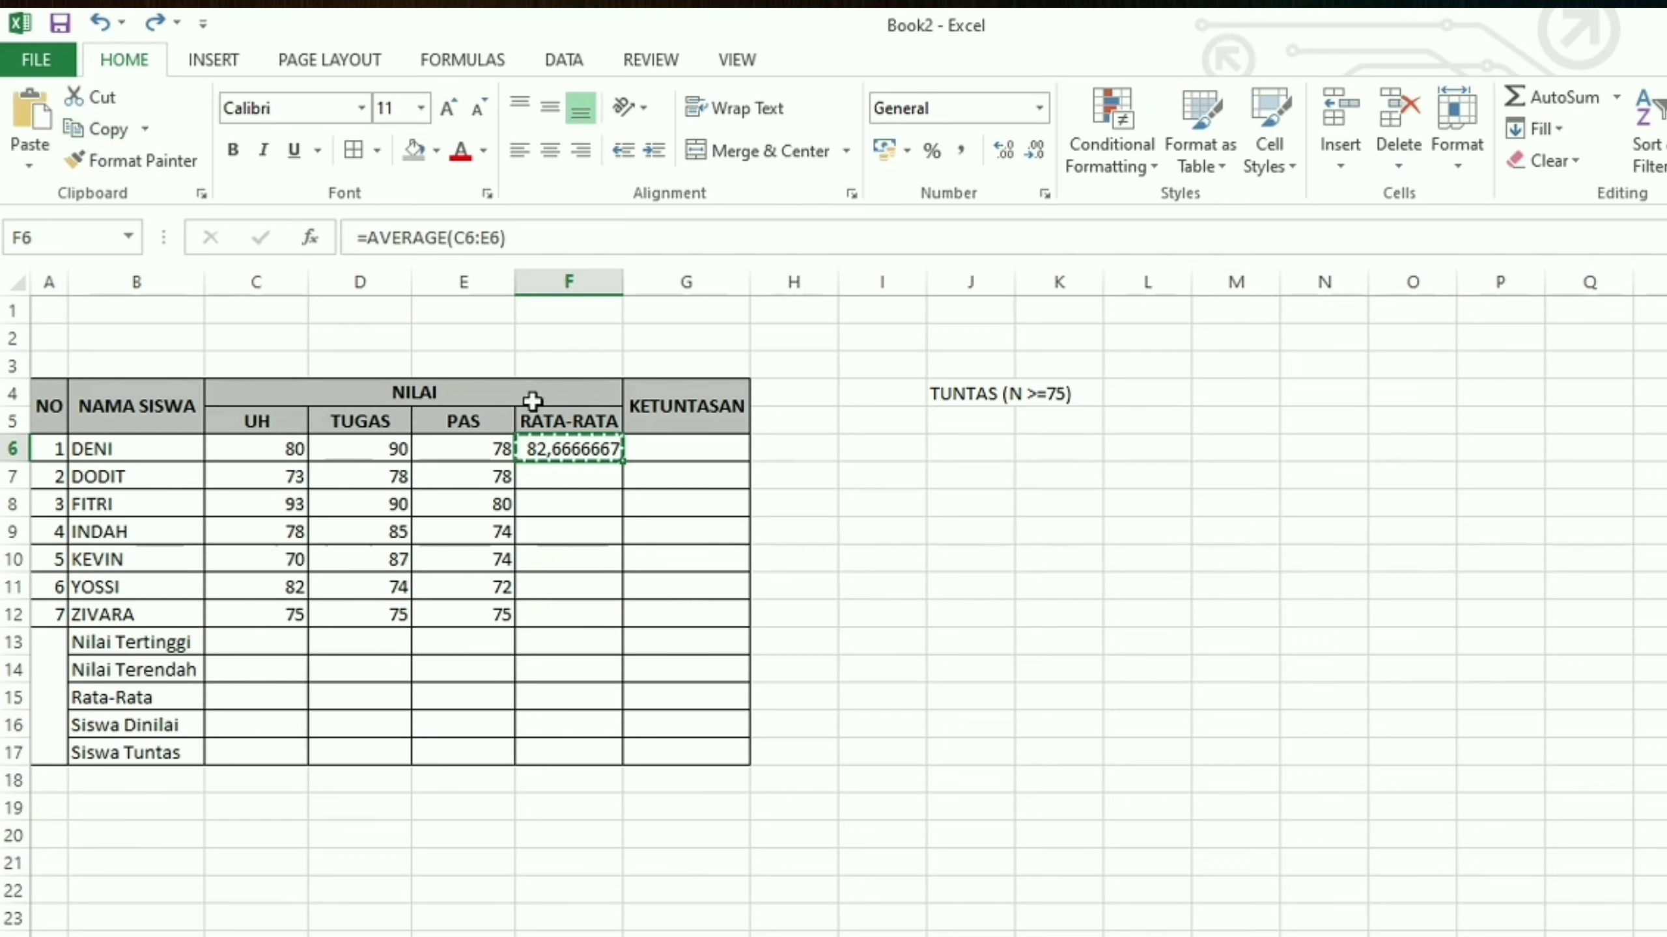
click(570, 484)
drag(569, 484, 588, 618)
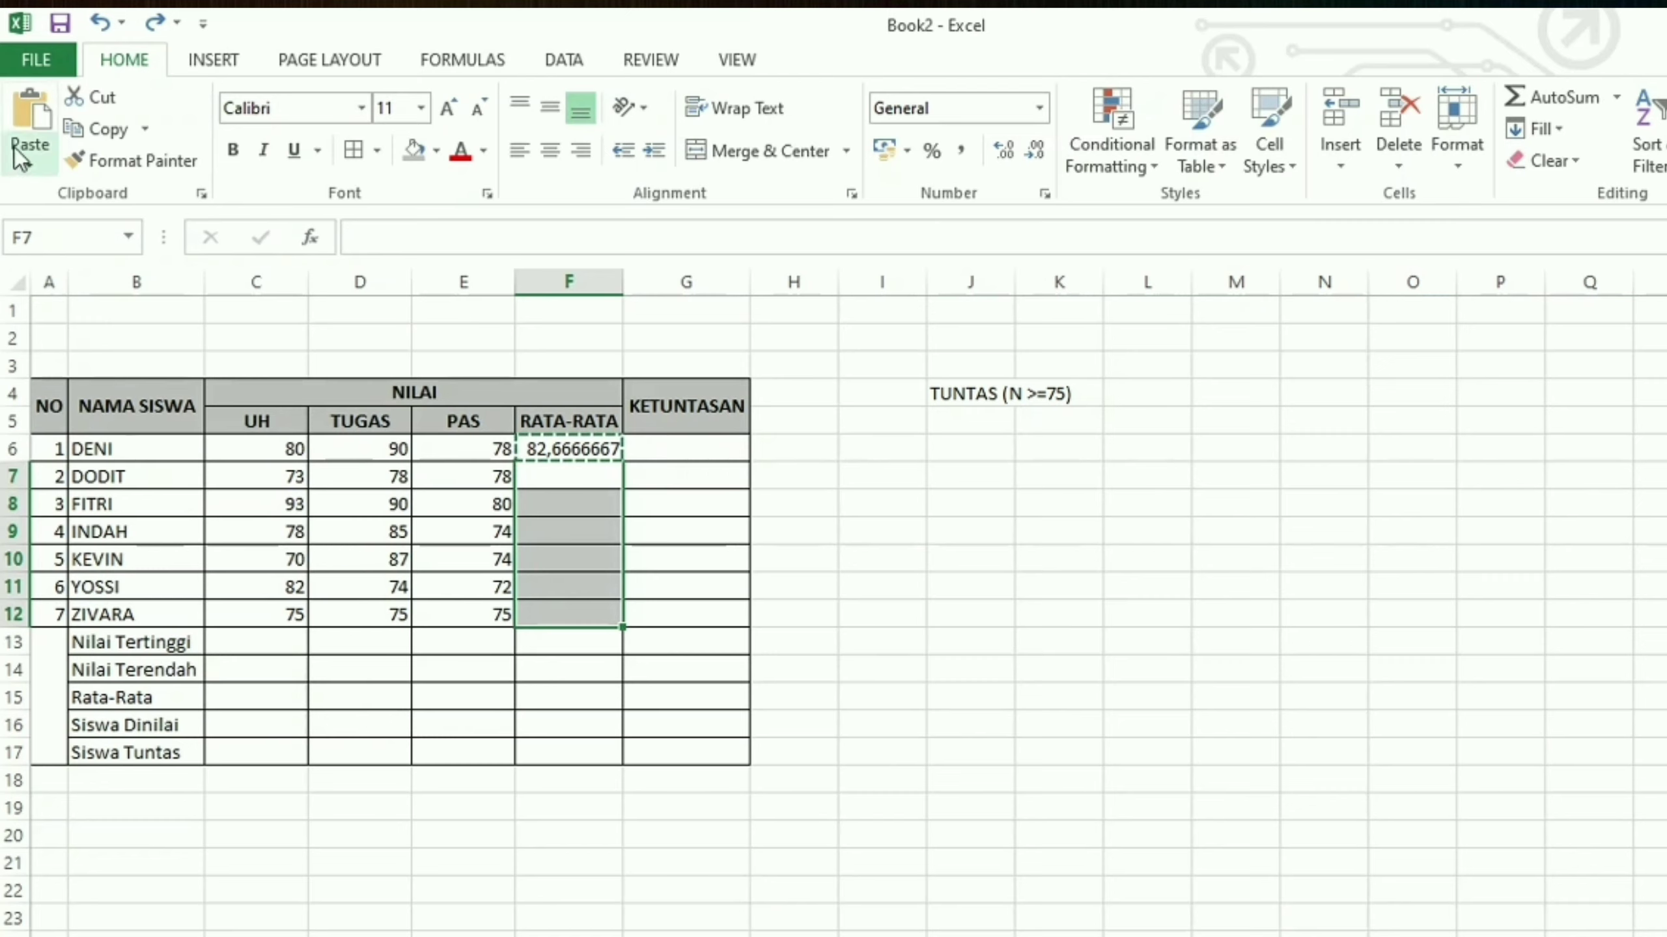
click(46, 137)
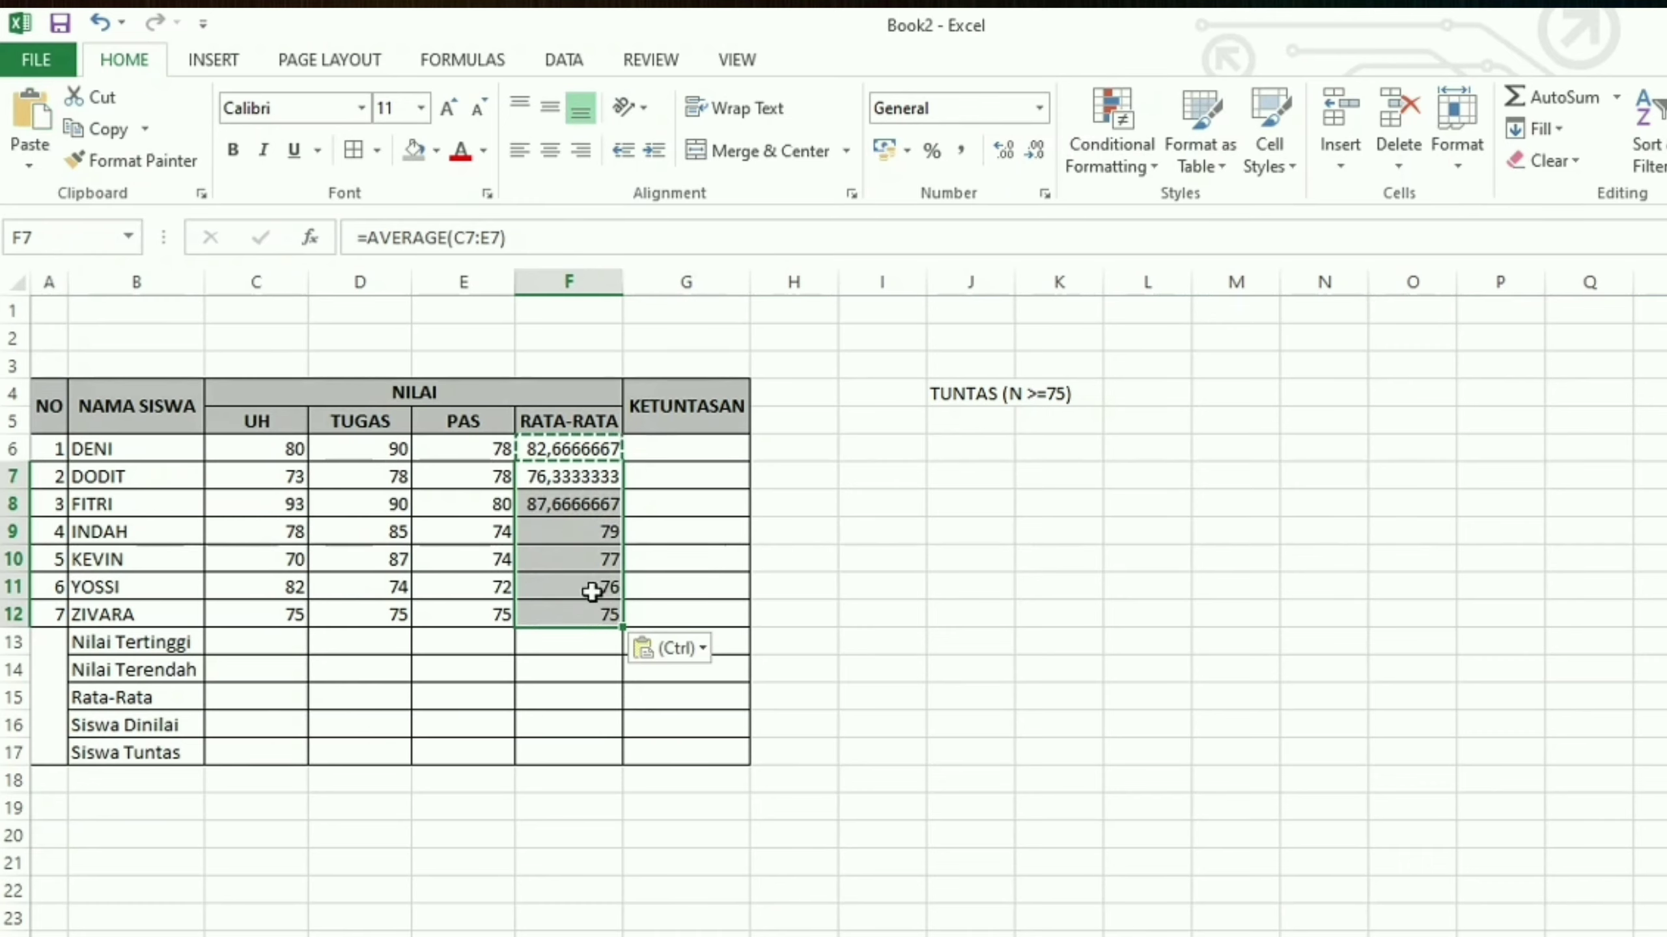
Reduce the RATA-RATA values in F6:F12 to two decimal places.
drag(559, 446, 584, 614)
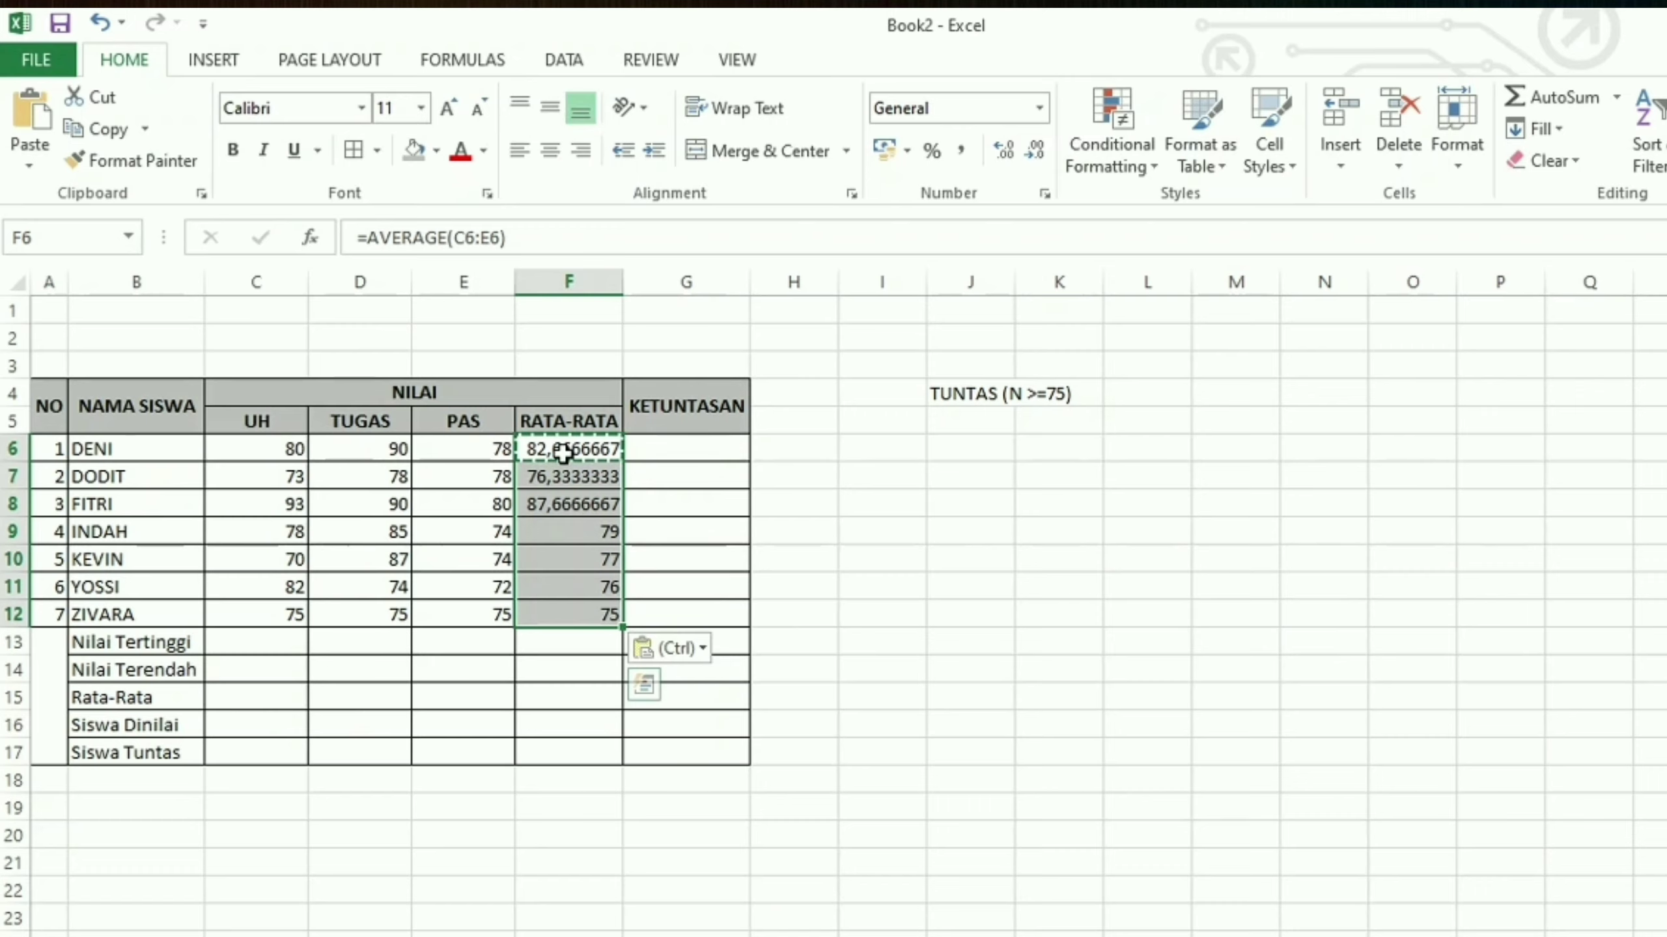
click(1036, 149)
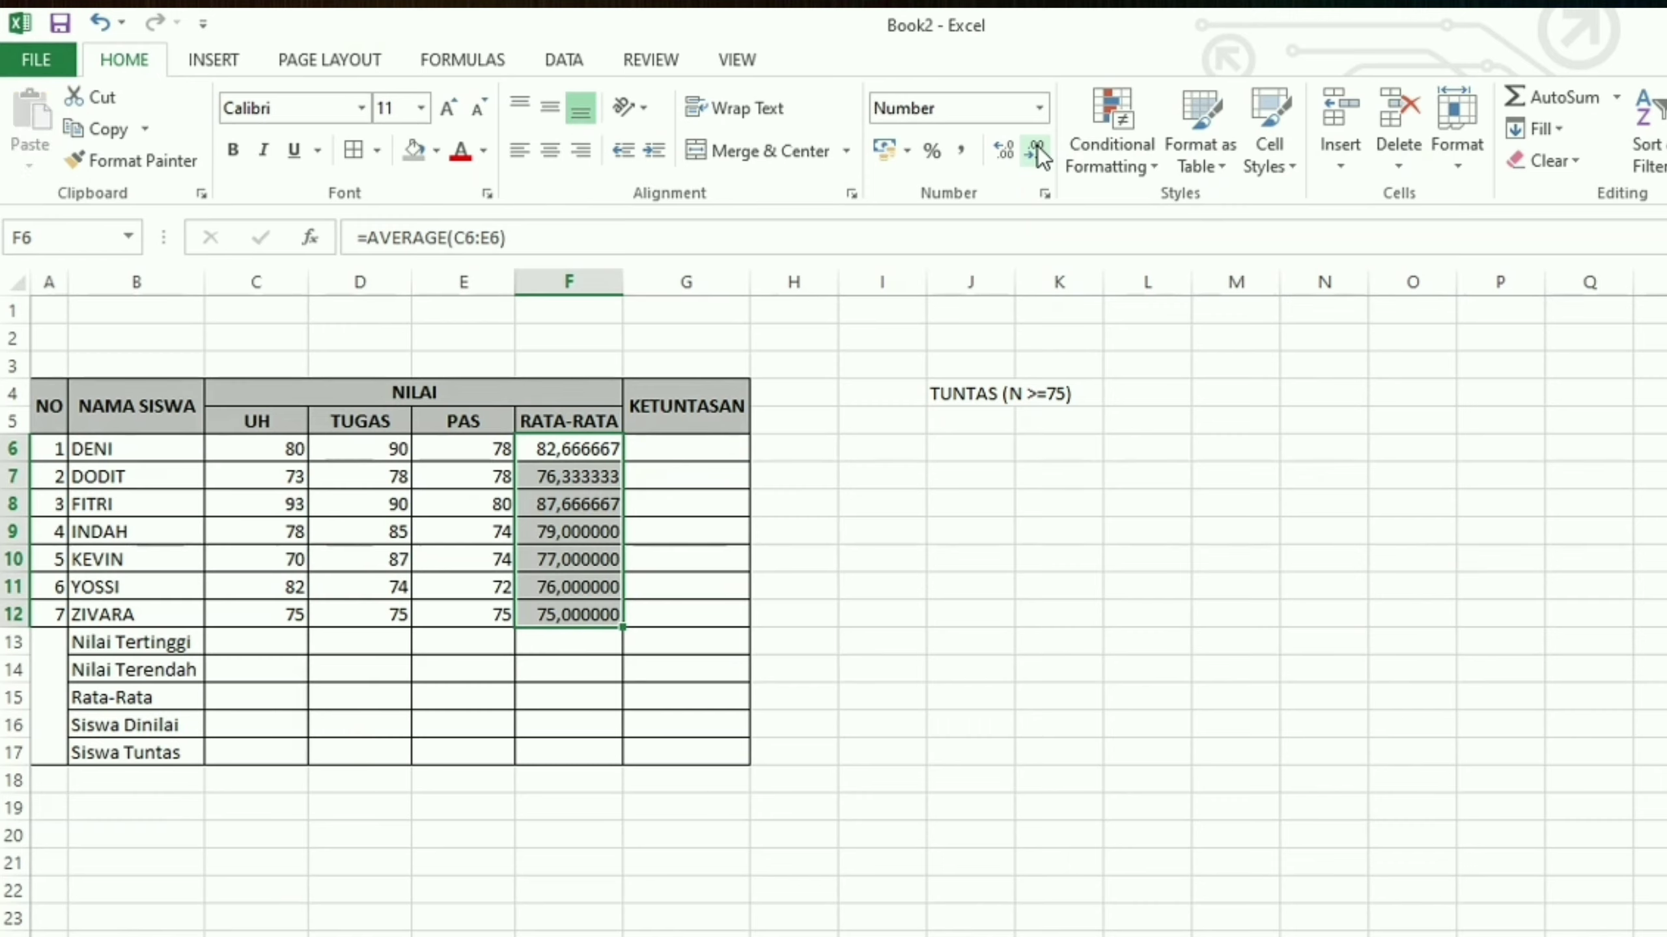
click(1036, 149)
click(1036, 150)
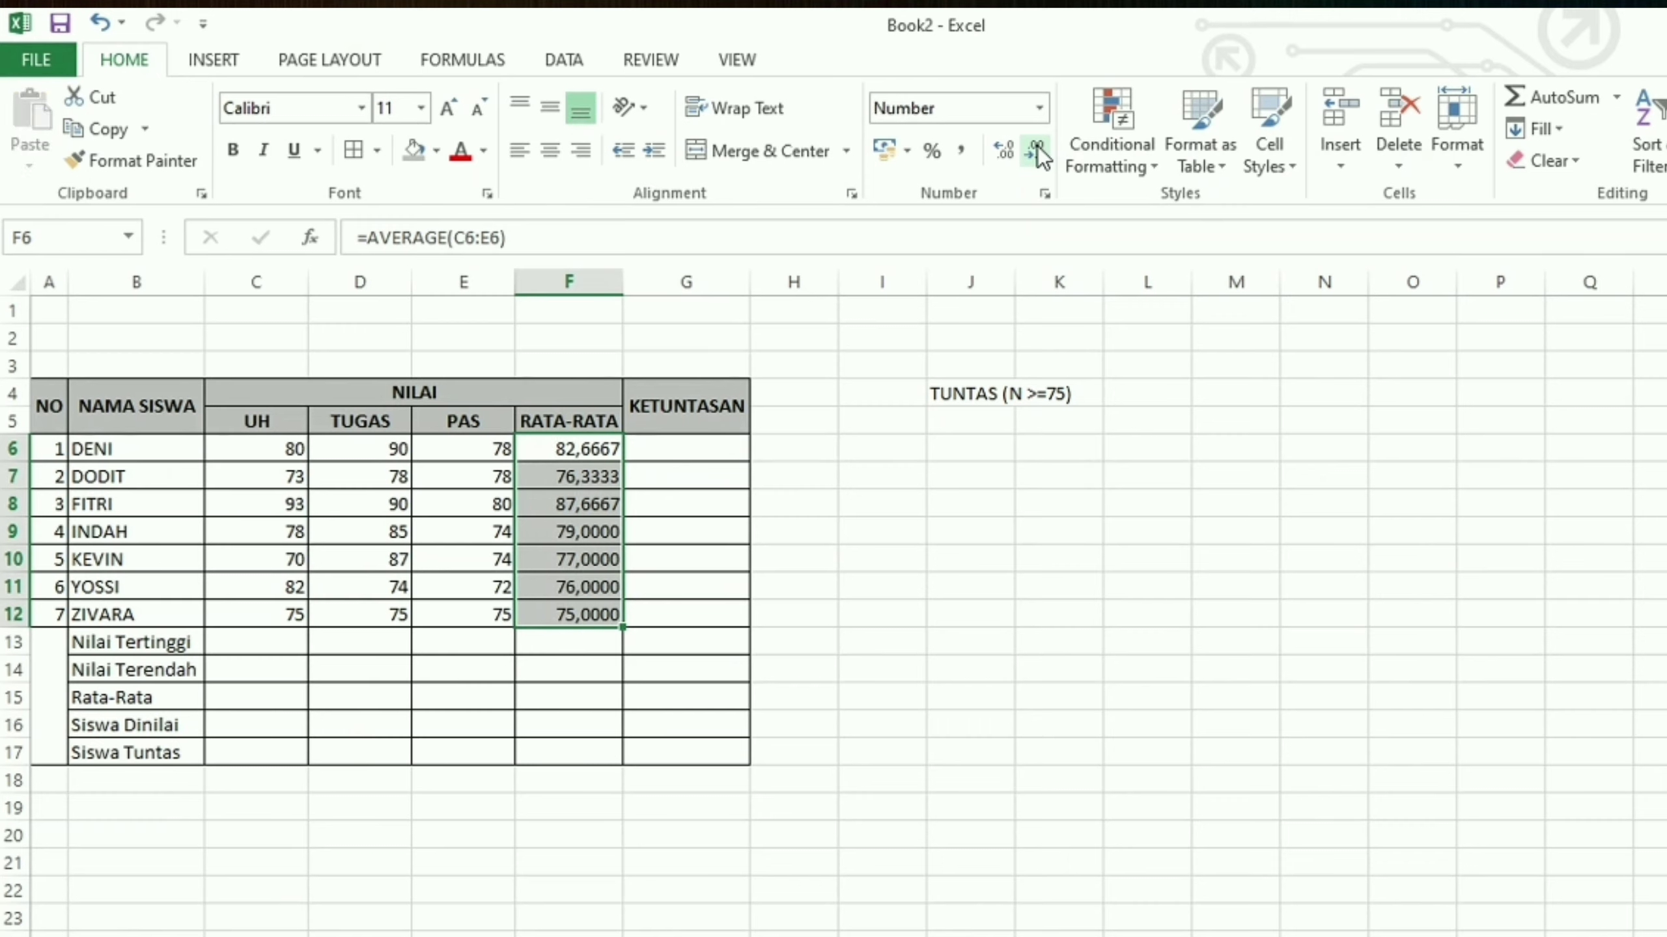
click(1036, 150)
click(1036, 150)
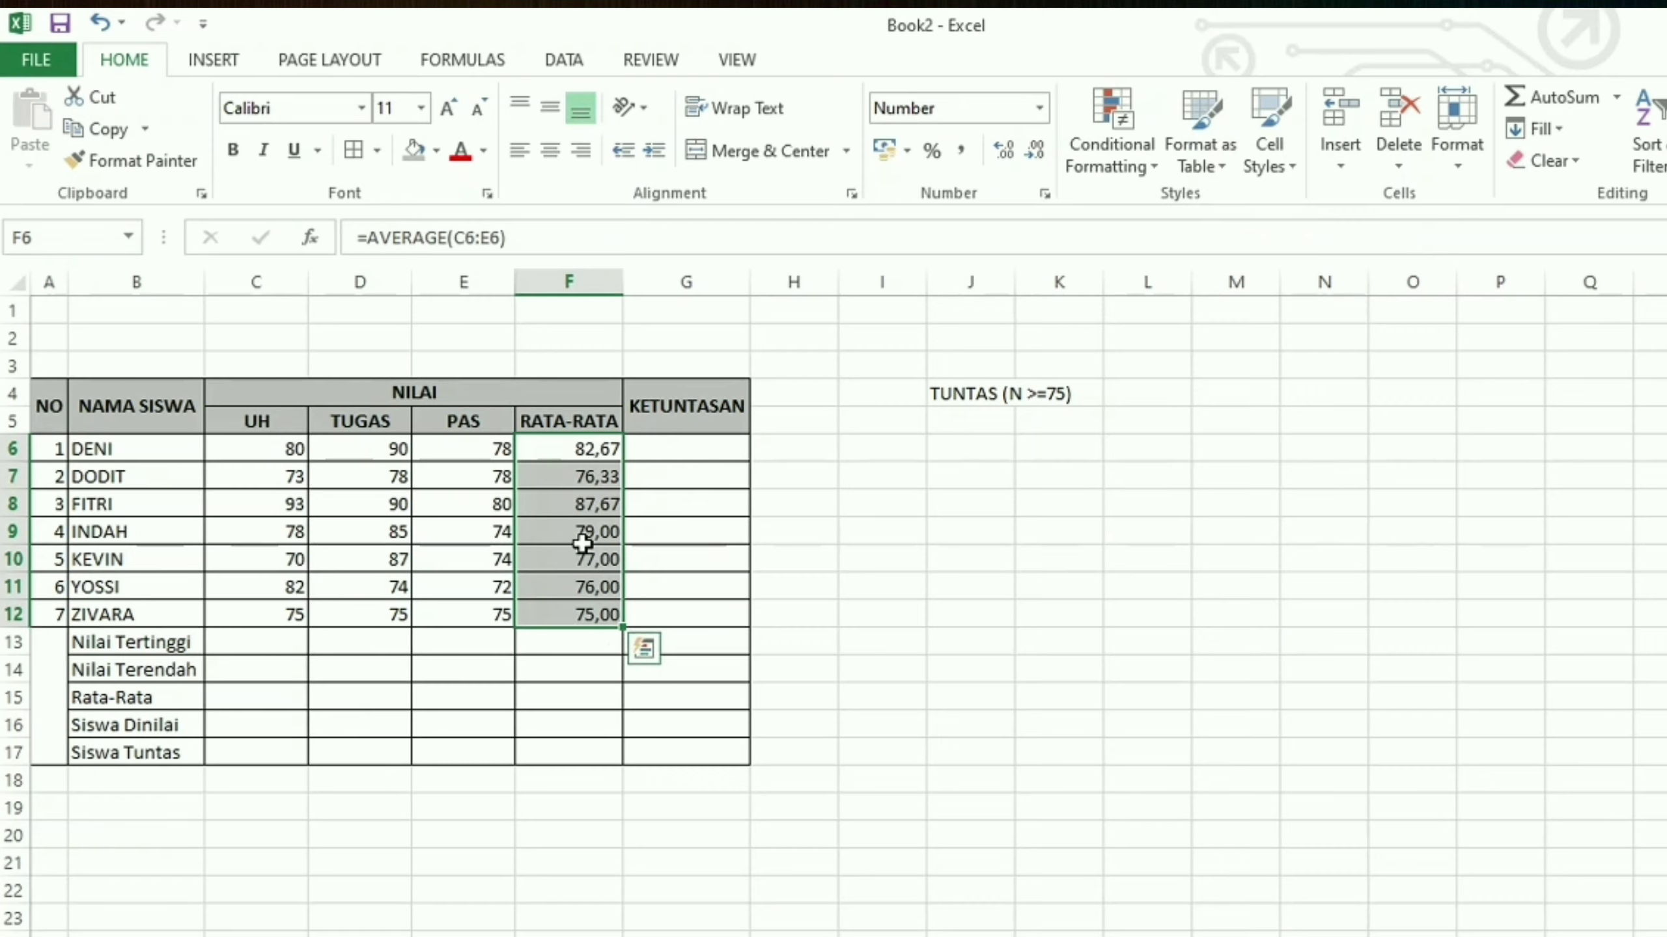
click(574, 450)
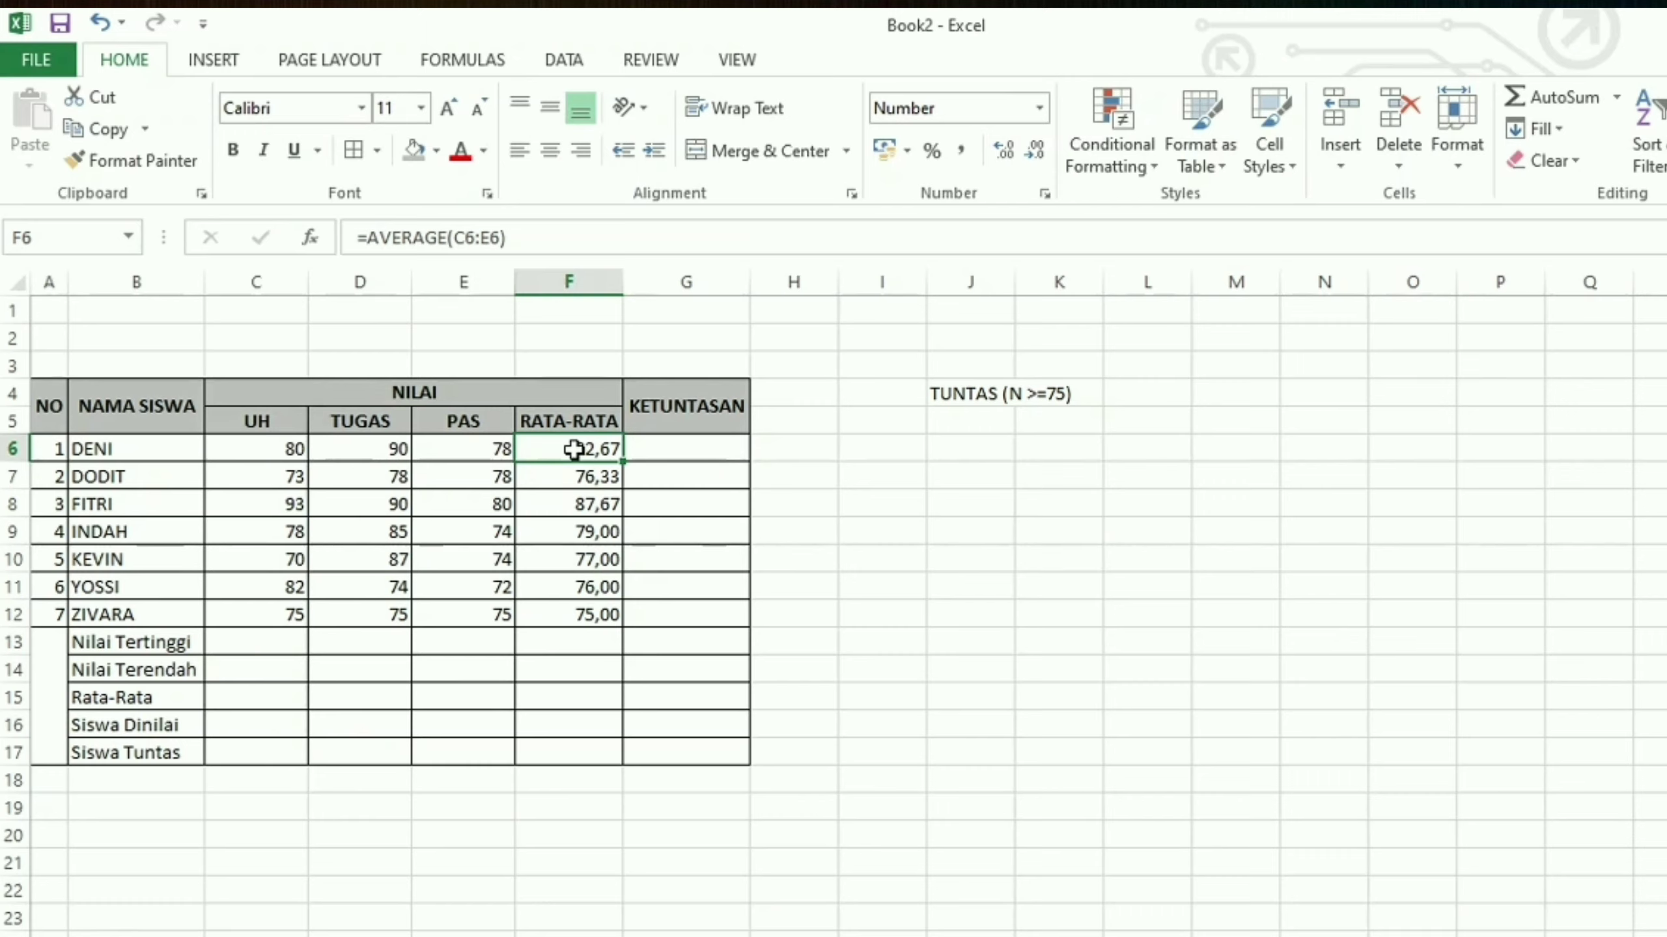
Insert two empty columns between the RATA-RATA and KETUNTASAN columns.
click(674, 282)
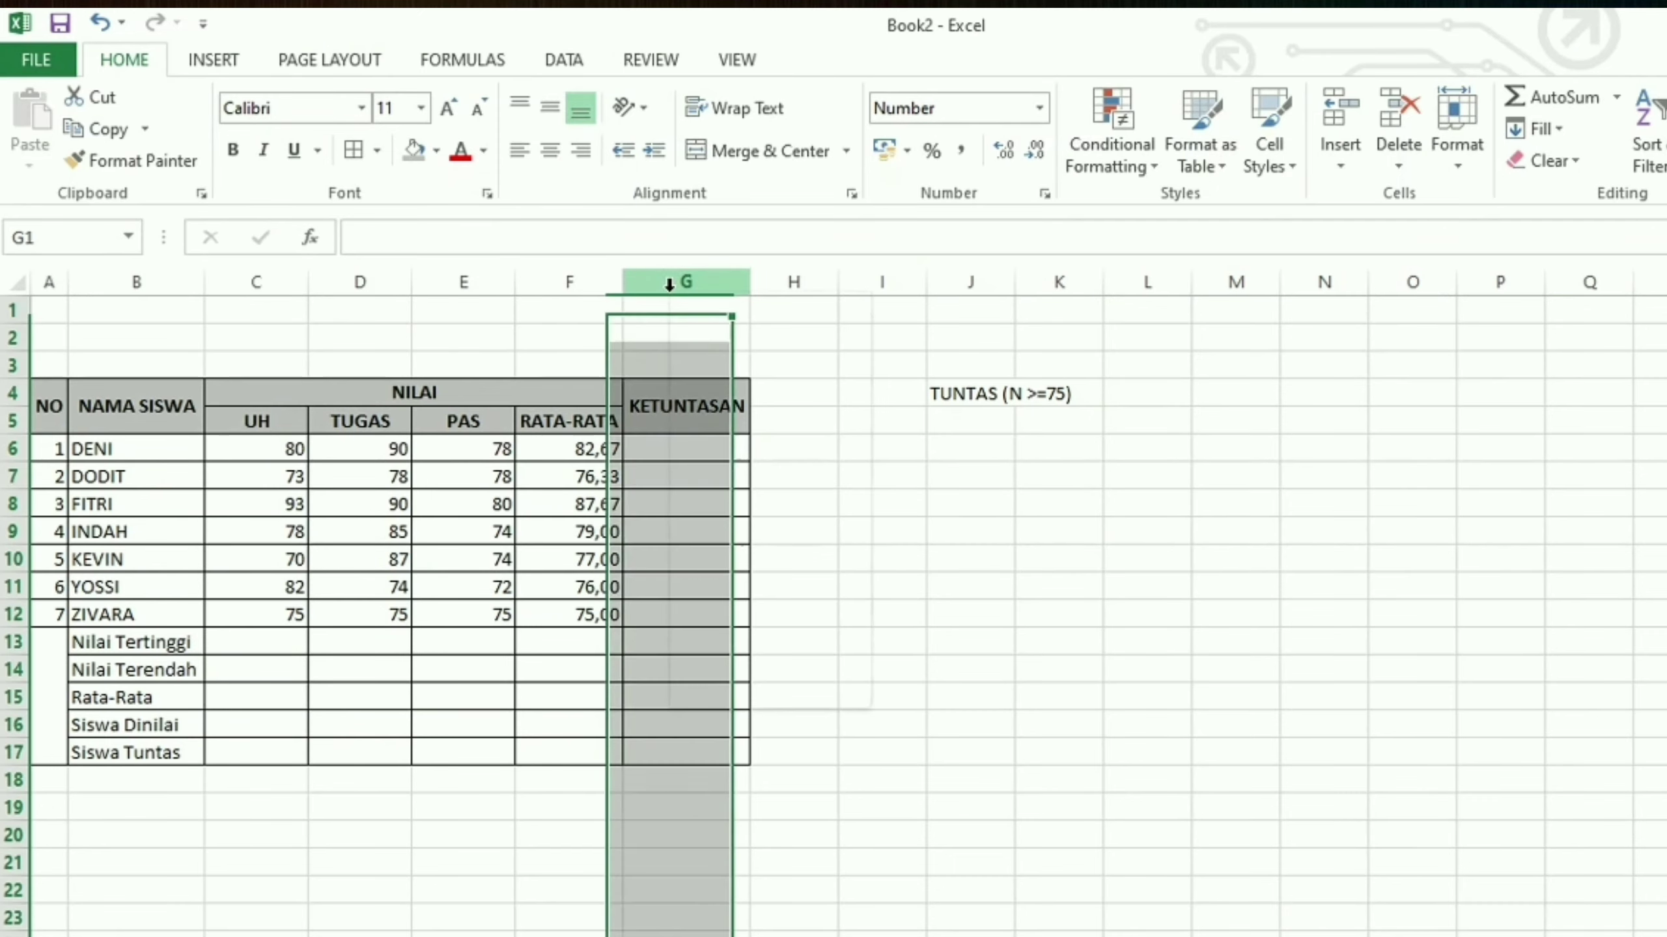
right_click(670, 296)
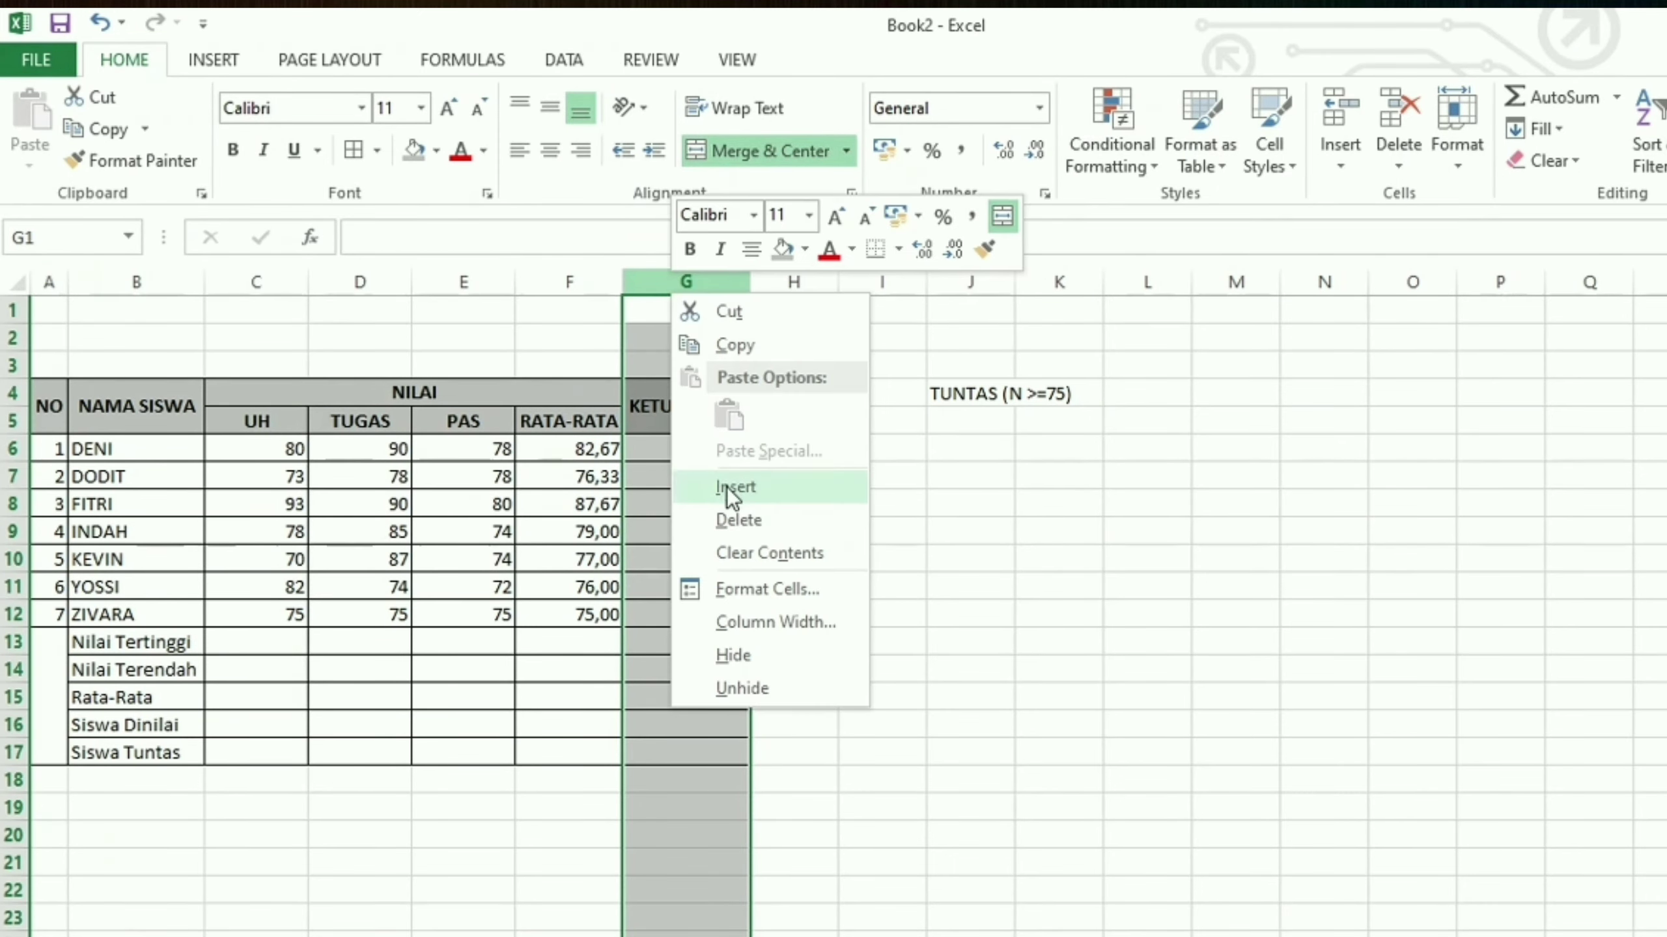
click(737, 487)
click(666, 417)
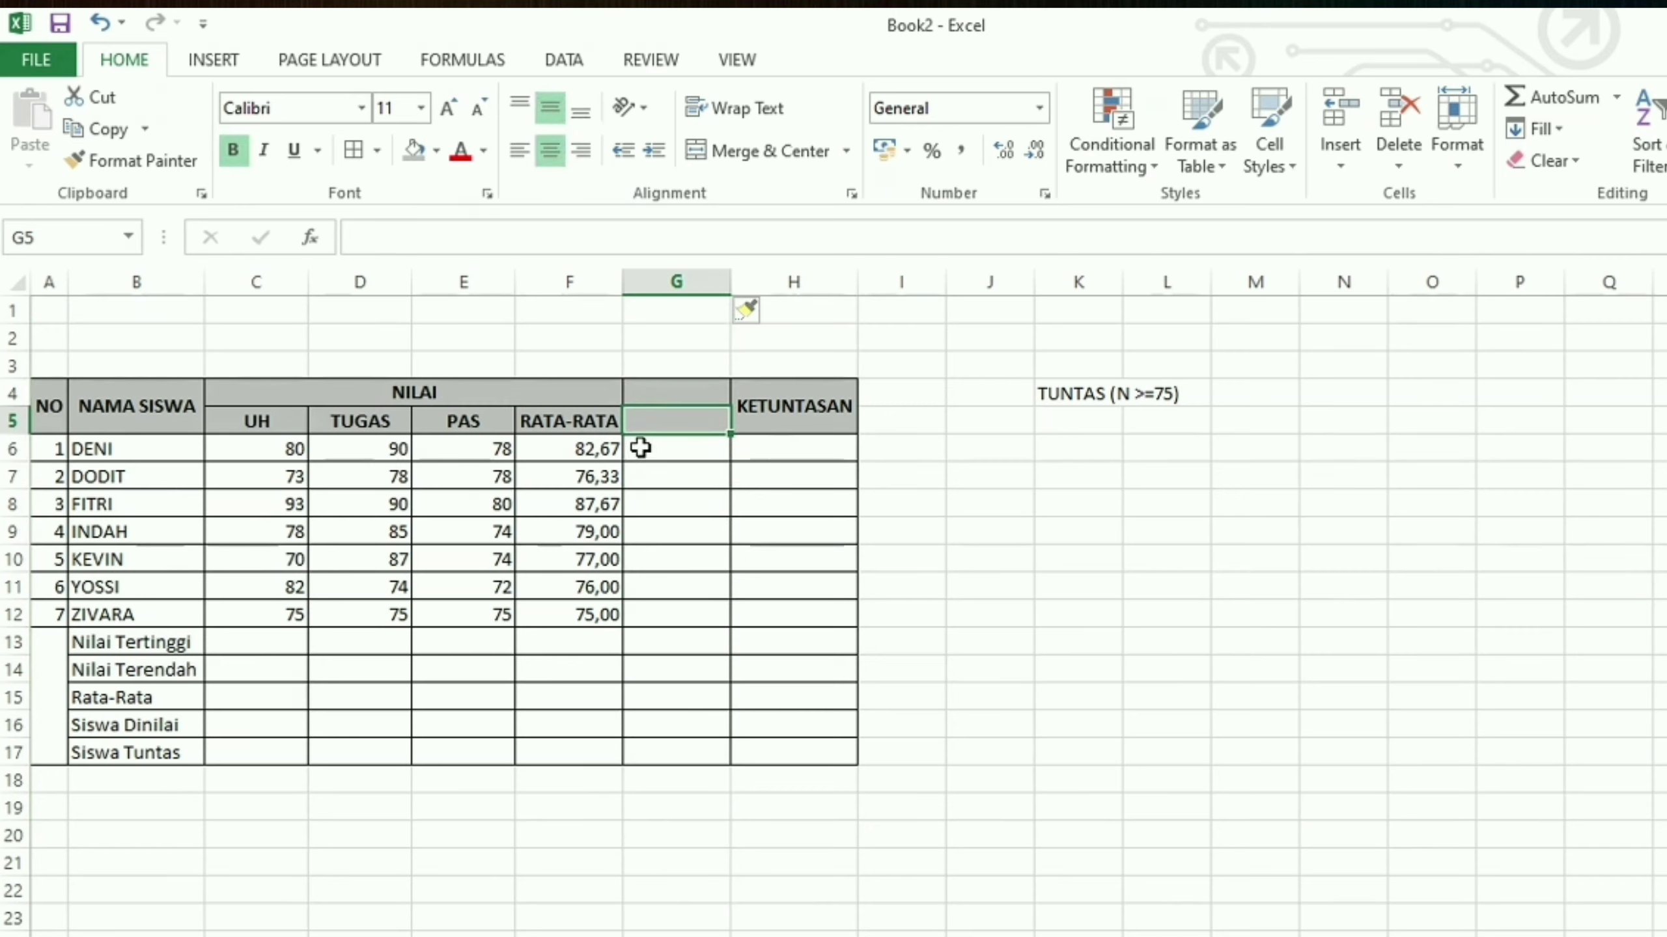
click(793, 281)
right_click(794, 283)
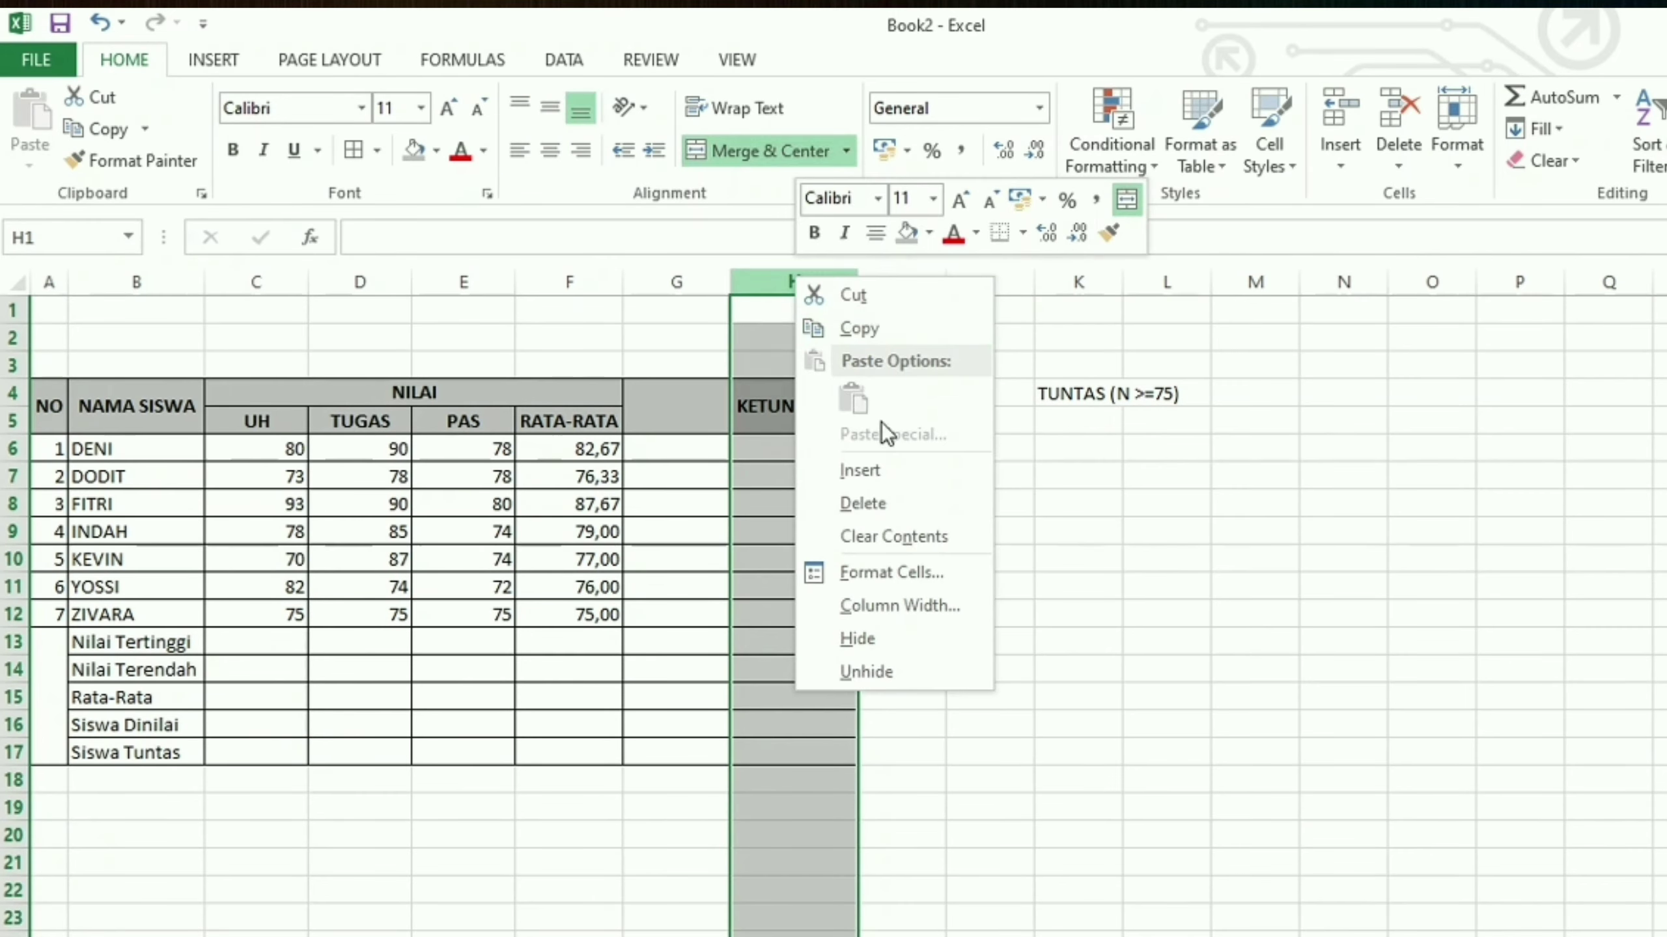
click(859, 470)
click(701, 448)
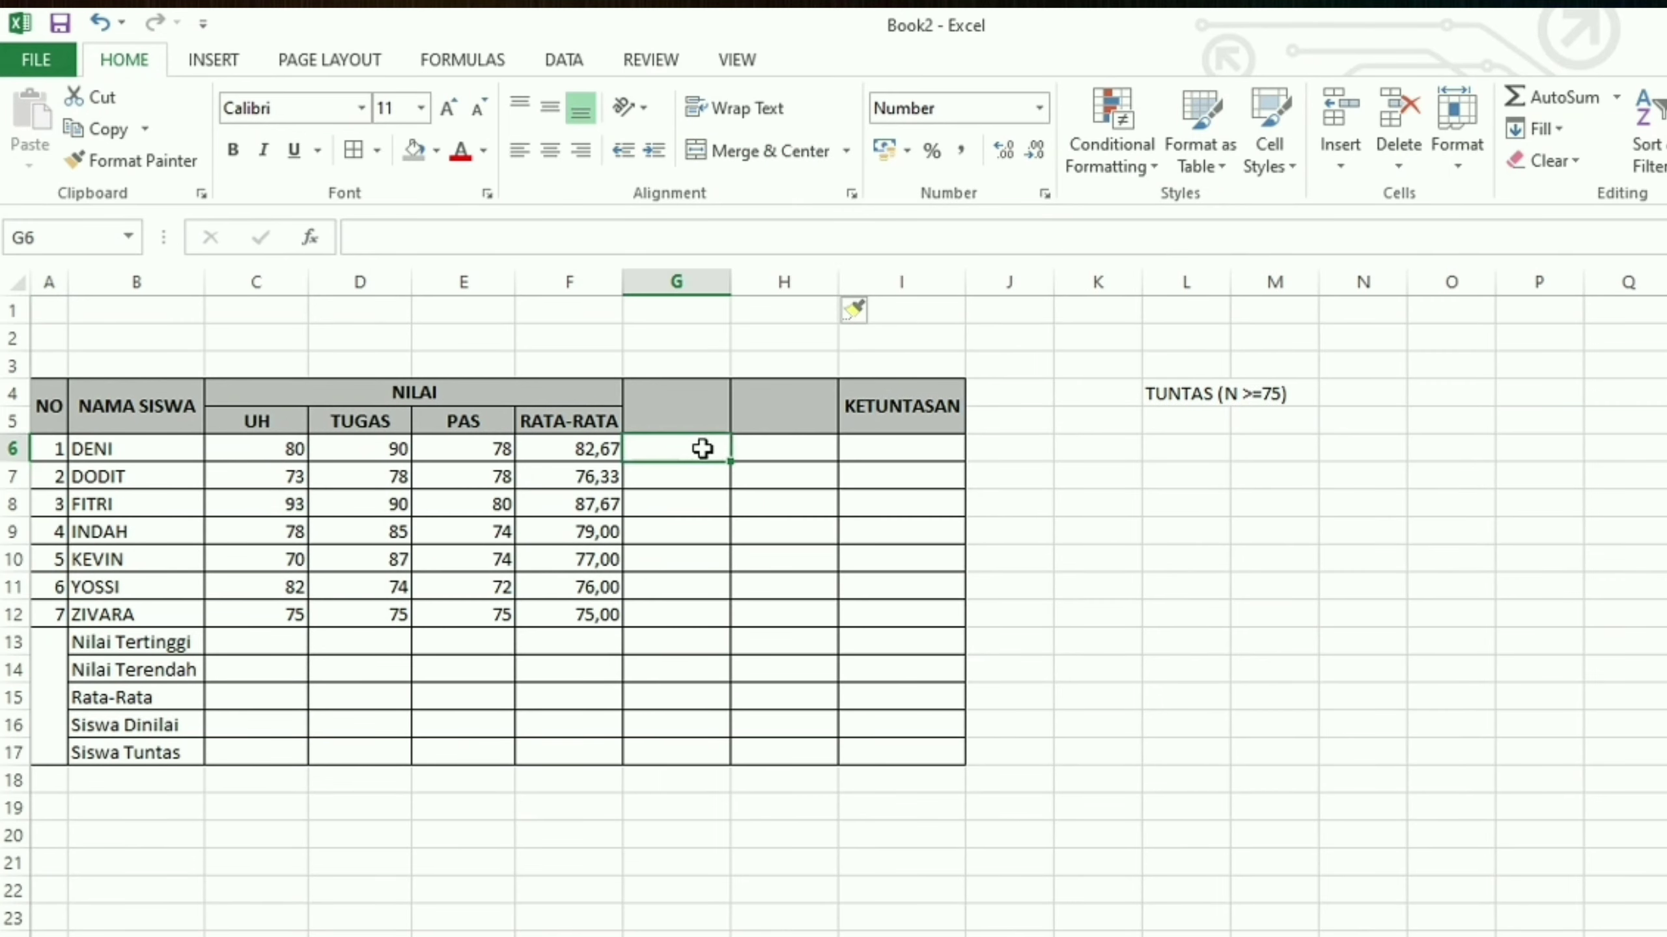
Head the first new column with TOTAL in G4 and NILAI in G5.
click(678, 413)
key(Up)
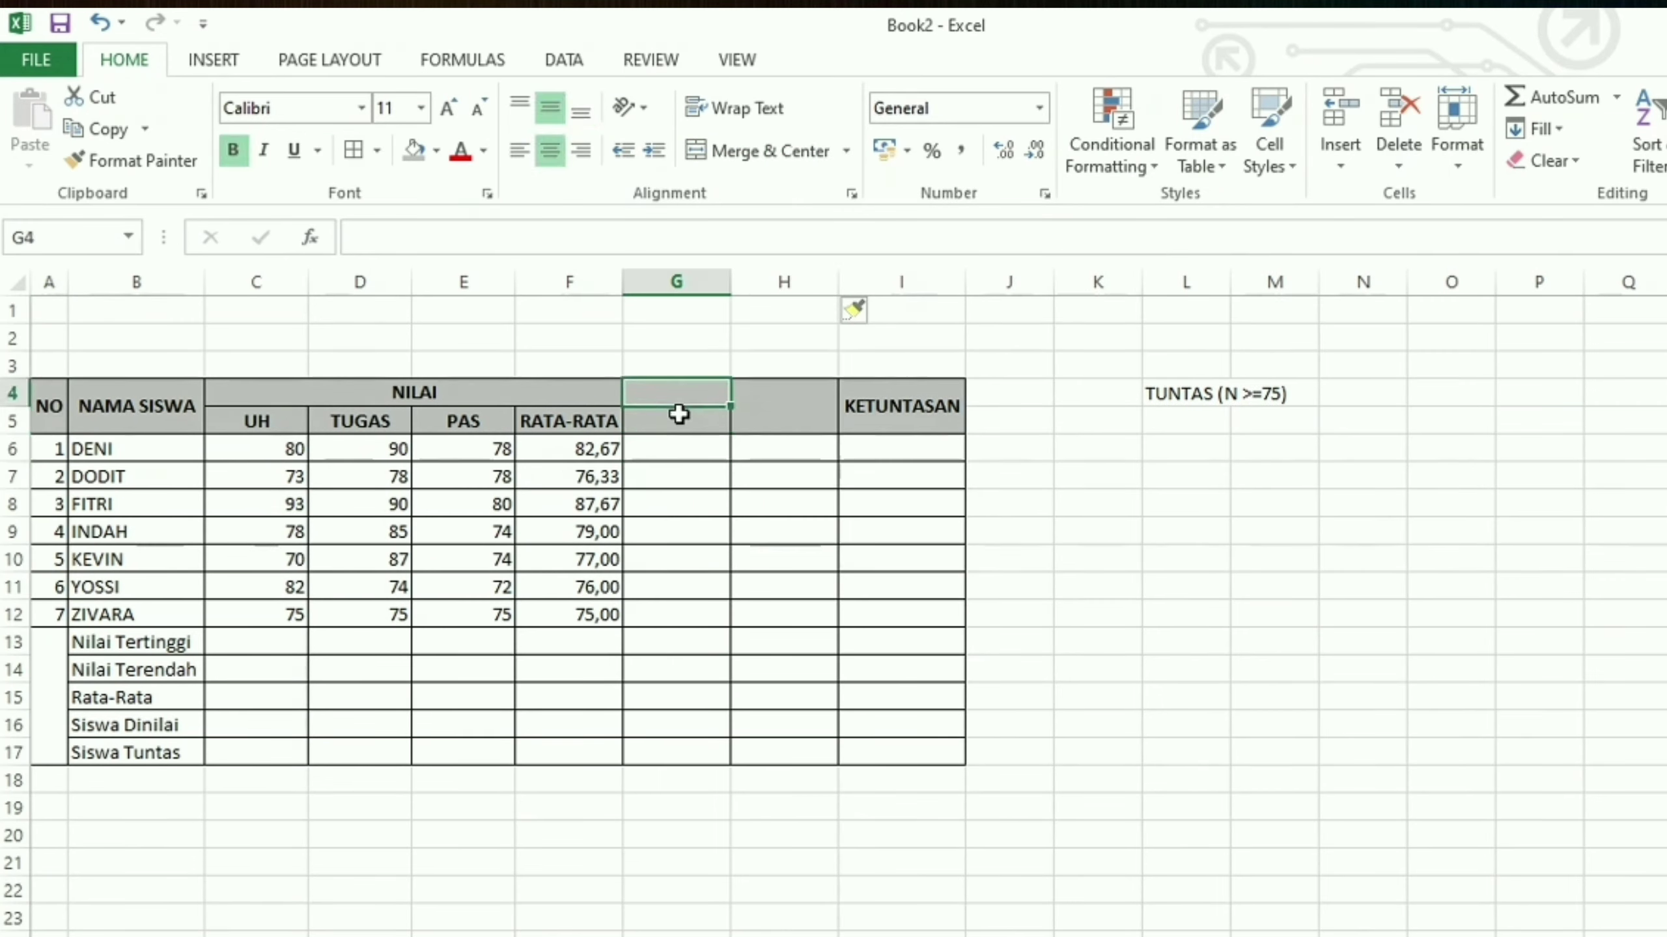
text(TOTAL)
key(Return)
text(NILAI)
key(Return)
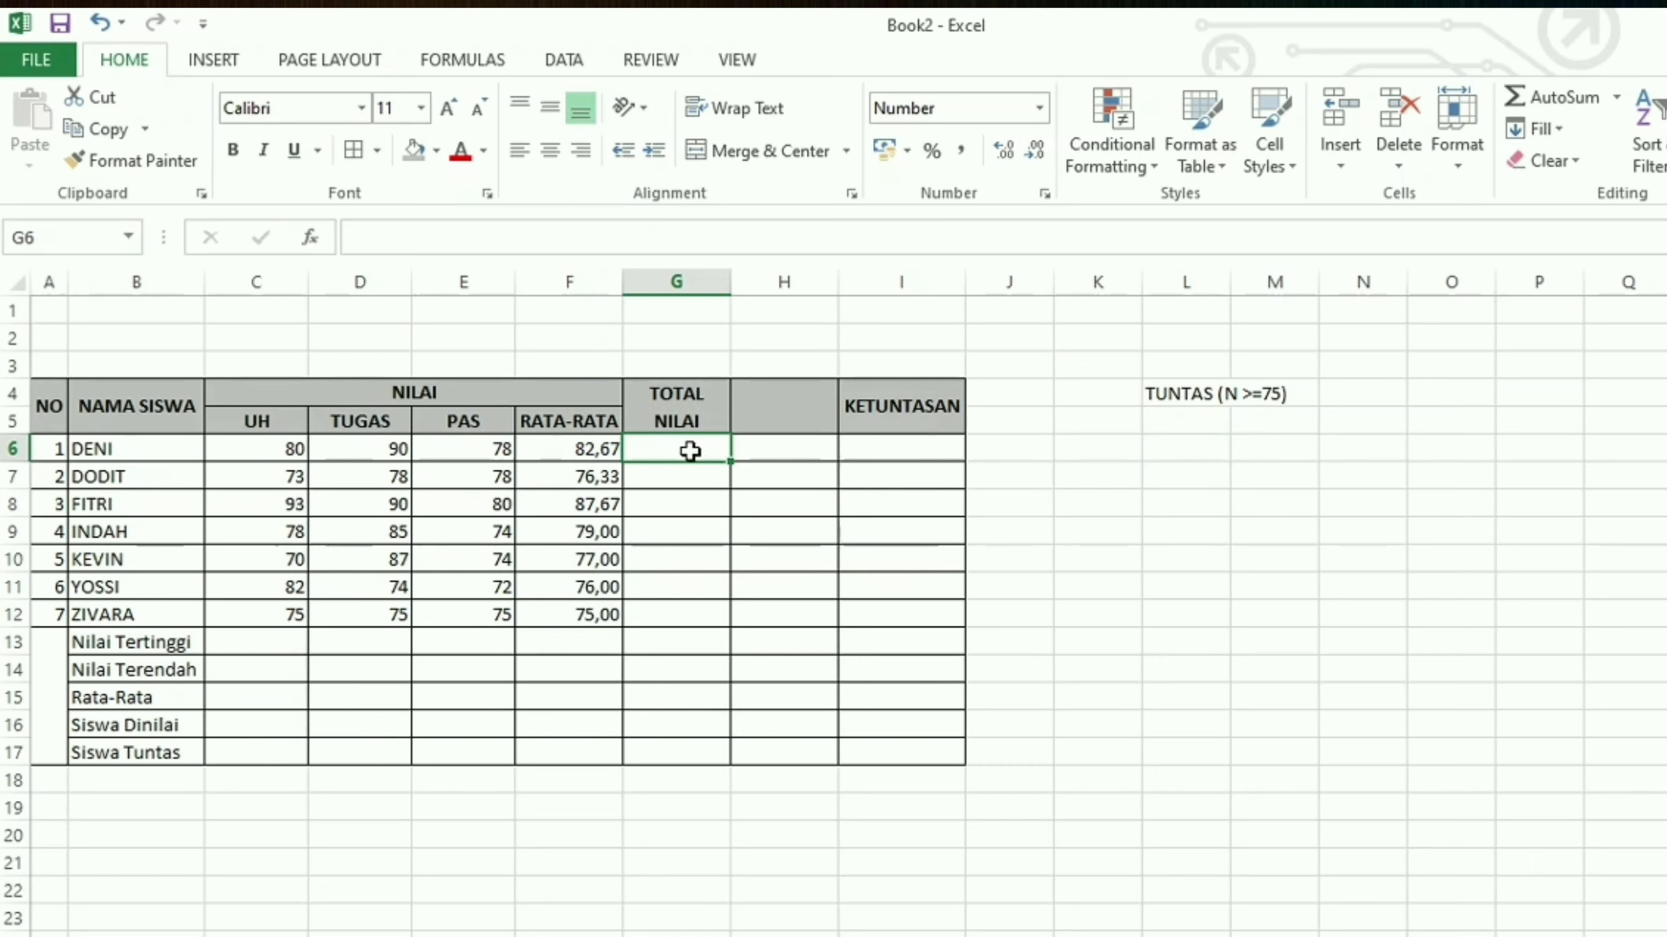
Enter the formula =SUM(C6:E6) in G6 to total the first student's UH, TUGAS and PAS scores.
text(=)
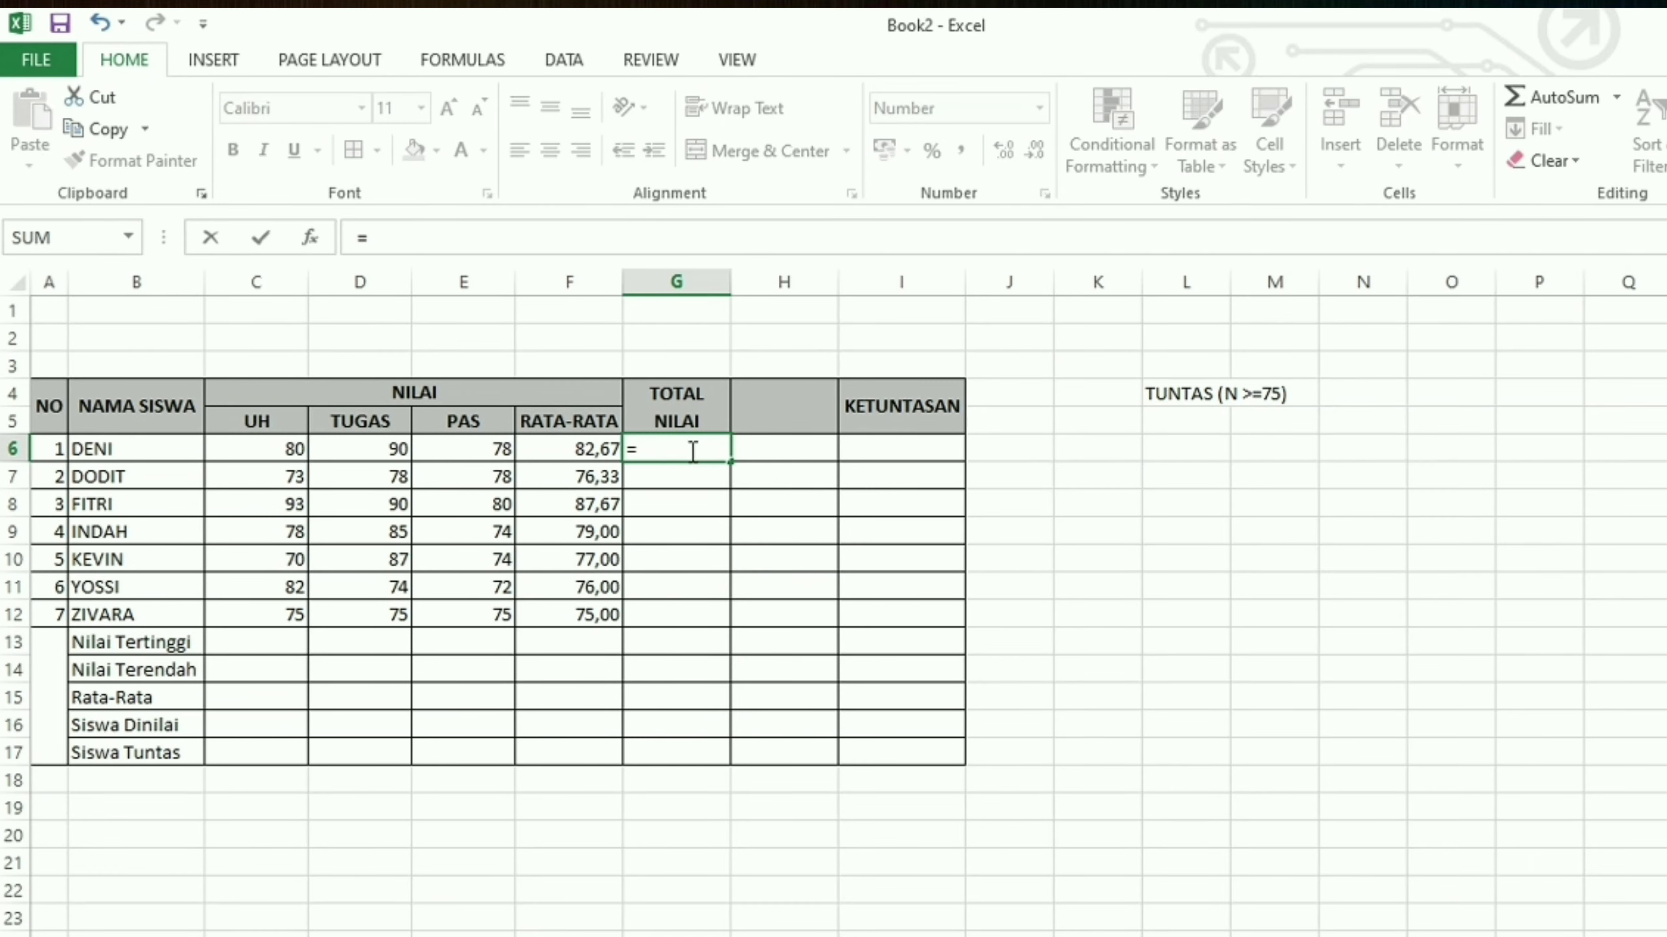
text(SUM)
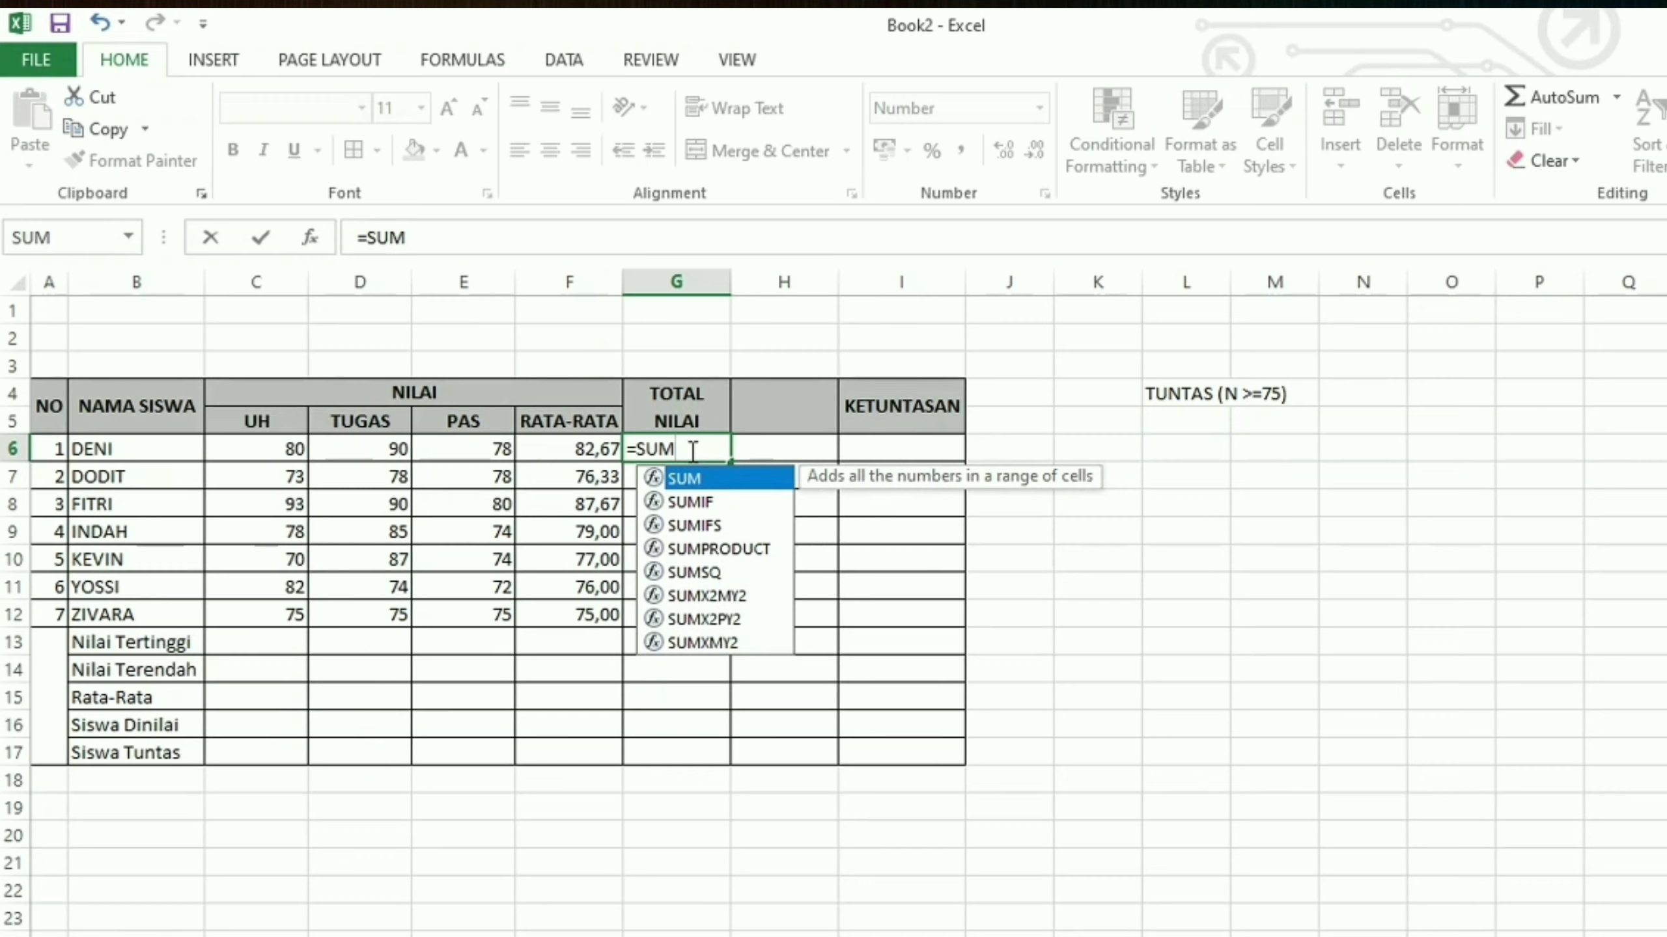
text(()
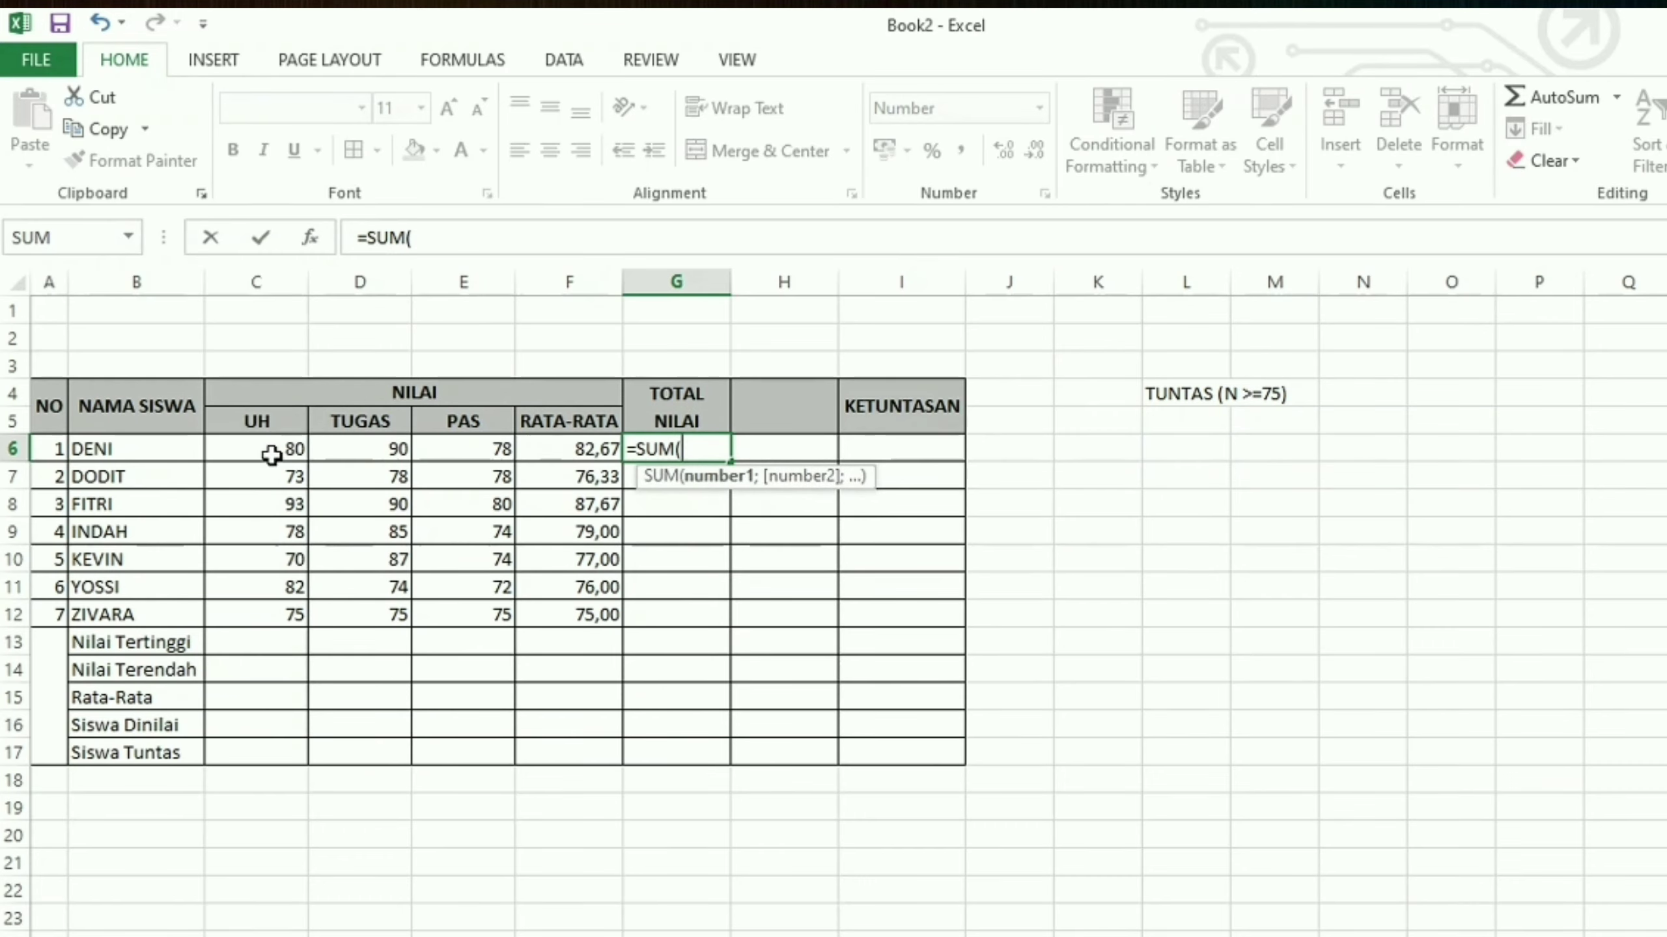
drag(271, 455, 459, 455)
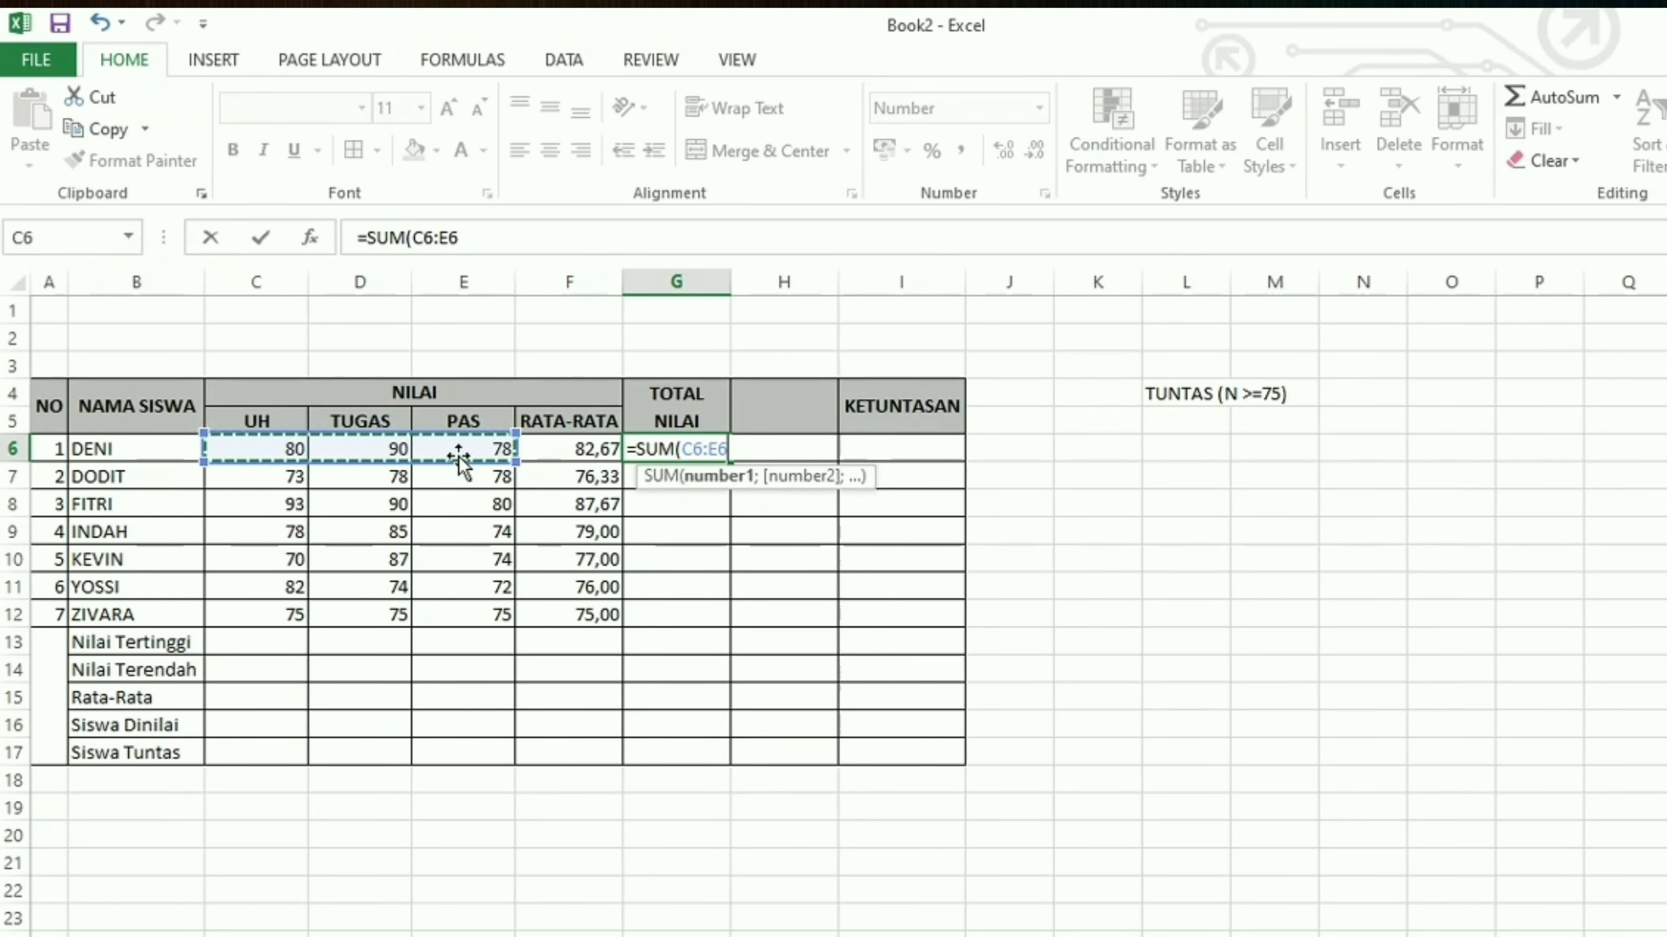
key(Return)
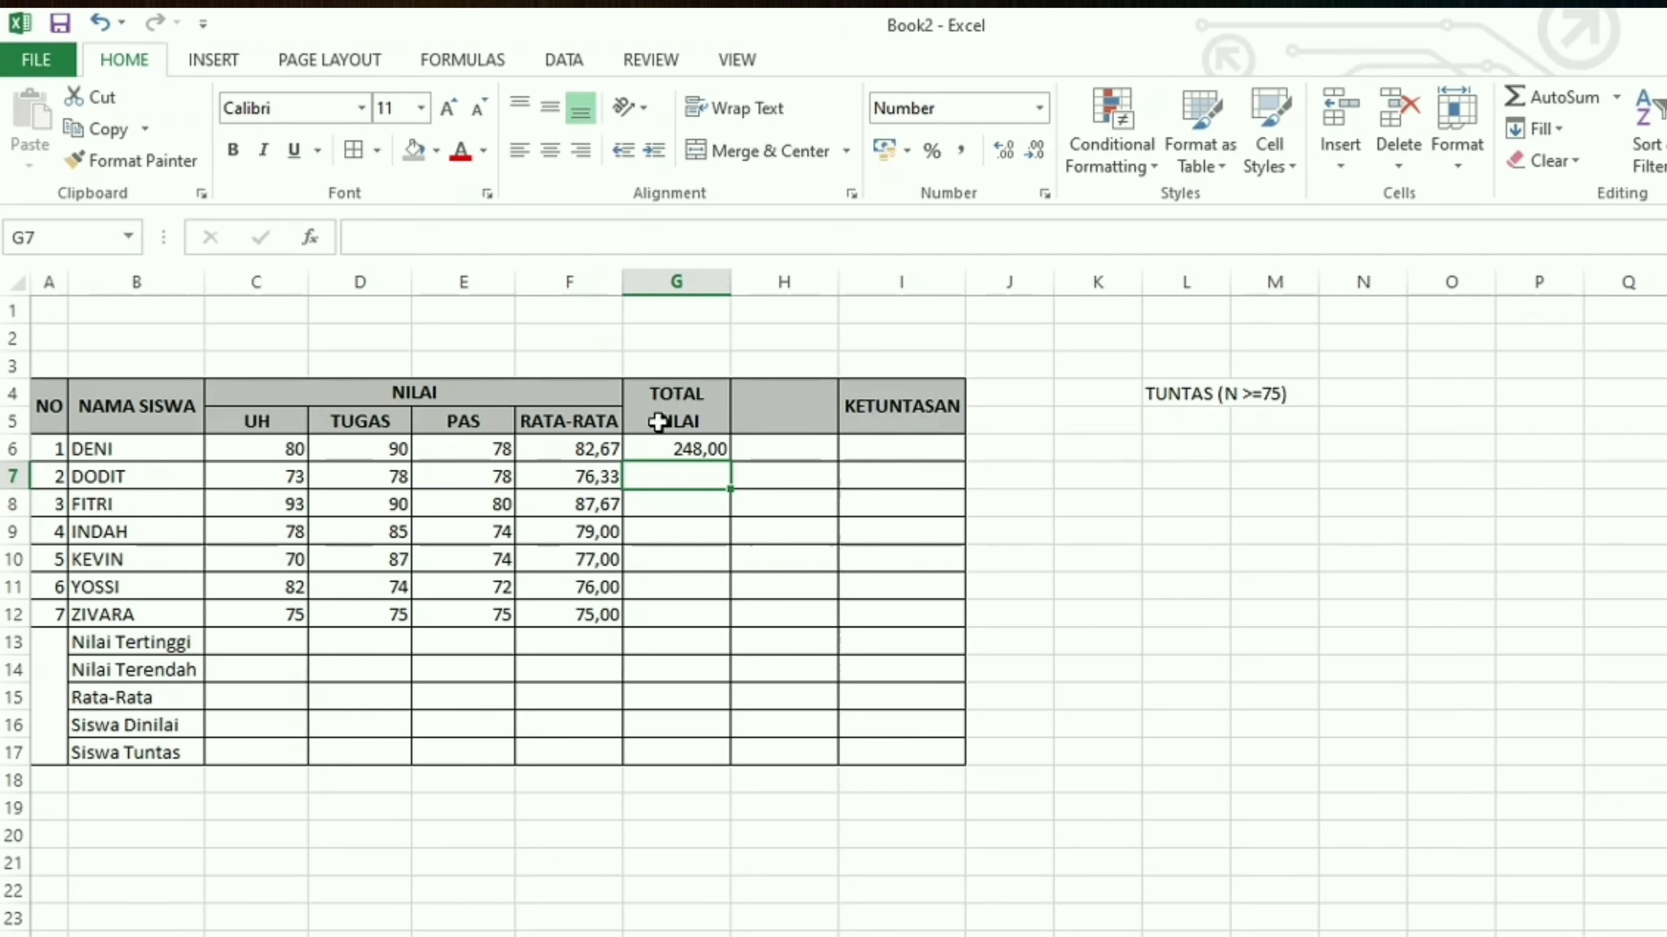
click(698, 451)
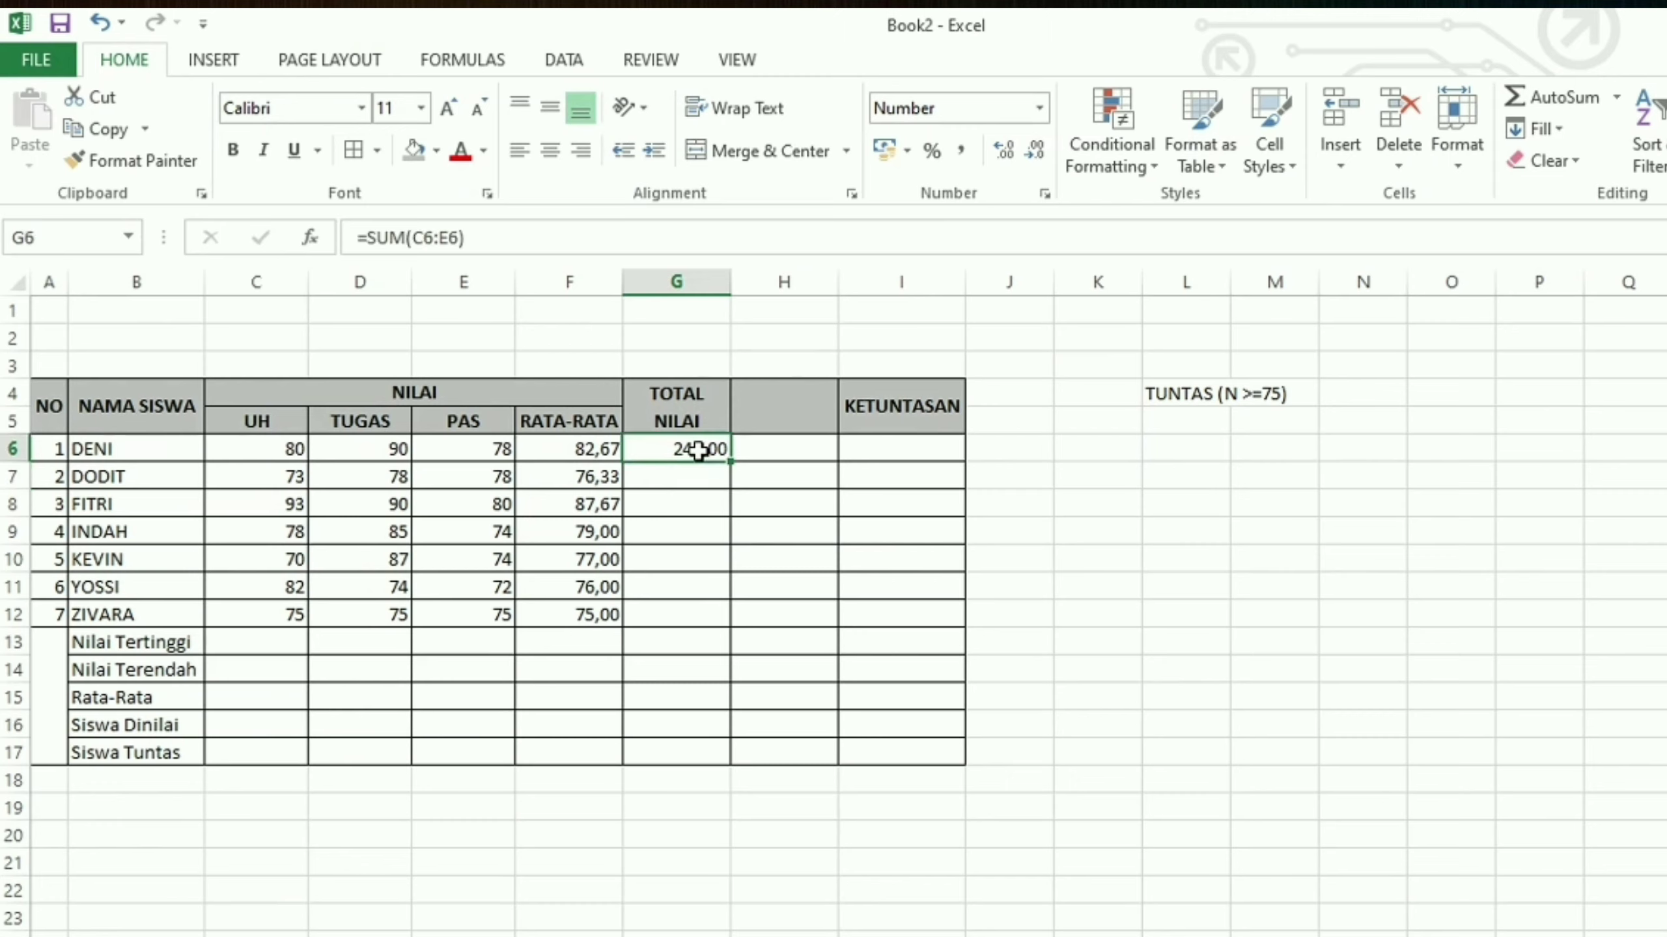
Head the second new column with RATA-RATA in H5.
click(750, 394)
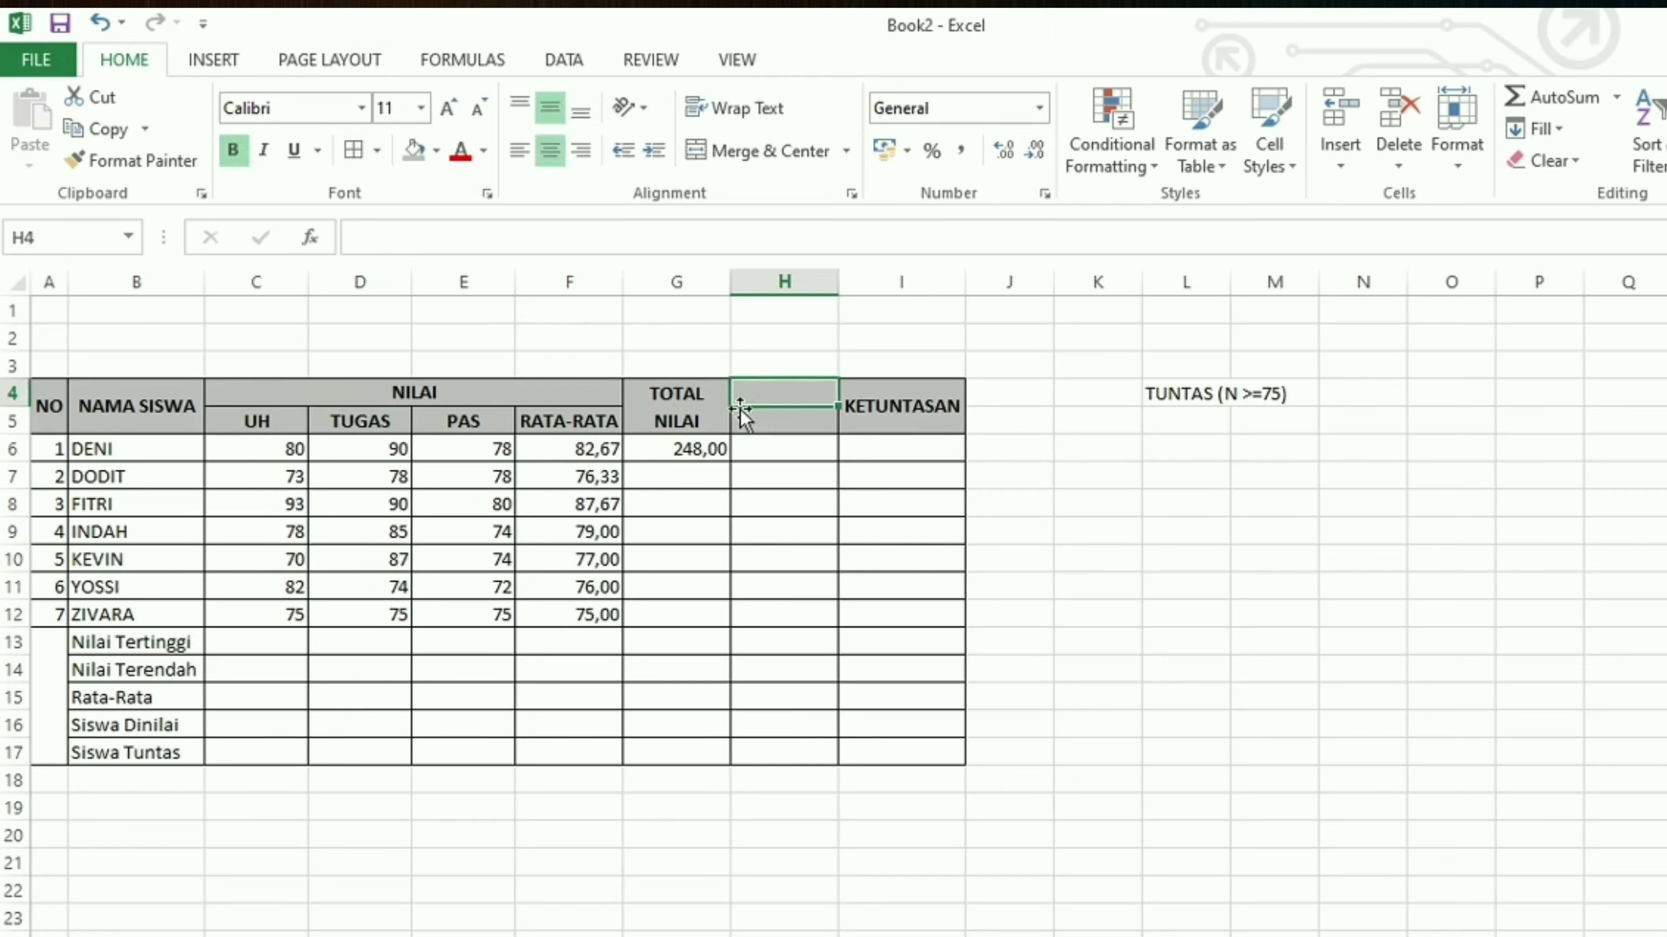
key(Down)
text(RATA-RAT)
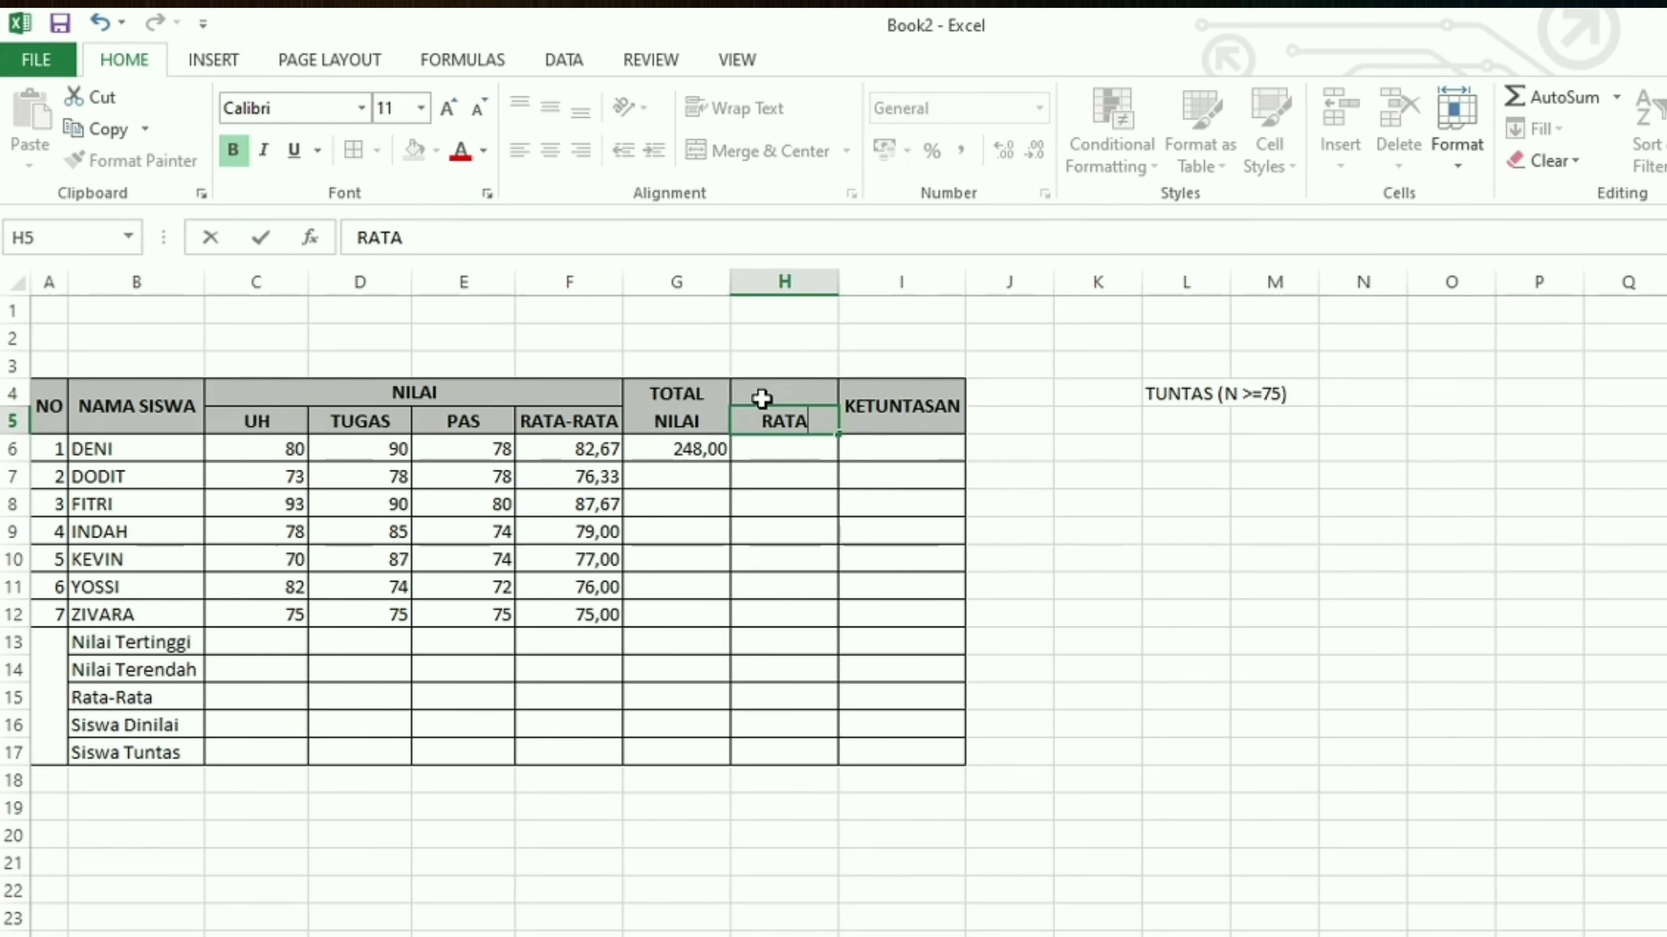
key(Return)
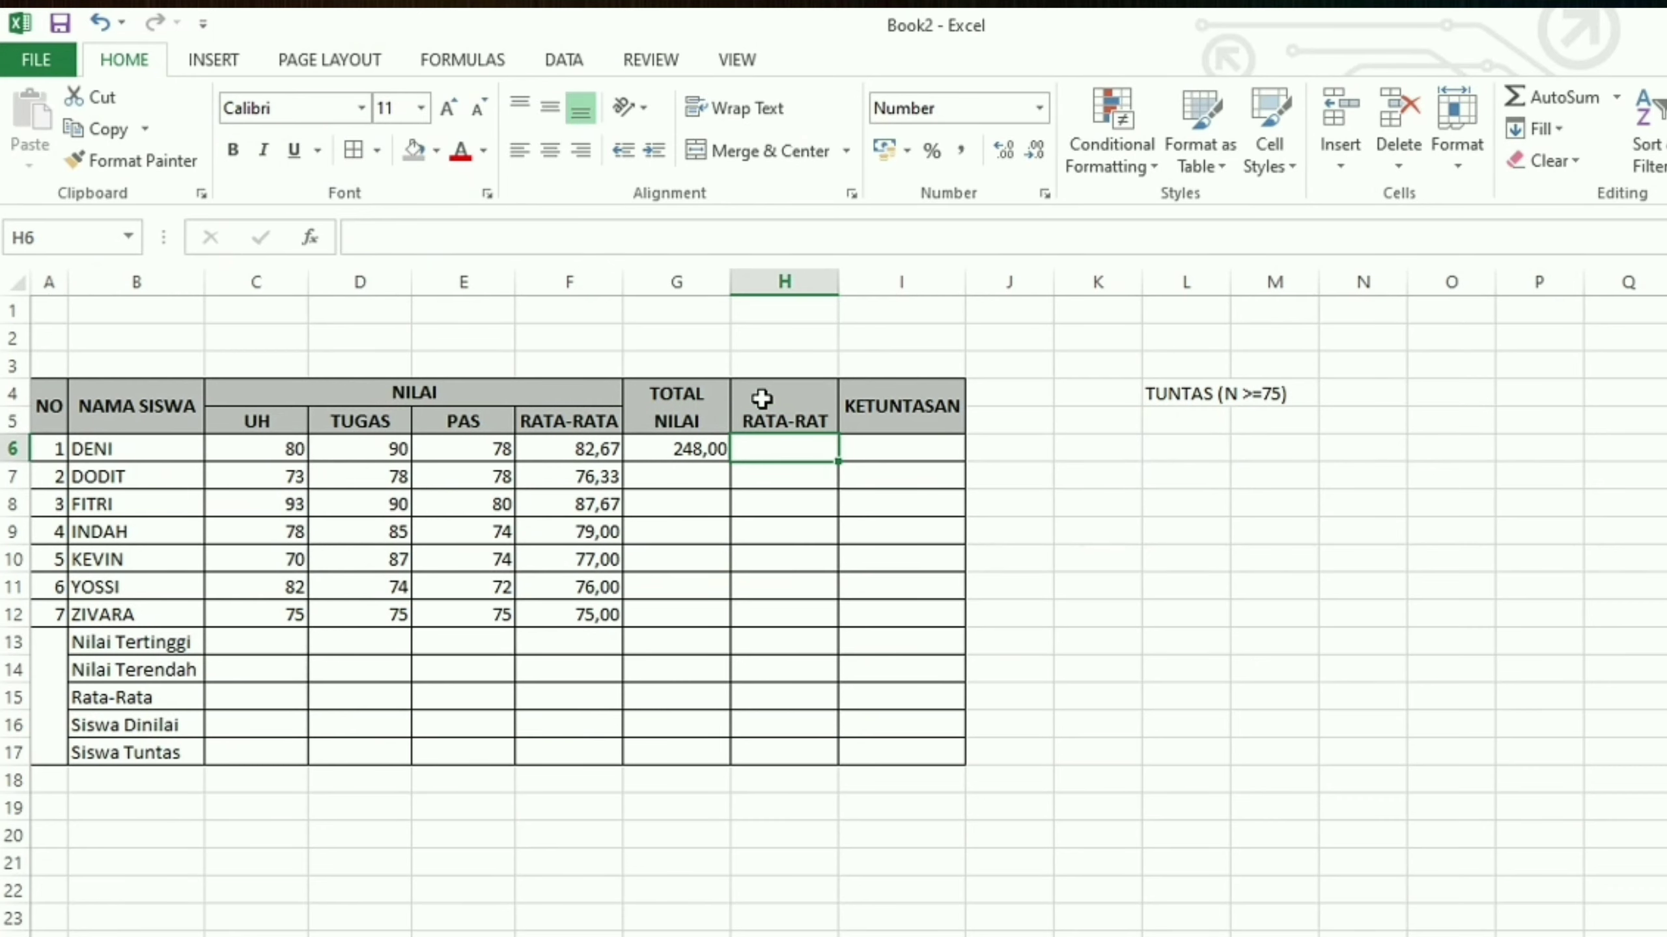
click(810, 423)
click(512, 251)
text(A)
key(Return)
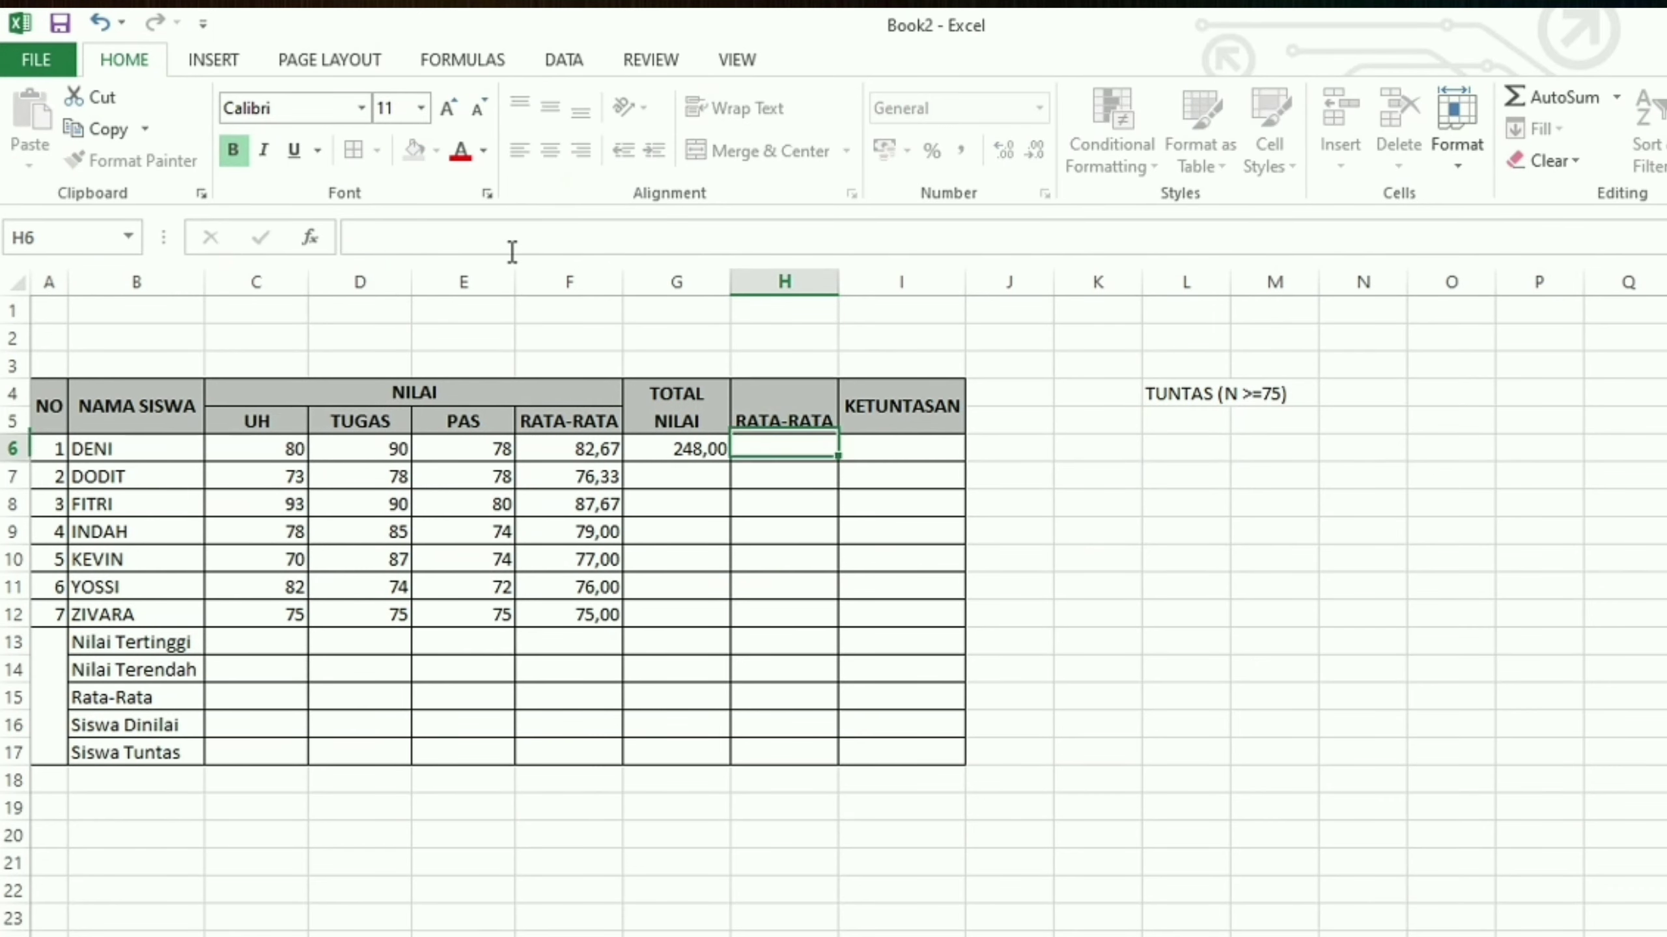
Enter the formula =G6/3 in H6 to calculate the first student's average from the total score.
text(=)
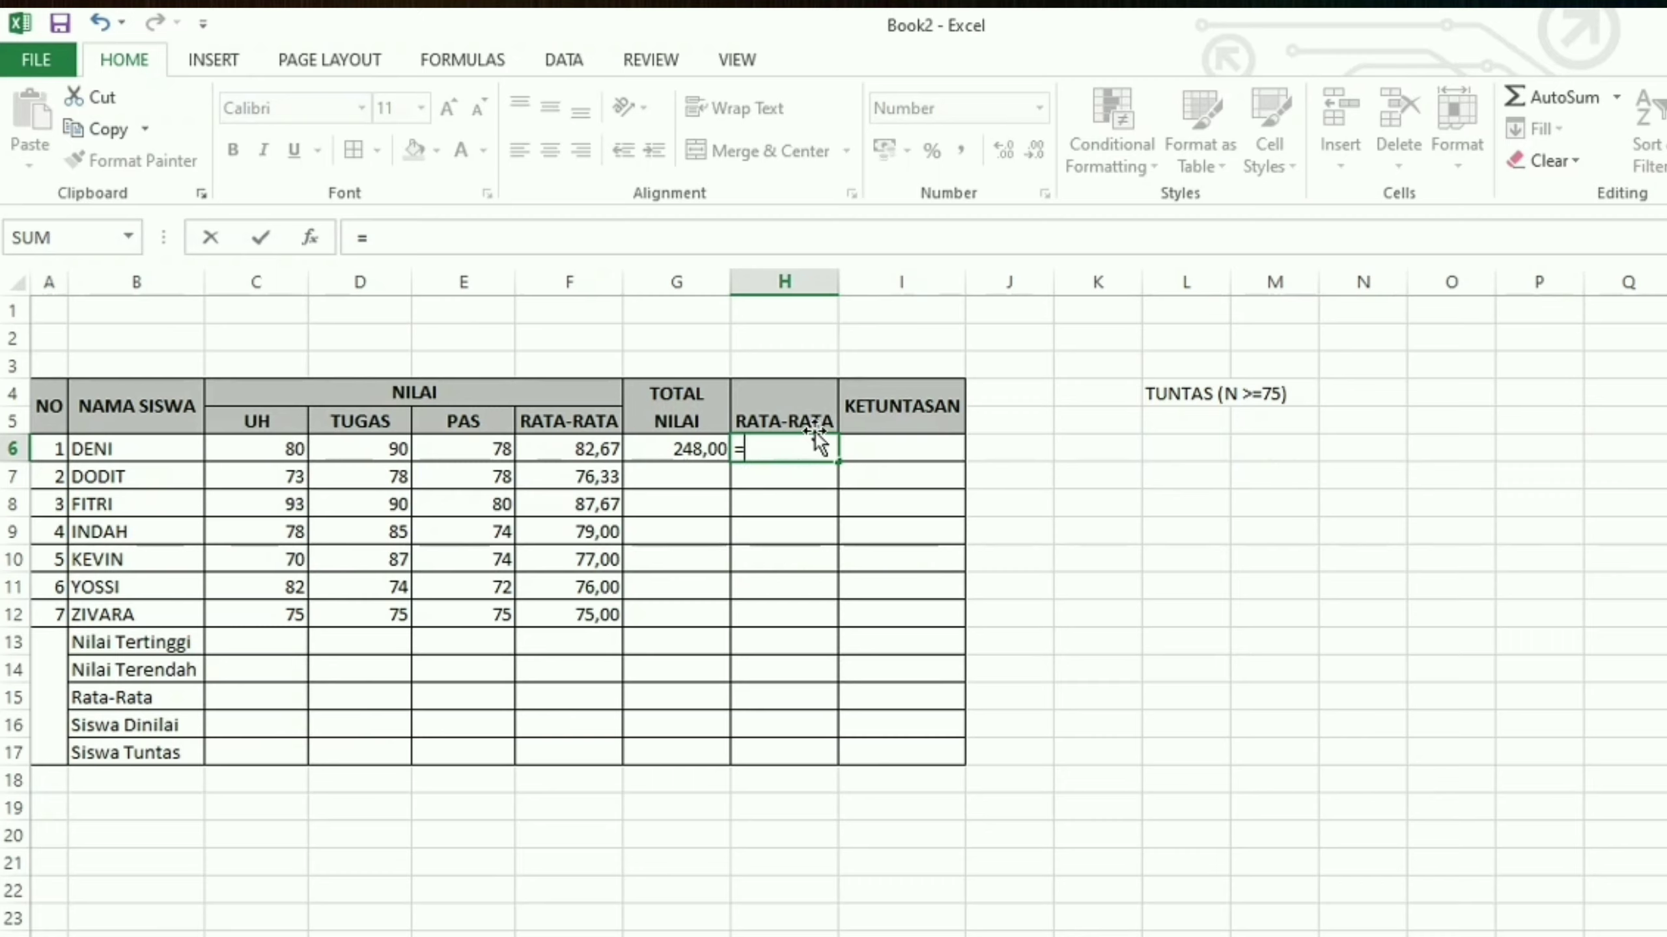
click(679, 453)
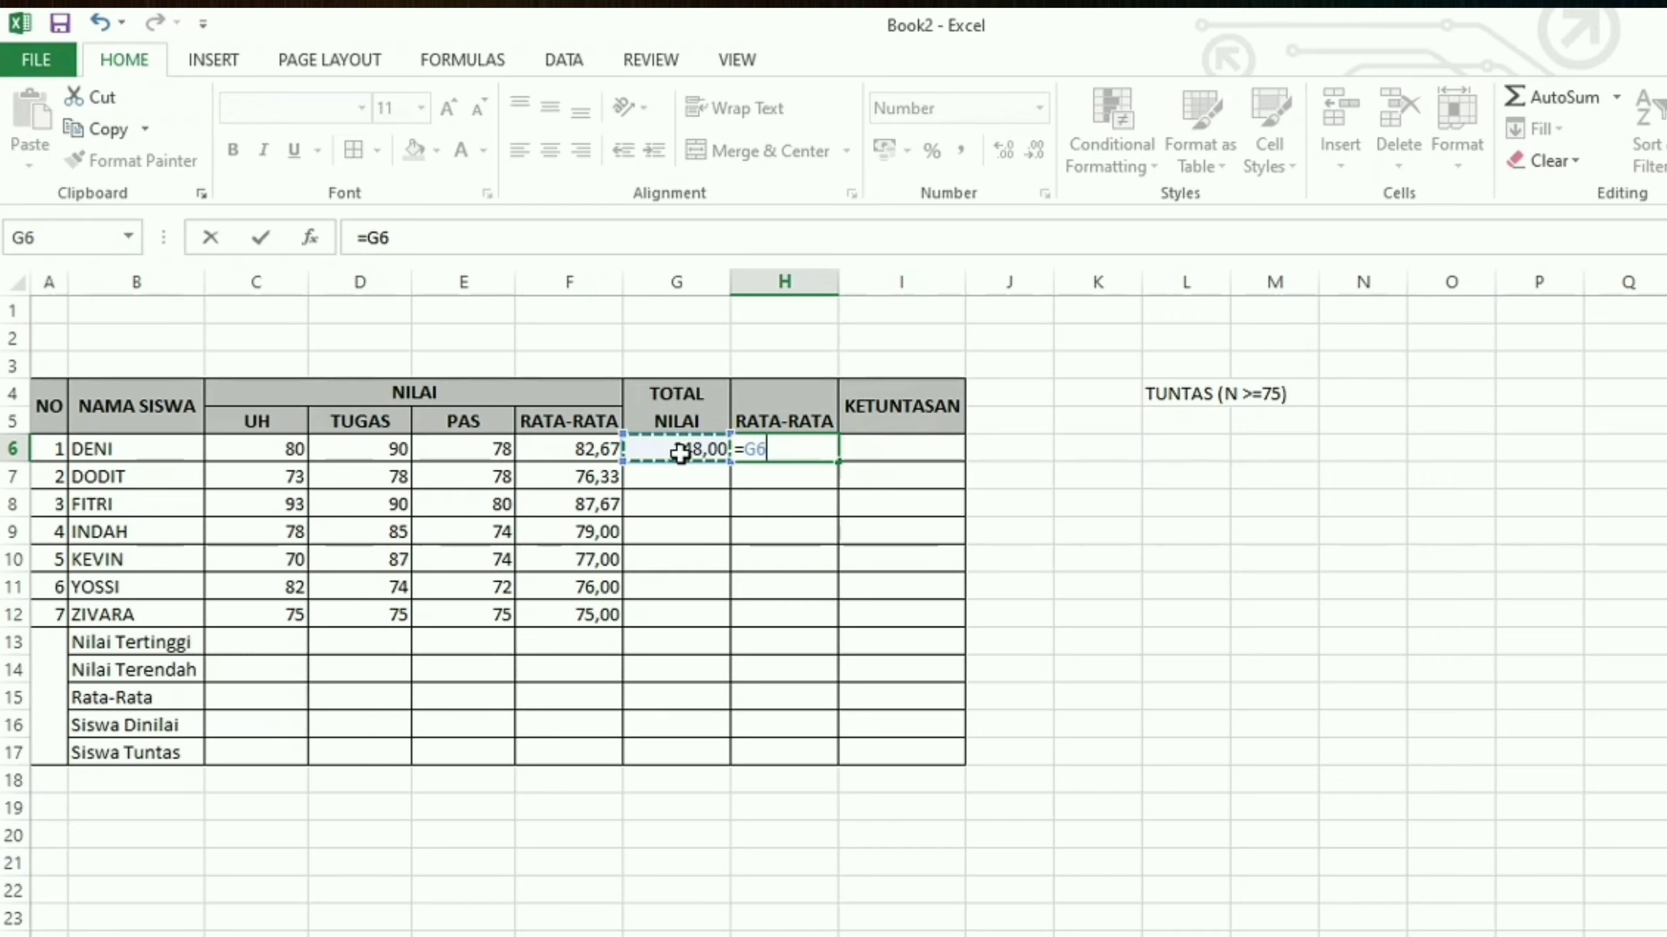
text(/)
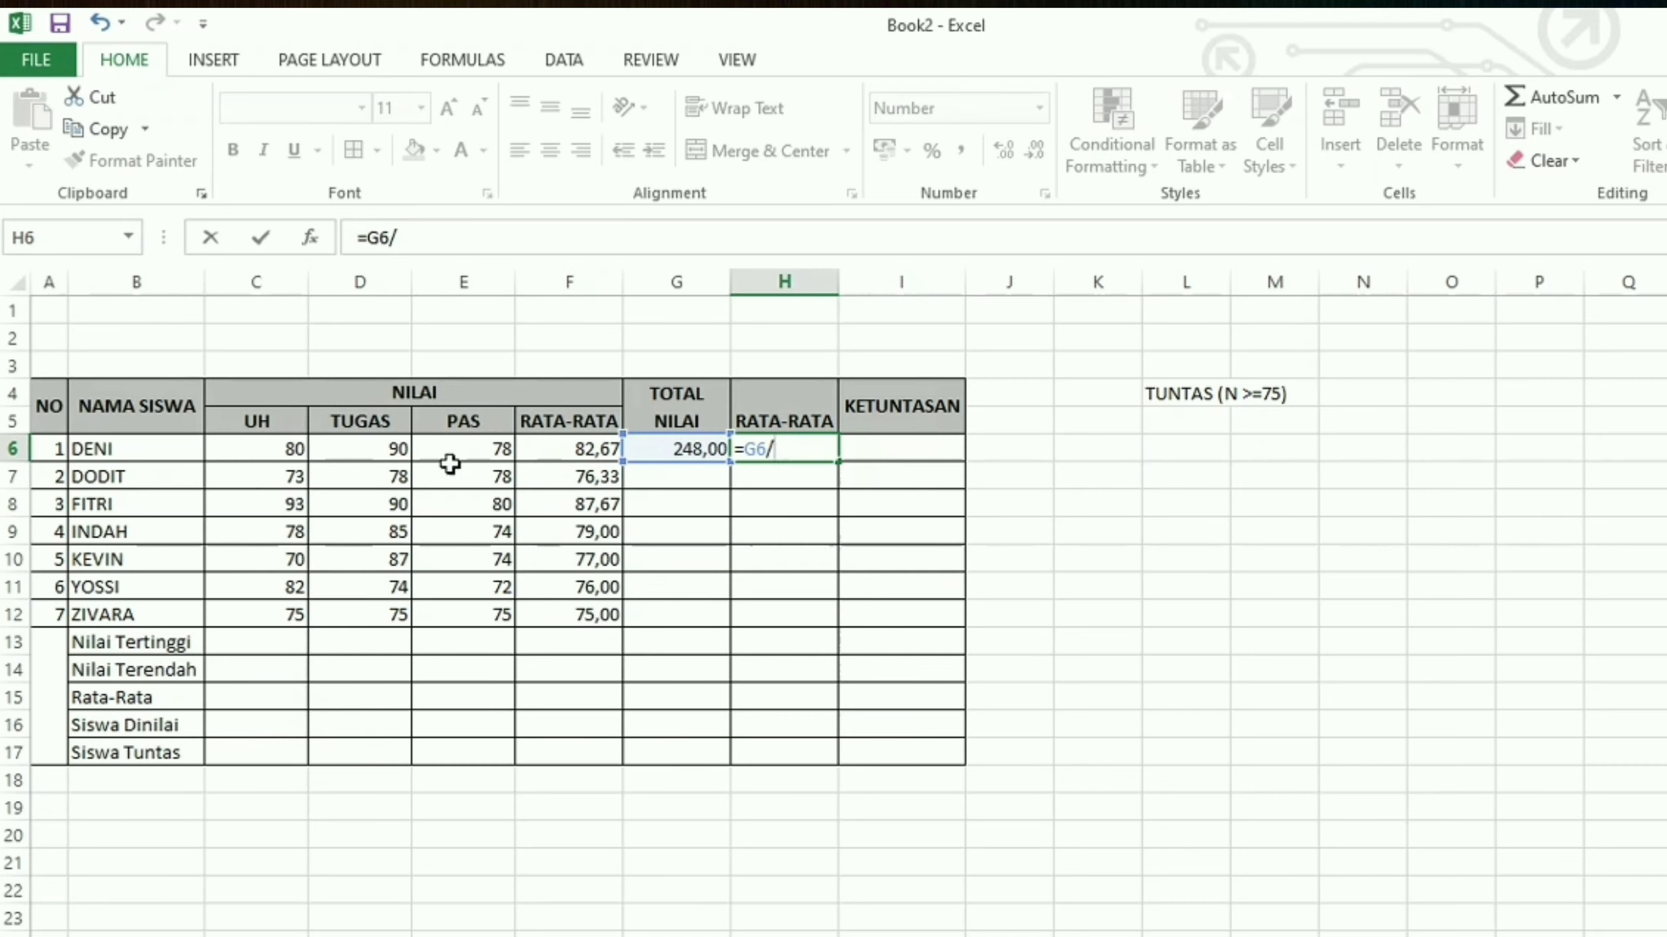
text(3)
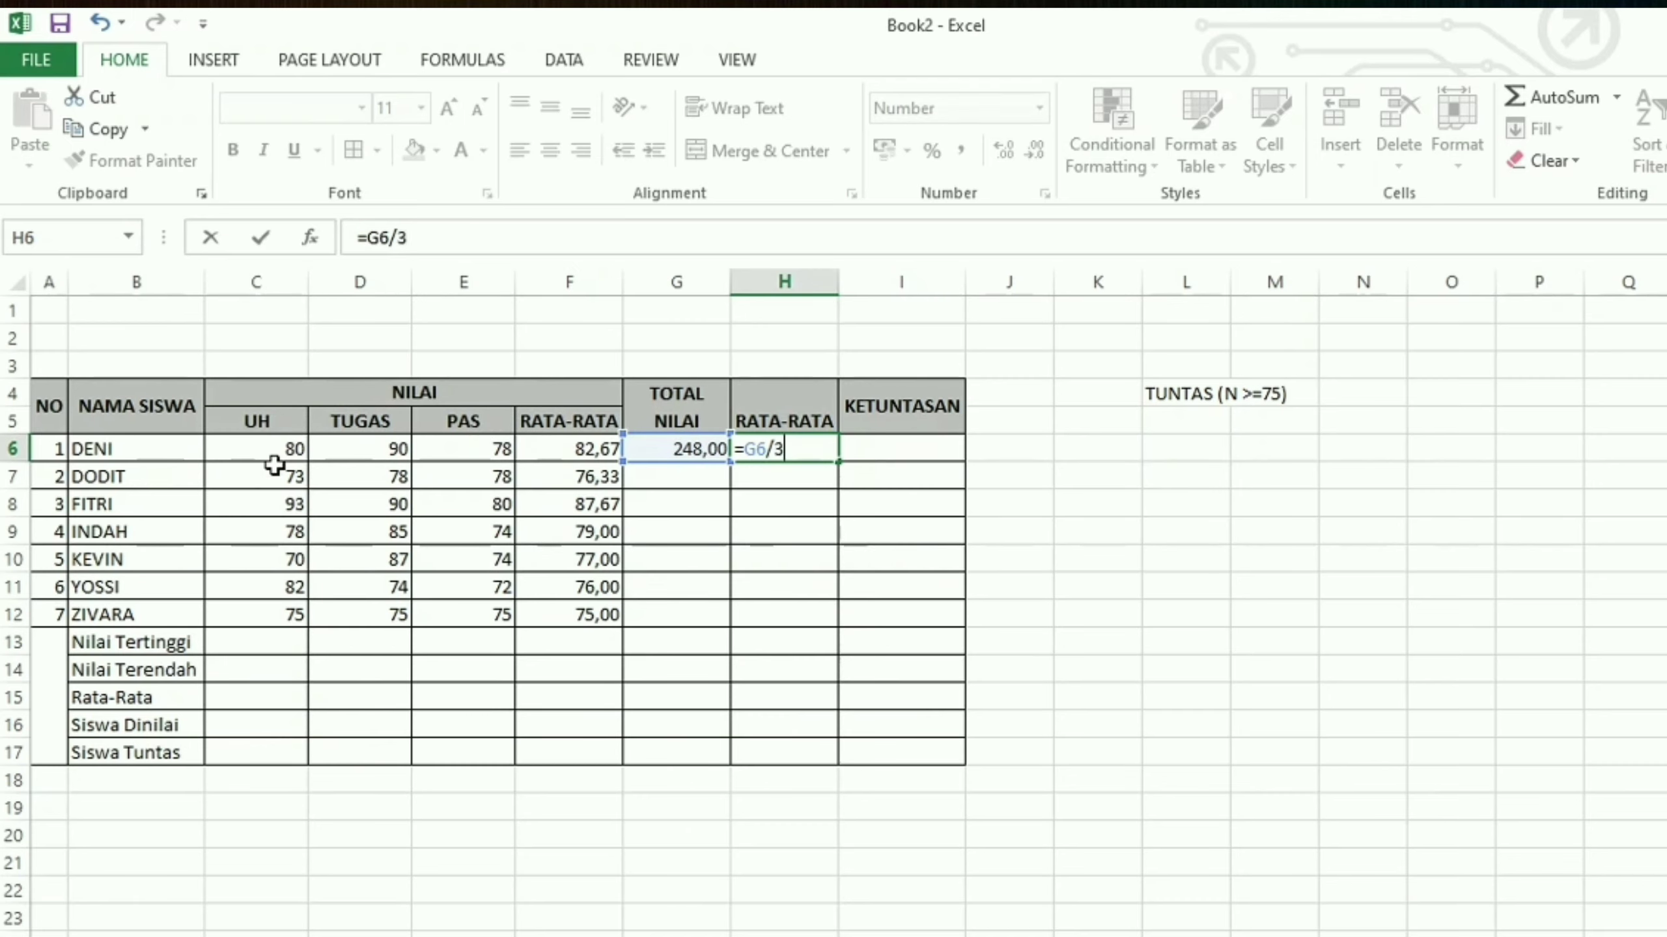
key(Return)
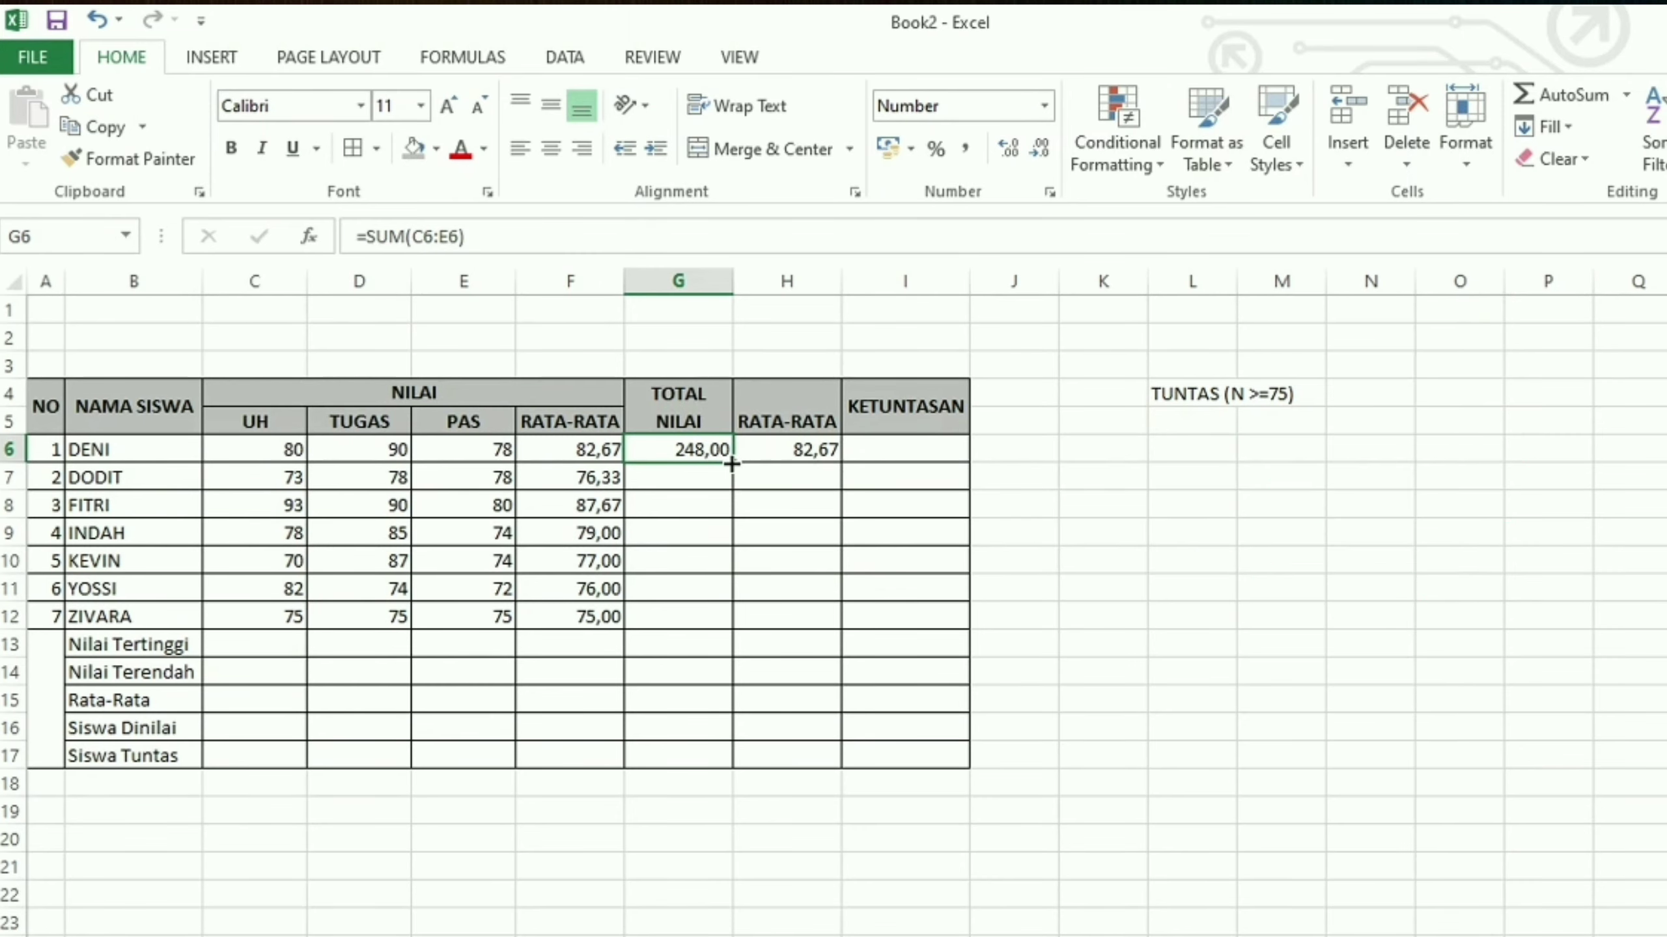
Fill the total formula from G6 down to G12 and show the totals without decimal places.
drag(731, 464, 714, 634)
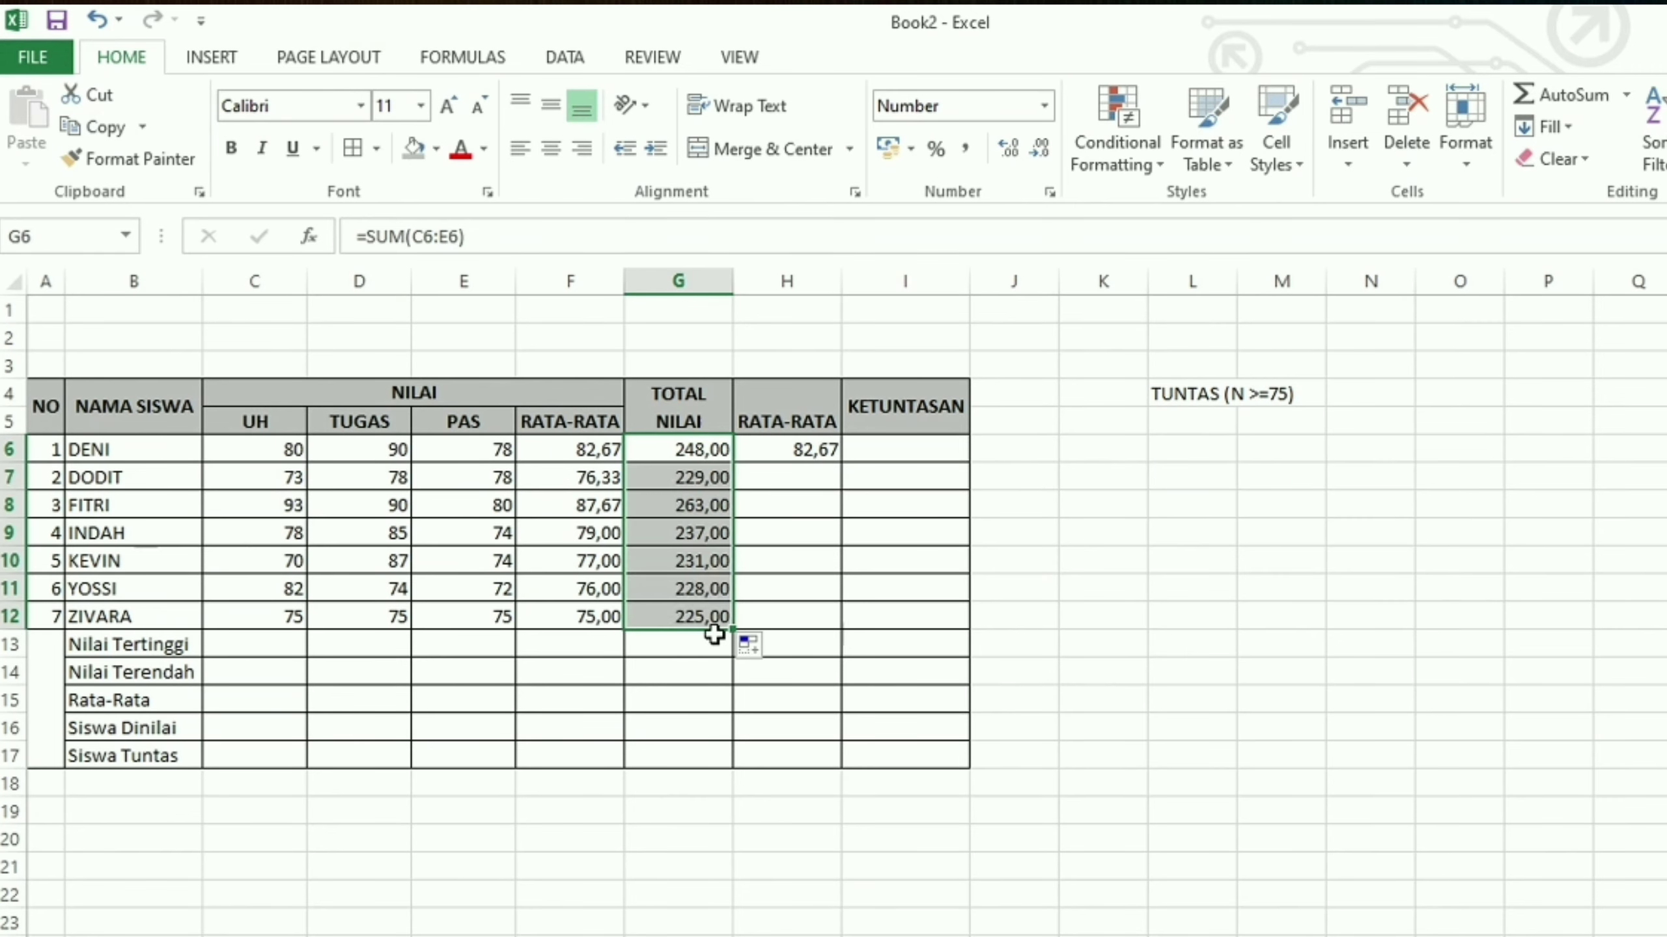
click(1044, 150)
click(1044, 150)
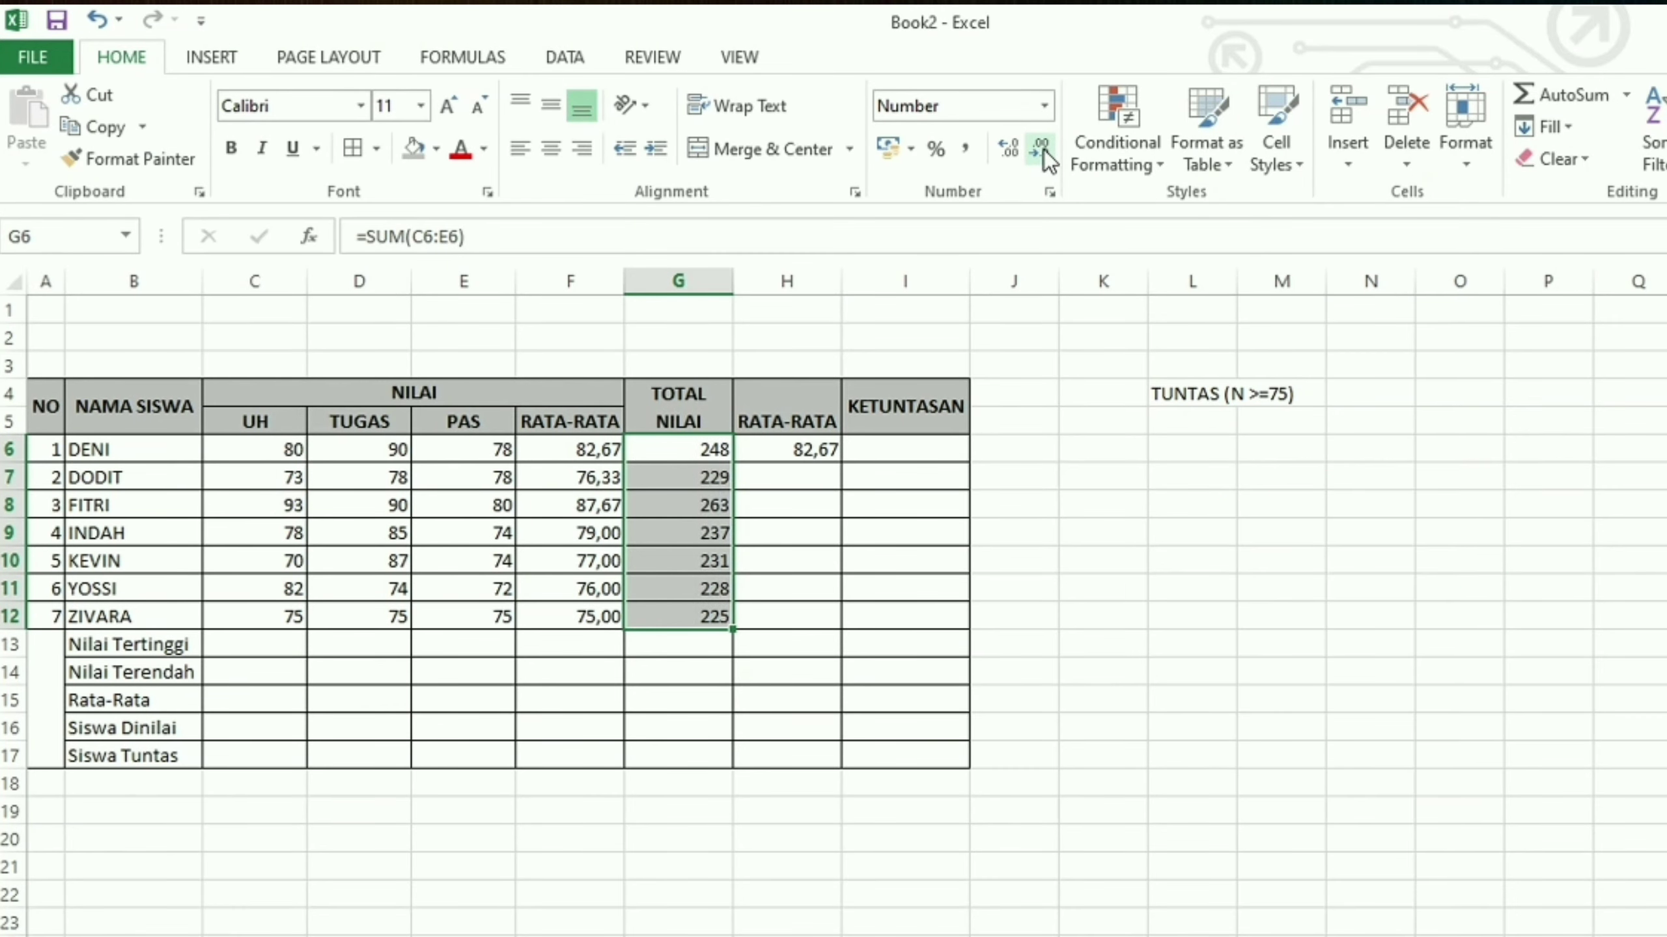
Fill the average formula from H6 down to H12 for the remaining students.
click(802, 440)
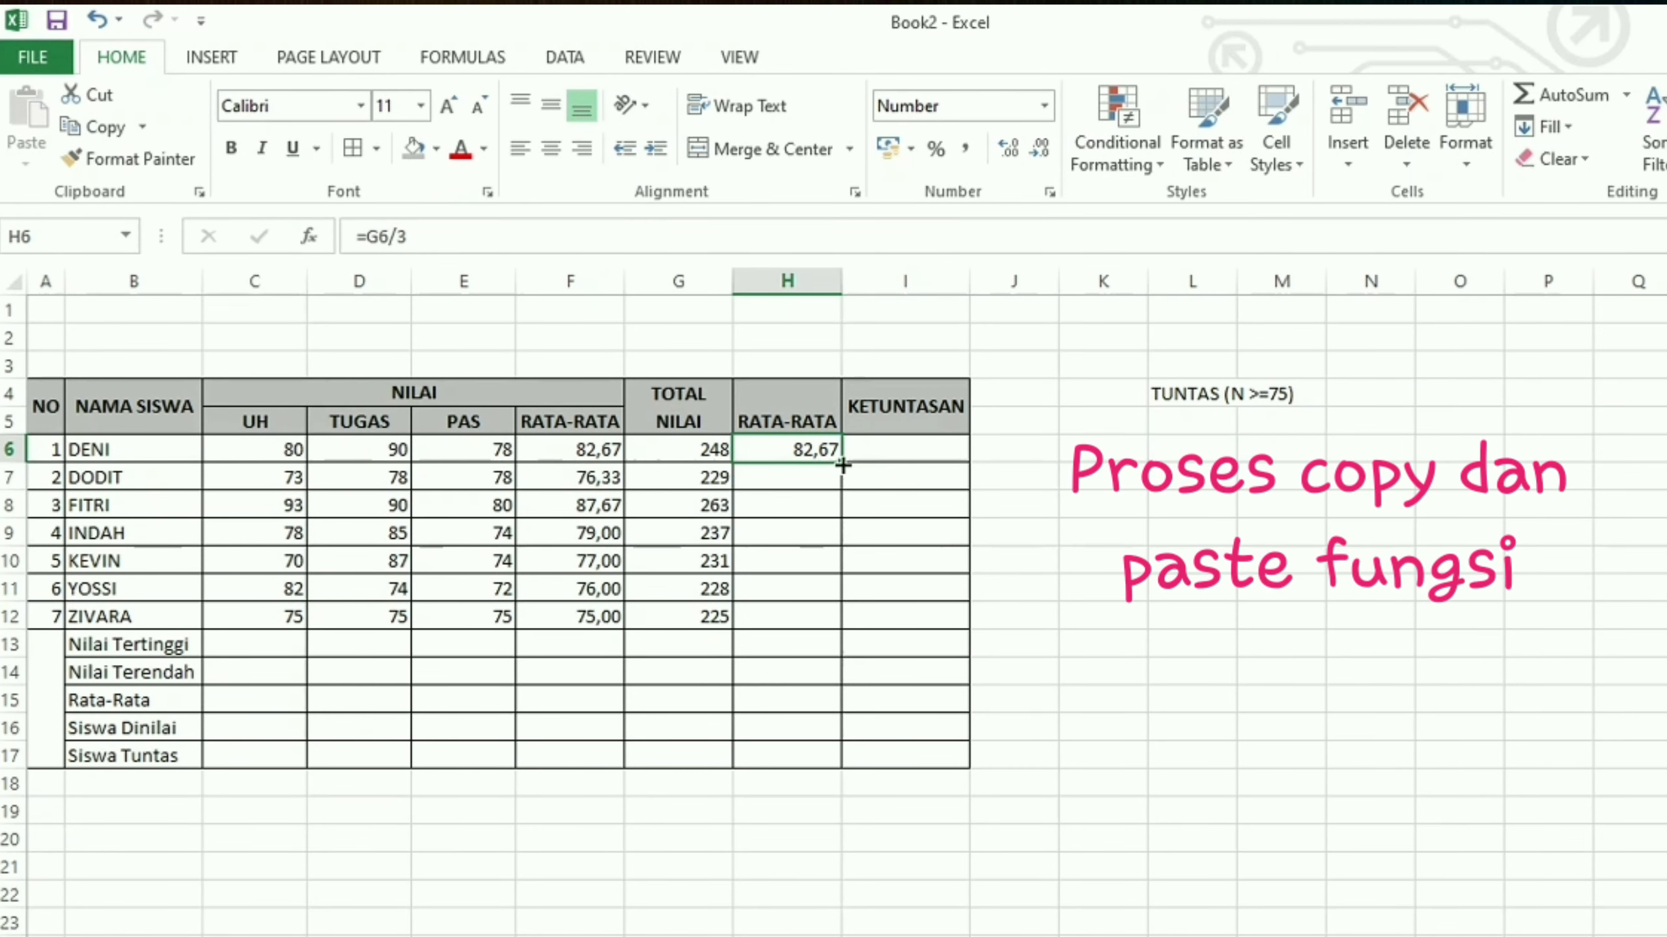
drag(842, 465, 834, 623)
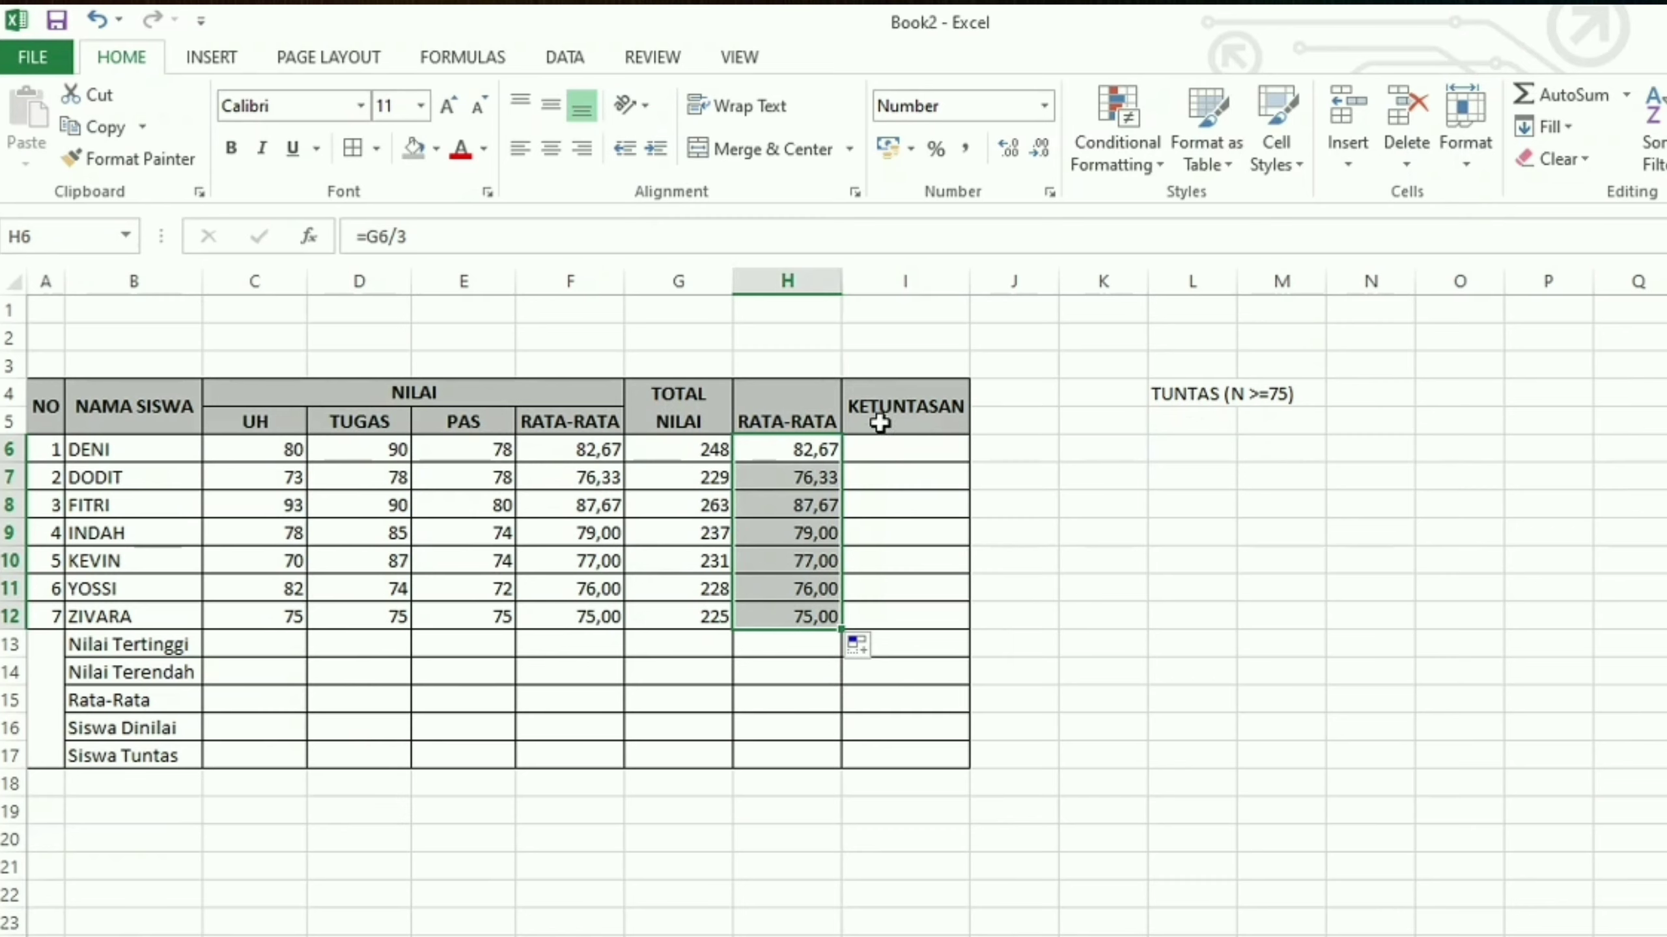
Enter =IF(F6>=75;"TUNTAS";"TIDAK TUNTAS") in I6 and fill it down to I12 for the KETUNTASAN column.
click(919, 450)
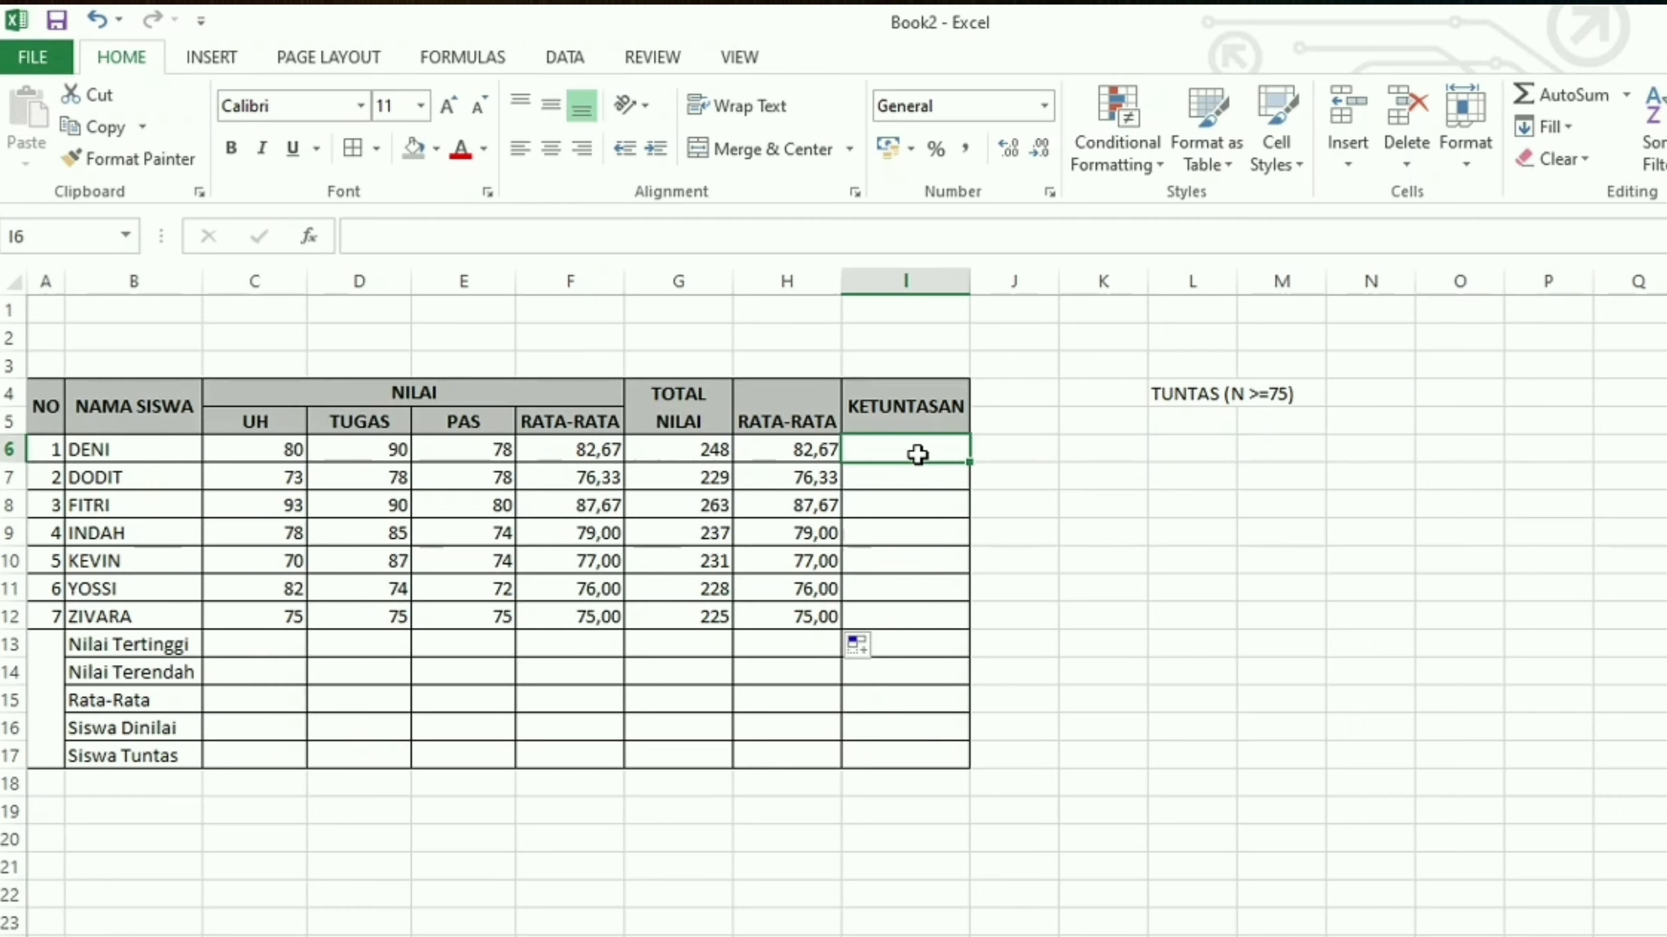
text(=IF)
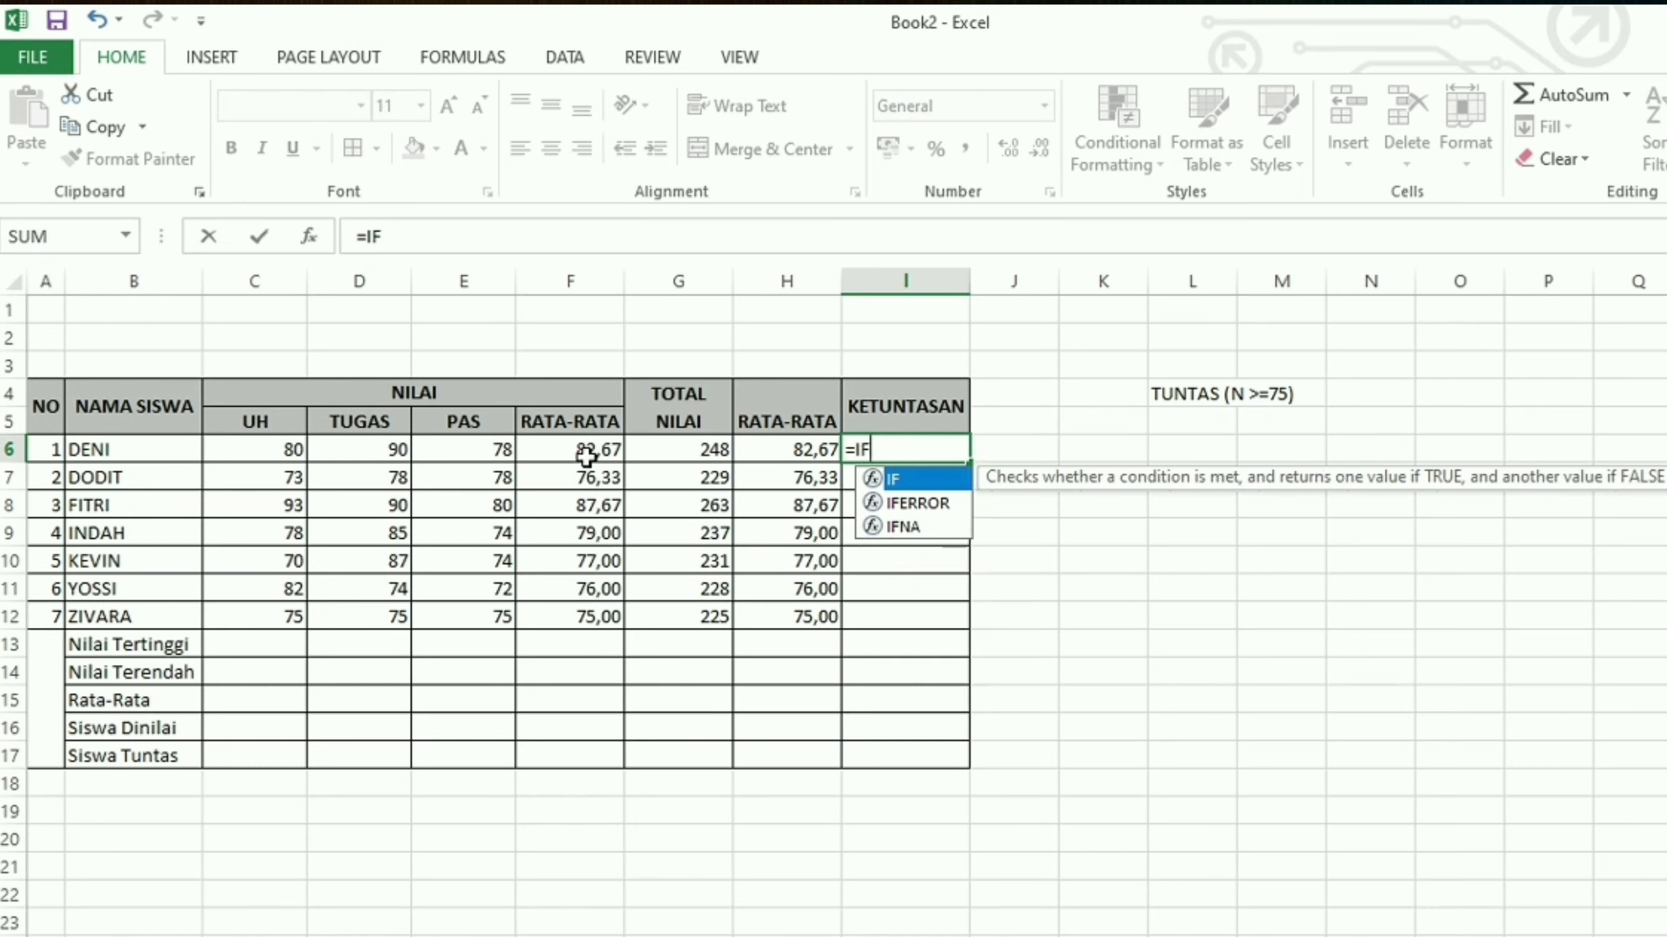
text(()
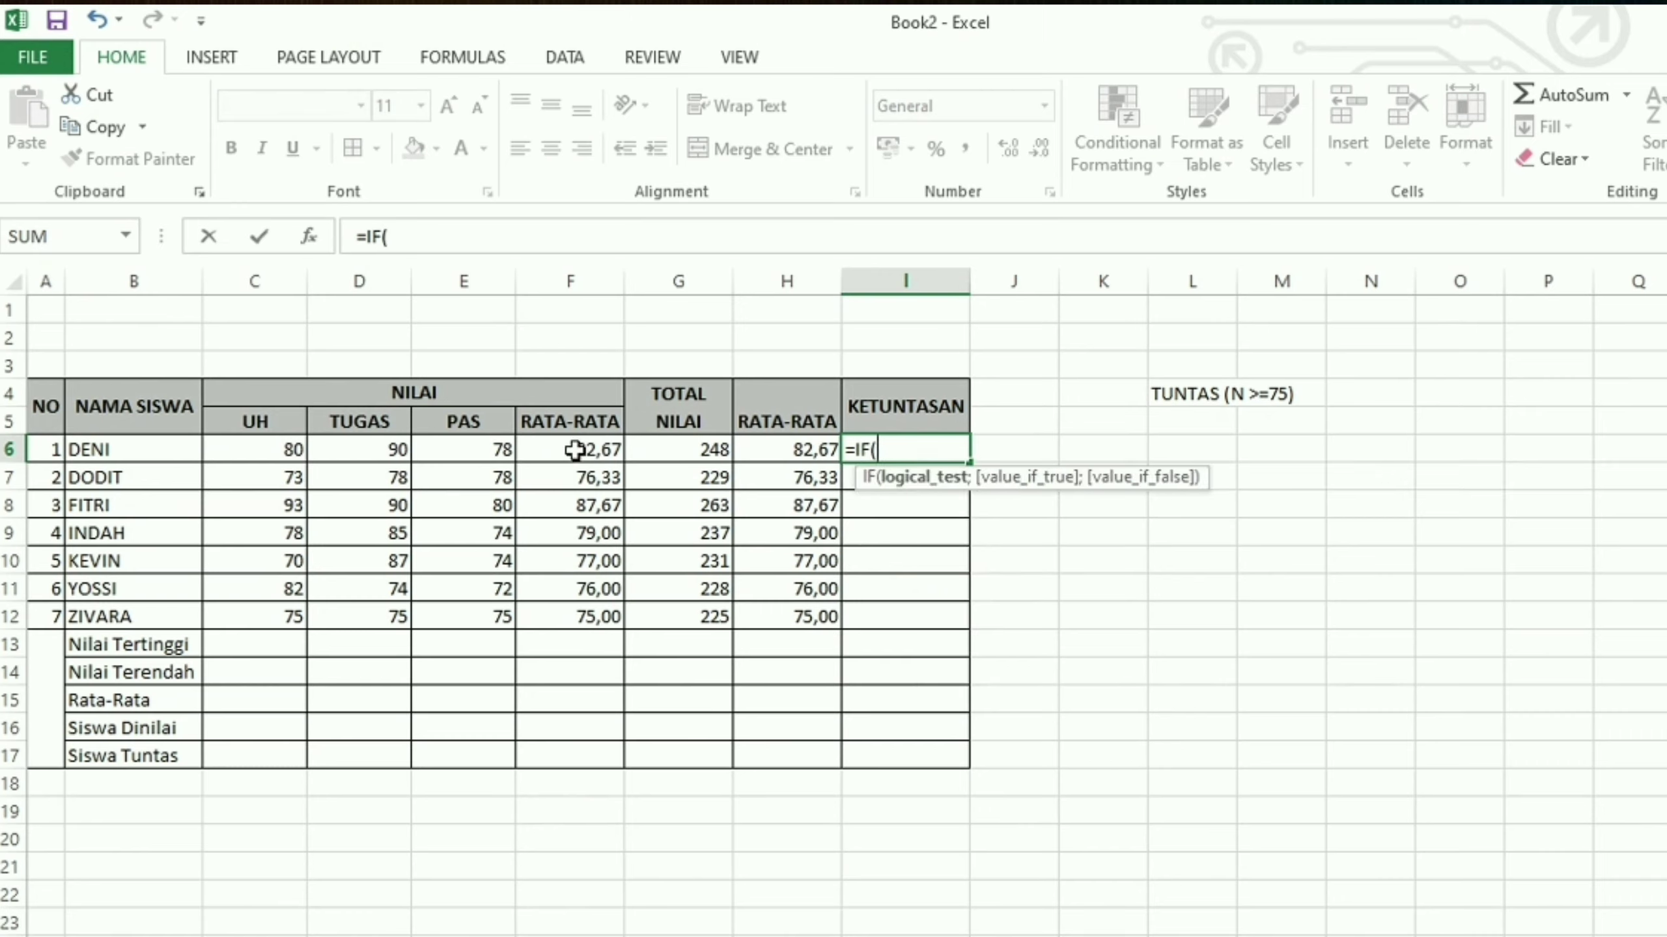
click(575, 450)
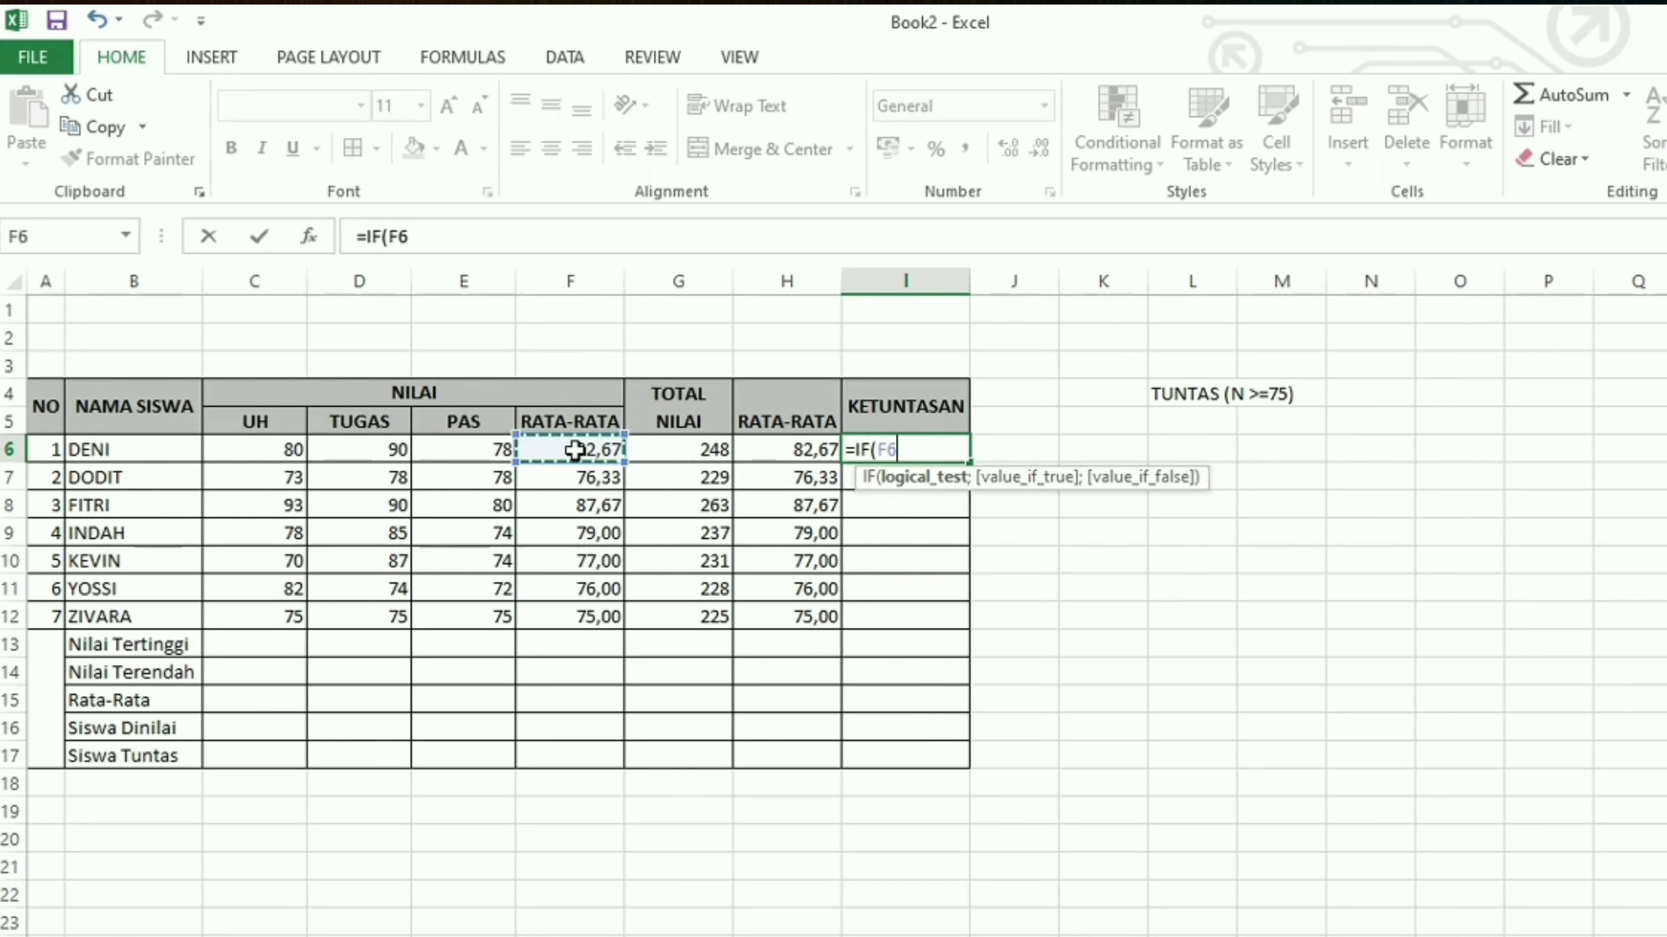
text(;)
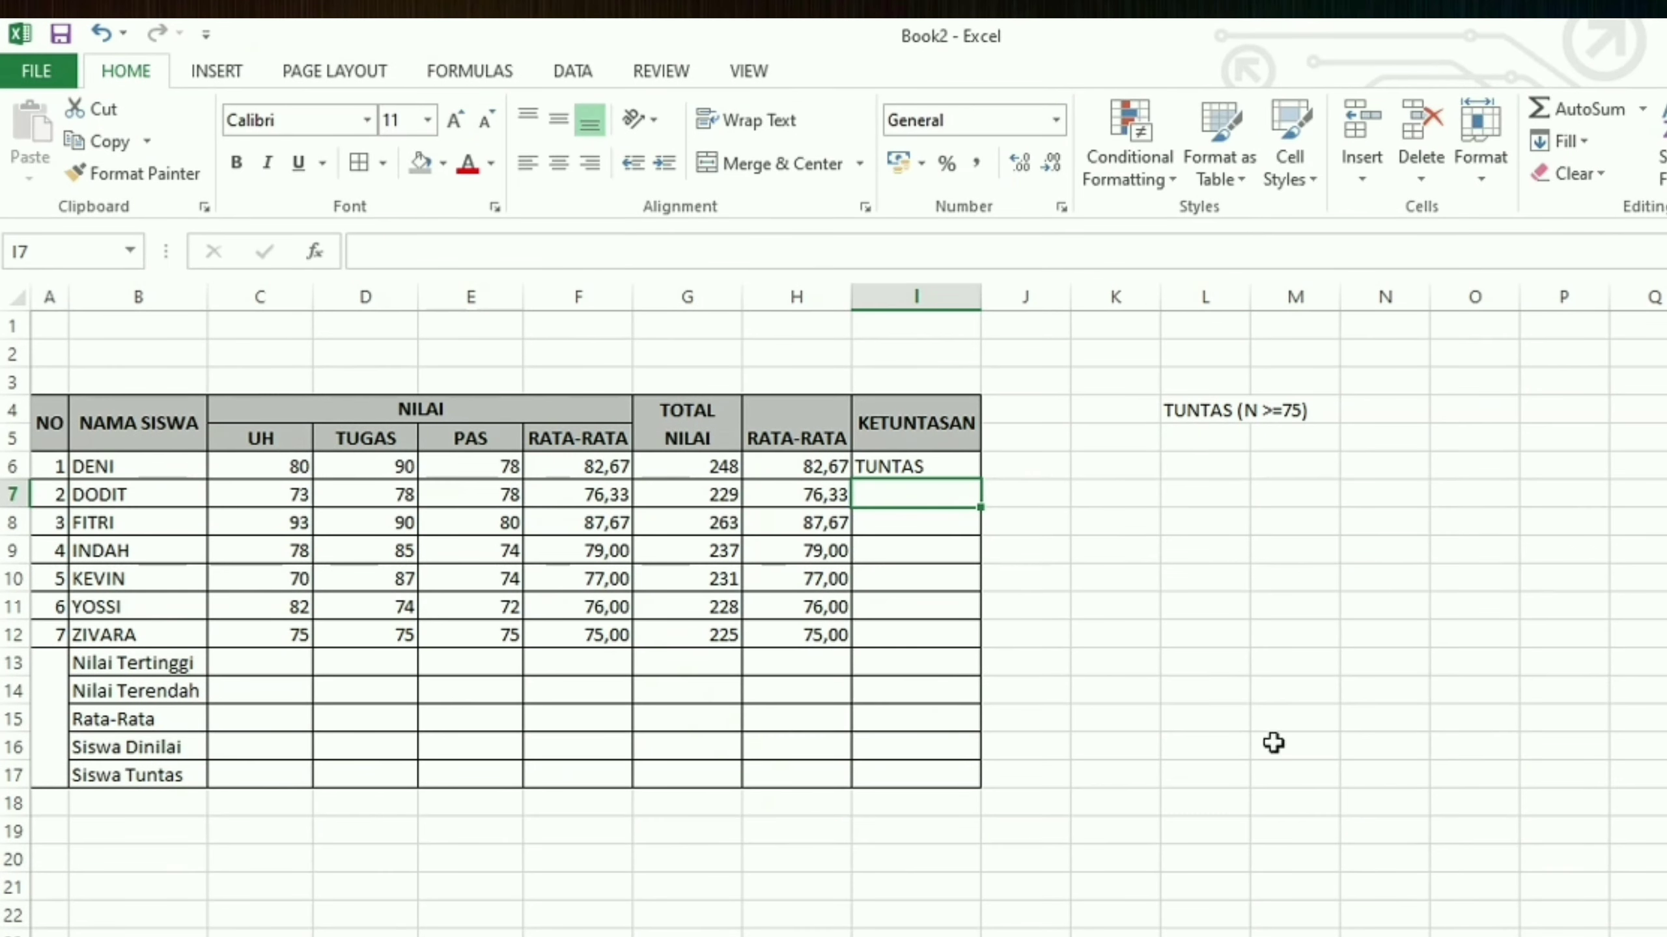
click(943, 465)
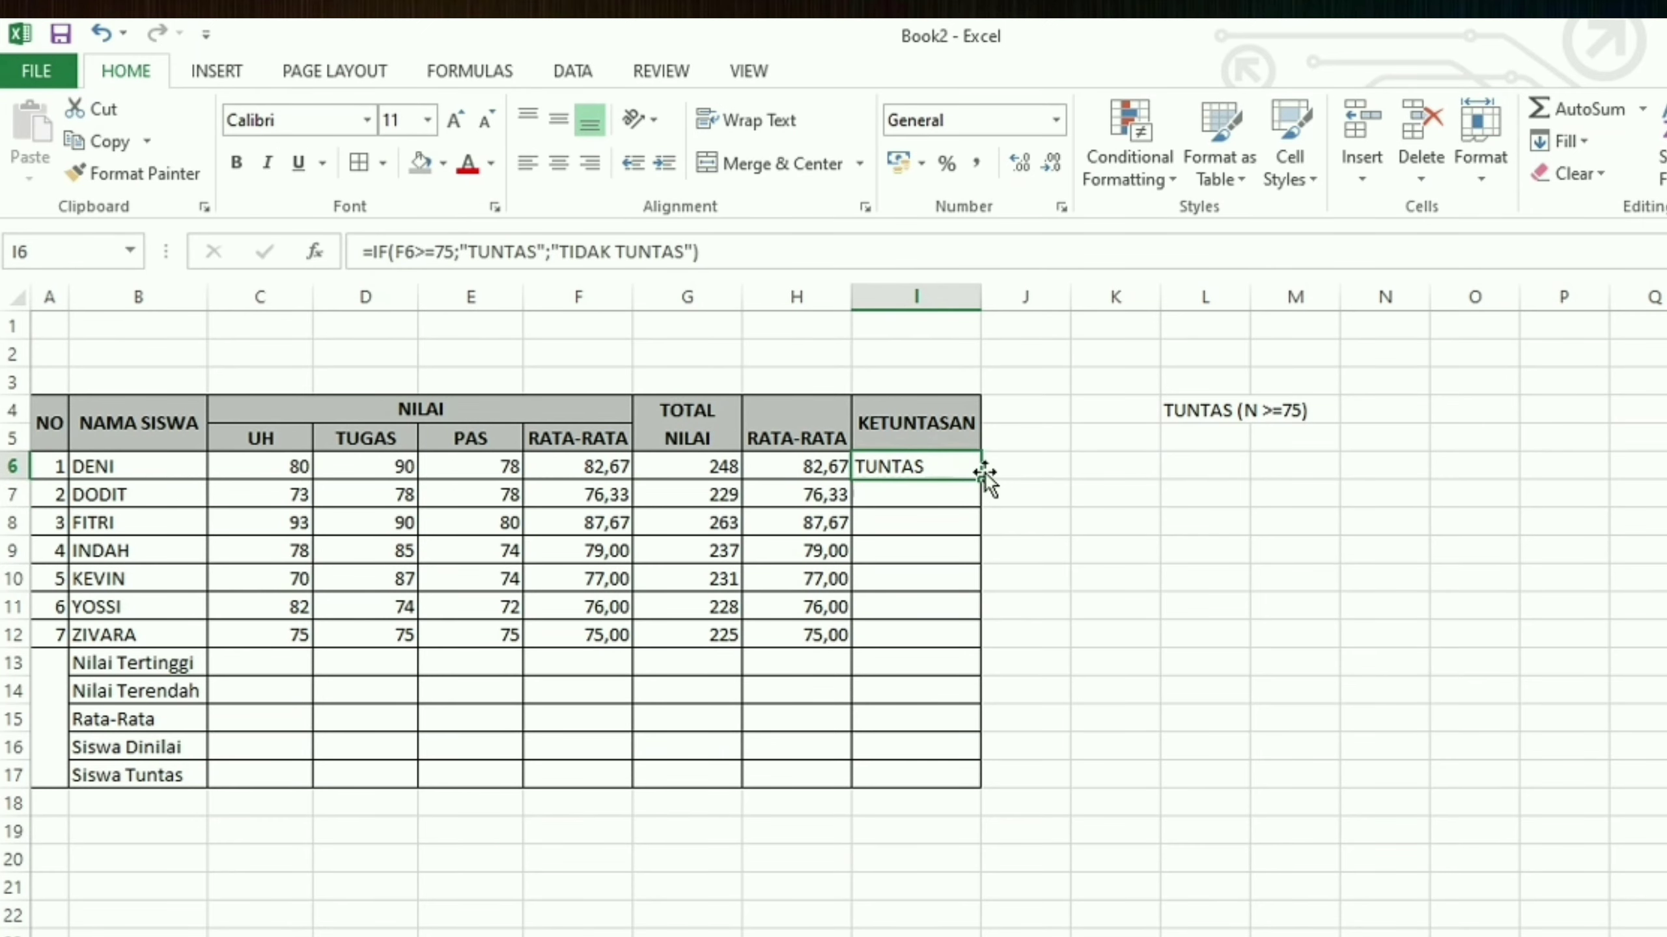
drag(980, 480, 960, 658)
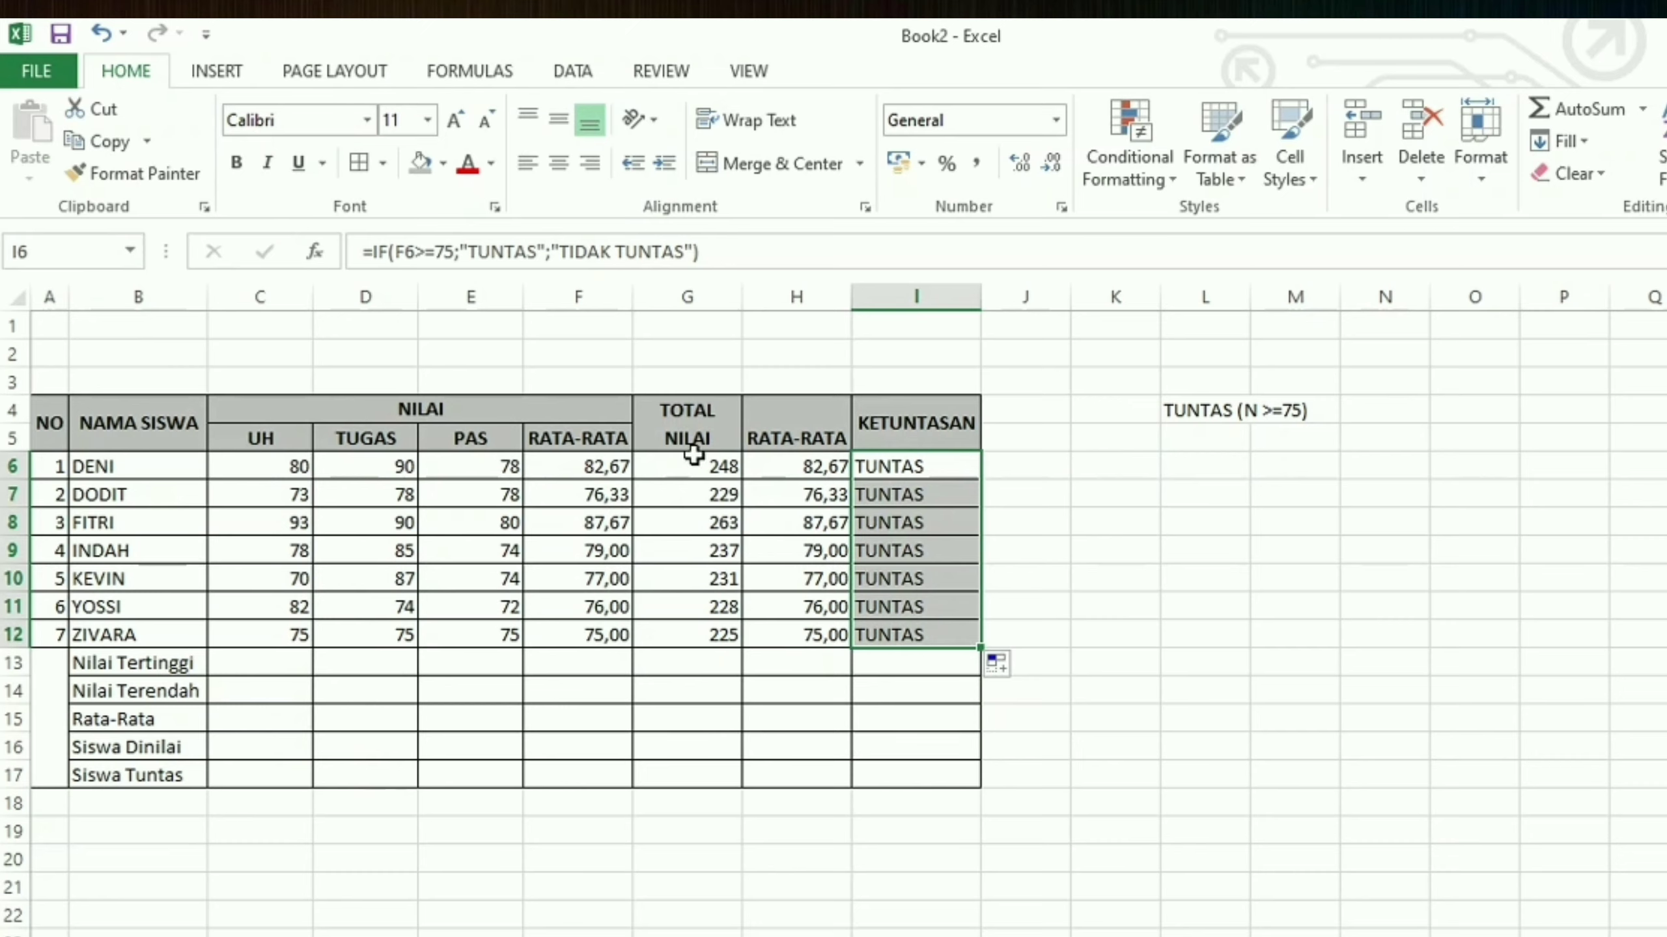
Enter the formula =max(C6:C12) in C13 to find the highest UH score for the Nilai Tertinggi row.
click(277, 660)
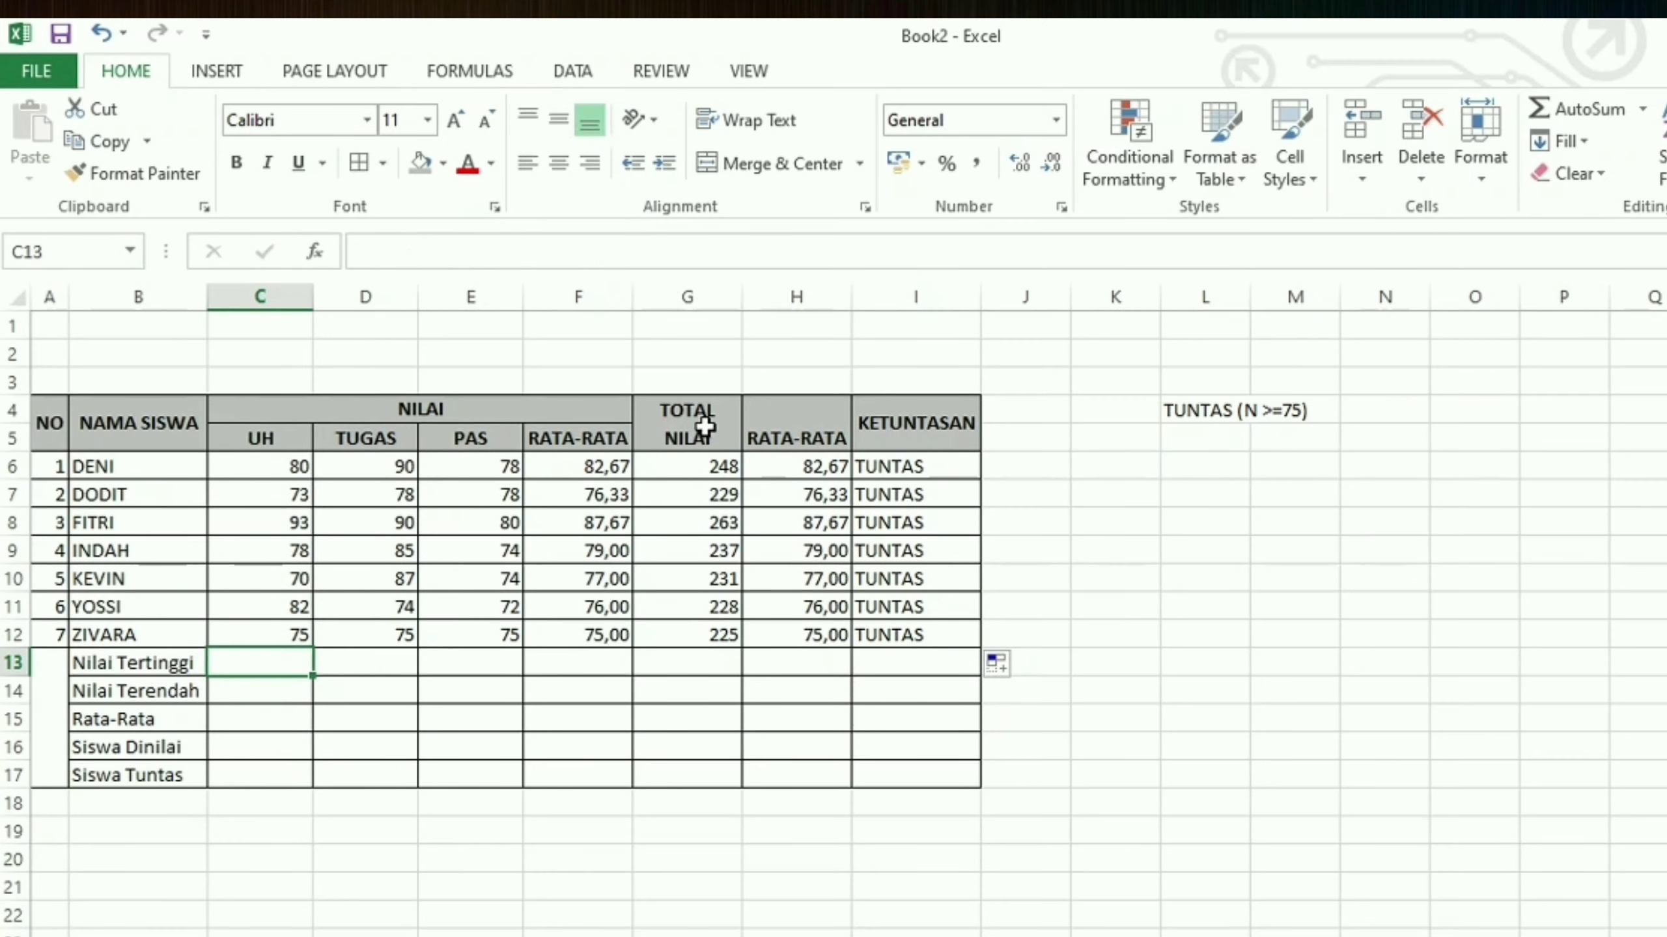
text(=)
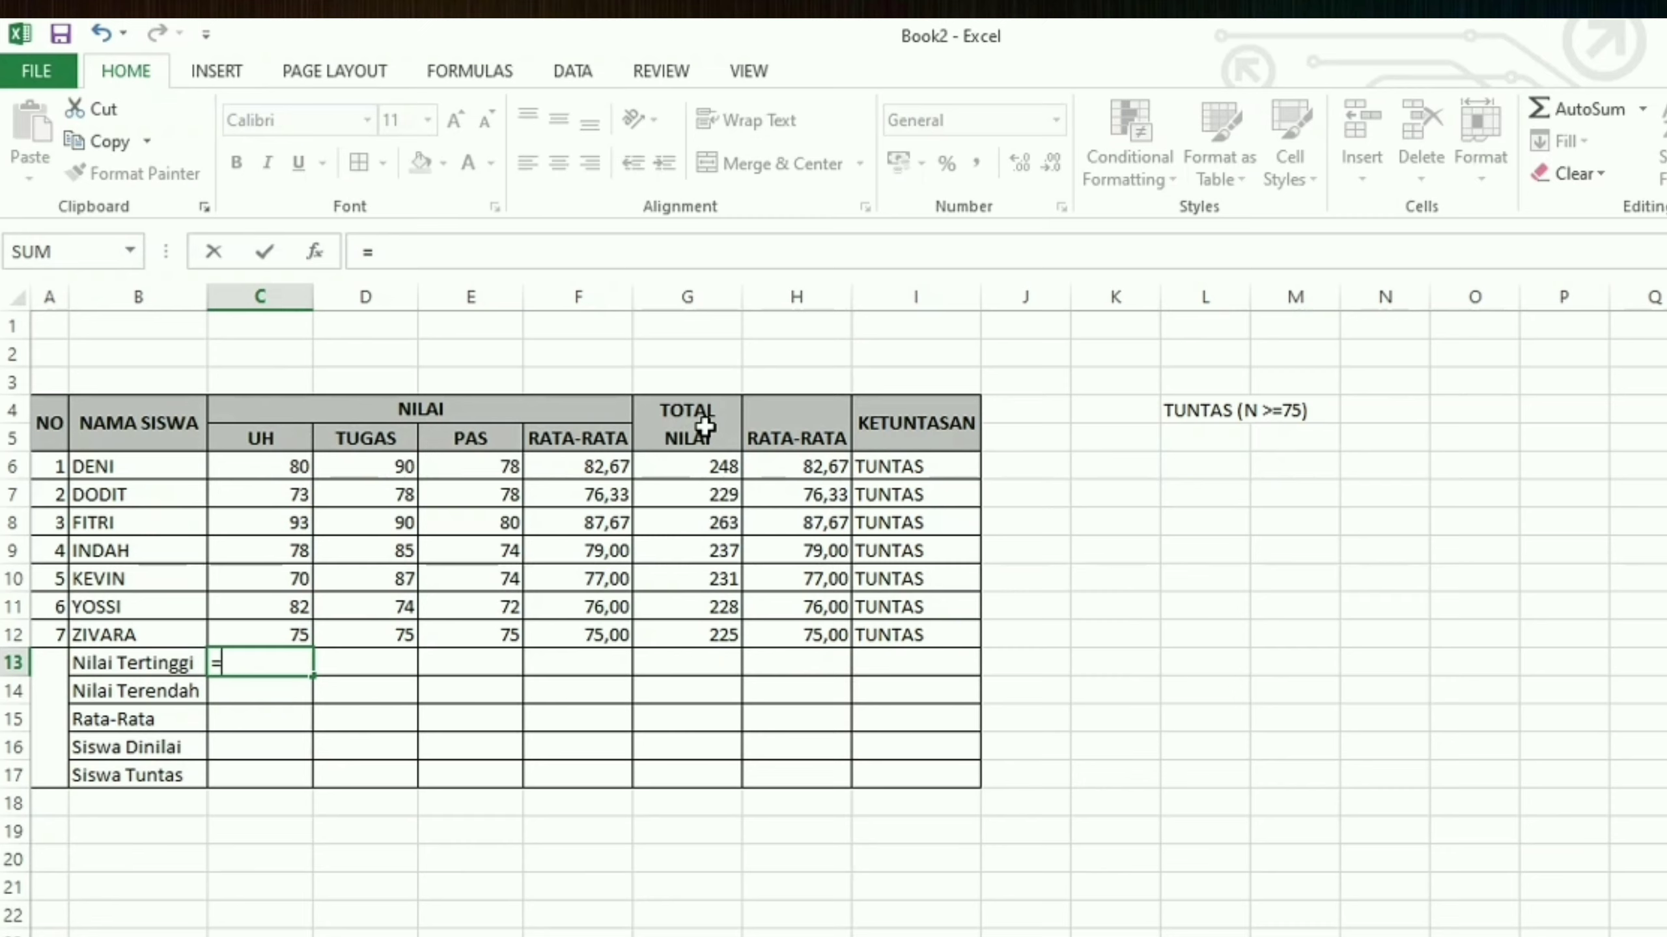
text(MA)
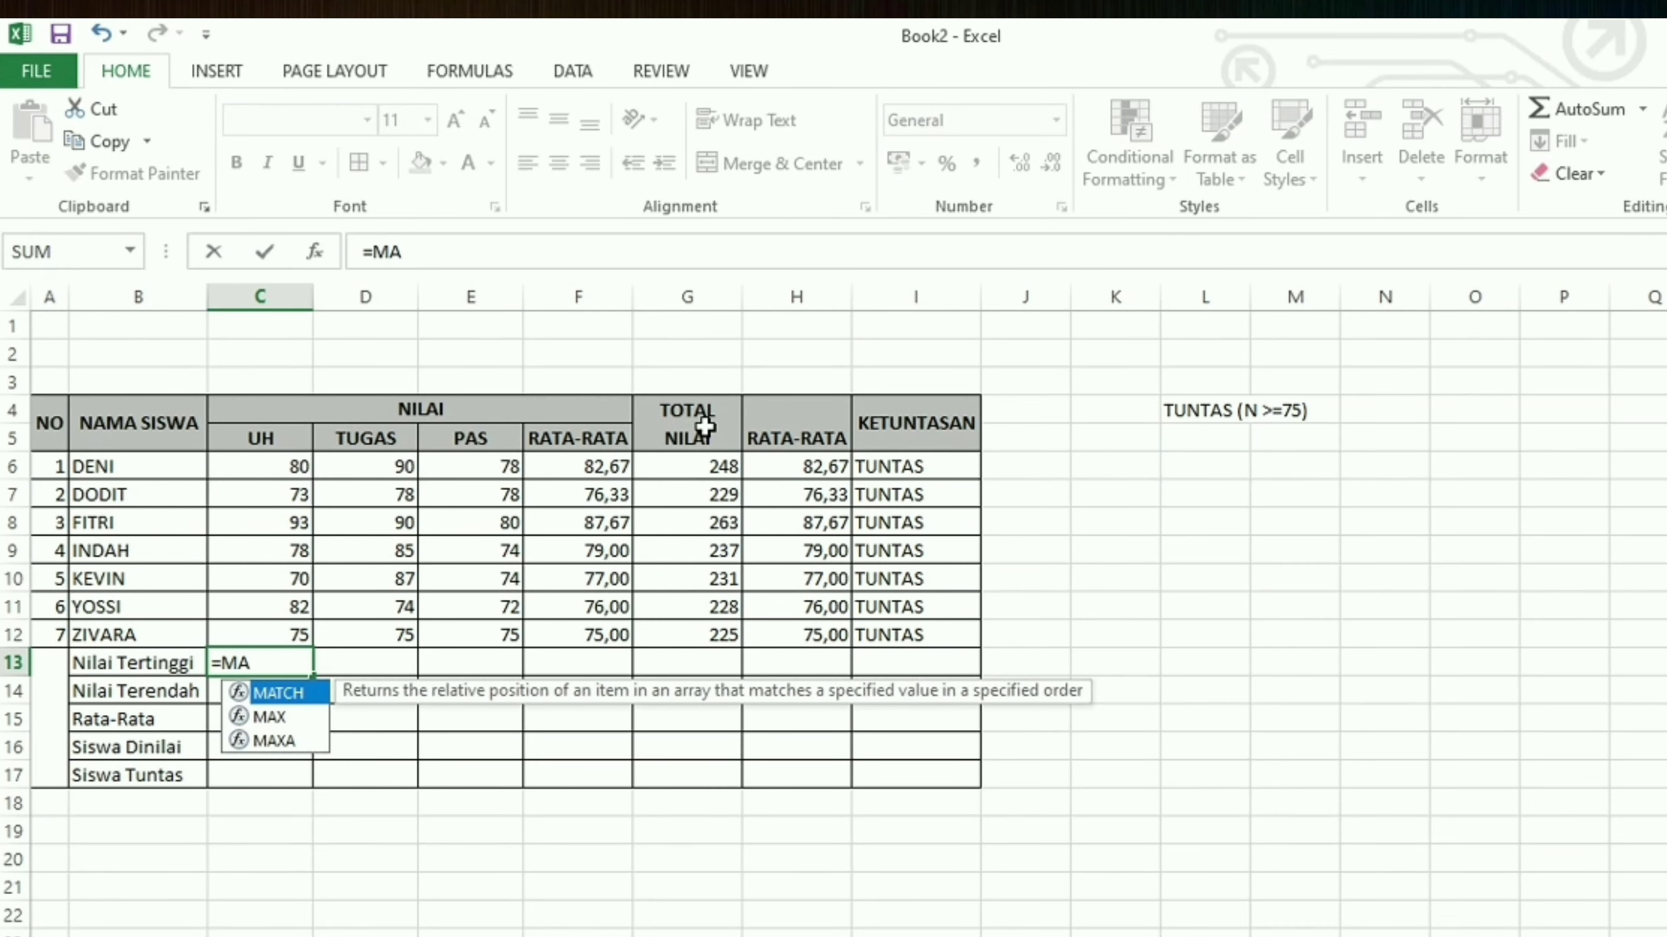
text(X)
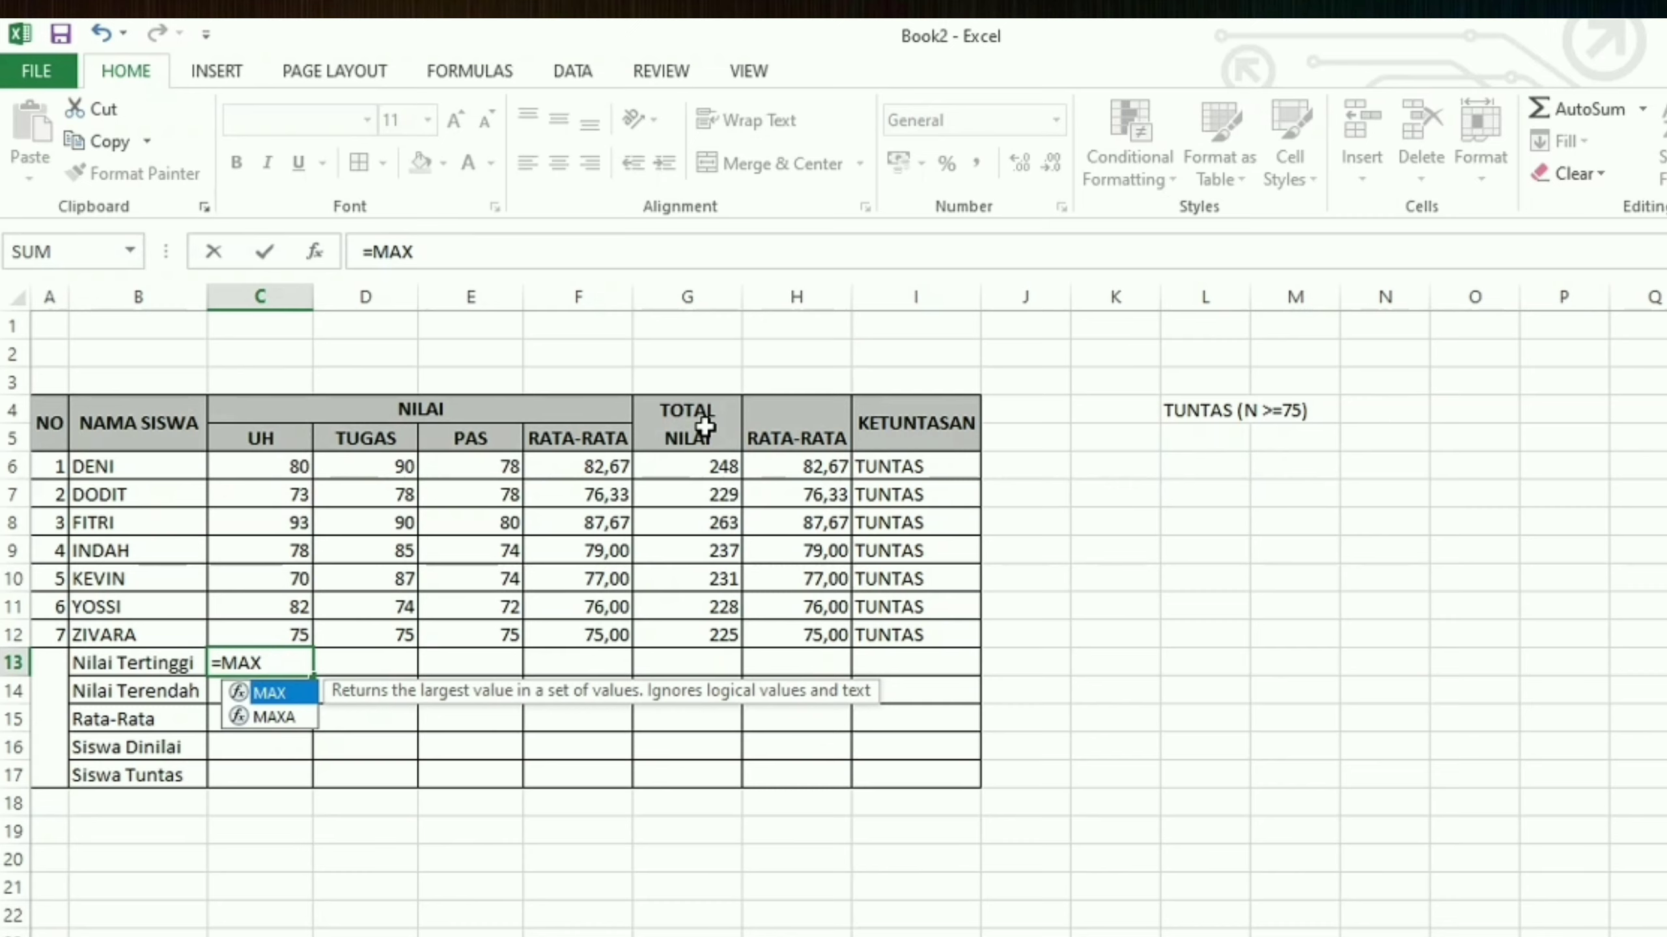
key(BackSpace)
key(BackSpace)
key(BackSpace)
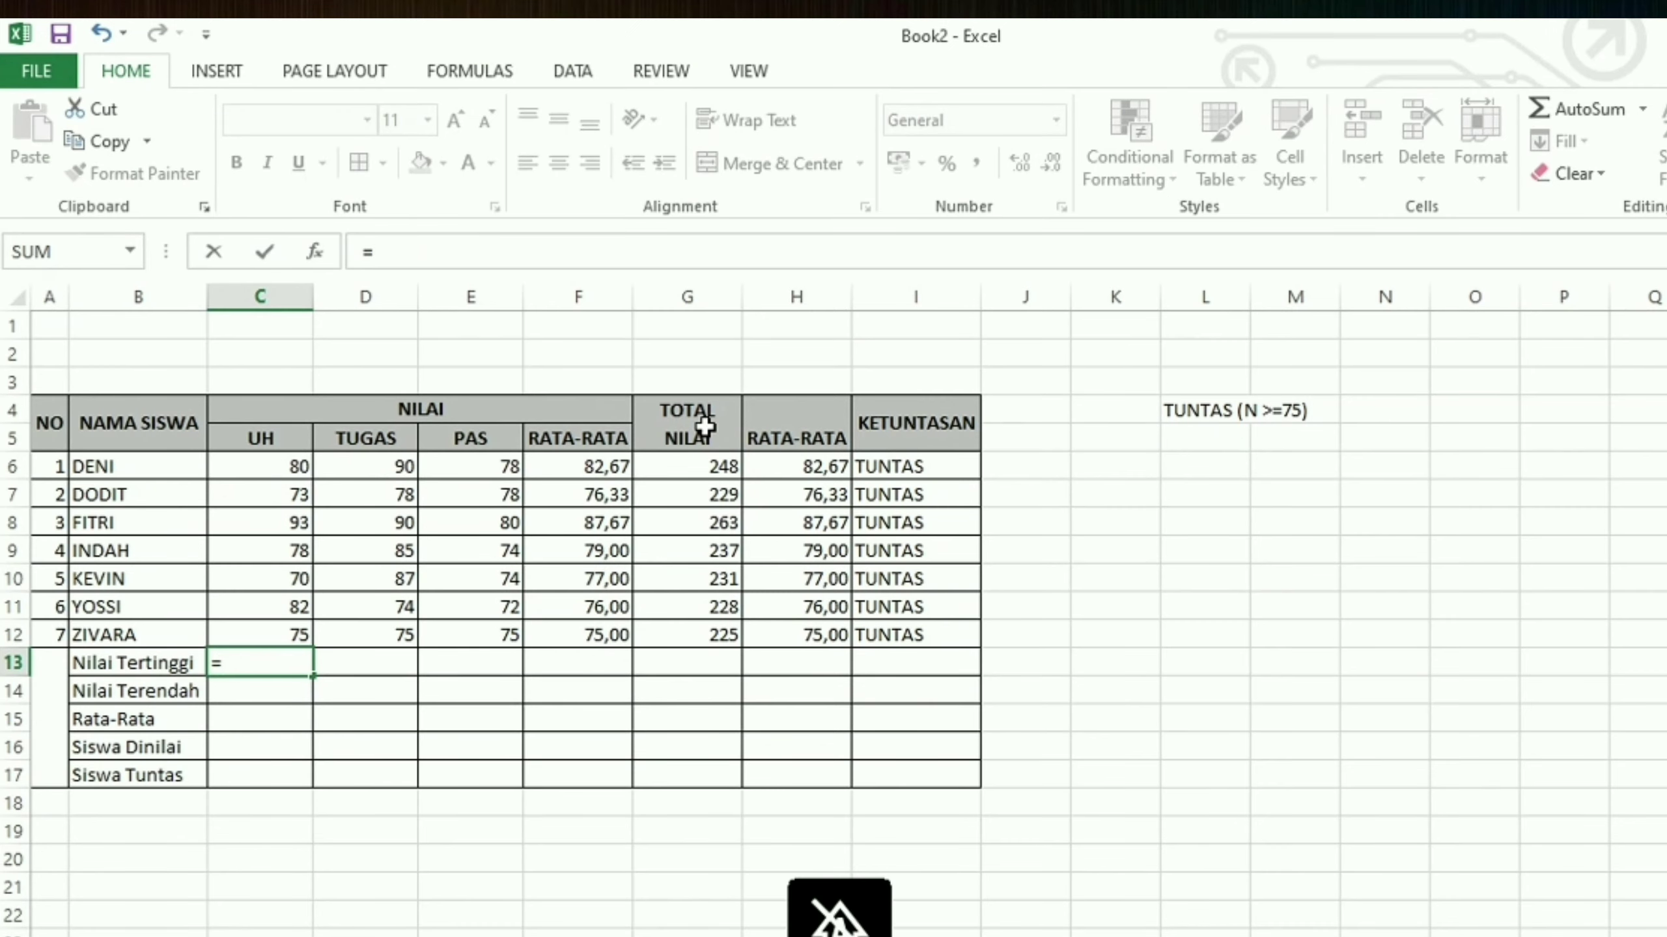
text(max)
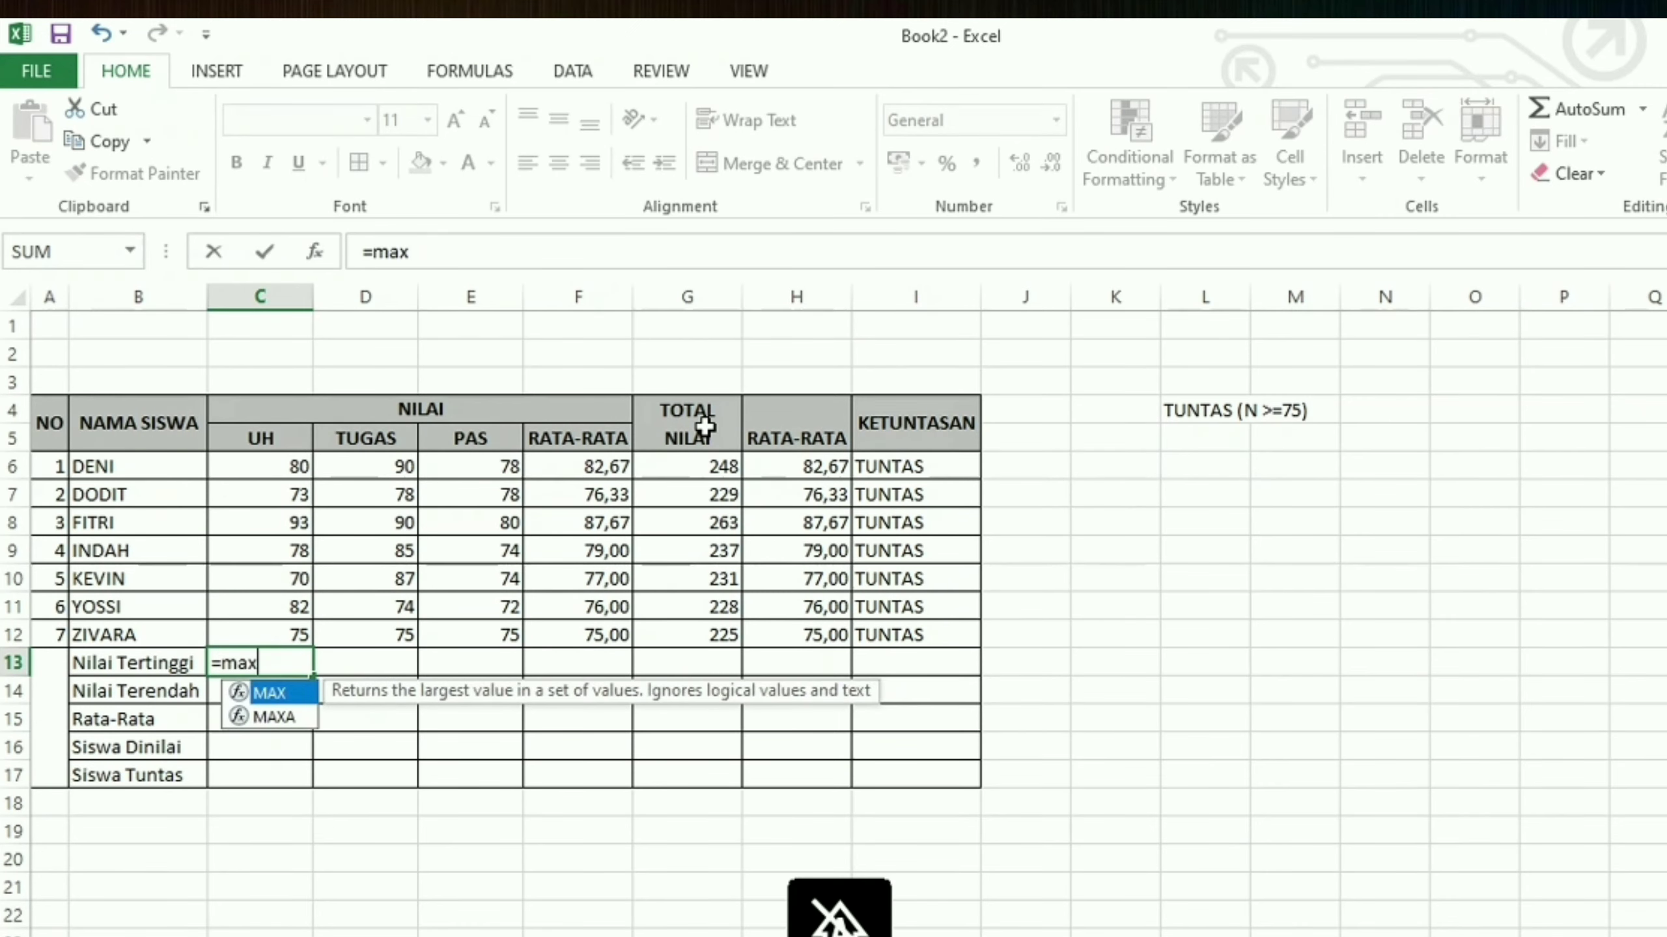
text(()
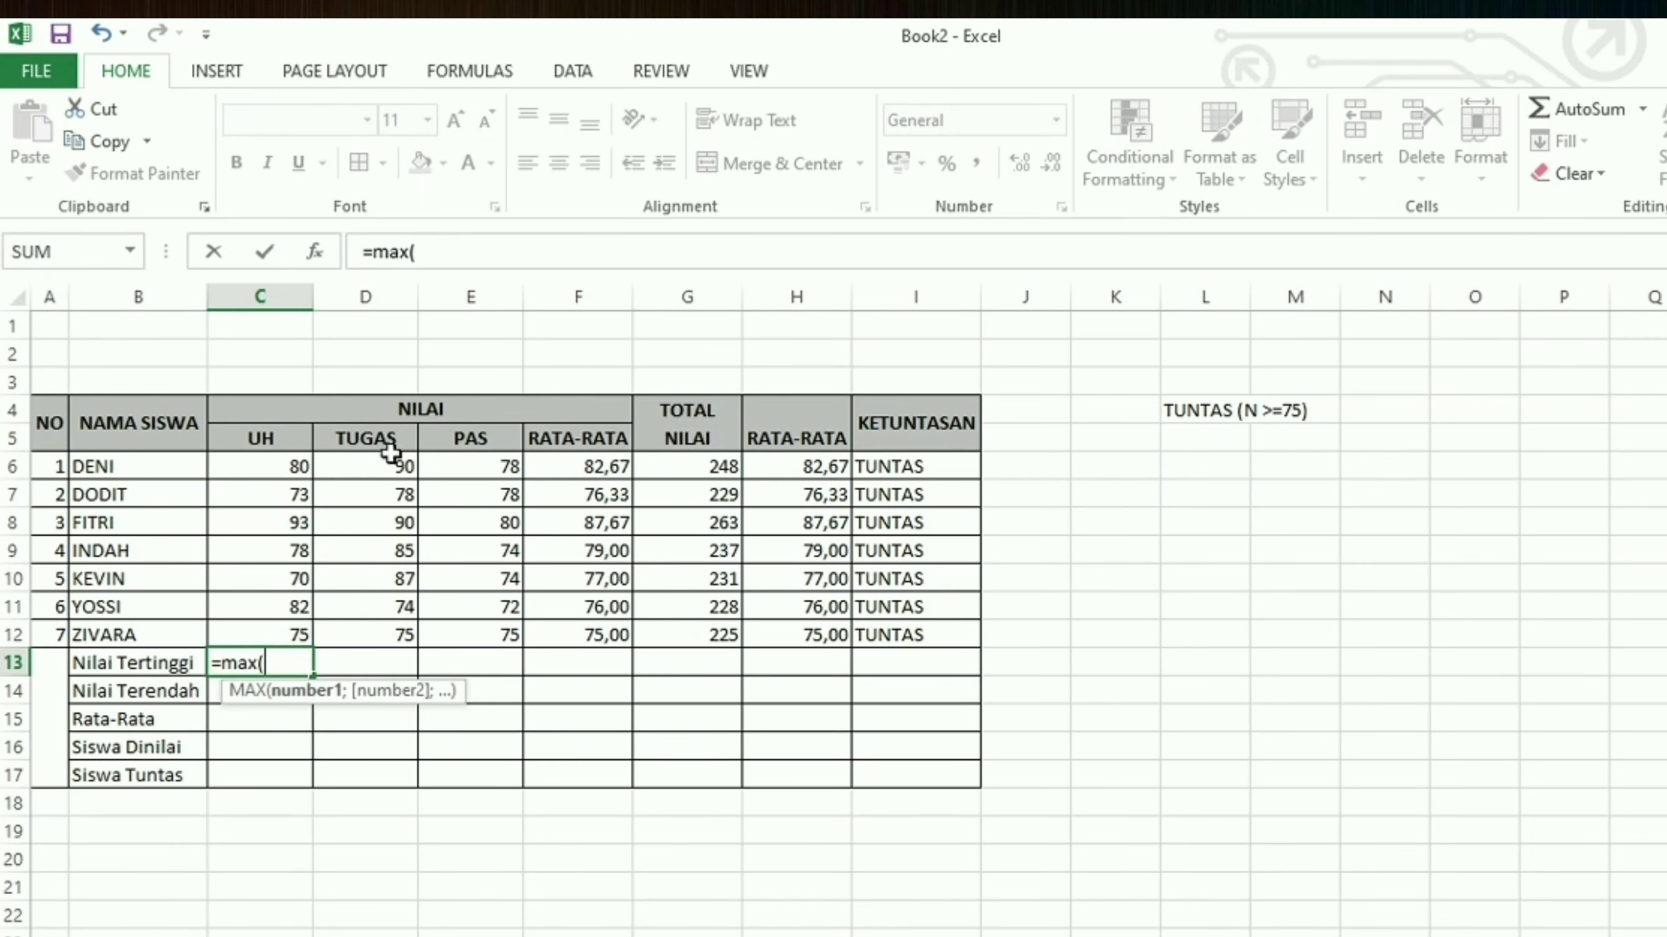
click(264, 467)
drag(264, 466, 273, 637)
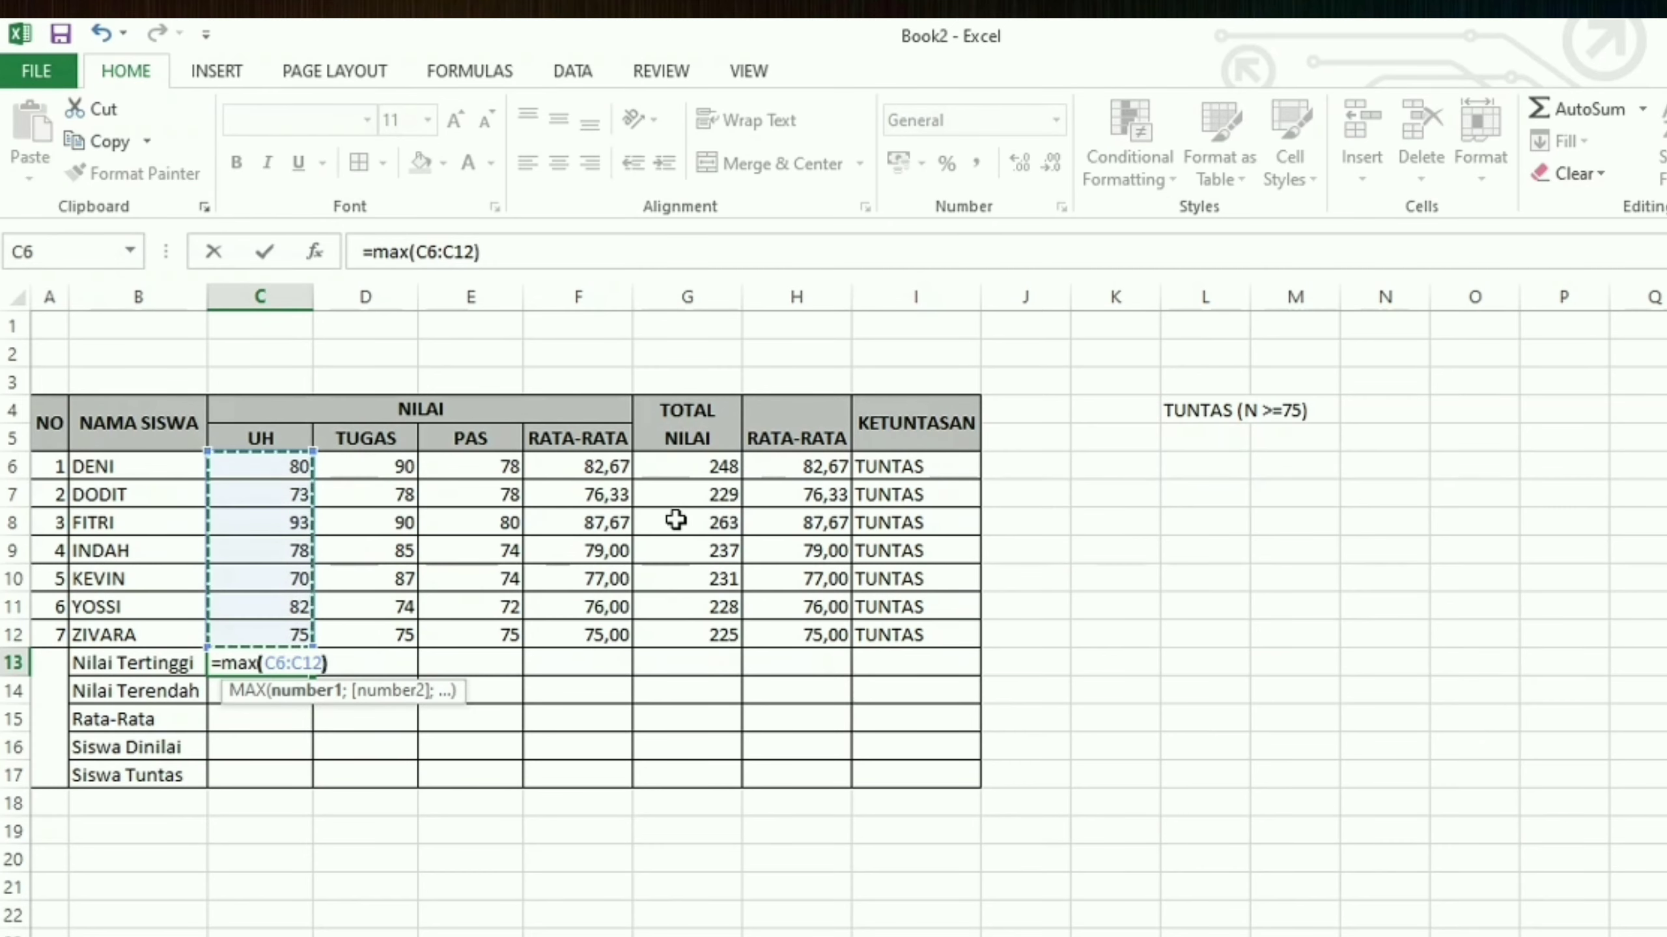
key(Return)
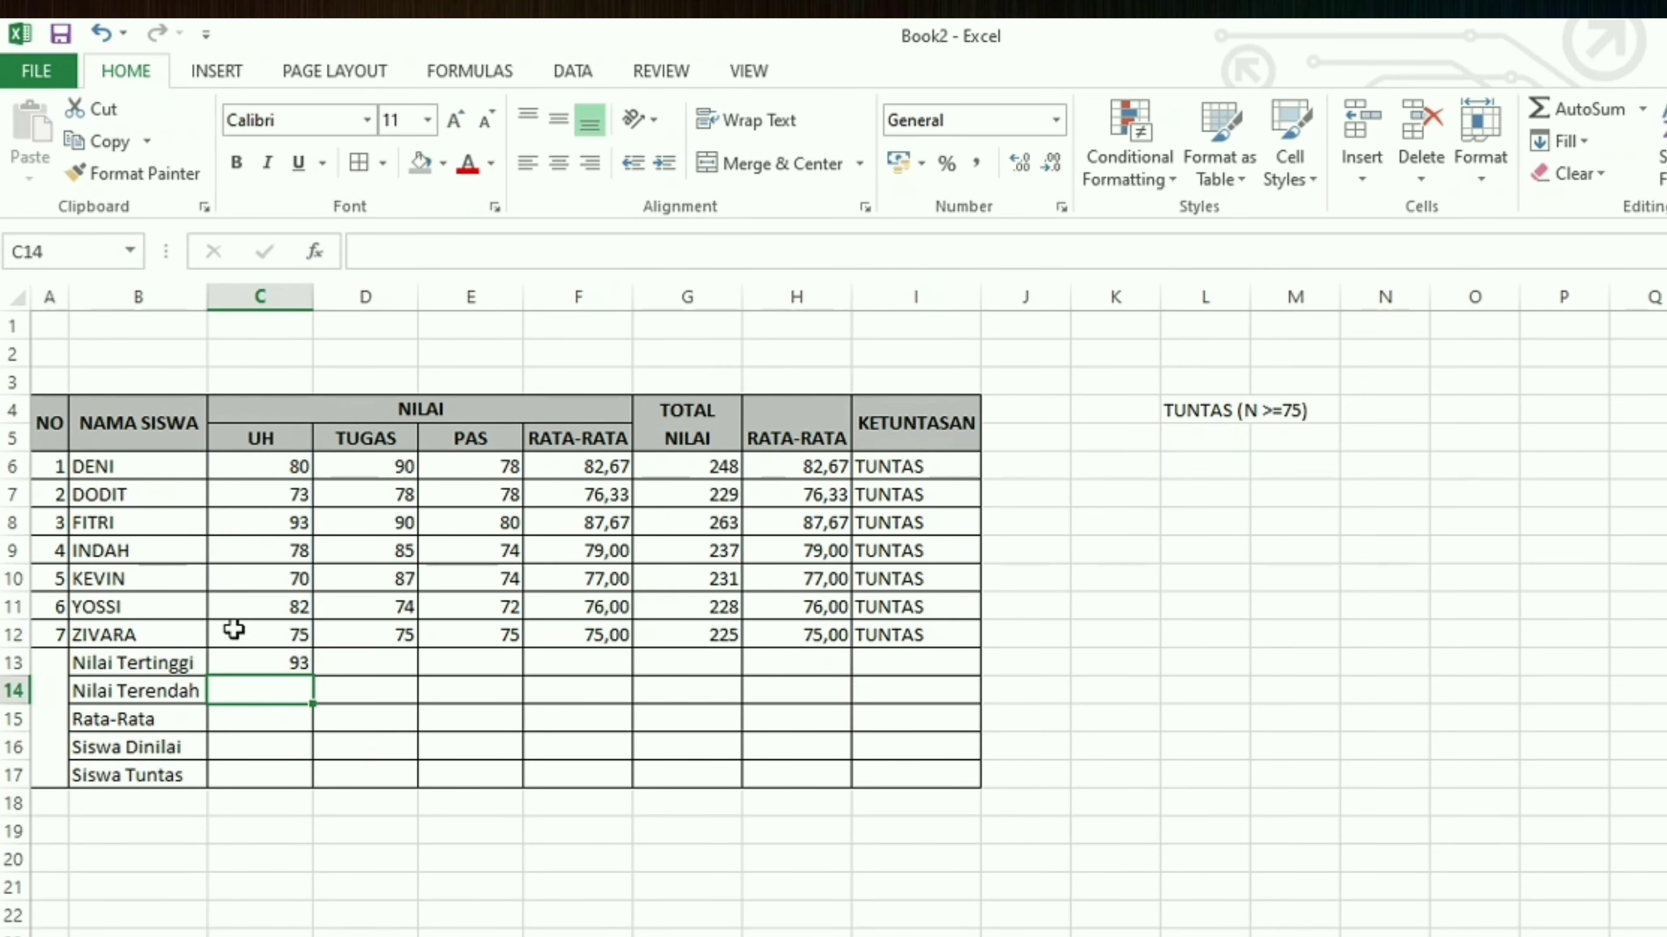
Shade the highest UH score in C8 light green and fill the MAX formula from C13 across to G13.
click(272, 661)
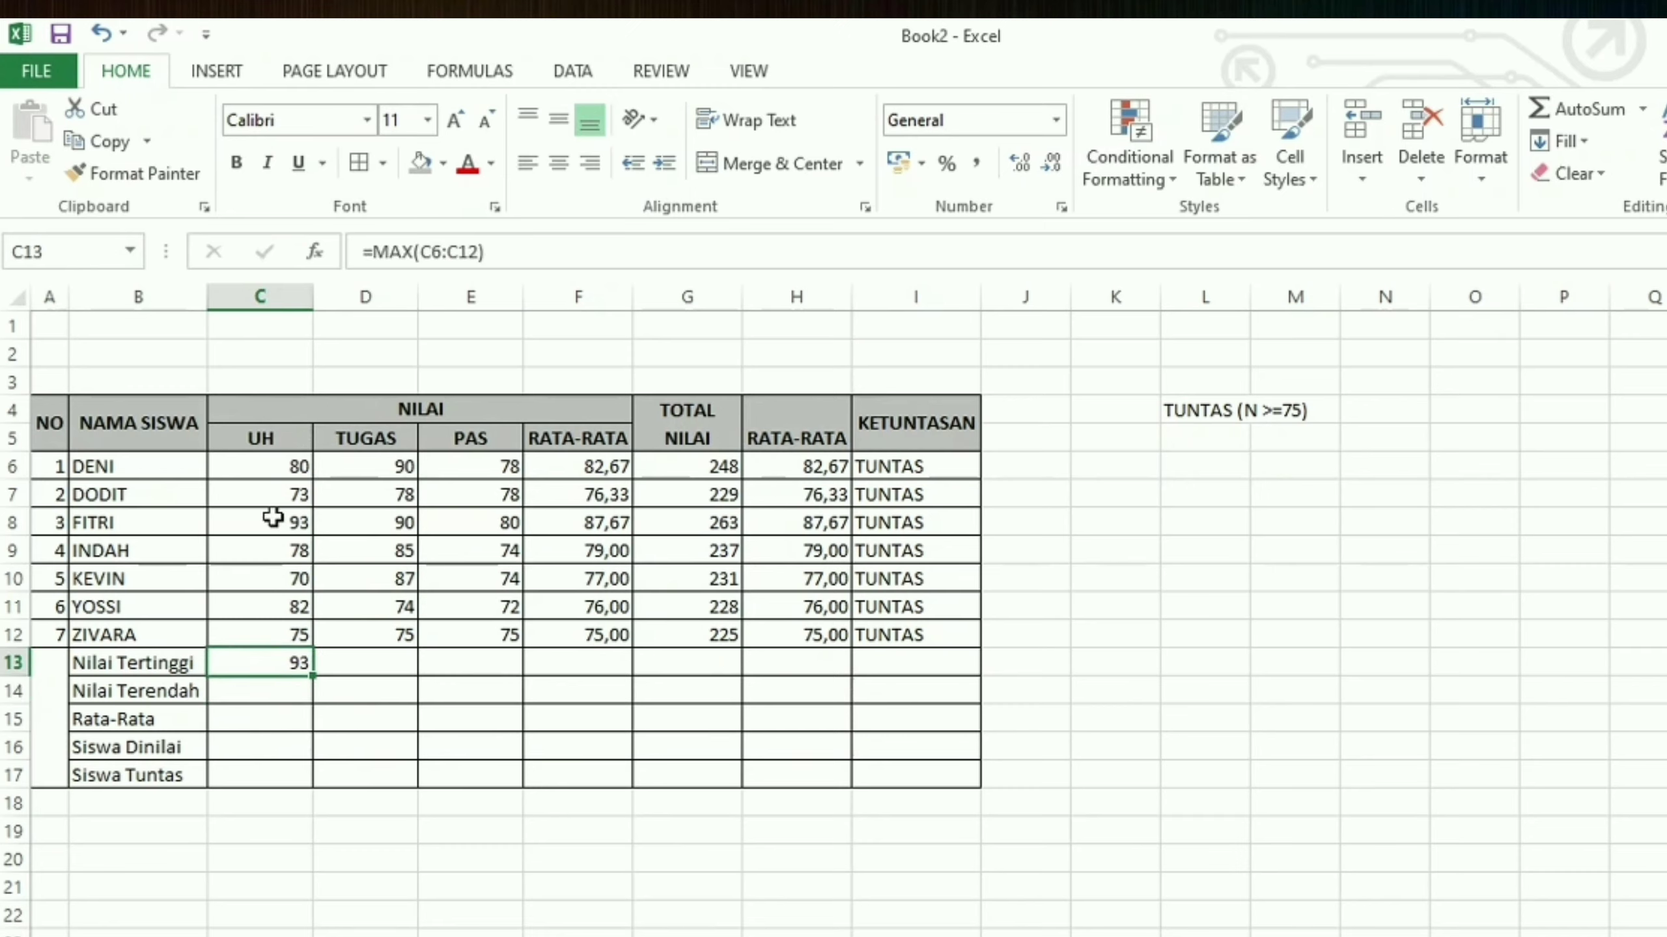
click(224, 524)
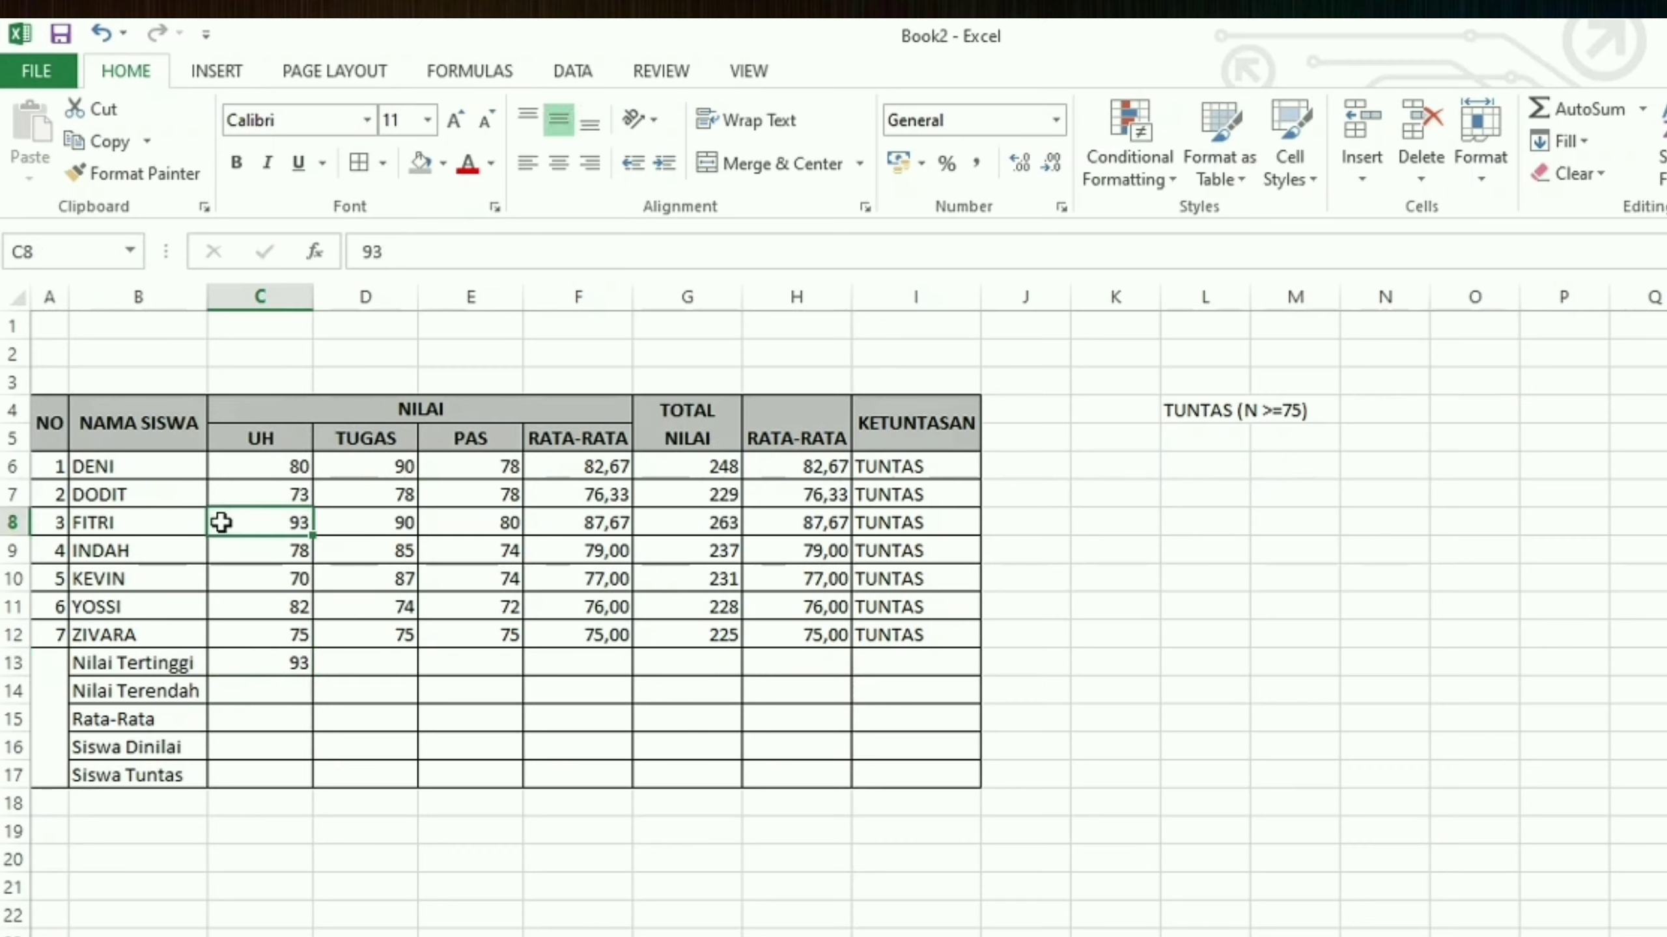
click(450, 165)
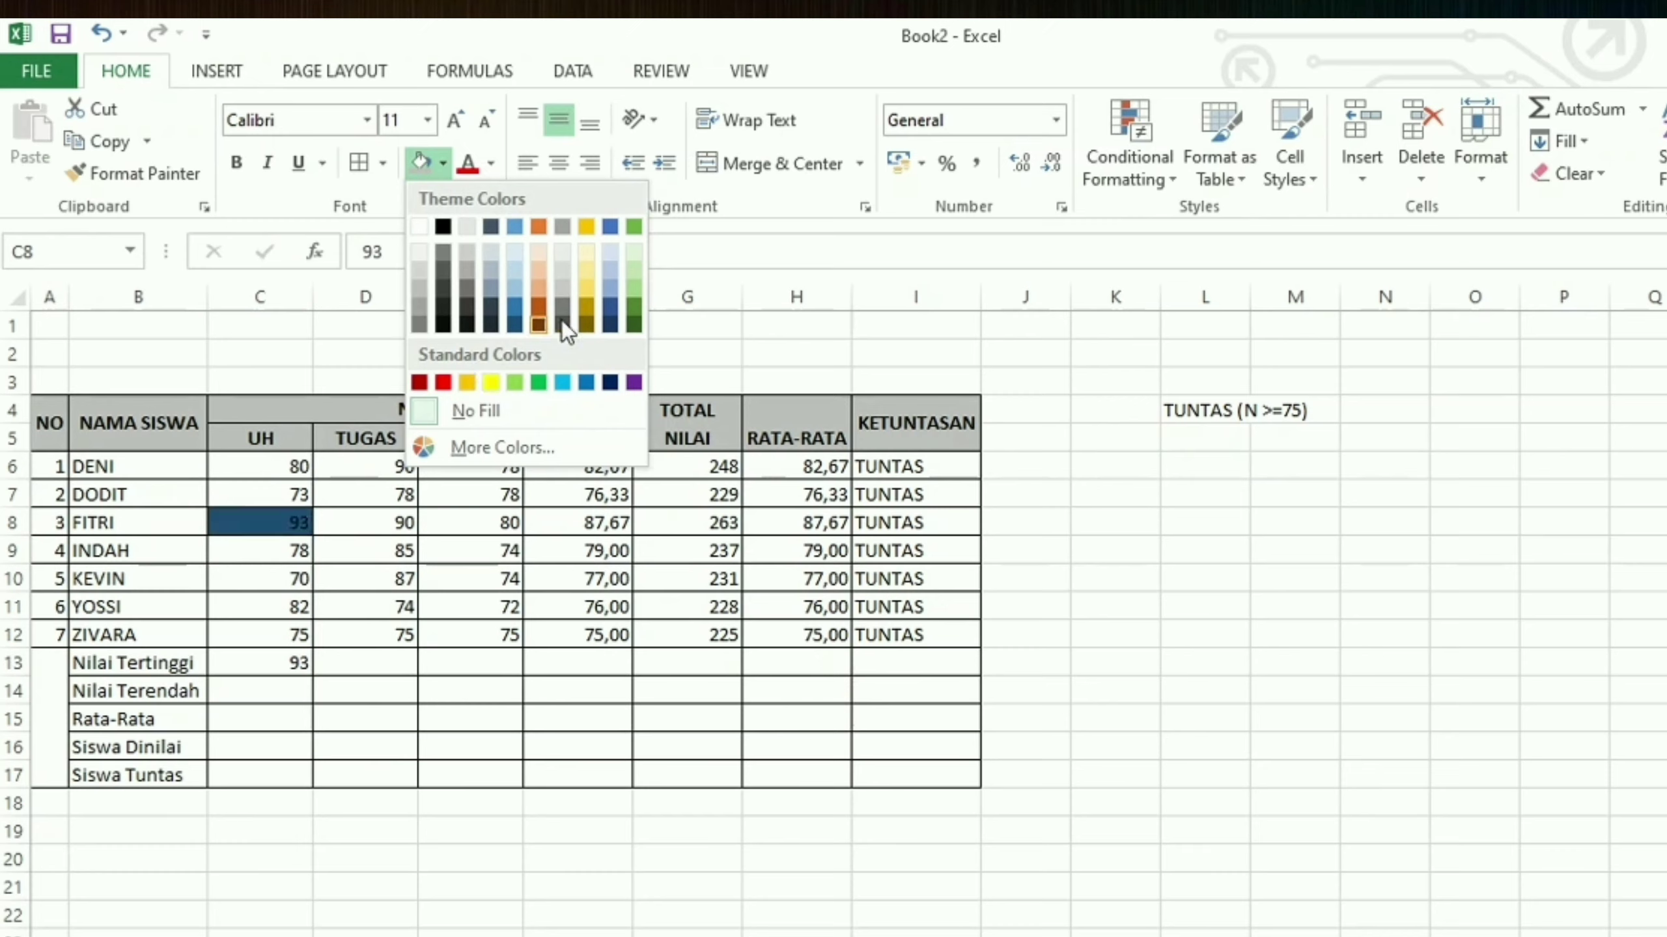
click(630, 291)
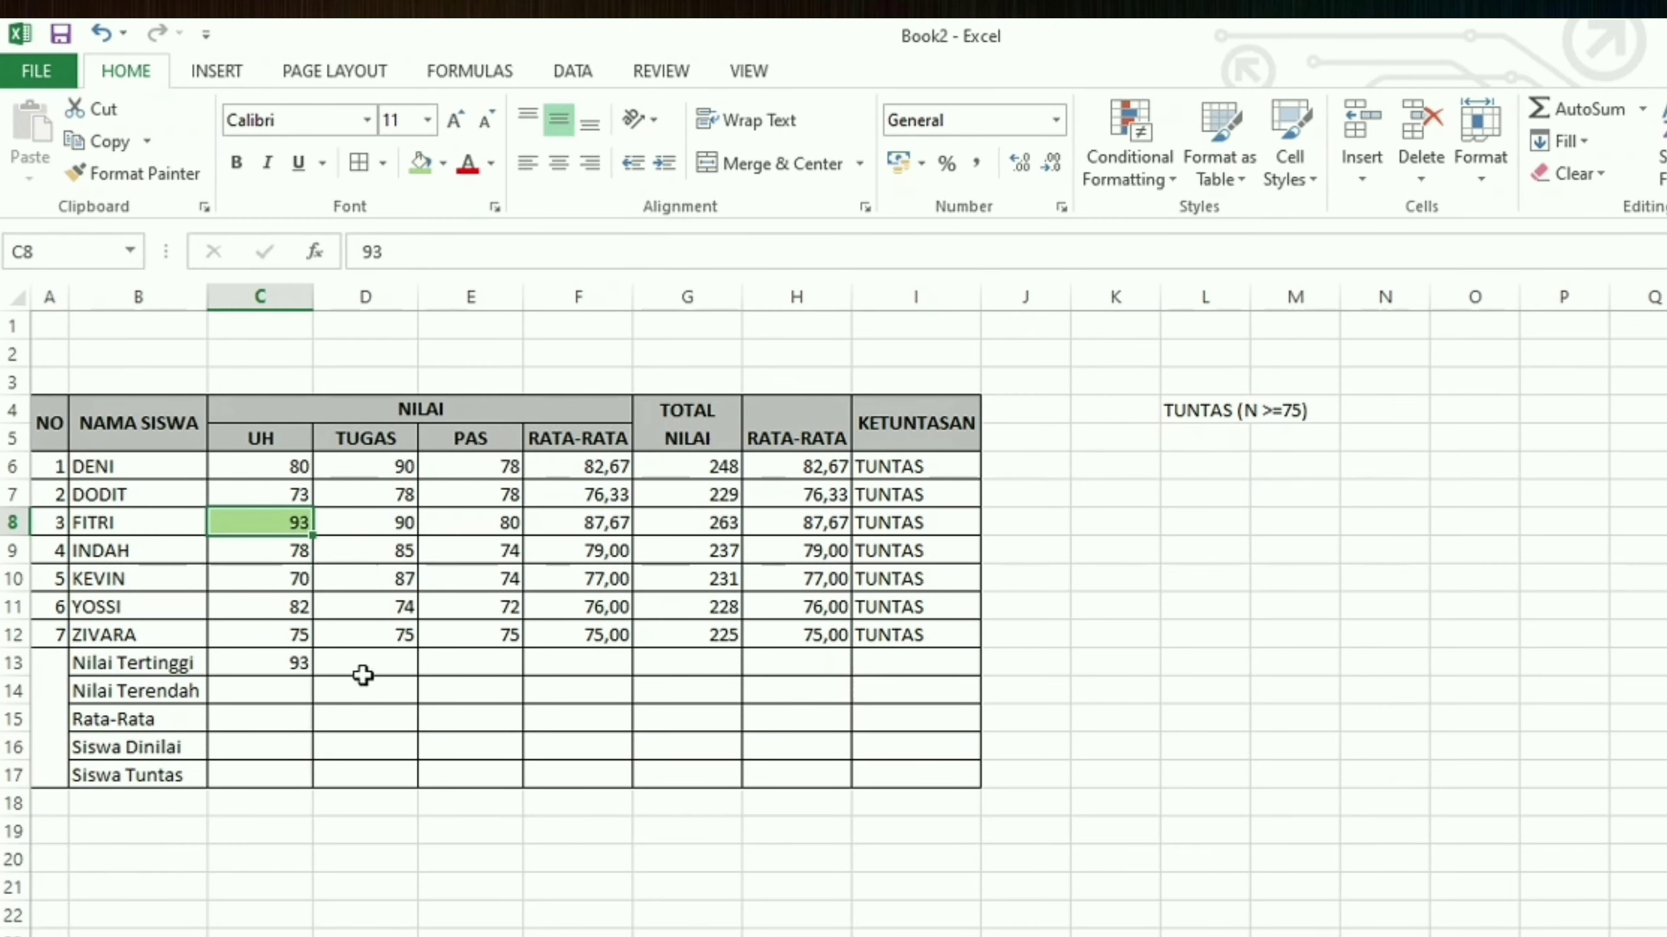
click(305, 662)
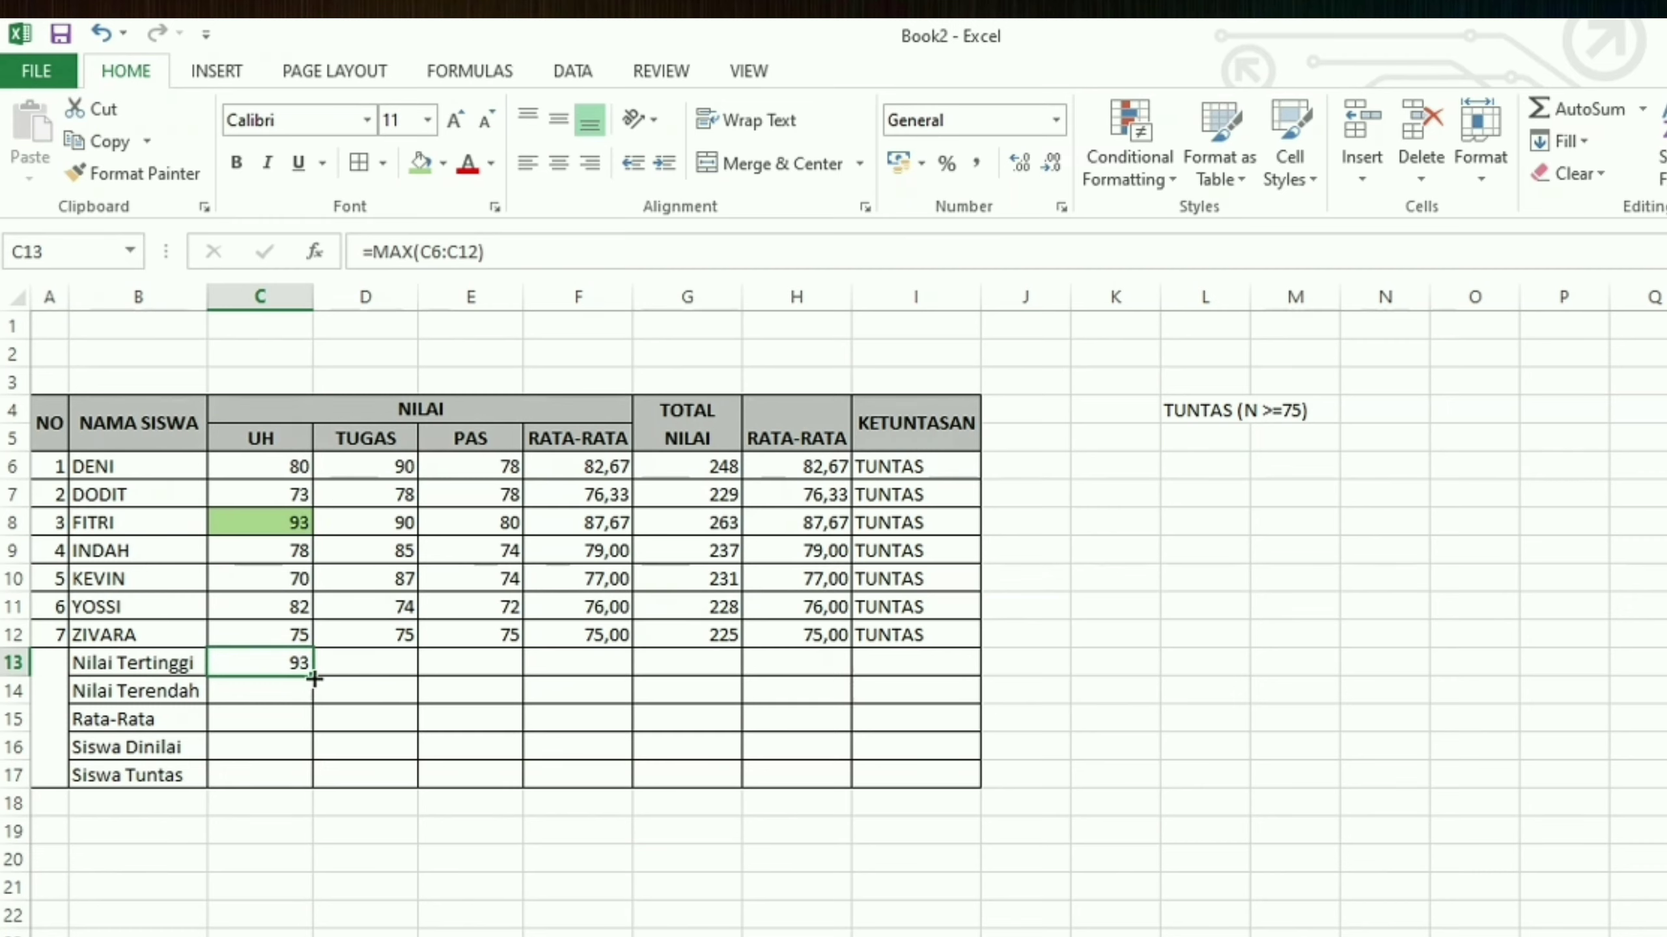
drag(316, 679, 740, 671)
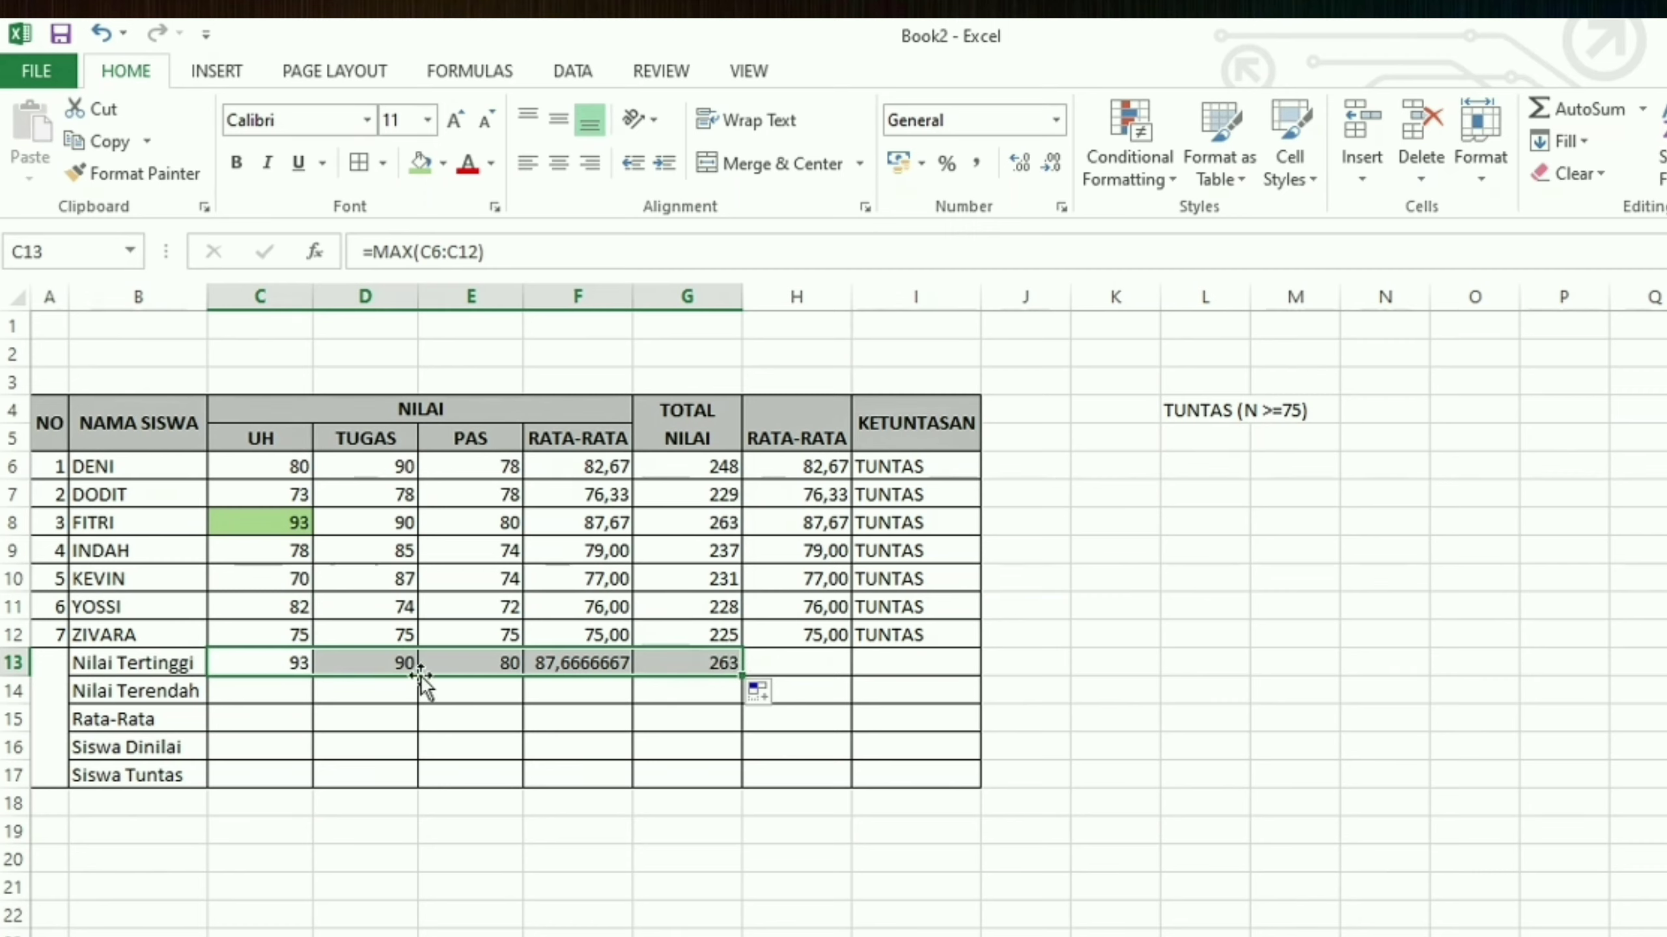
Apply the same light green fill to the highest TUGAS scores in D6 and D8 and the highest PAS score in E8.
click(395, 462)
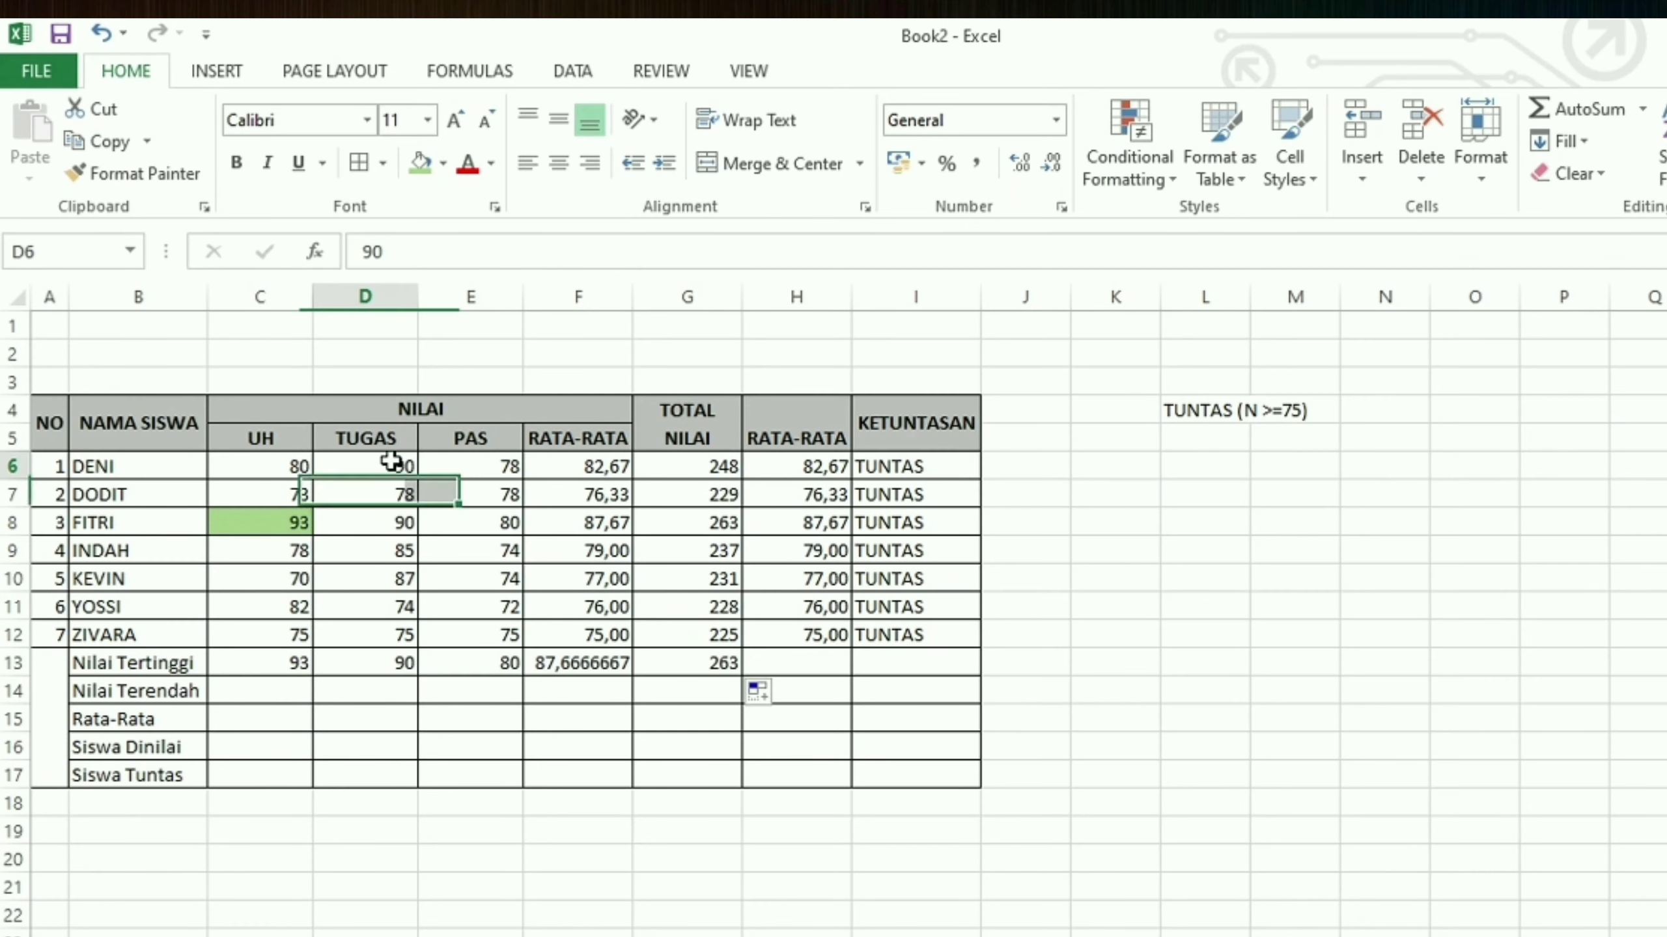
drag(392, 461, 391, 525)
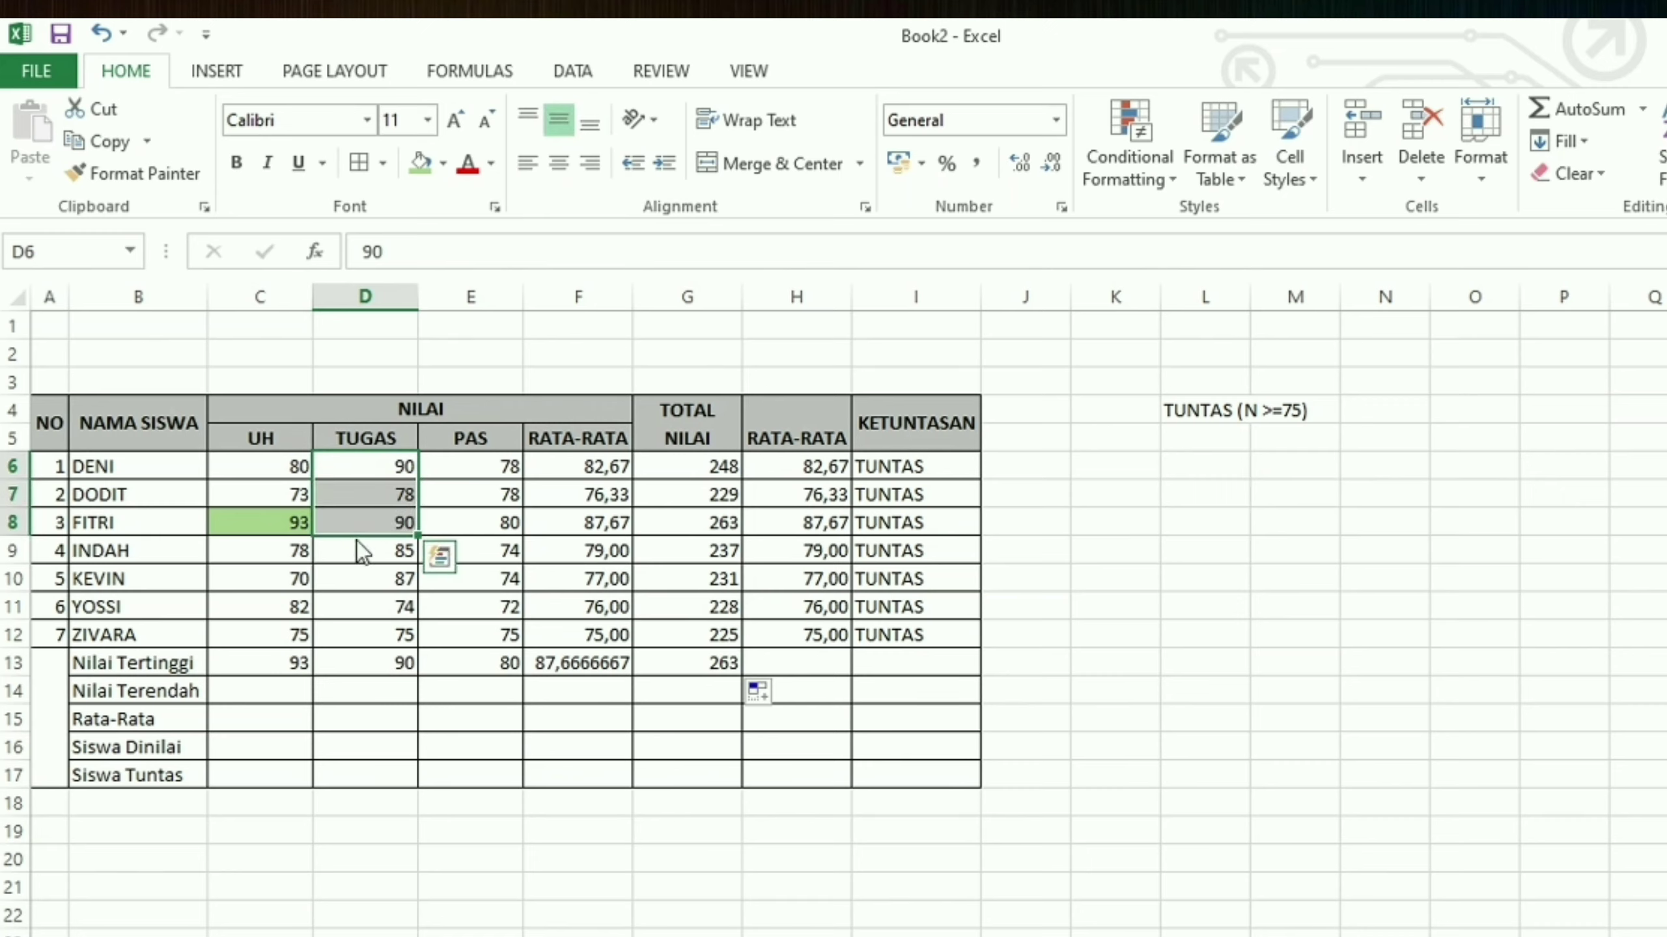
click(364, 517)
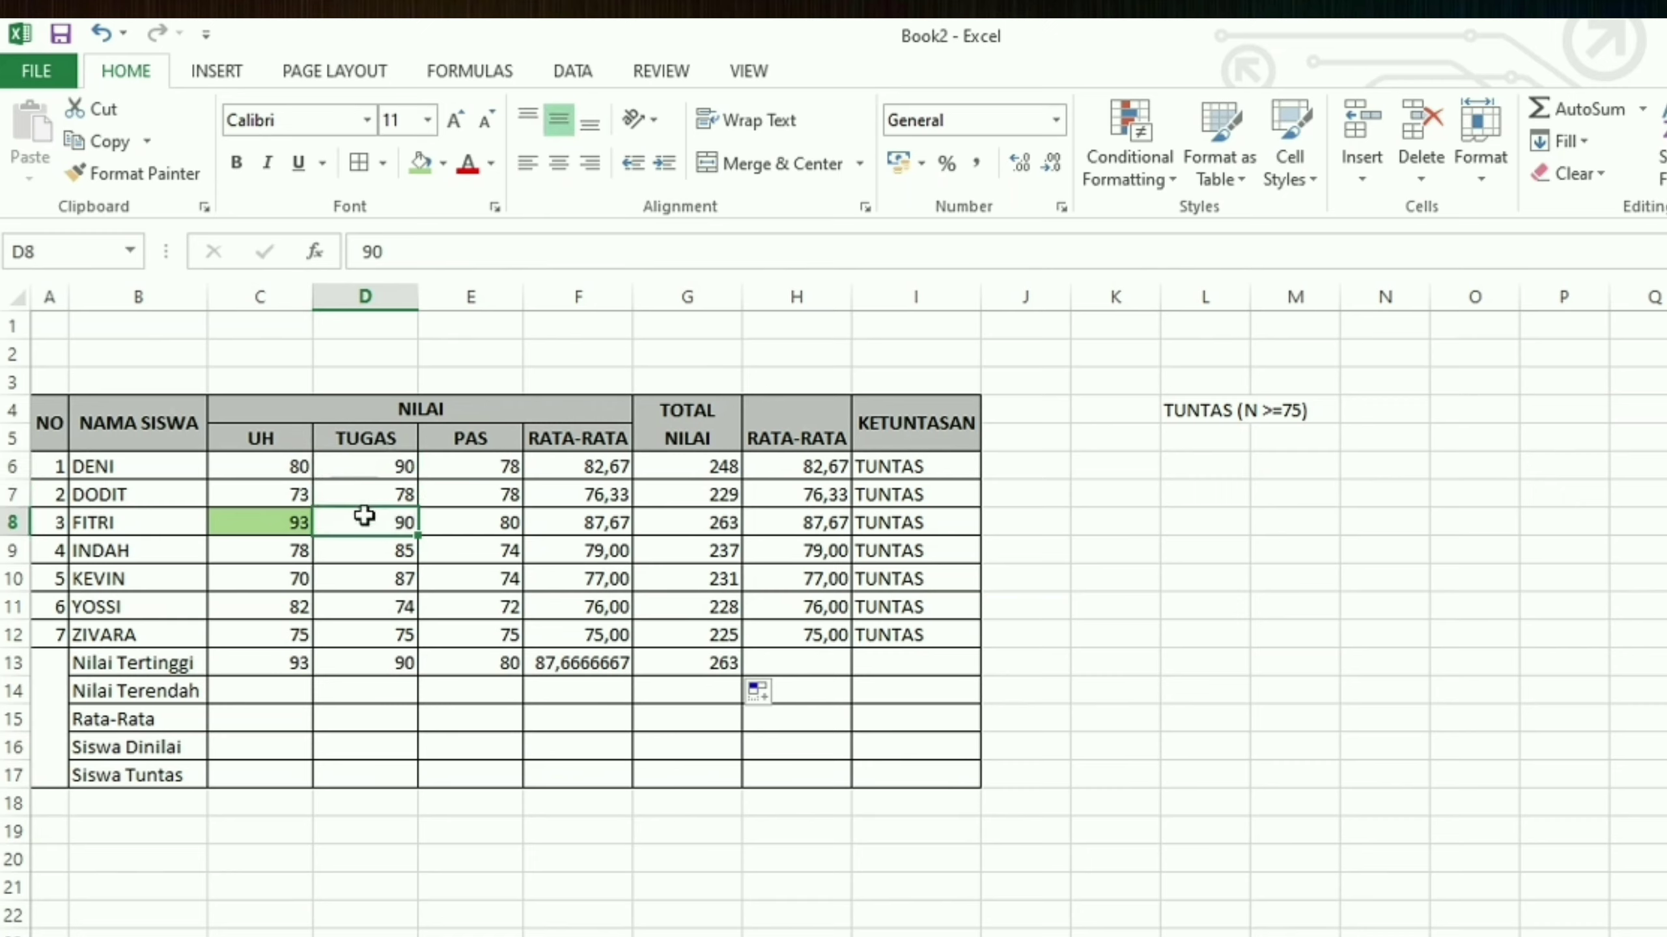
ctrl+click(378, 465)
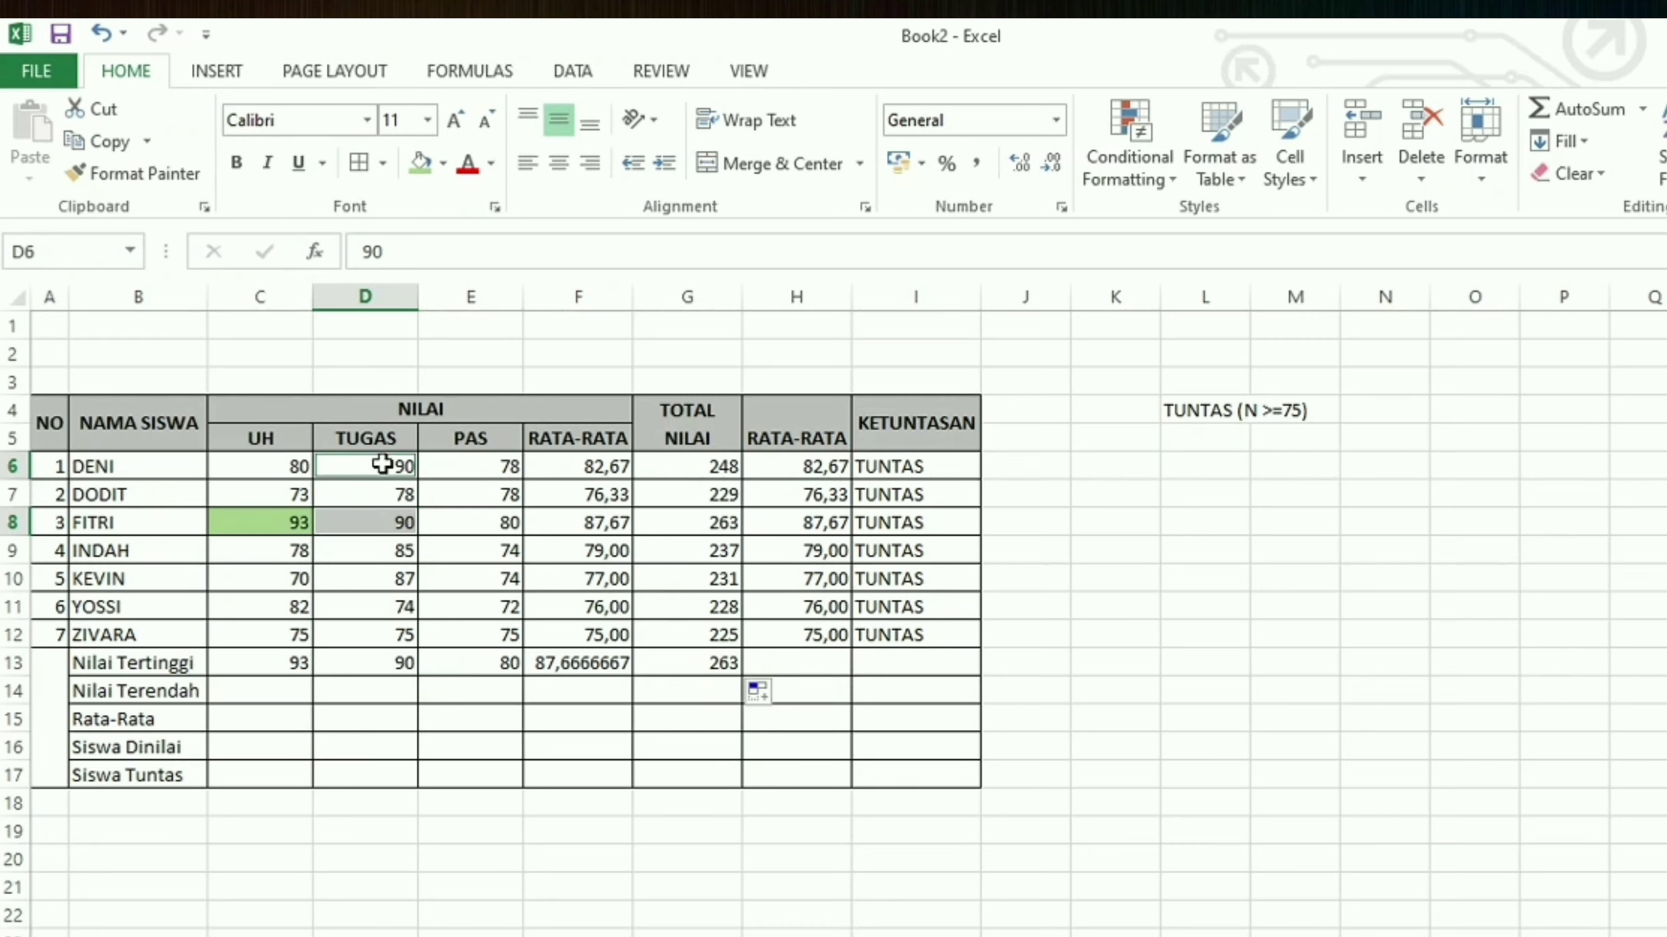
click(425, 168)
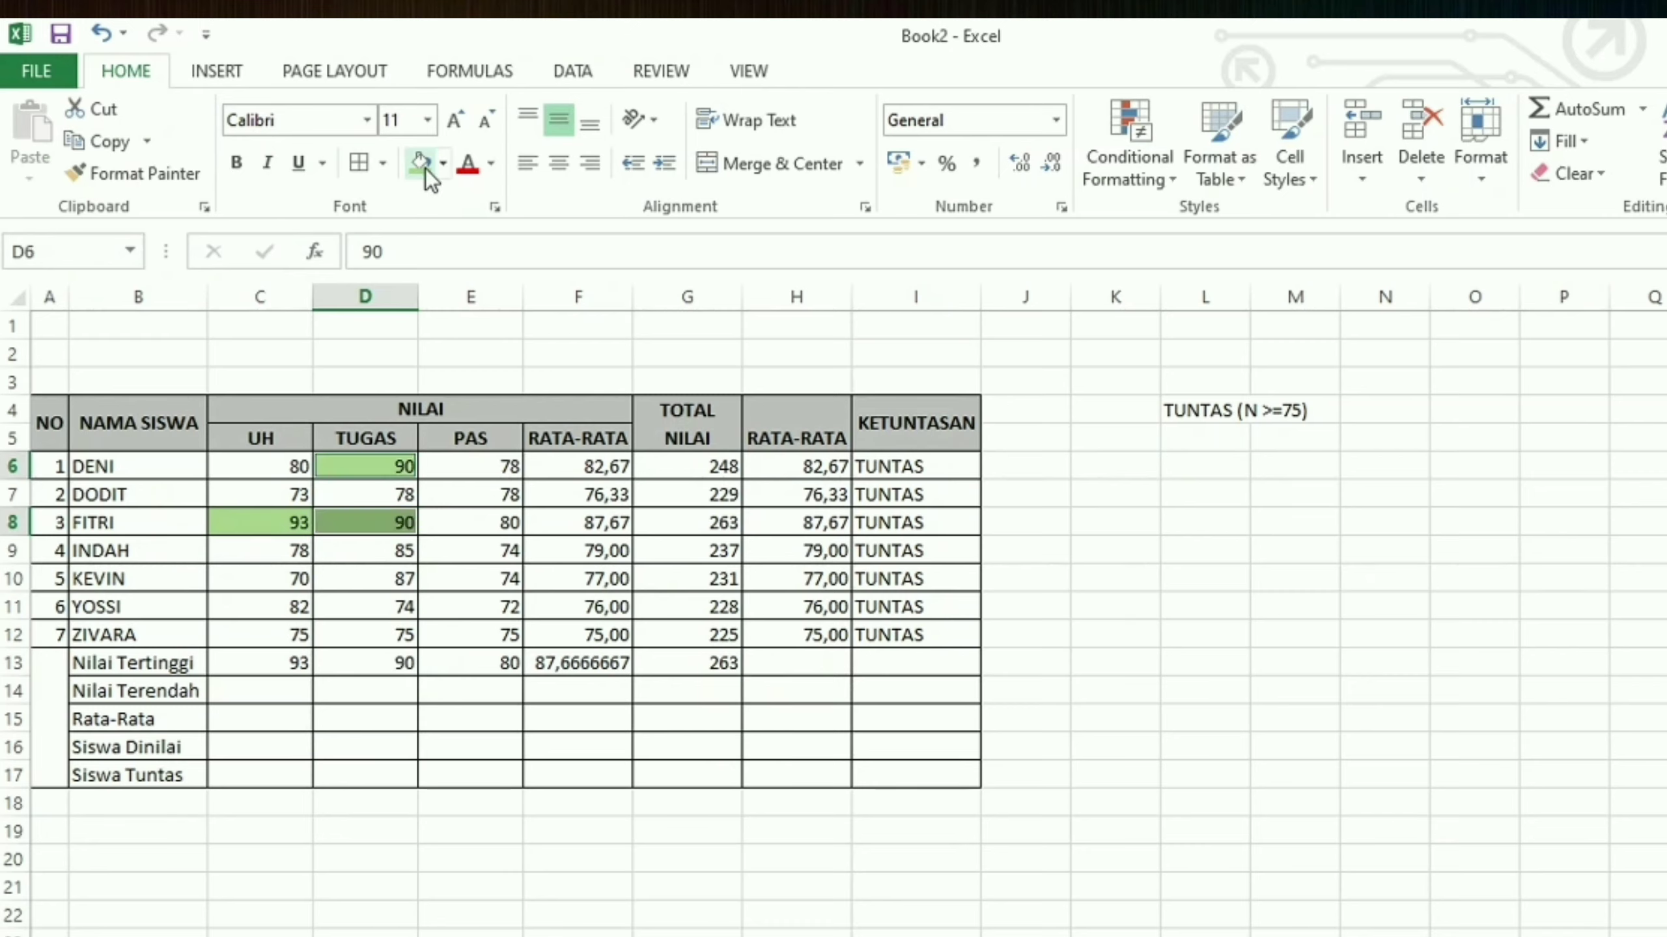
click(482, 662)
click(469, 517)
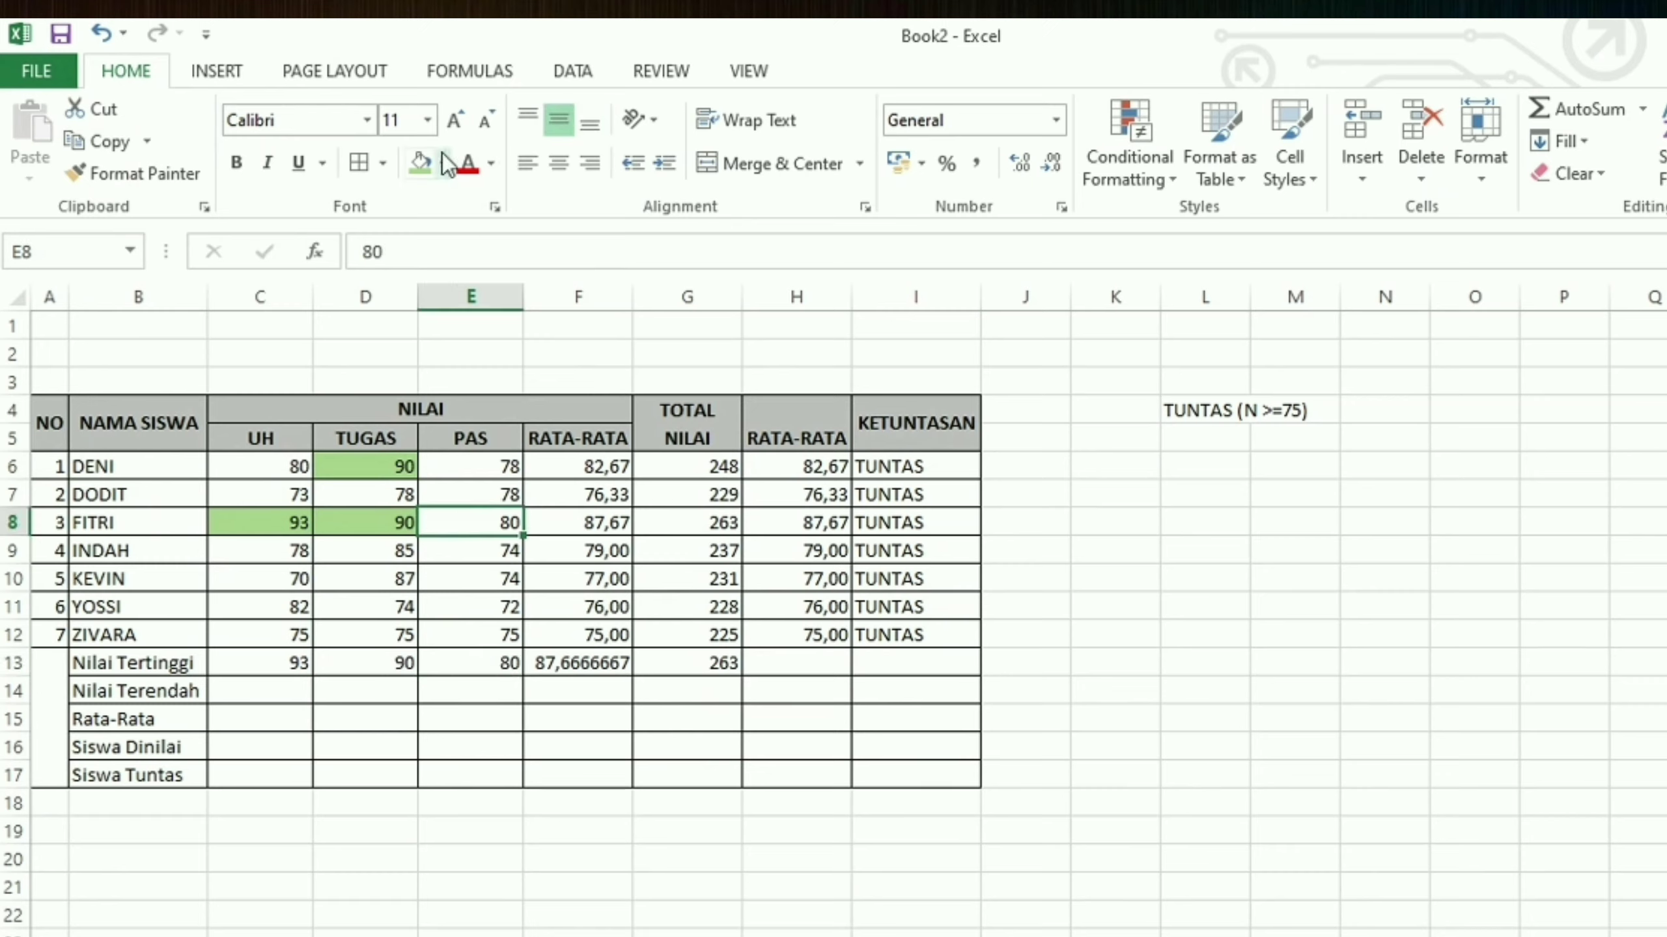
click(414, 165)
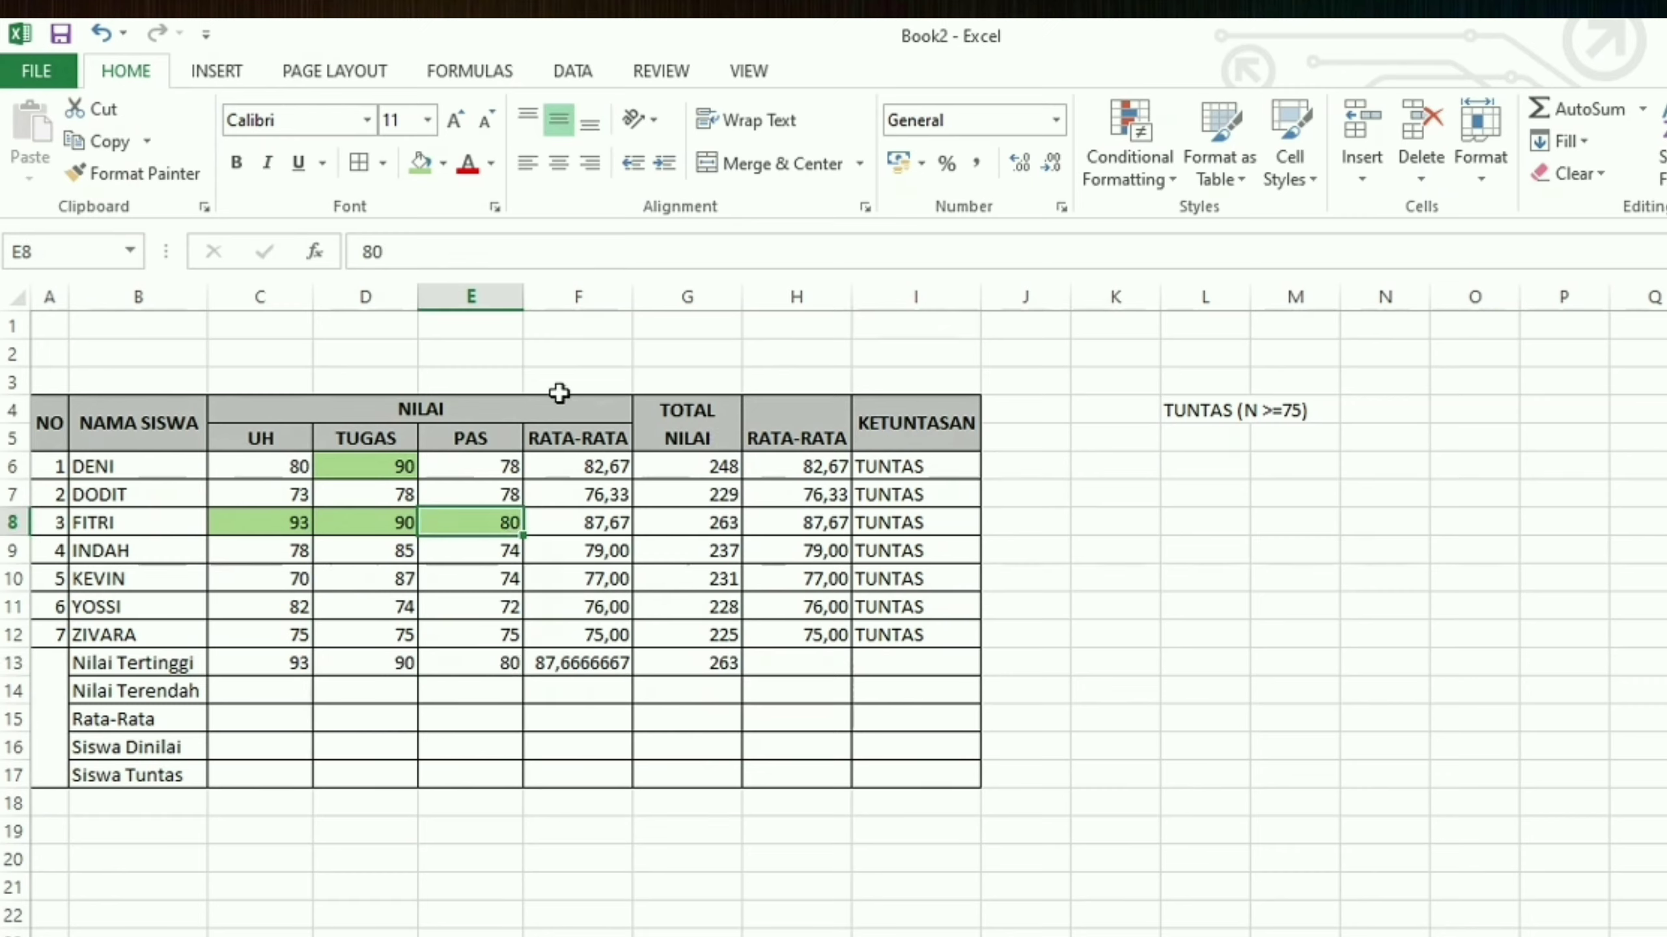
Show the highest average in F13 with two decimal places.
click(559, 663)
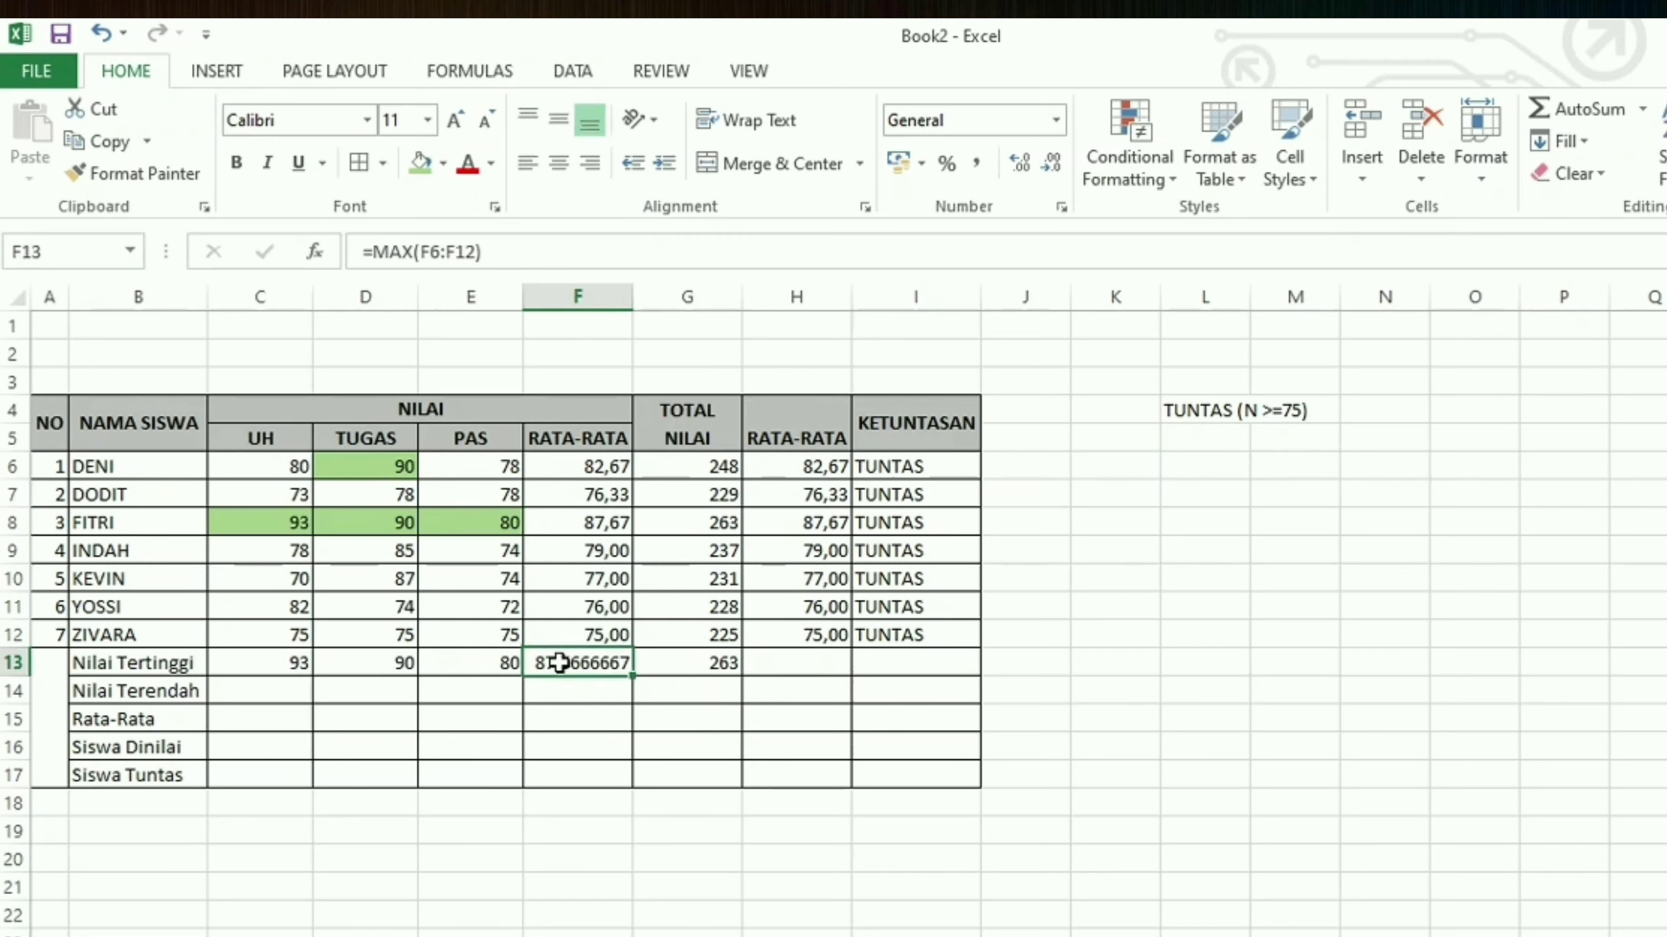
click(1050, 164)
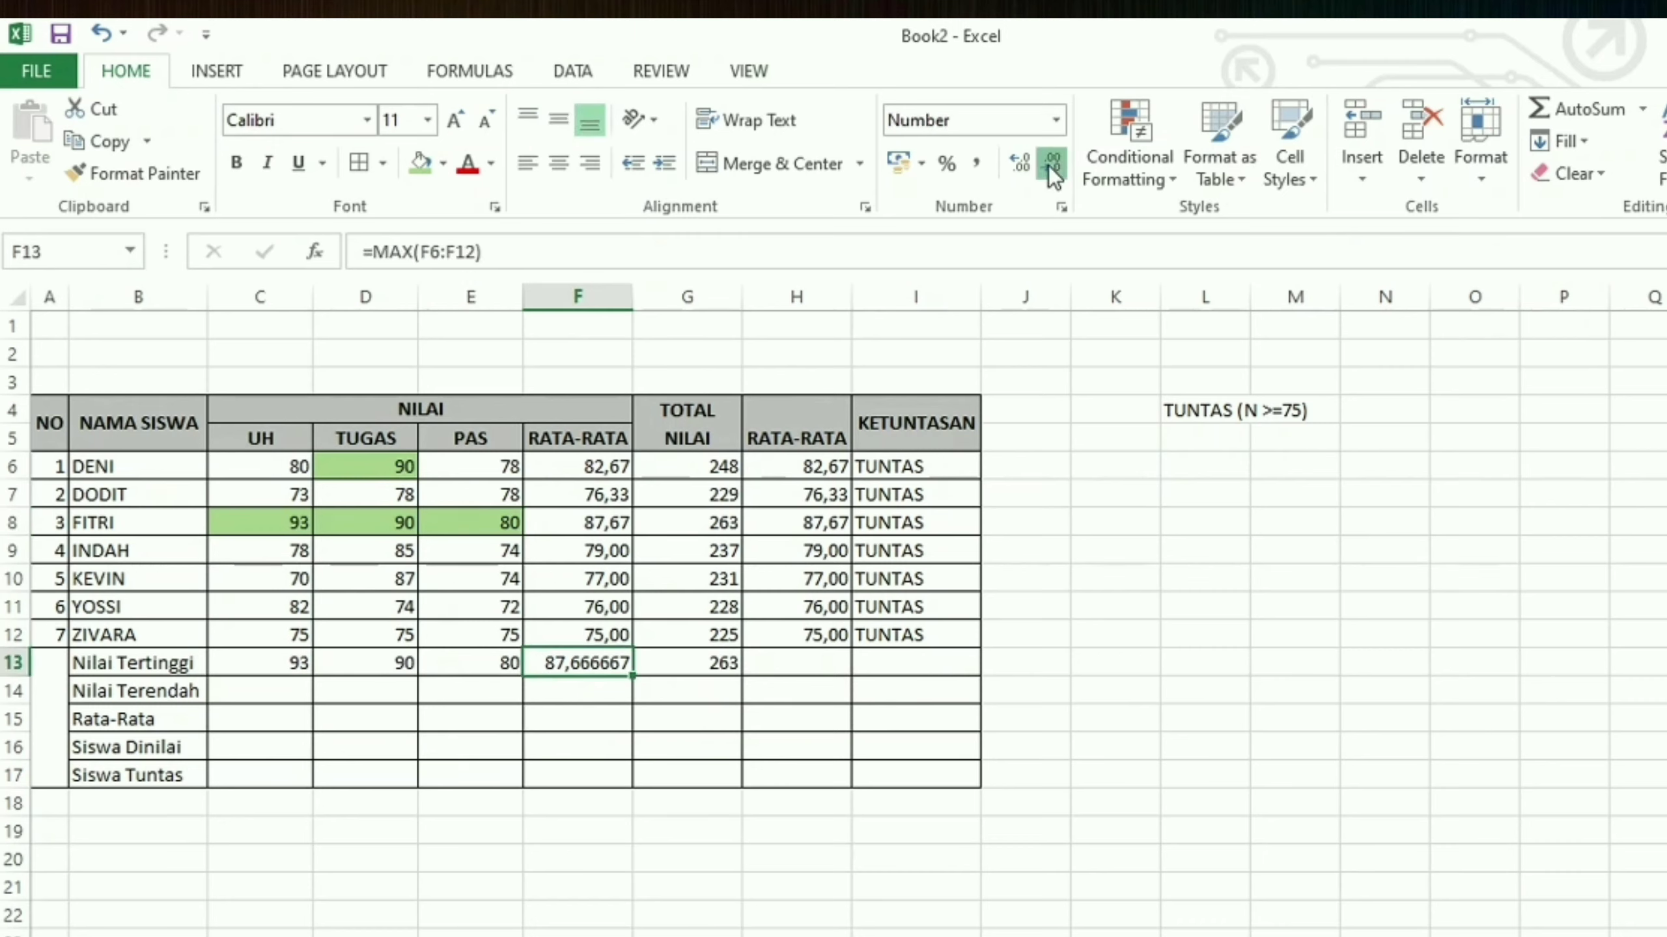
click(1050, 166)
click(1050, 166)
click(1050, 165)
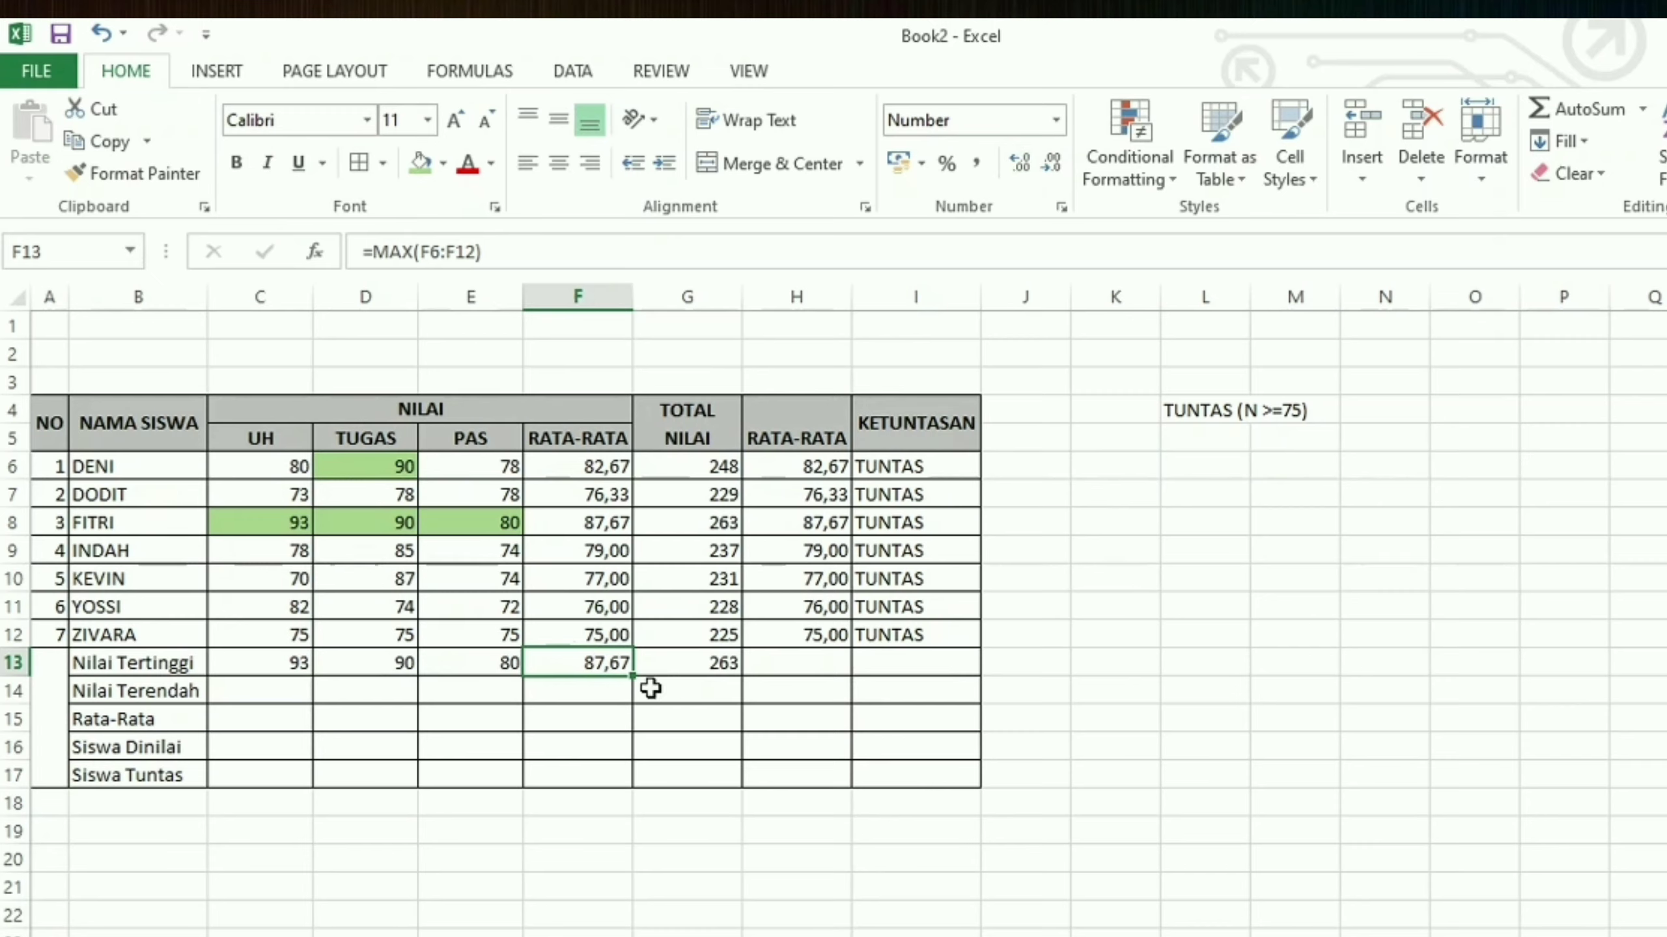
Shade the highest average in F8 and the highest total in G8 with the same light green fill.
click(614, 522)
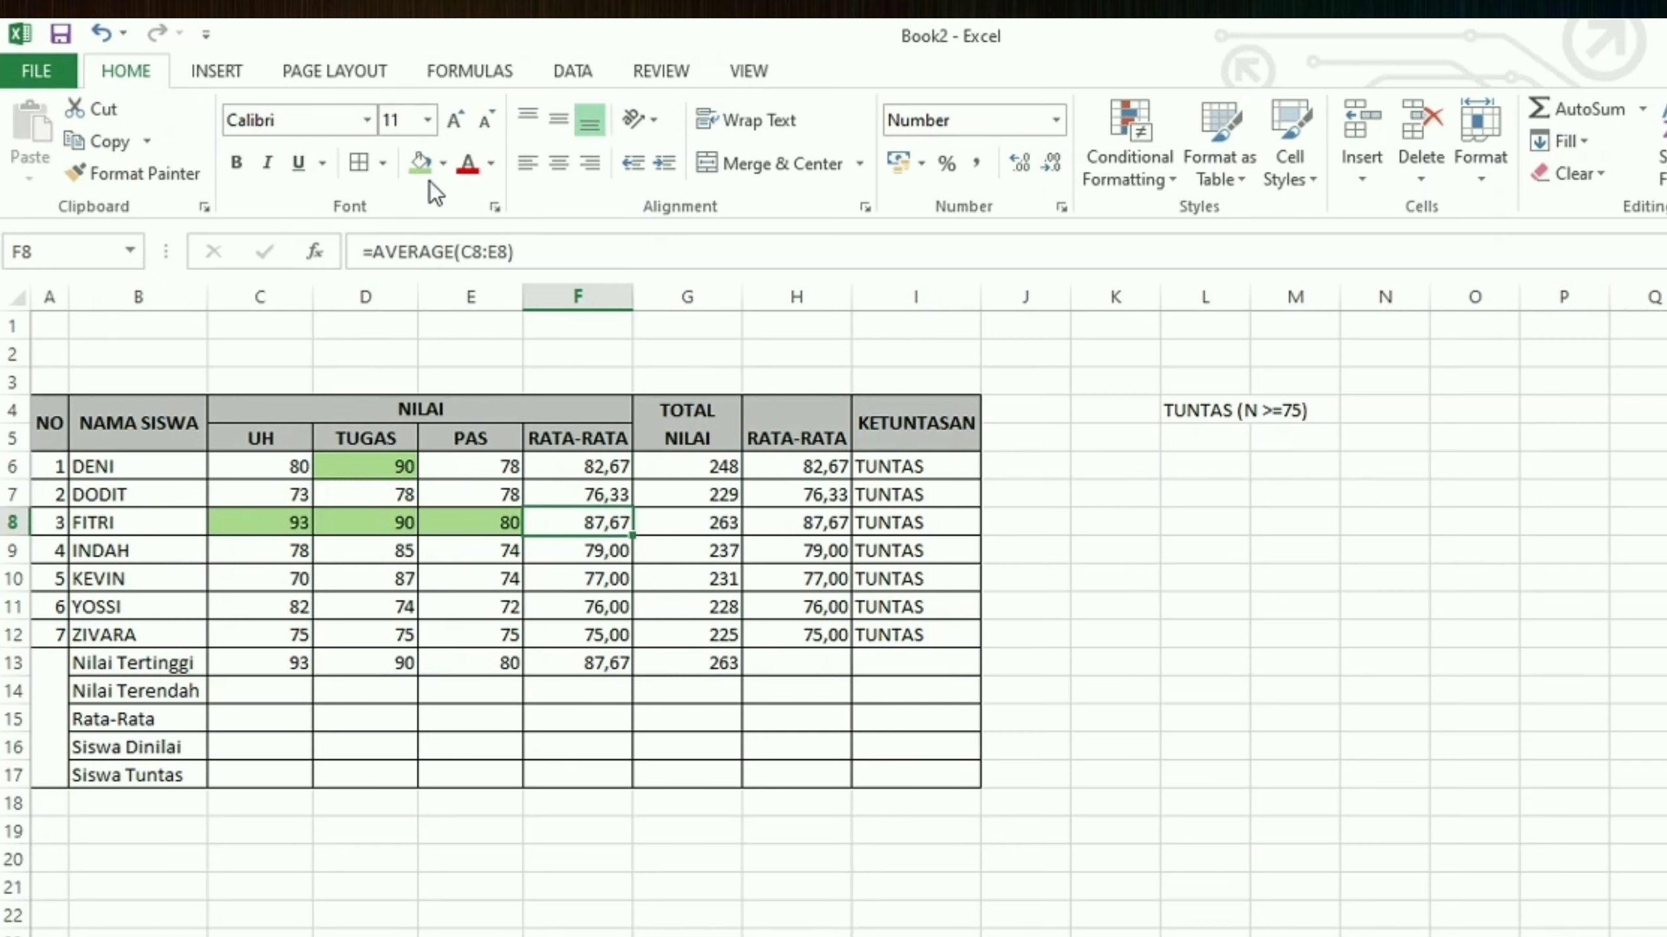
click(429, 163)
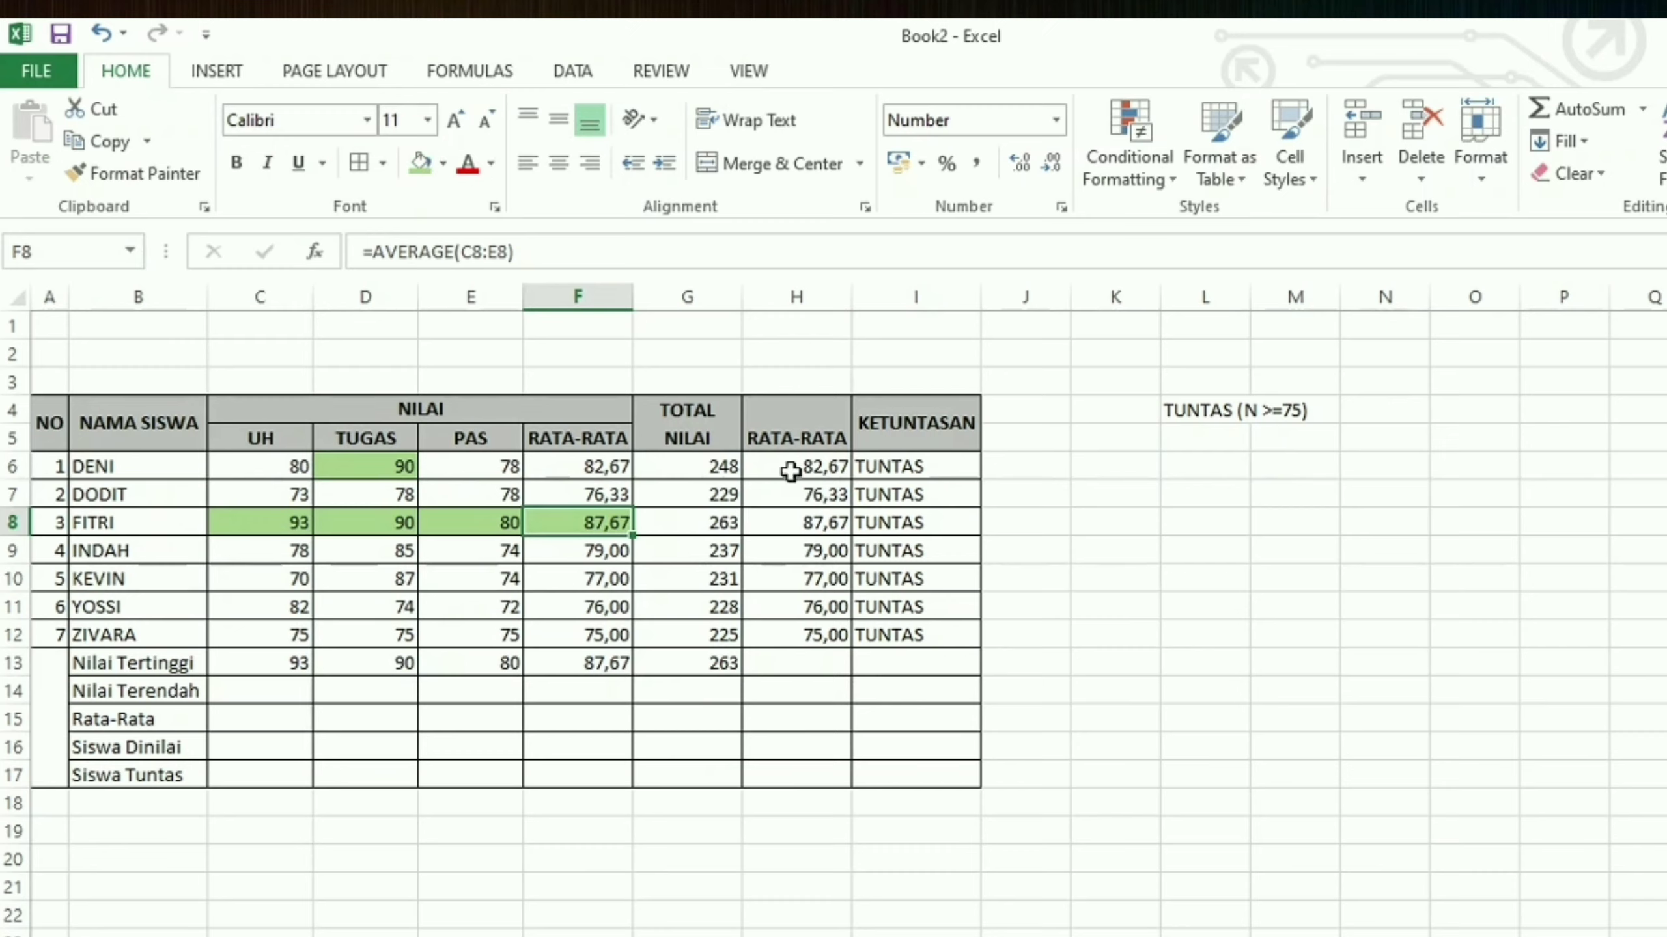
click(728, 519)
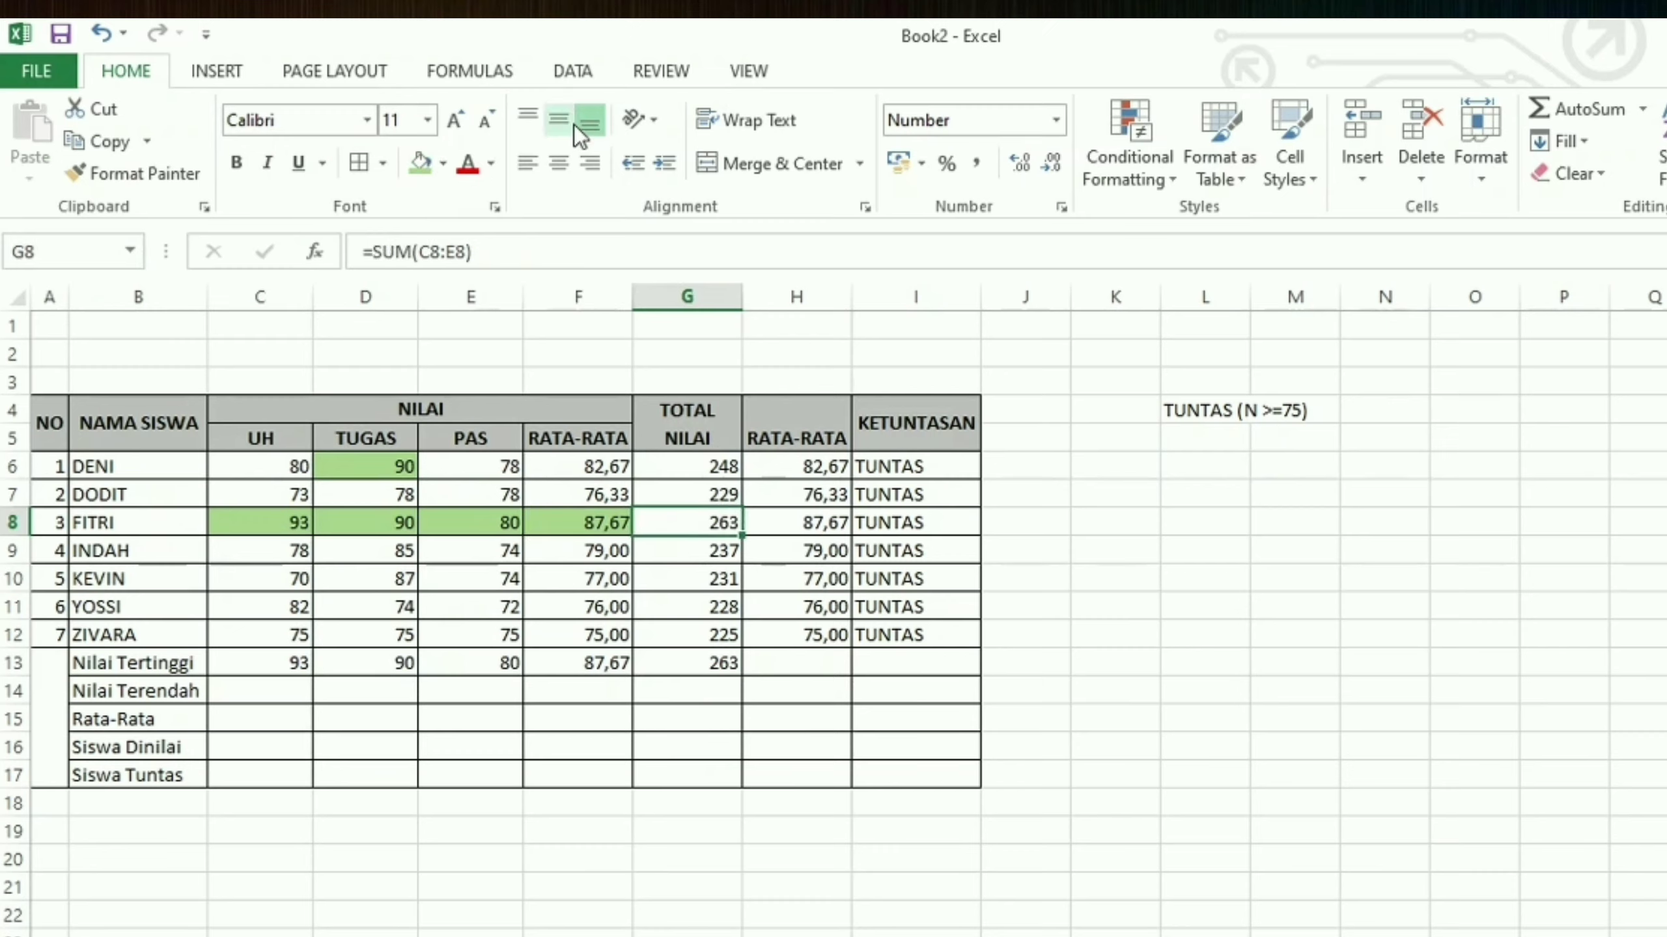
click(422, 161)
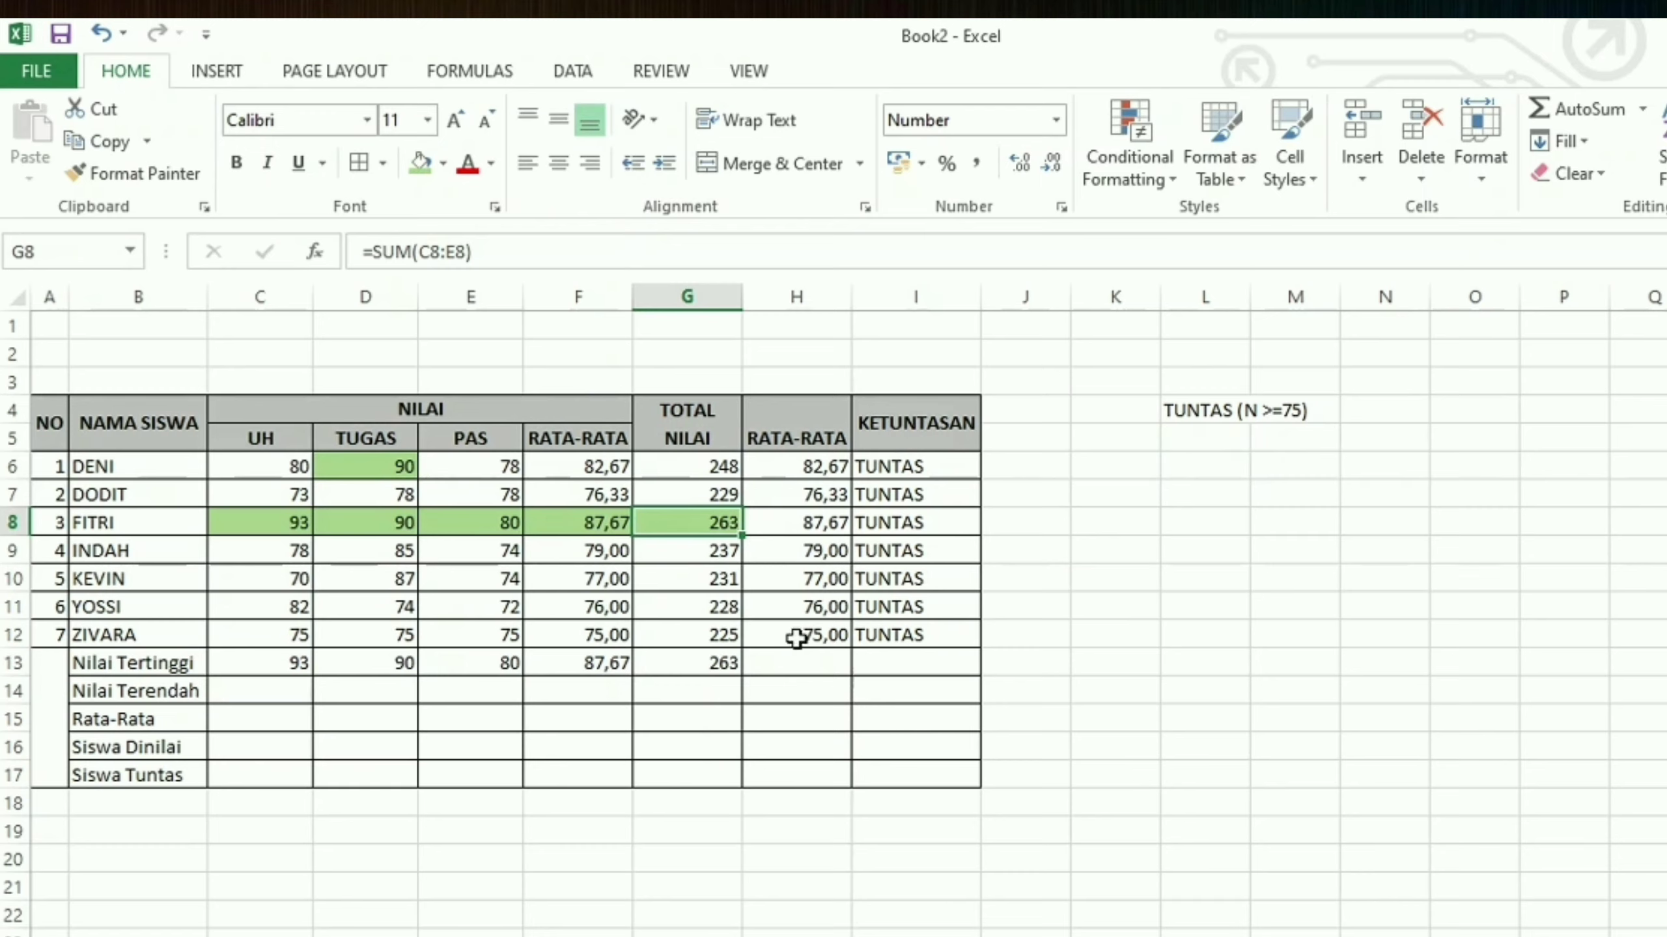
Enter the formula =min(C6:C12) in C14 to find the lowest UH score for the Nilai Terendah row.
click(255, 692)
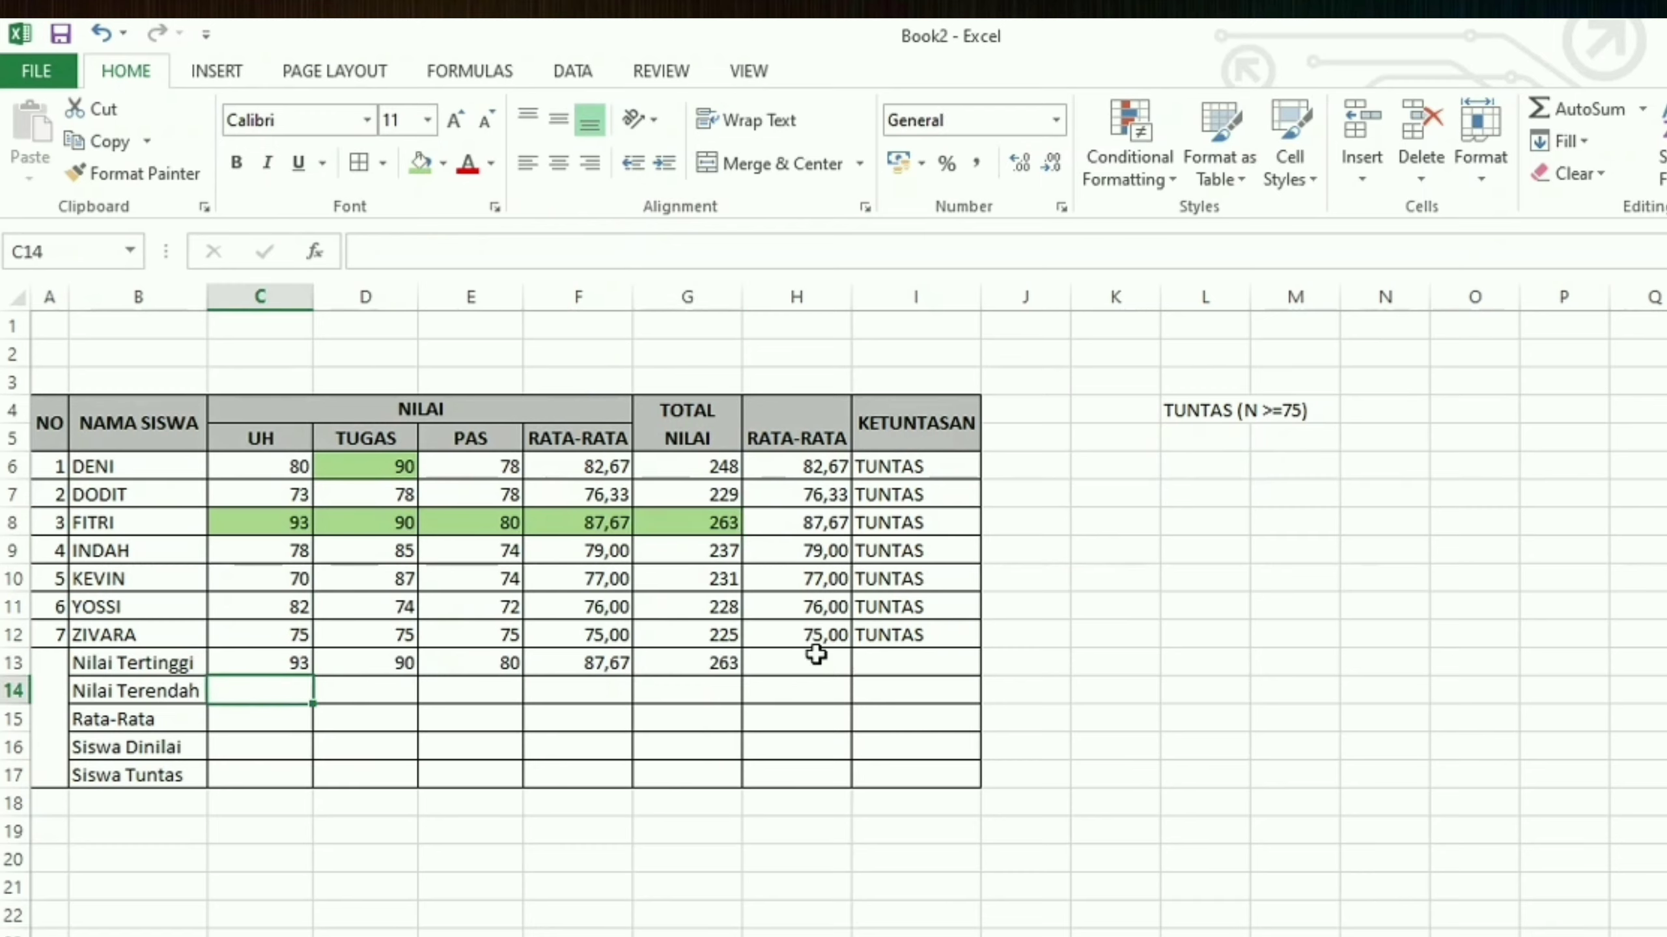
text(=min)
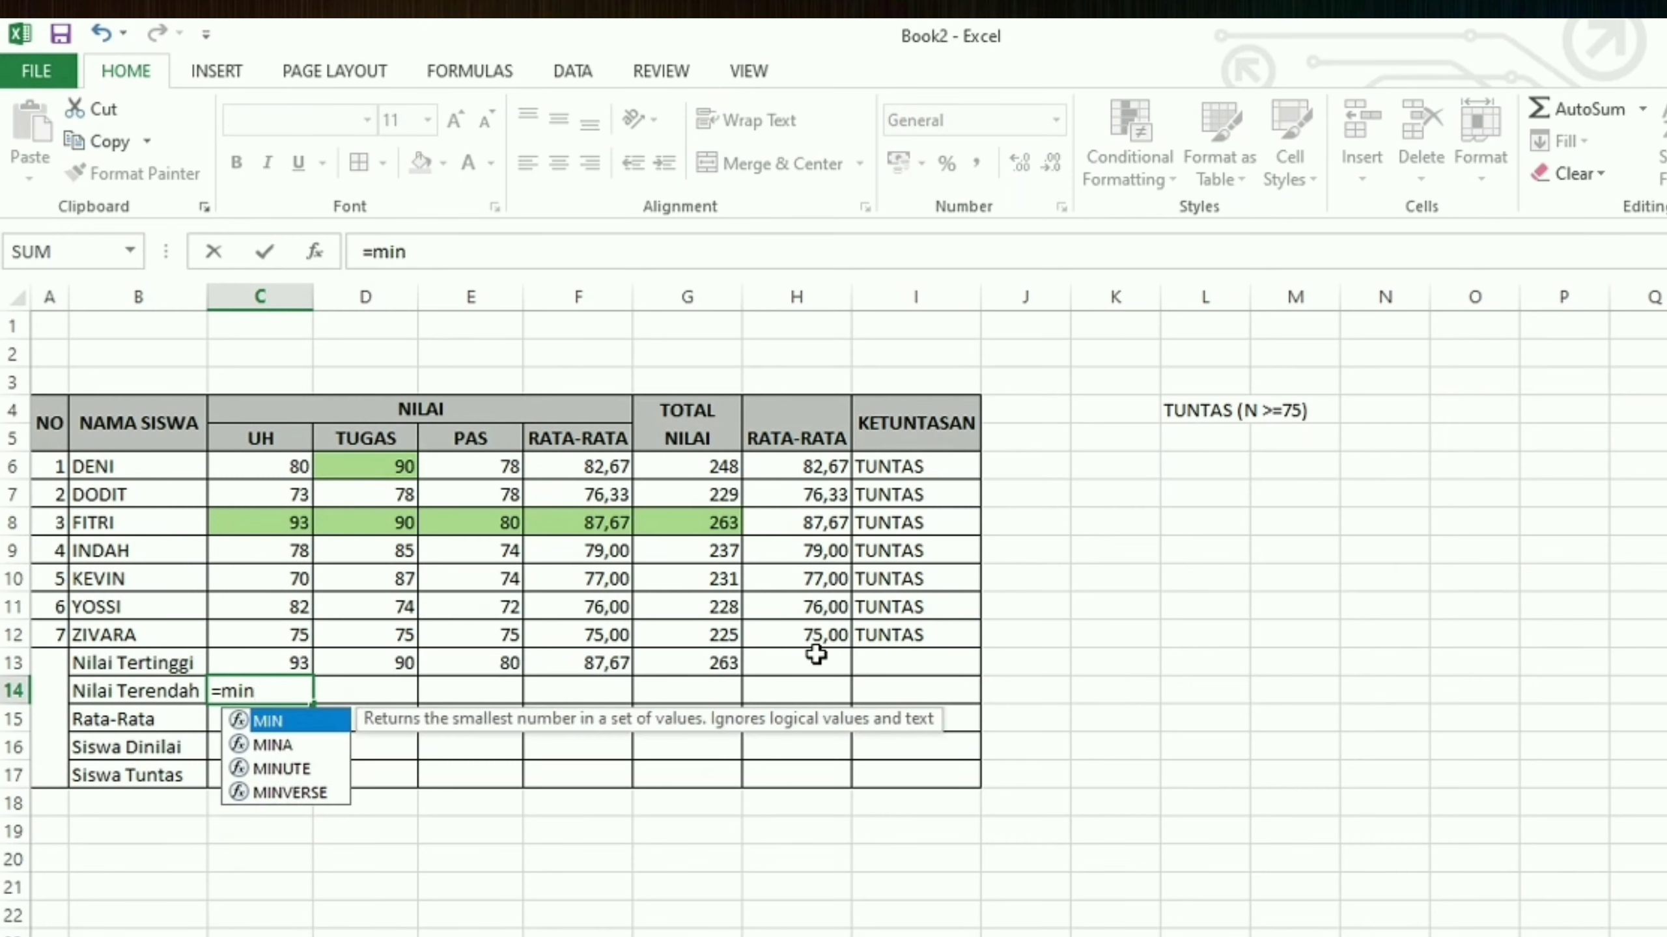
text(()
drag(284, 468, 244, 634)
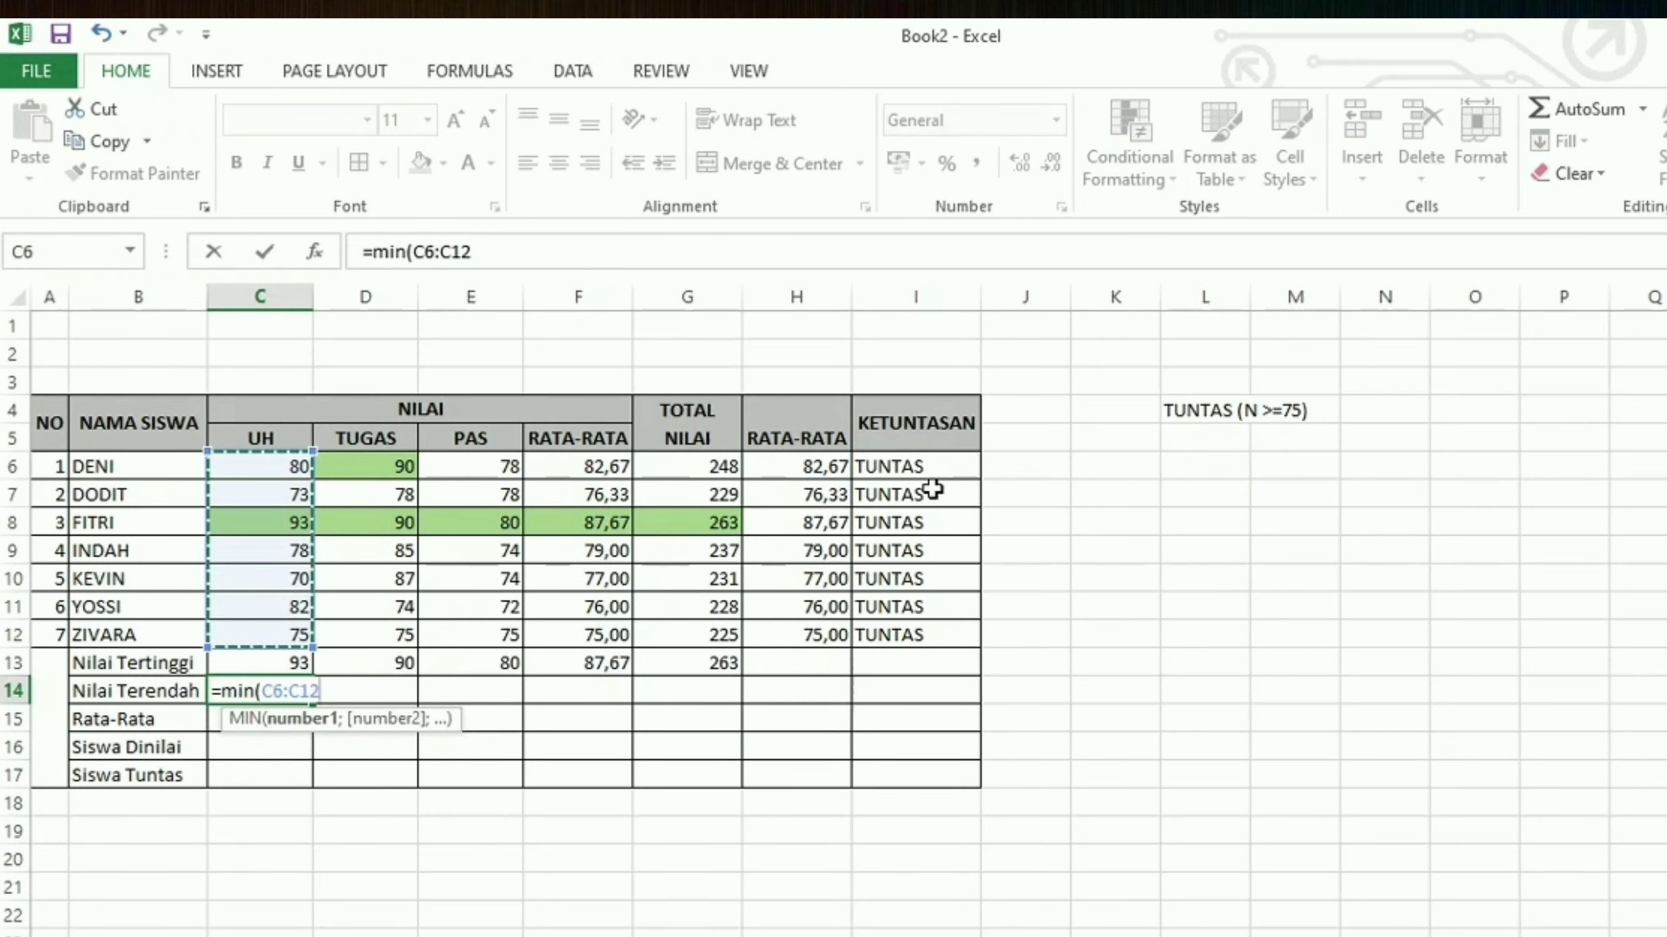
text())
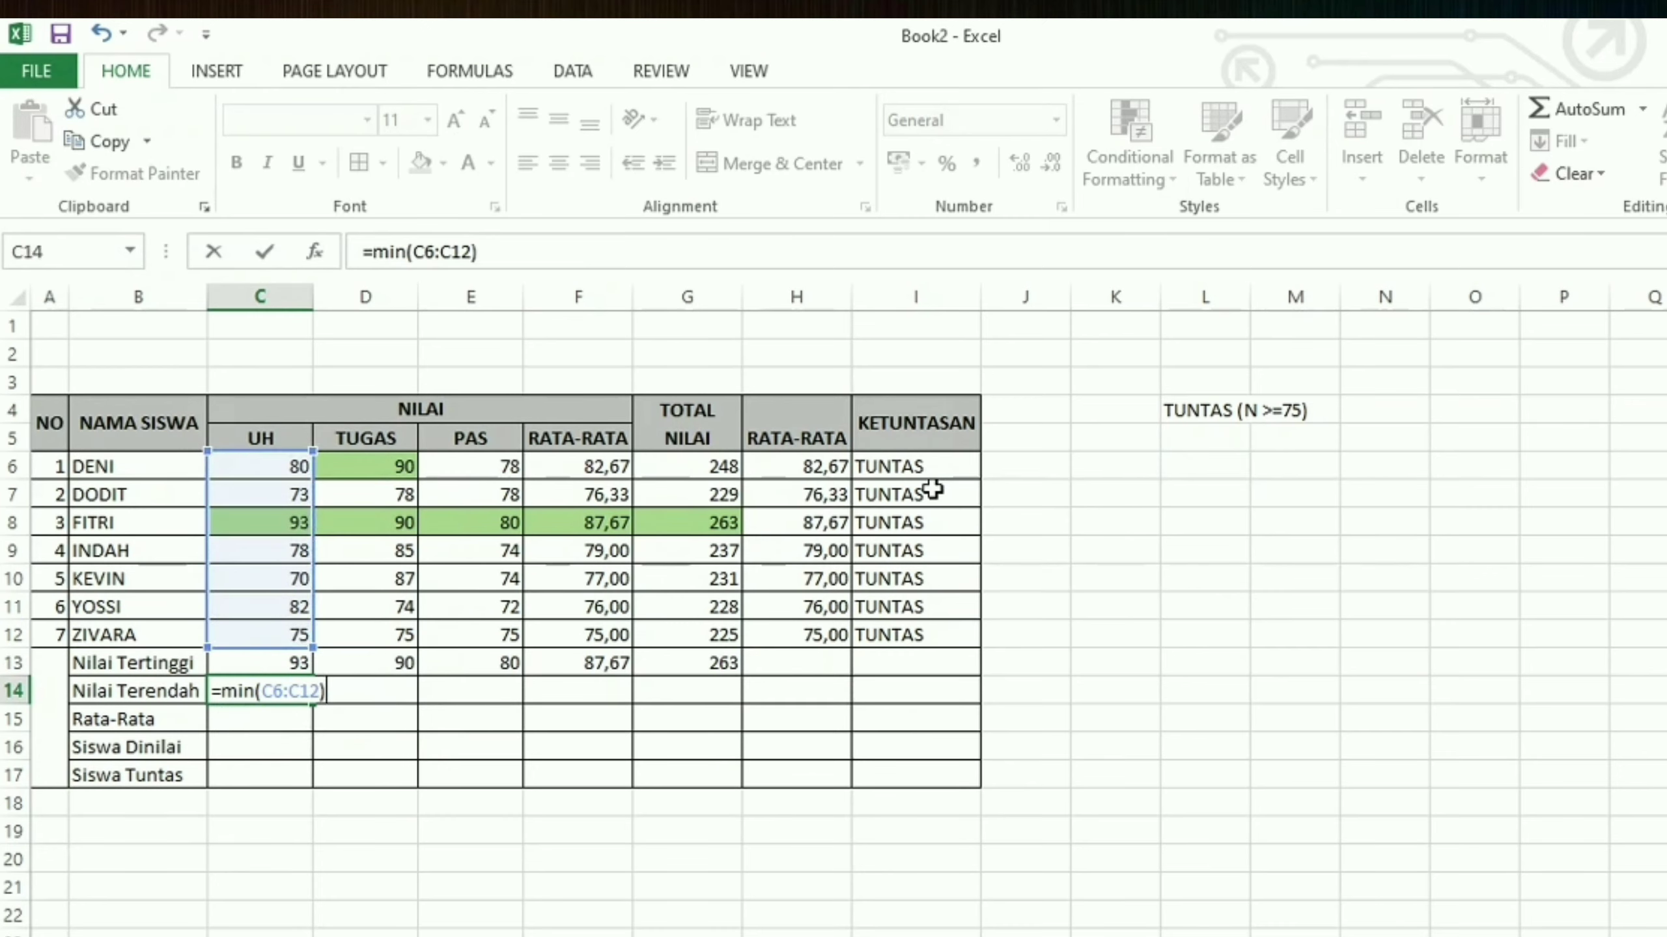
key(Return)
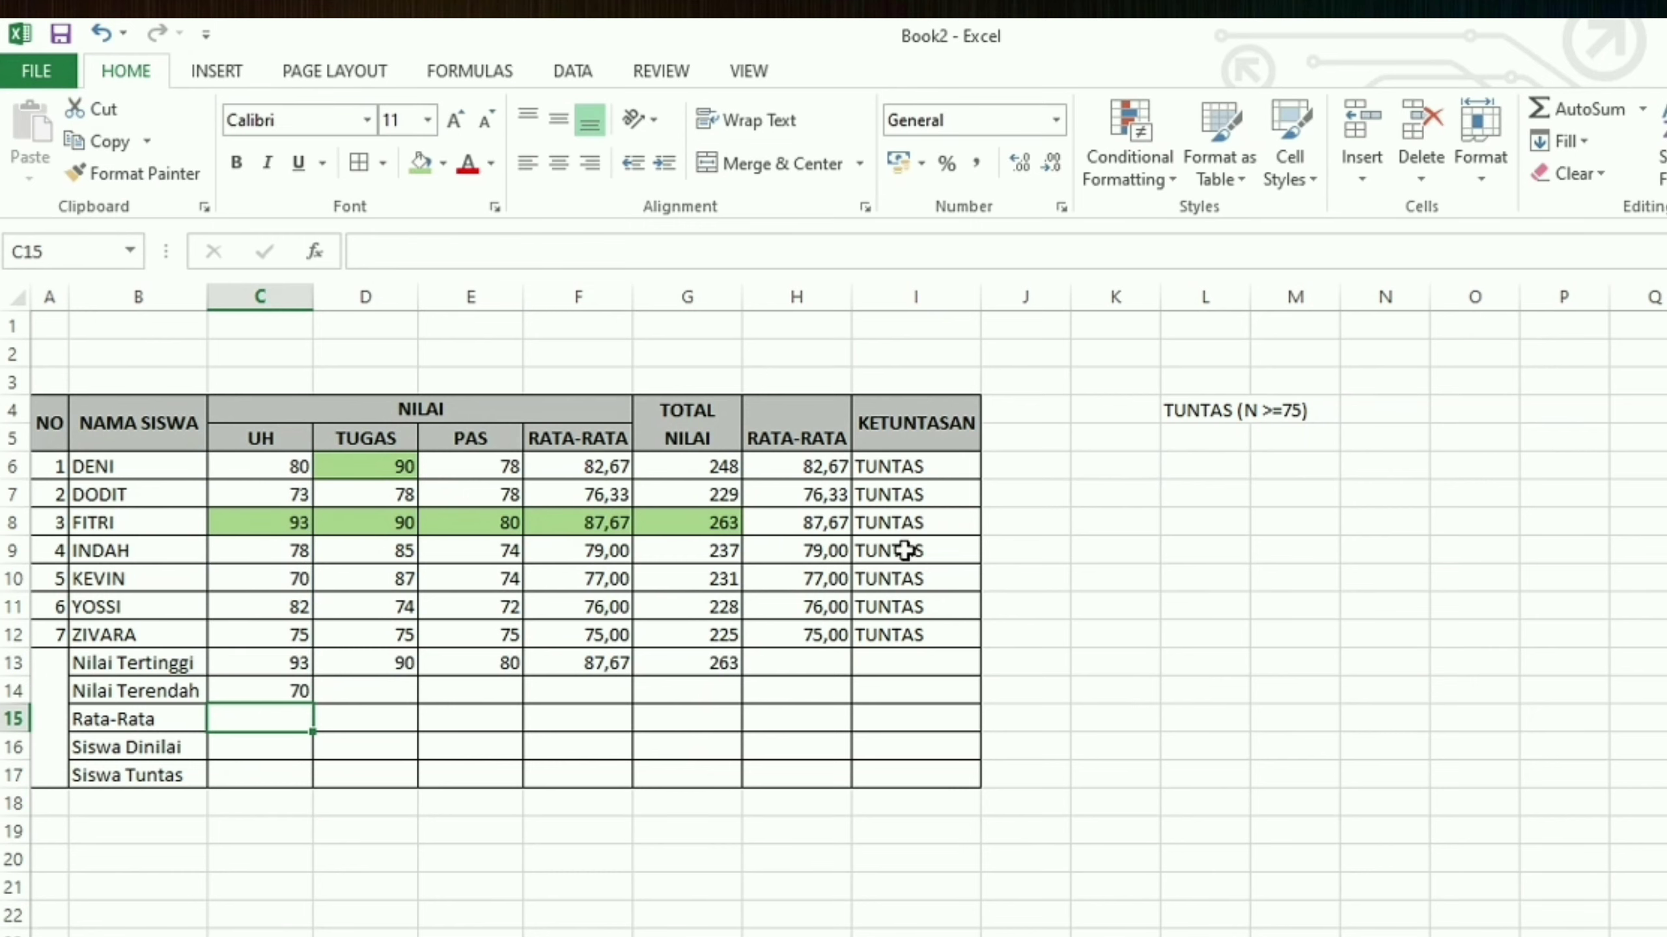
Shade the lowest UH score in C10 orange and fill the MIN formula from C14 across to G14.
click(226, 686)
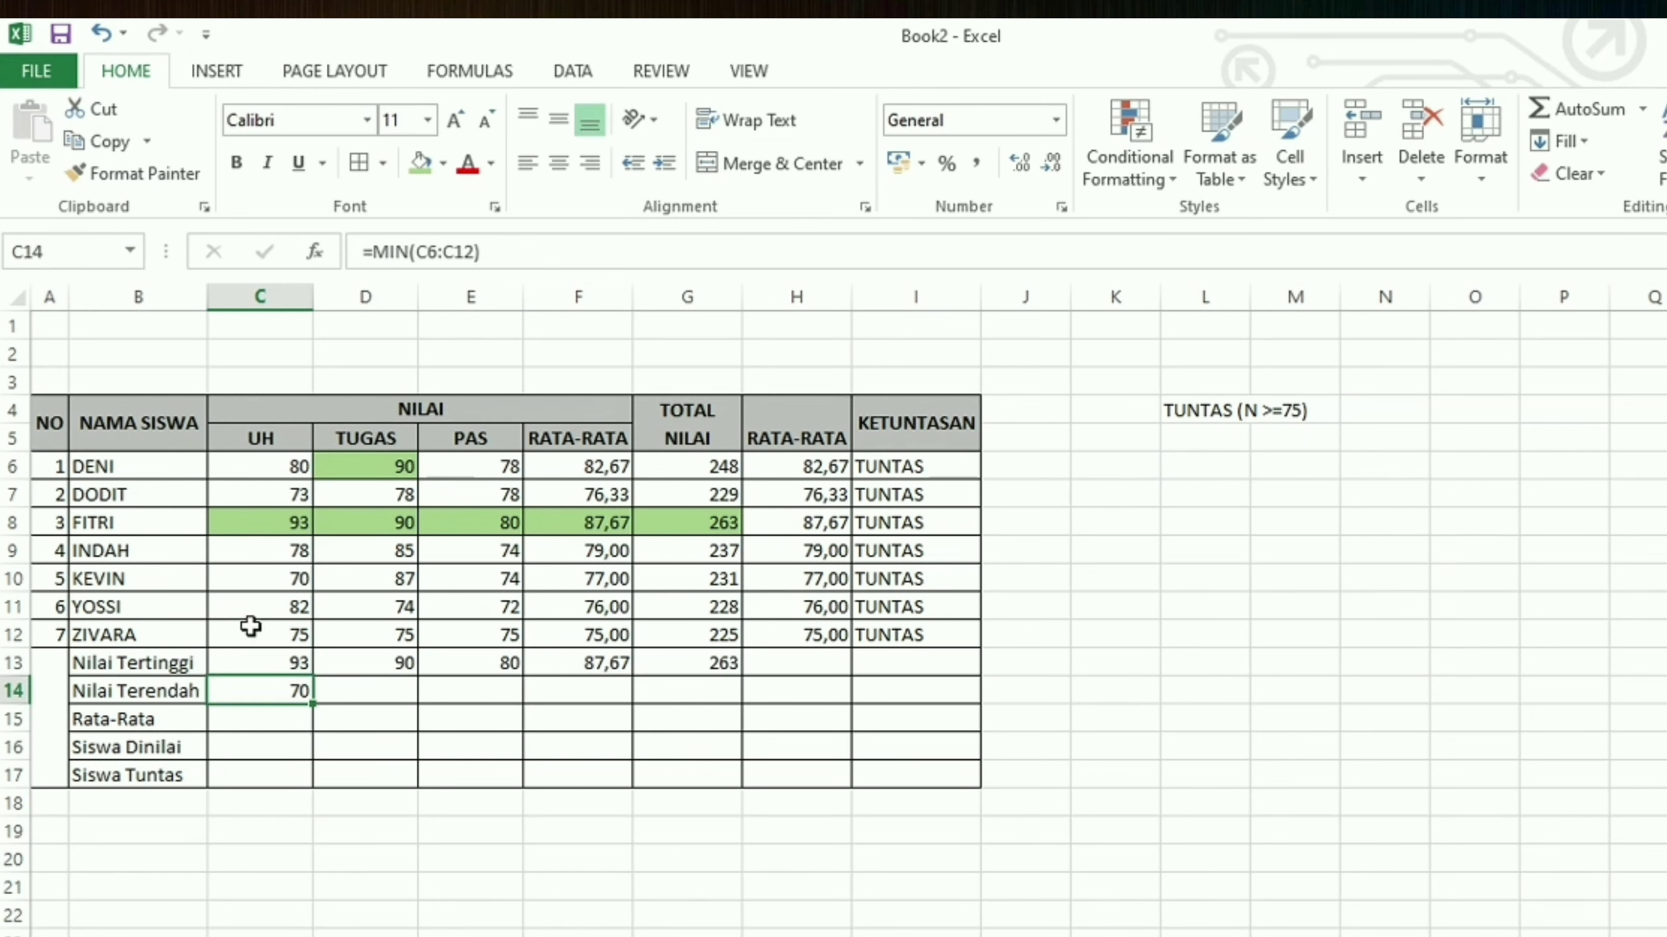
click(275, 575)
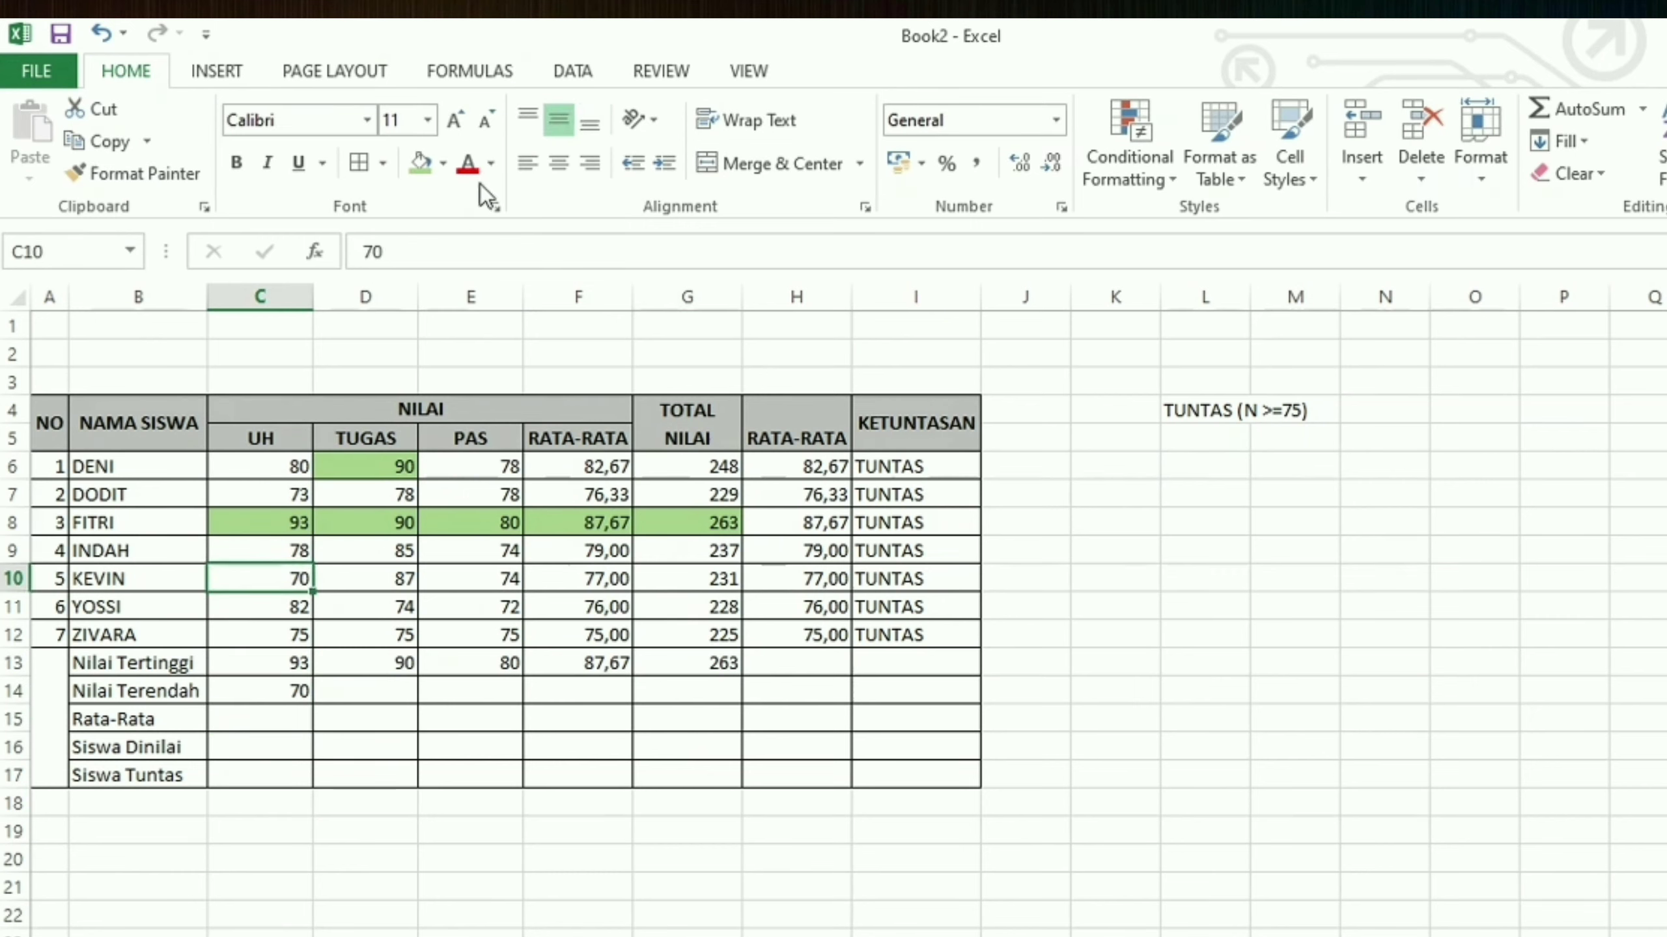
click(443, 164)
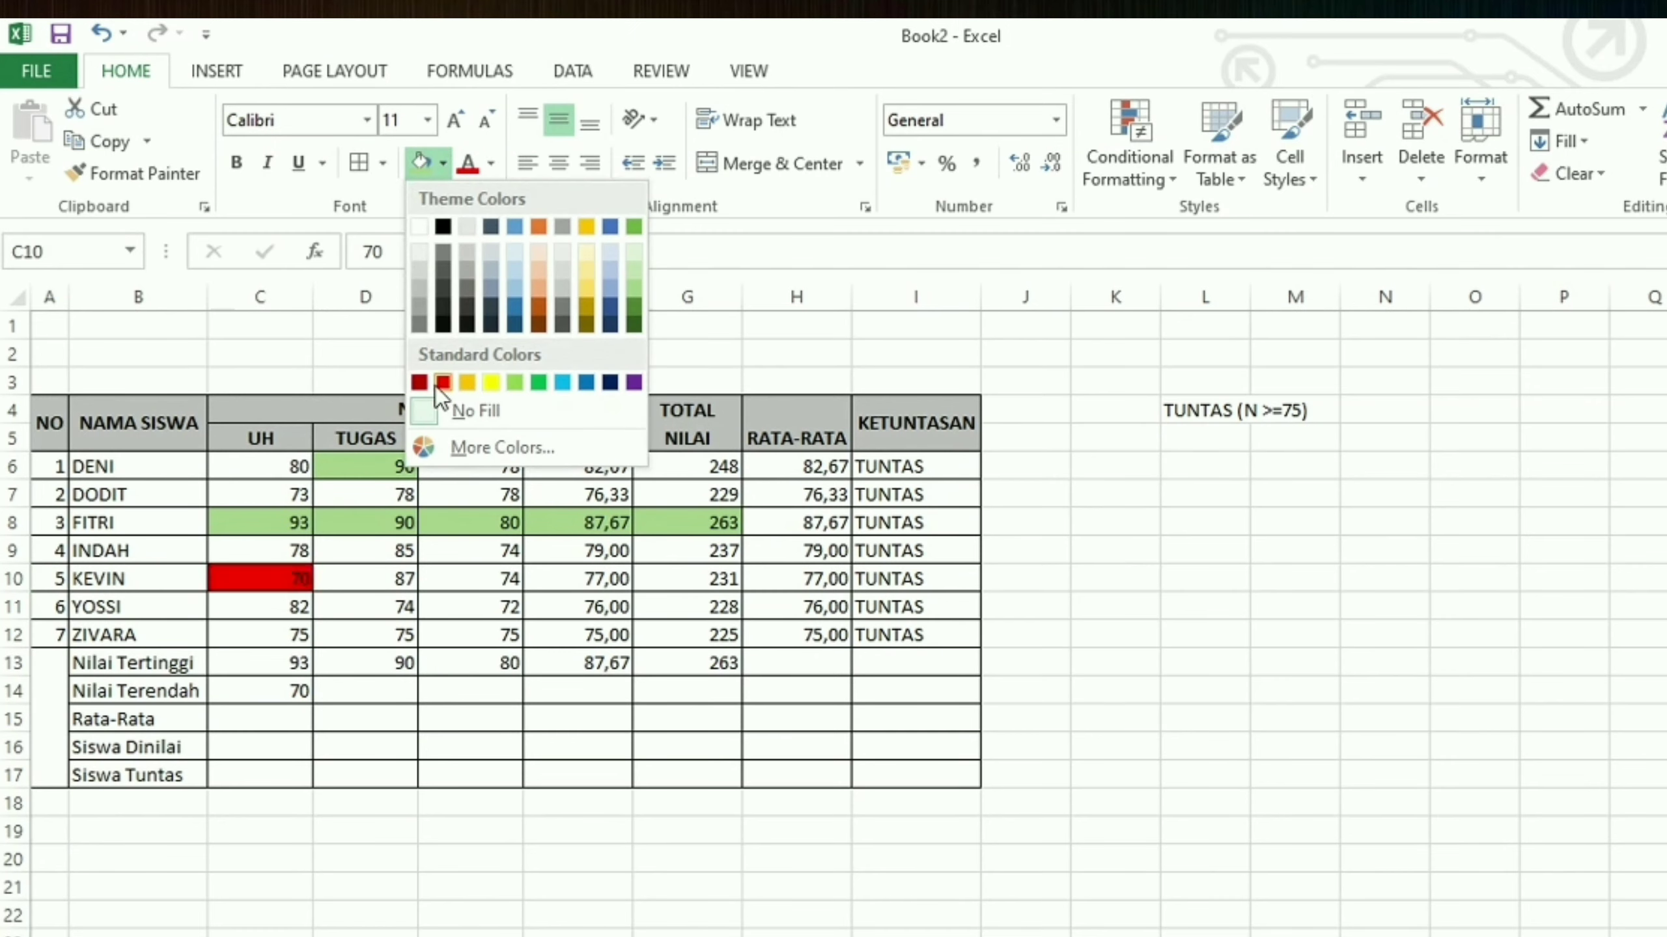
click(537, 226)
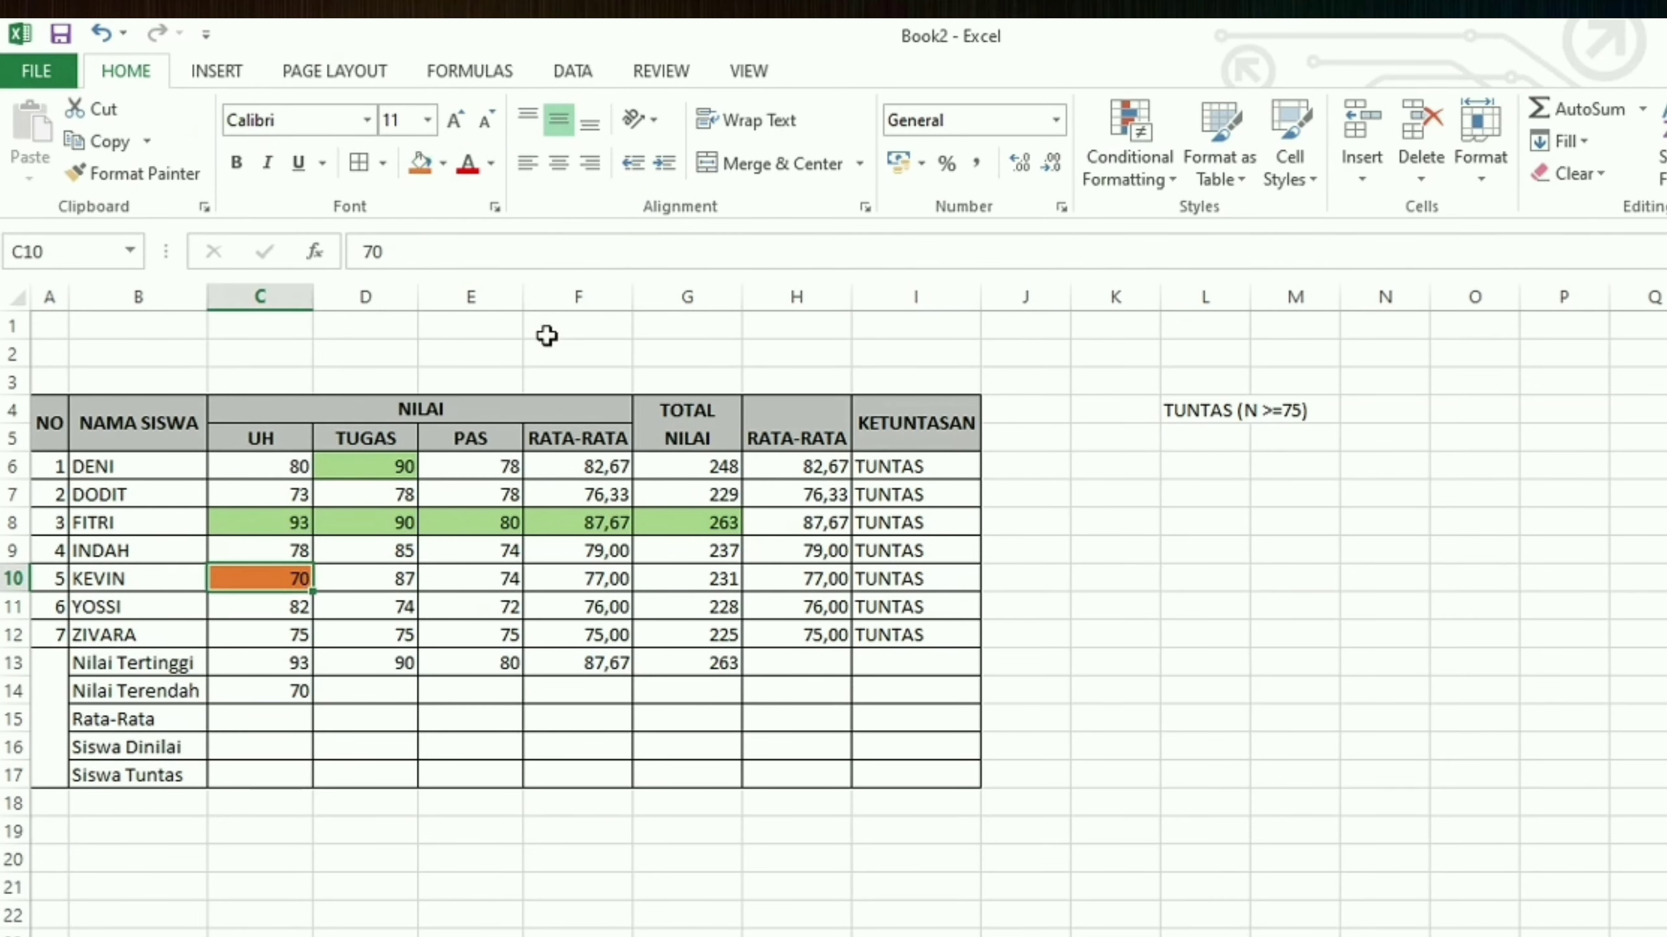
click(304, 693)
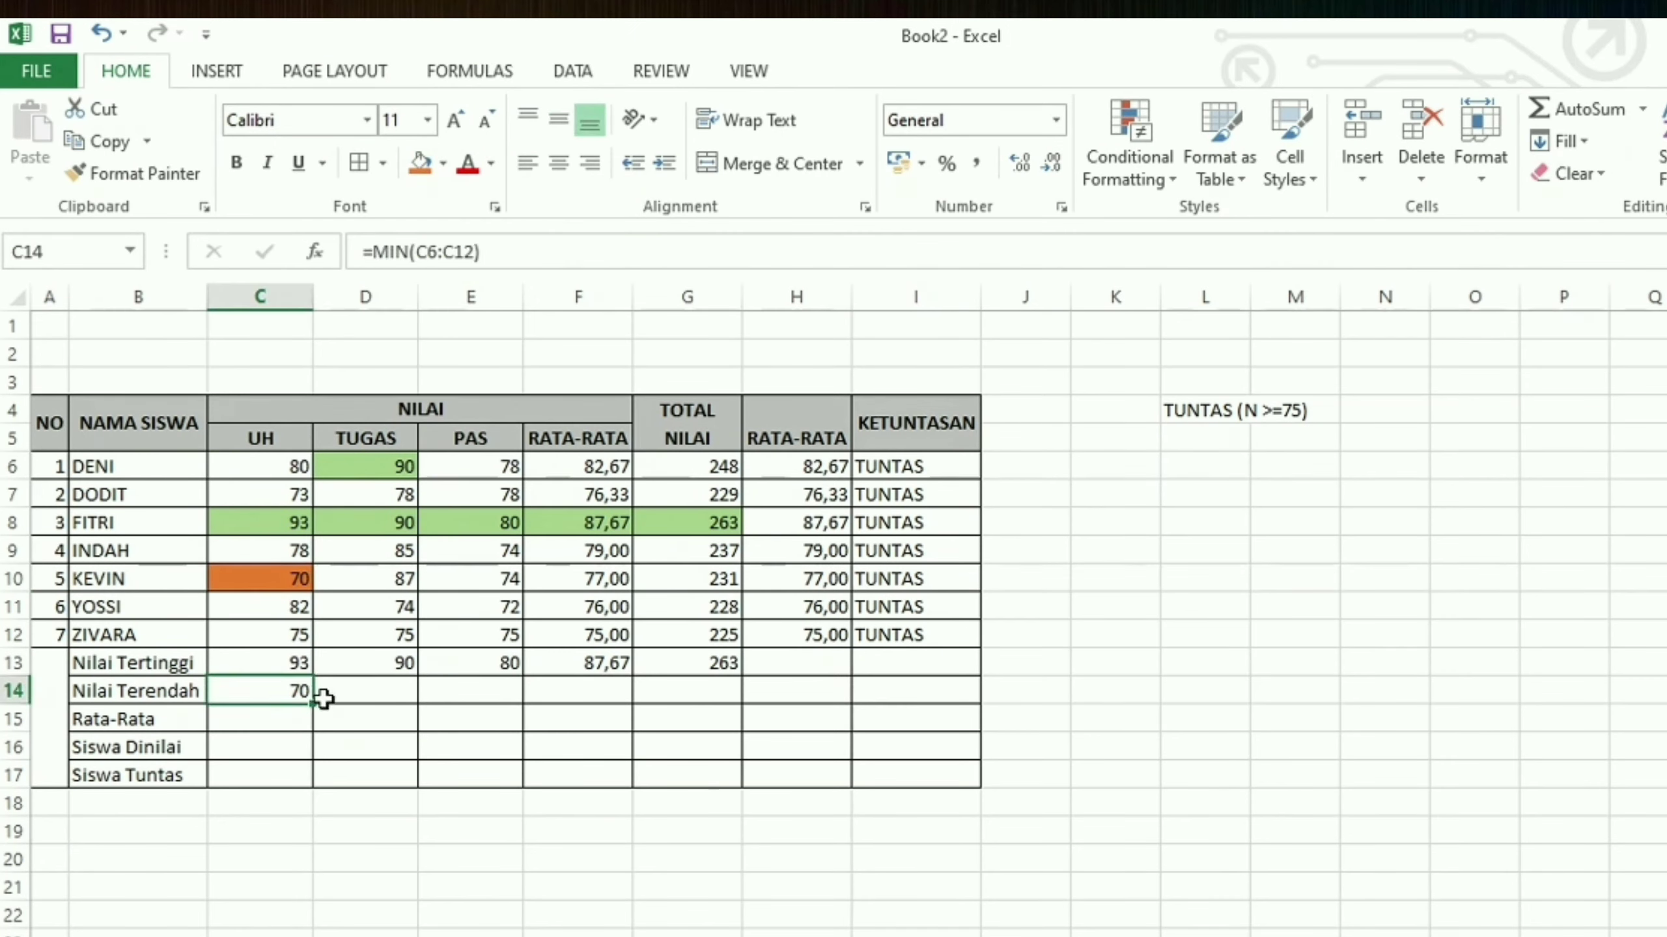
drag(312, 701, 725, 693)
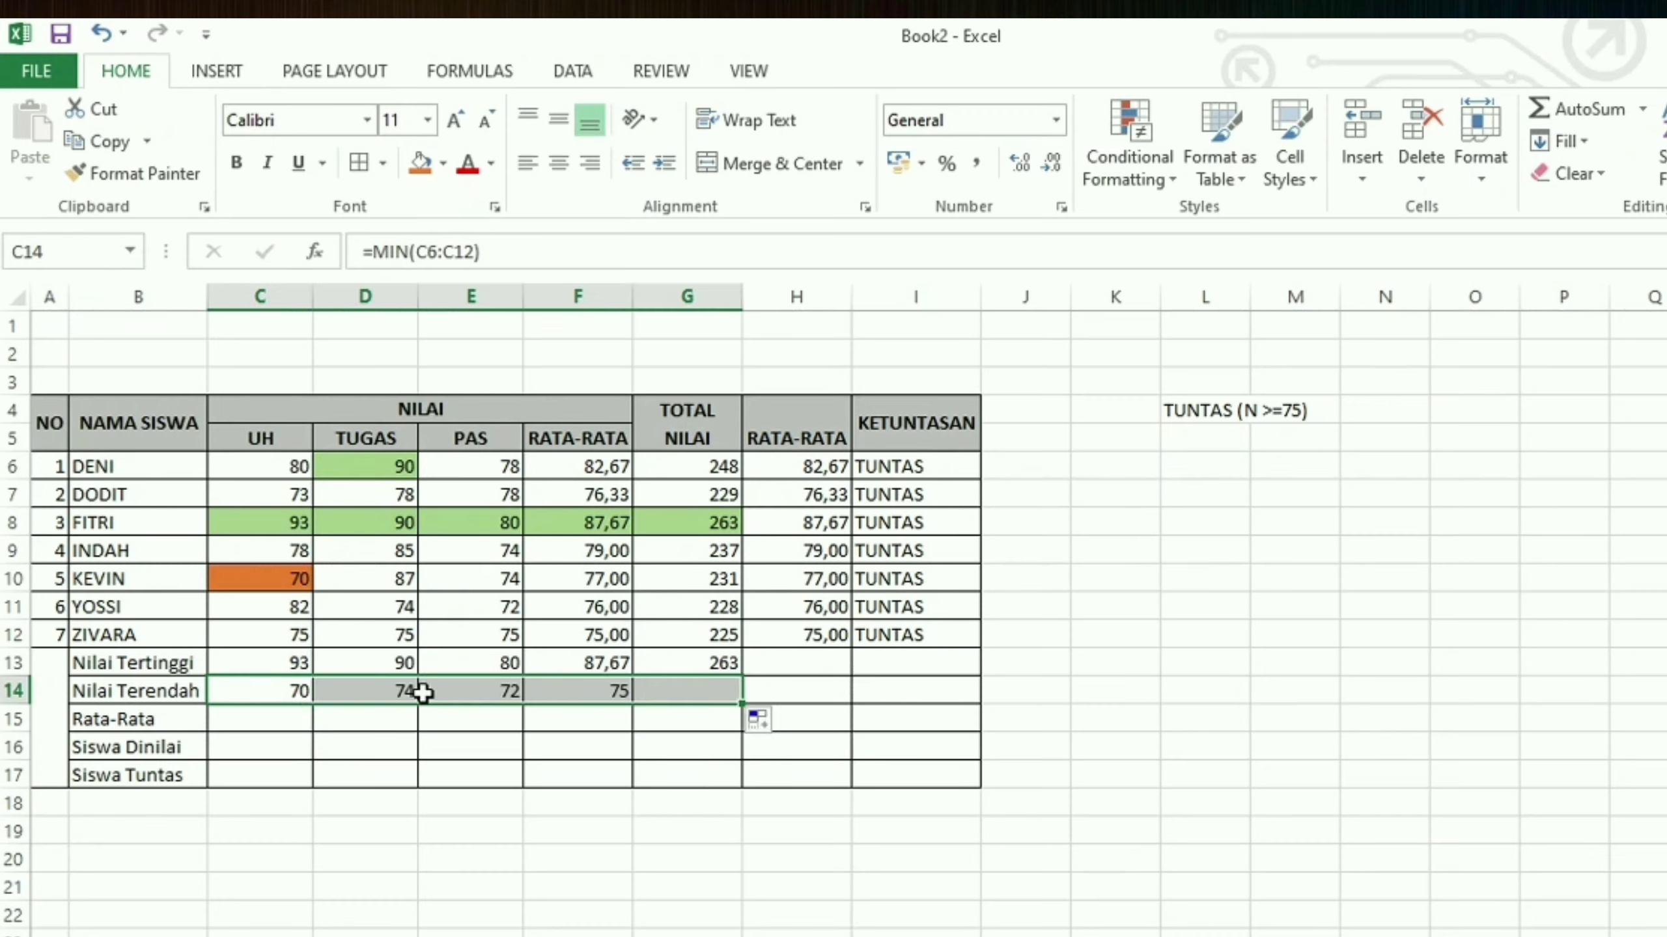
Shade the lowest TUGAS score in D11 and the lowest PAS score in E11 orange.
click(398, 607)
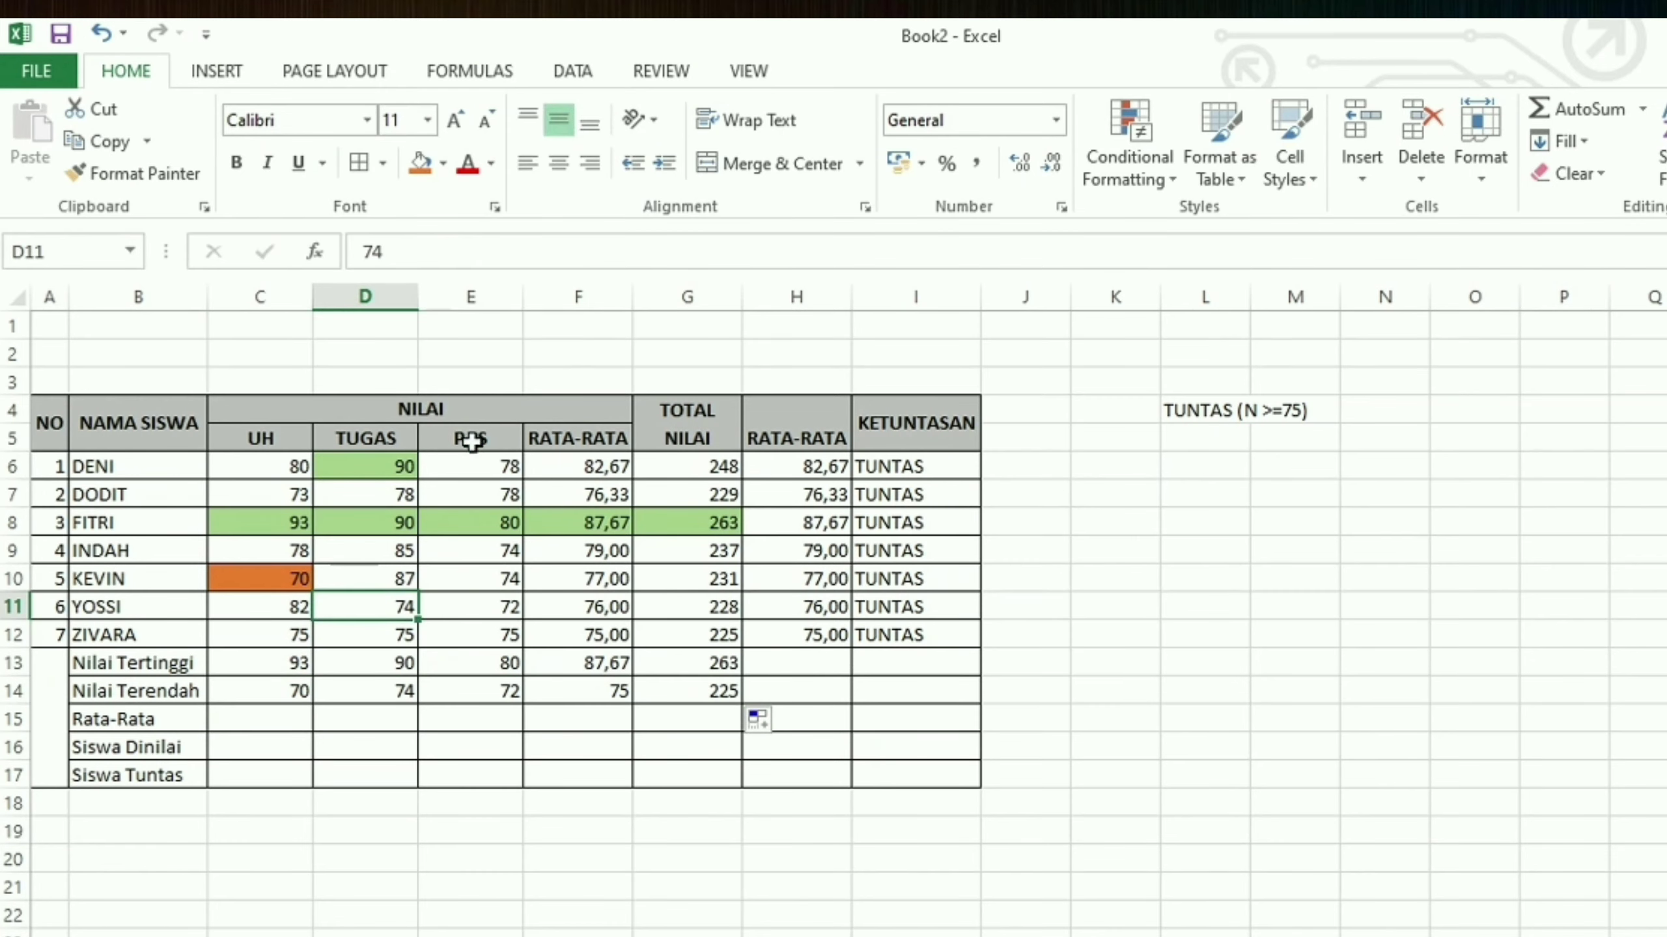
click(420, 163)
click(434, 691)
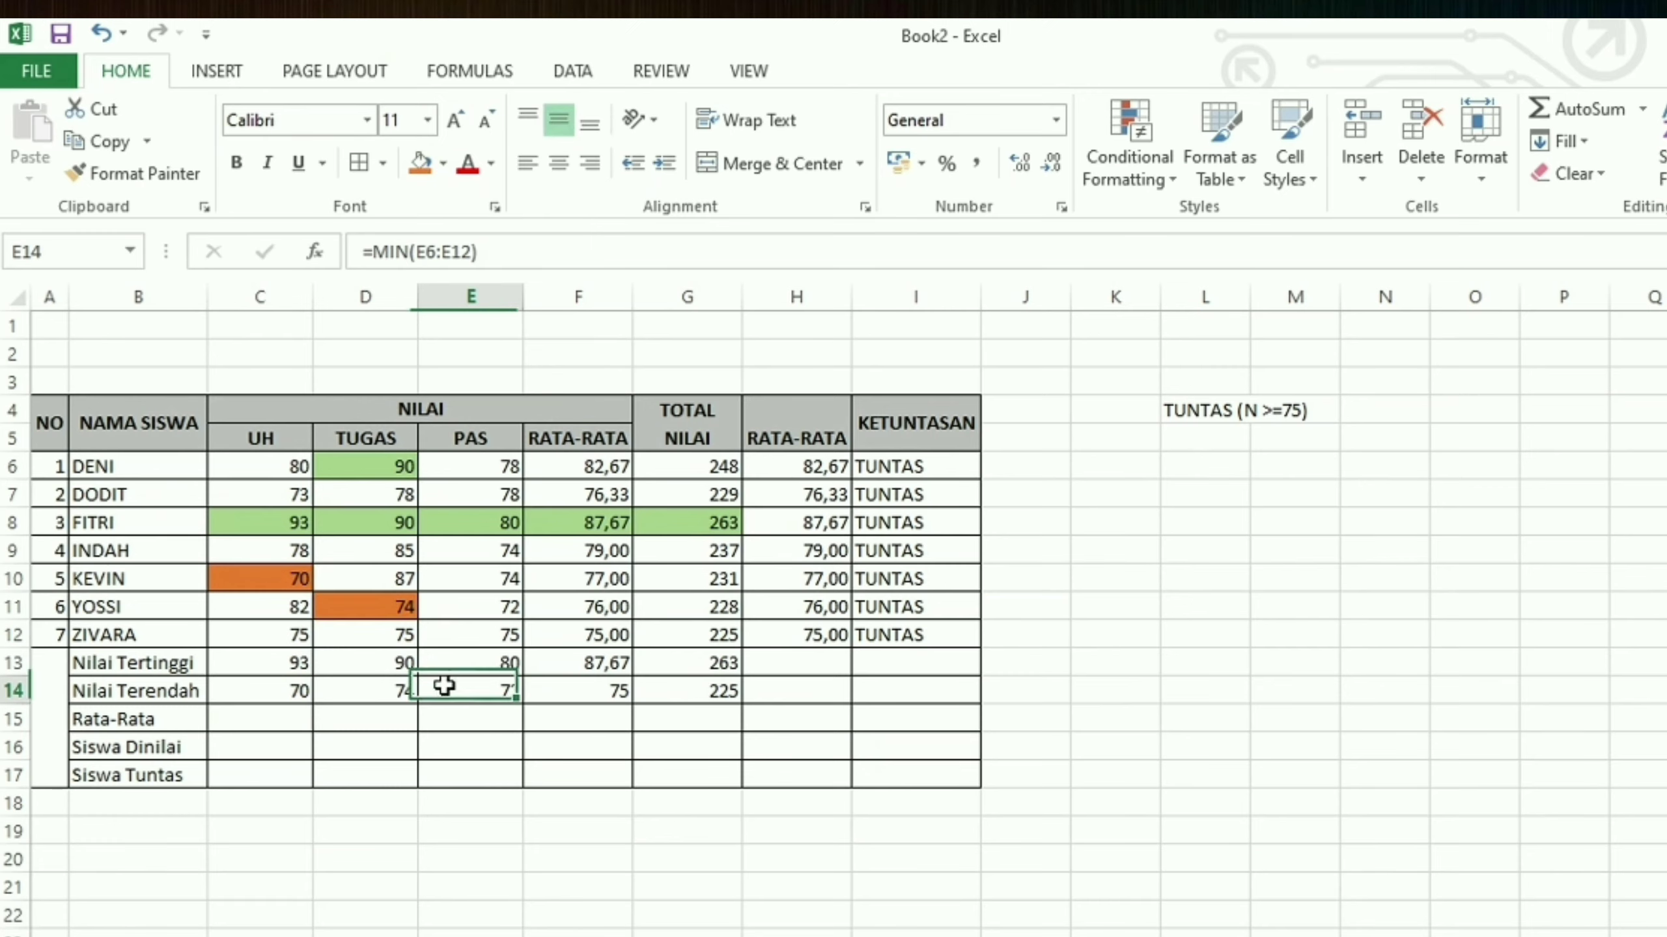
click(441, 609)
click(419, 163)
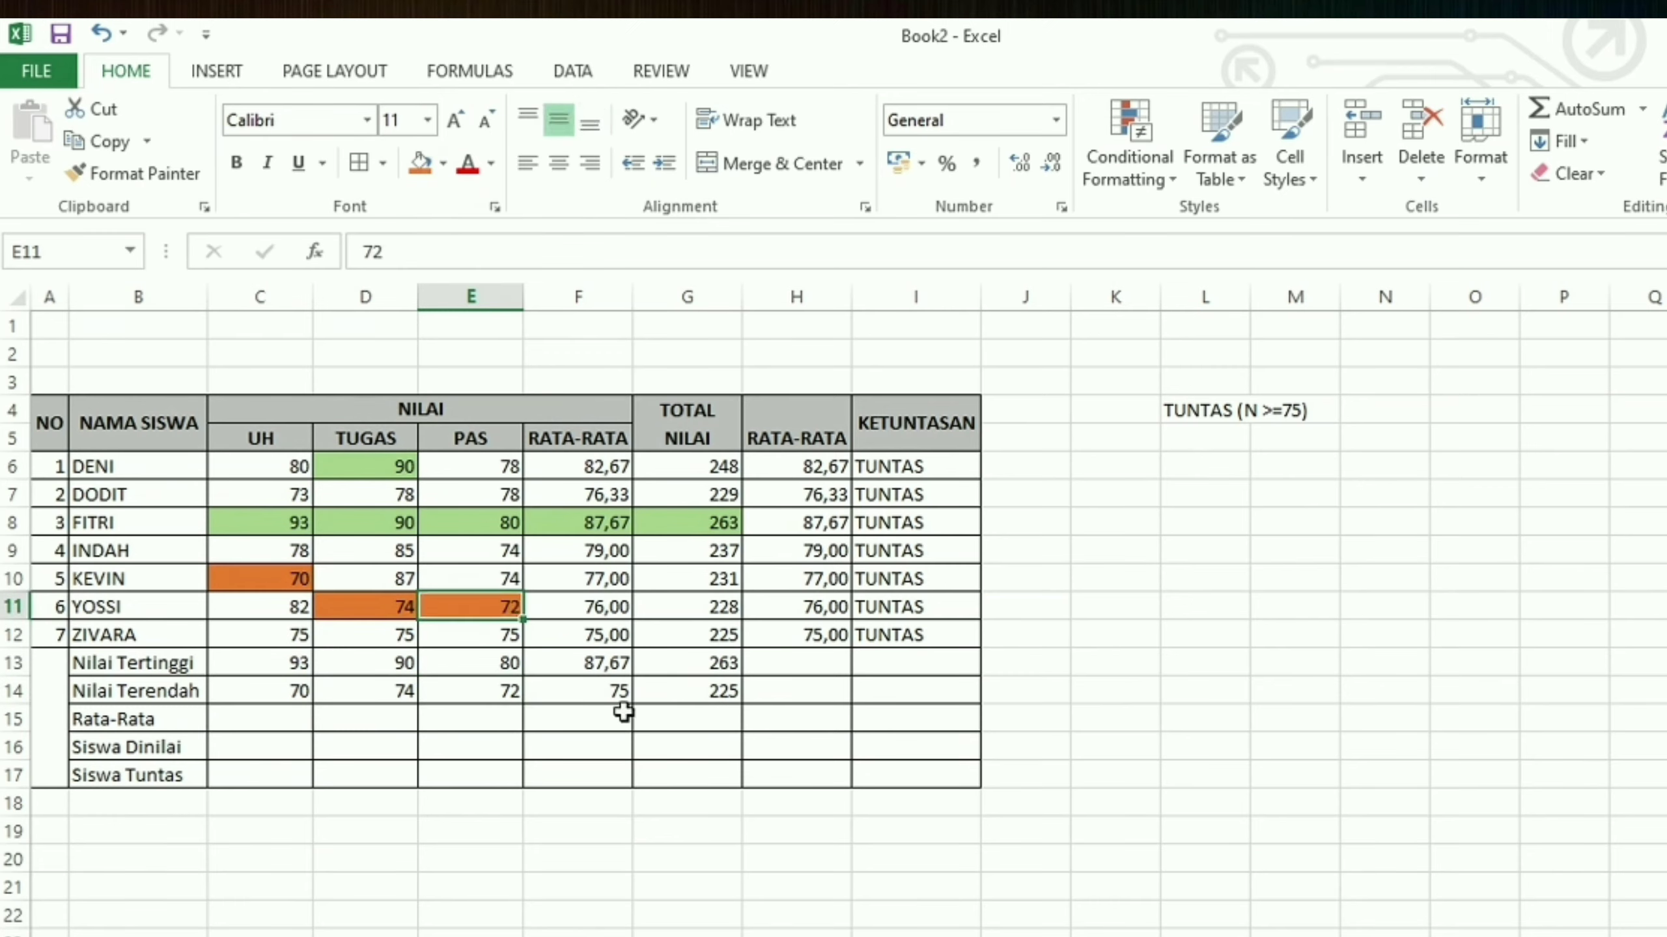
Shade the lowest average in F12 and the lowest total in G12 with the same orange fill.
click(596, 690)
click(586, 633)
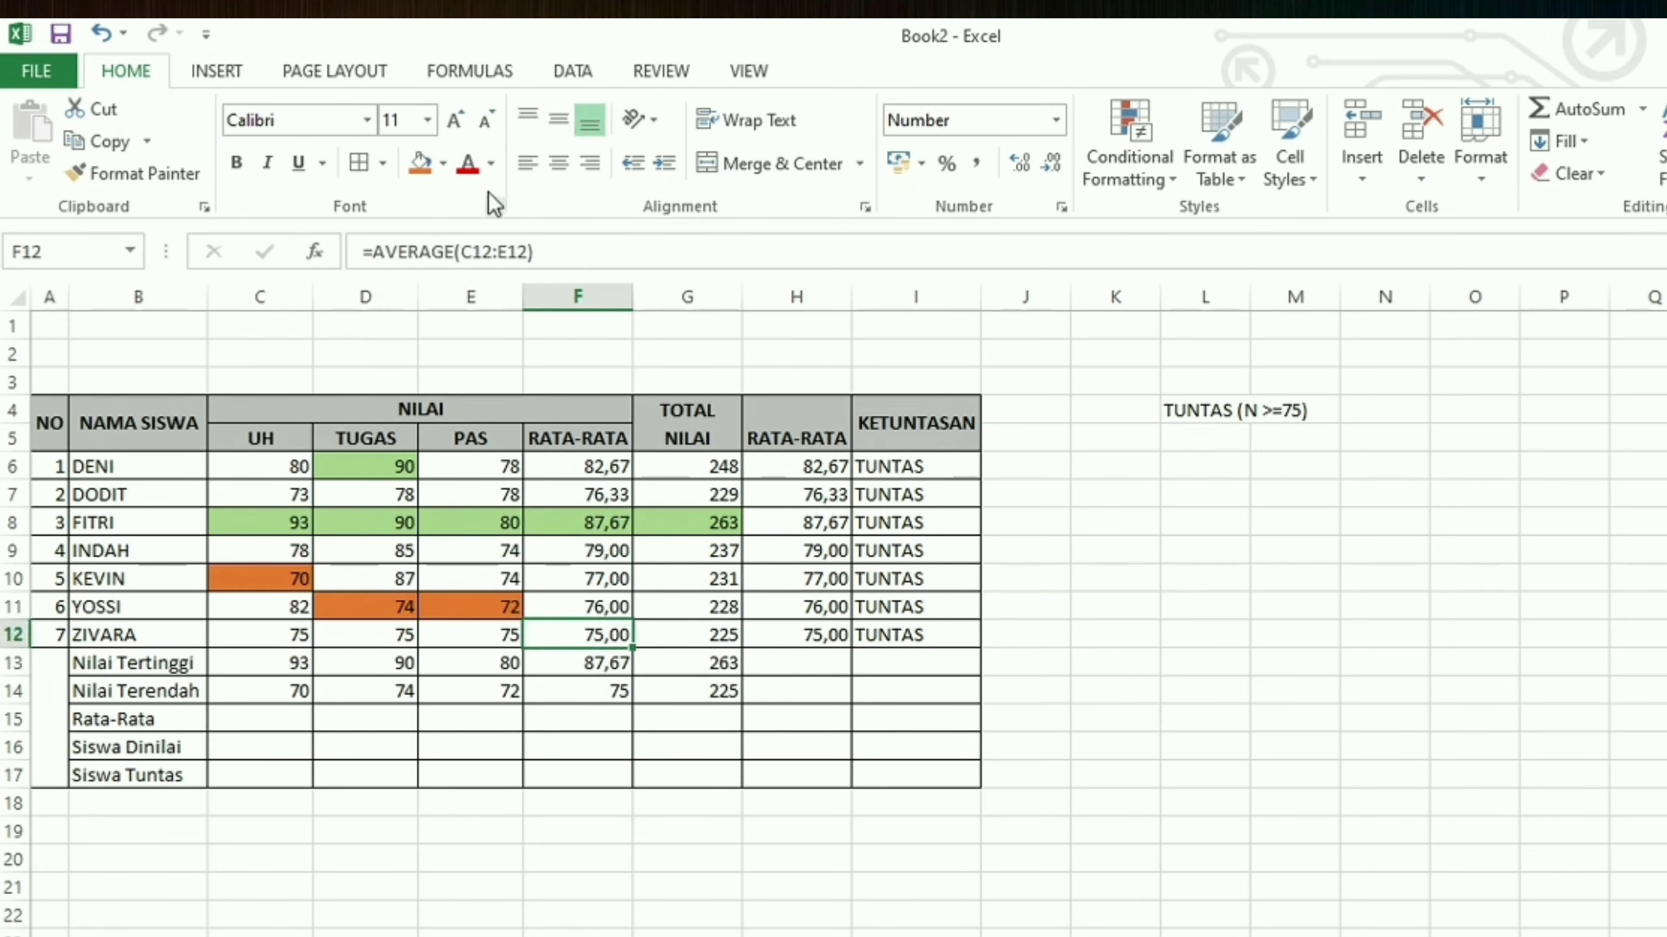
click(410, 164)
click(701, 691)
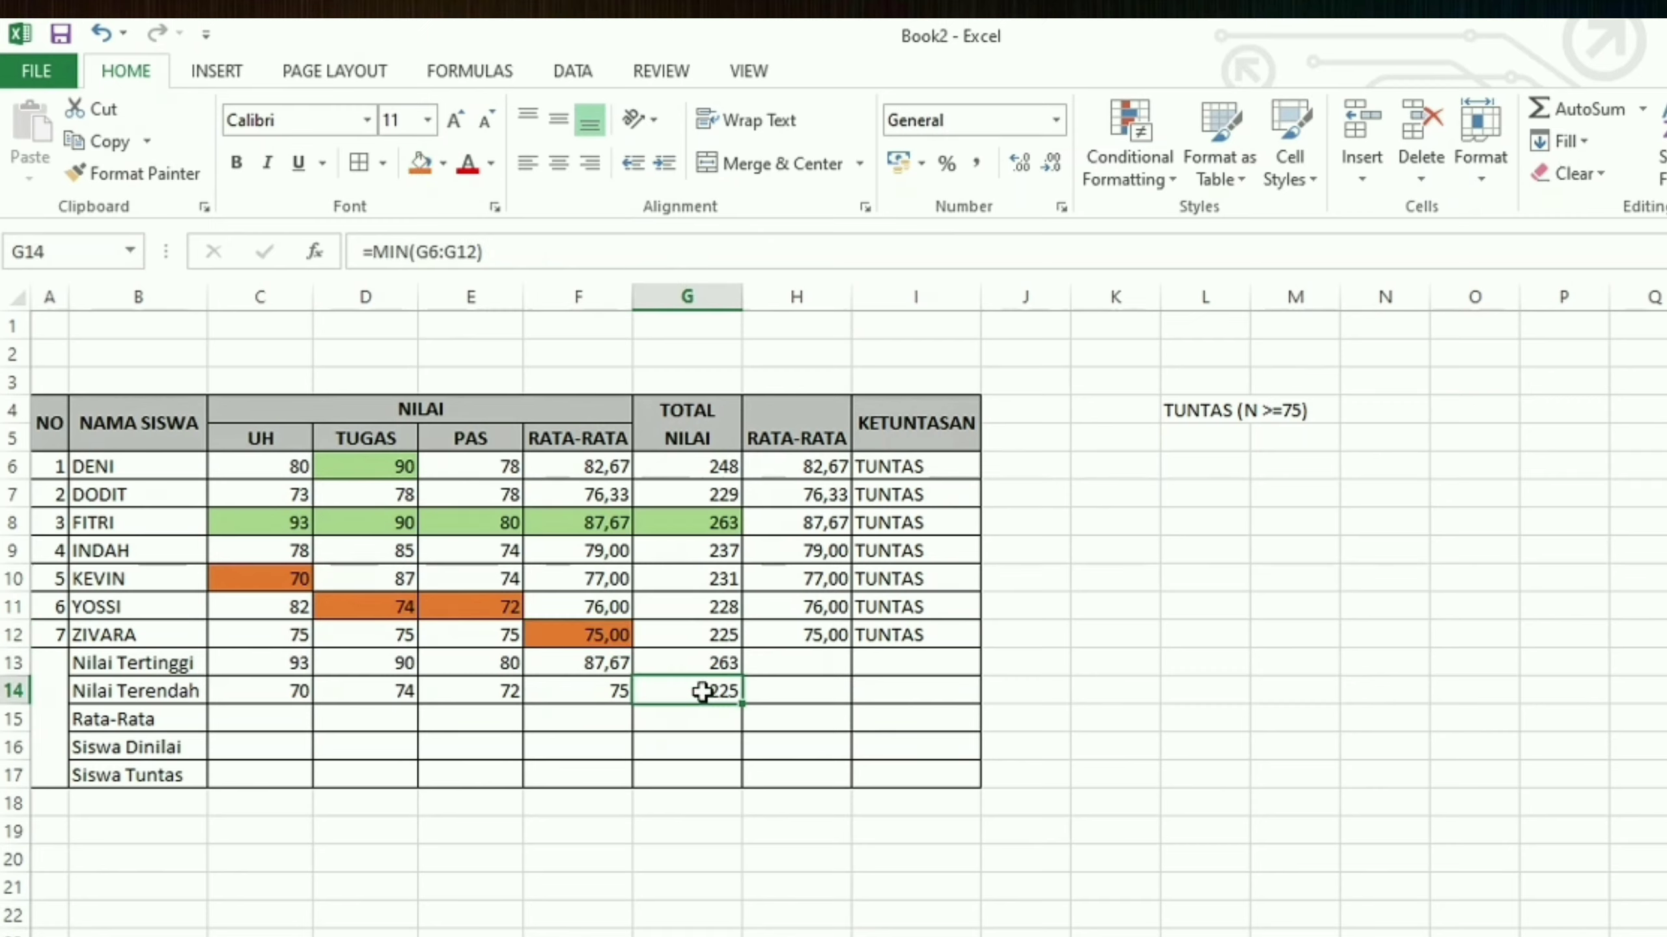
click(686, 634)
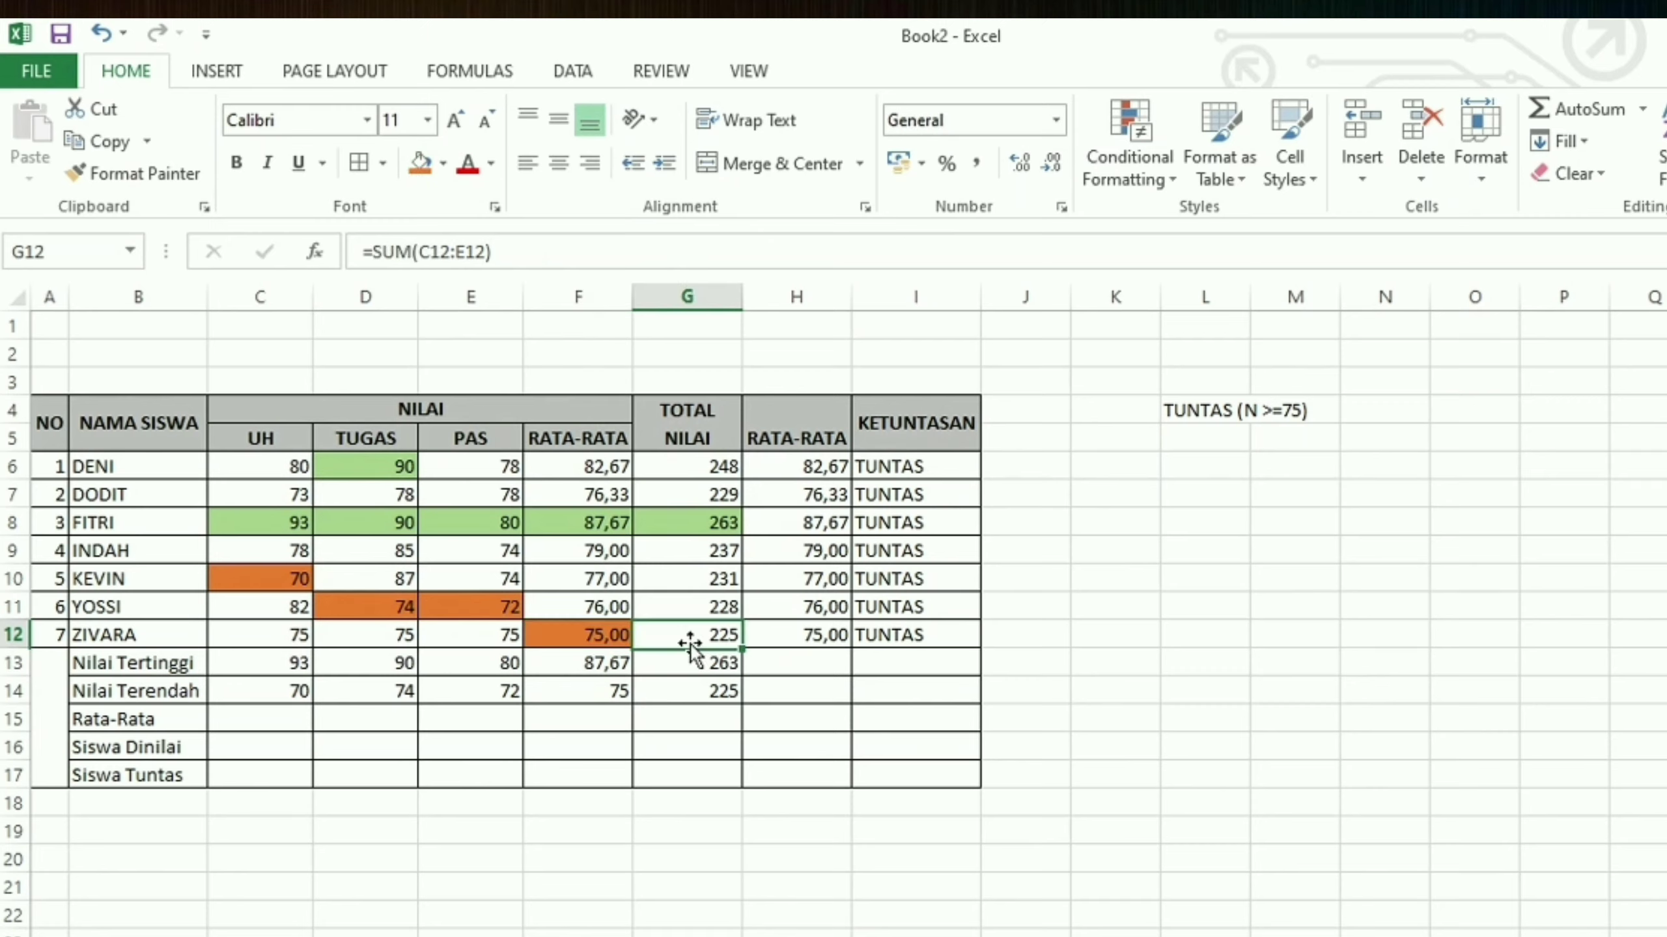
click(420, 163)
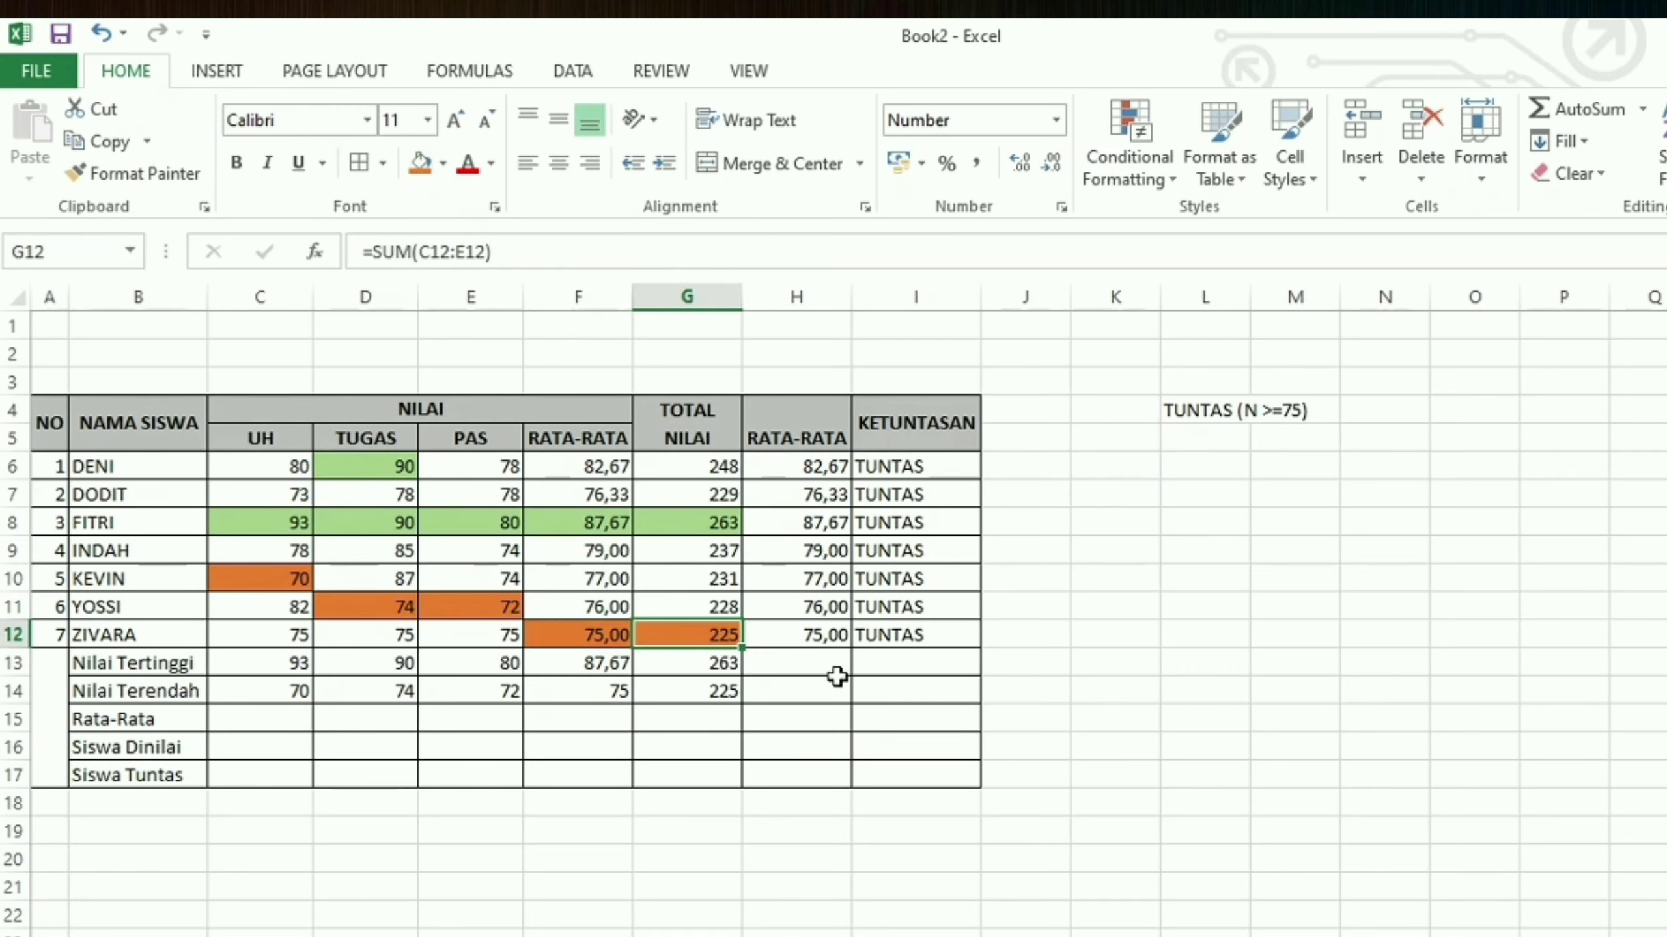
click(222, 721)
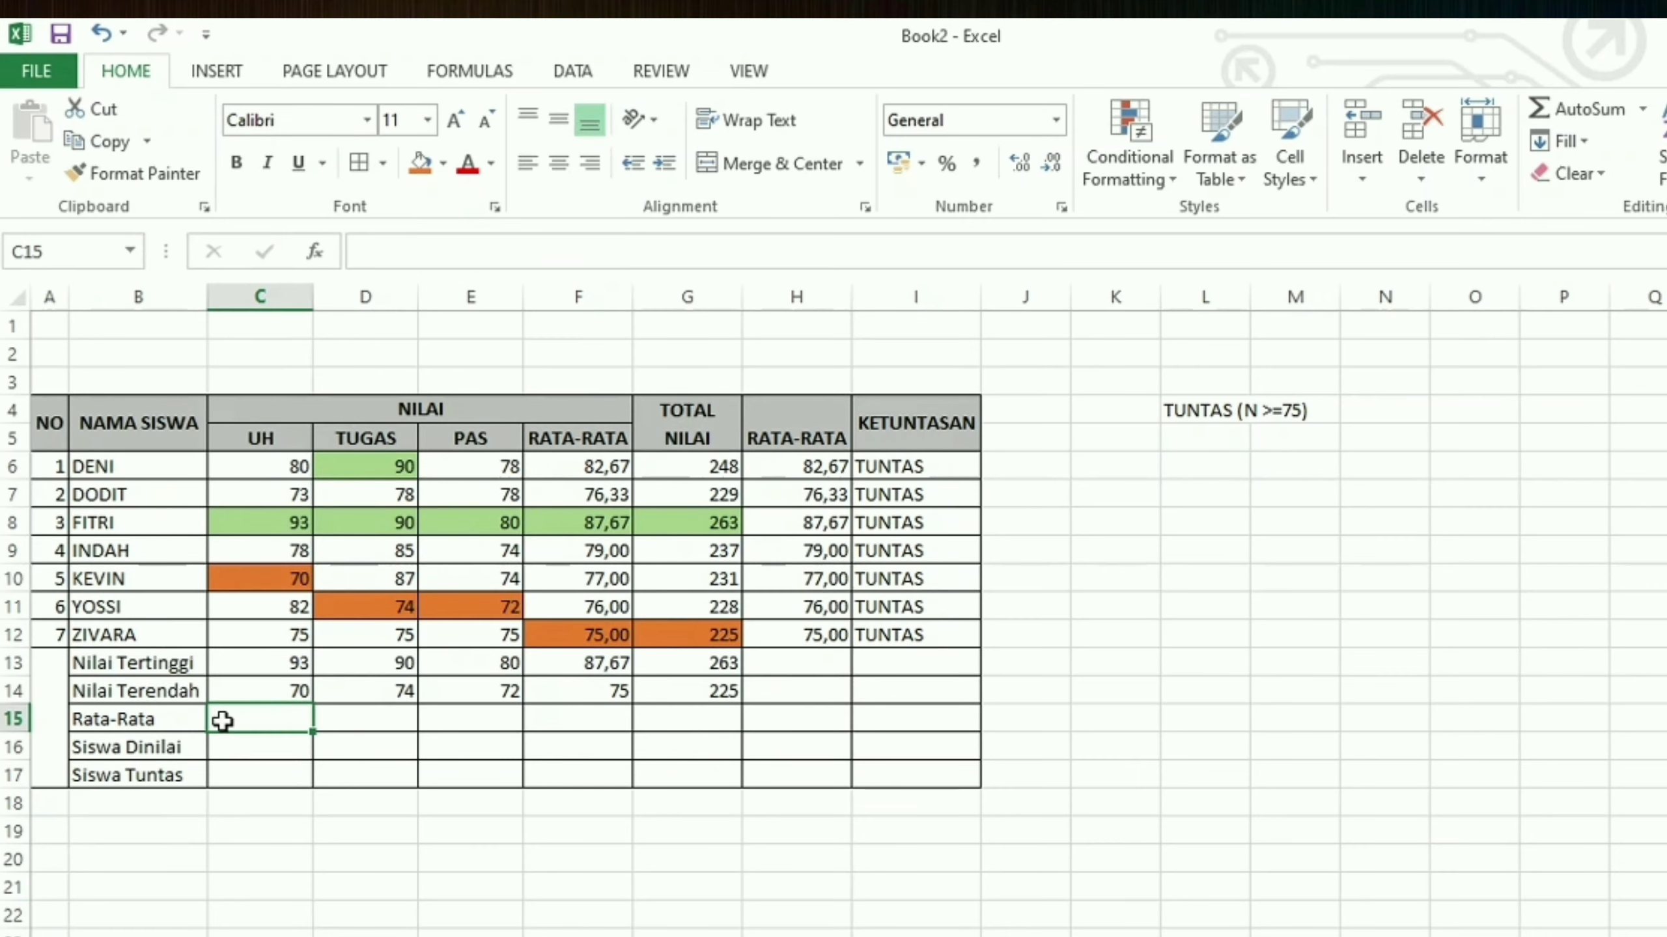
click(836, 467)
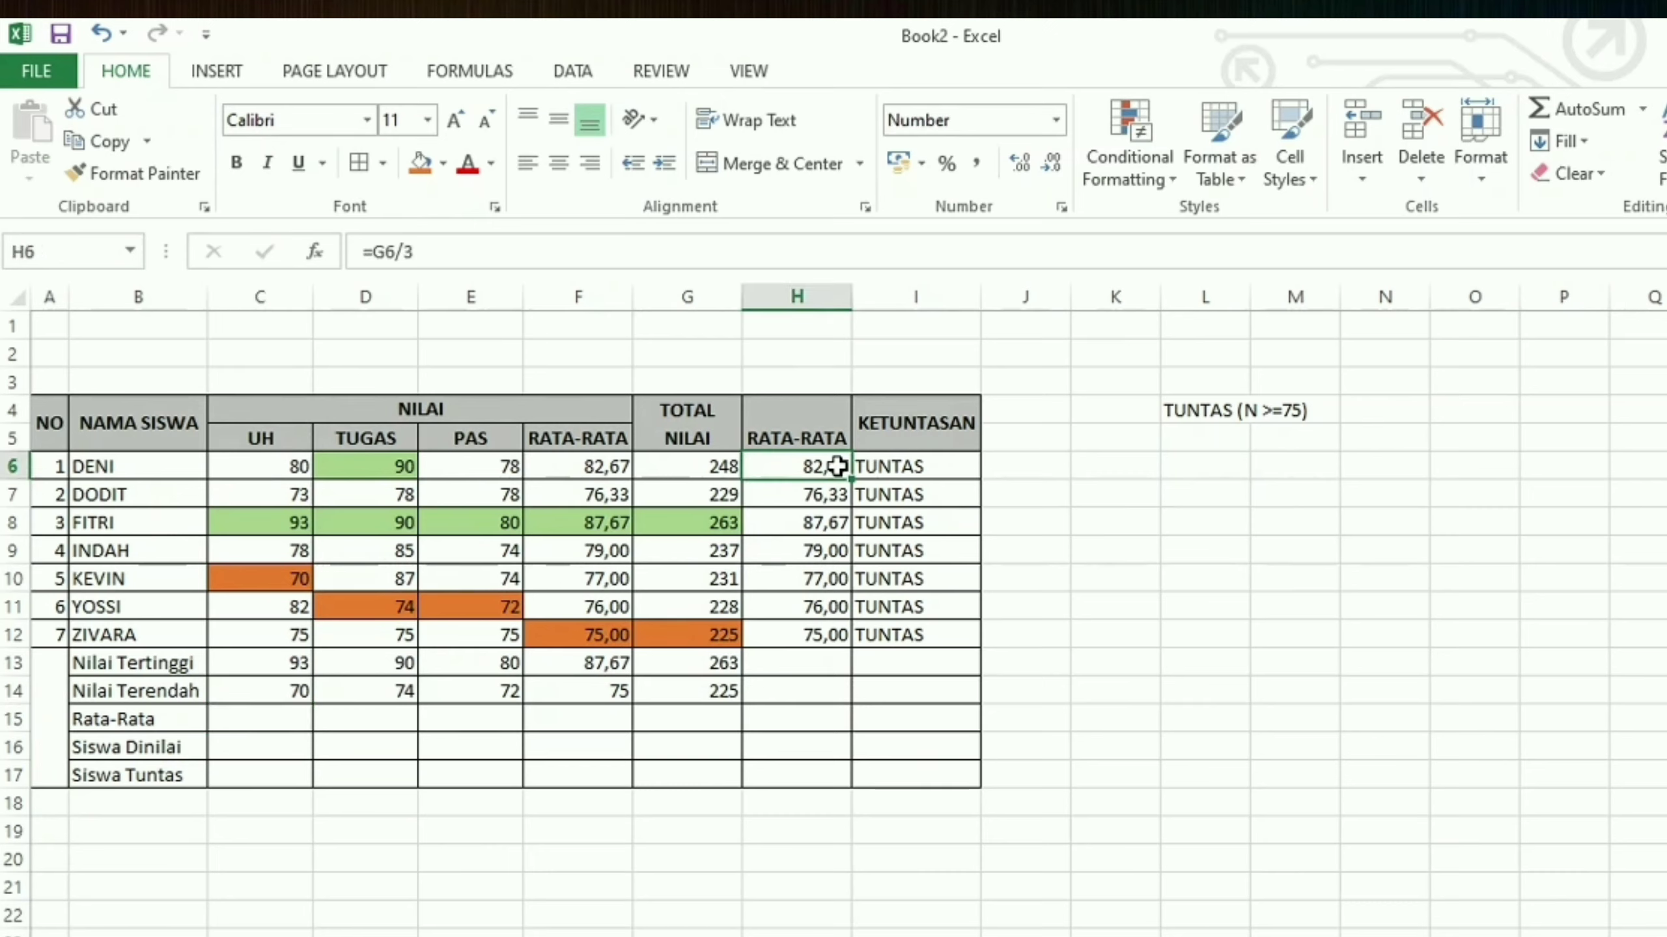
click(566, 471)
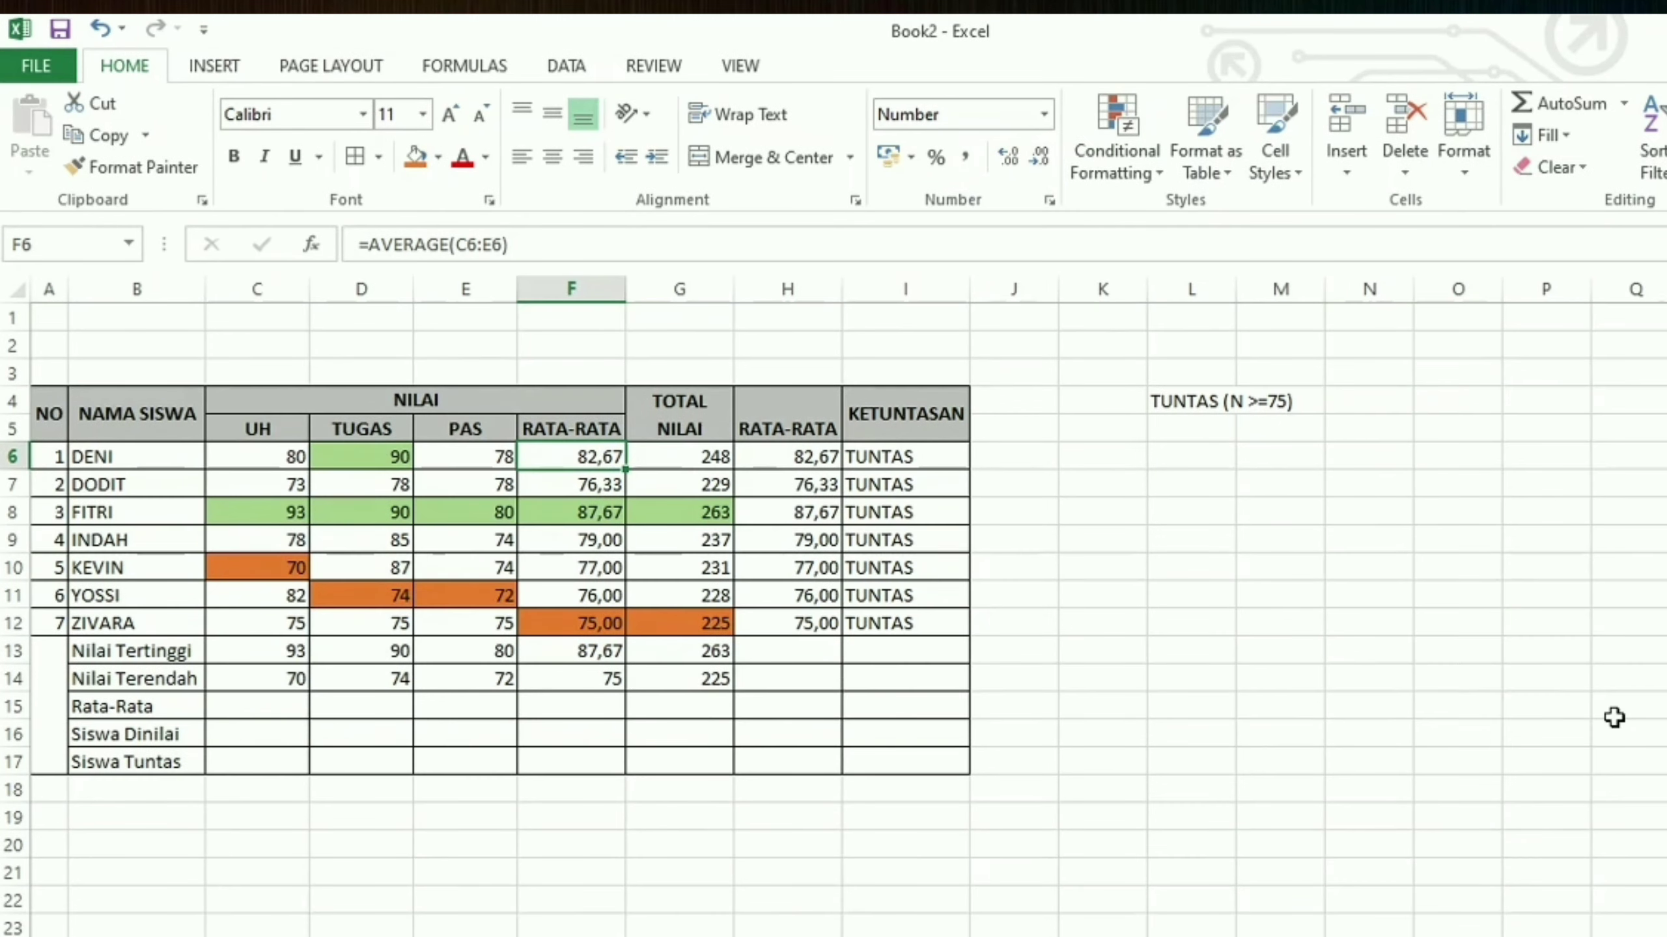
Enter the formula =average(C6:C12) in C15 to get the UH average for the Rata-Rata row.
click(299, 708)
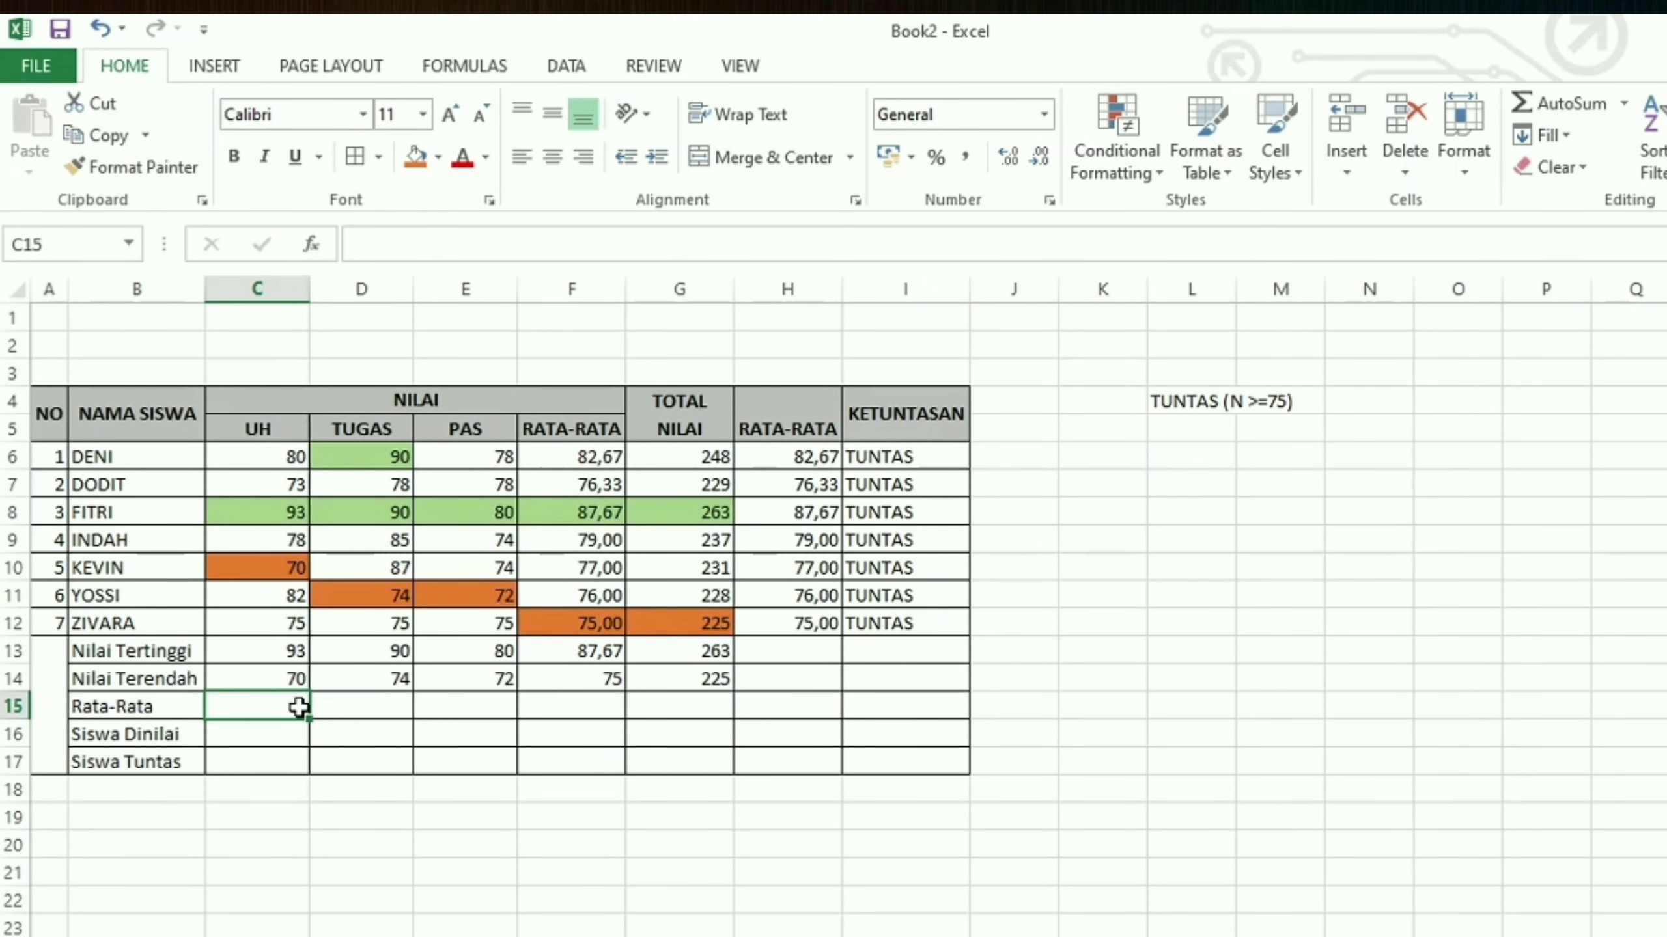
text(=)
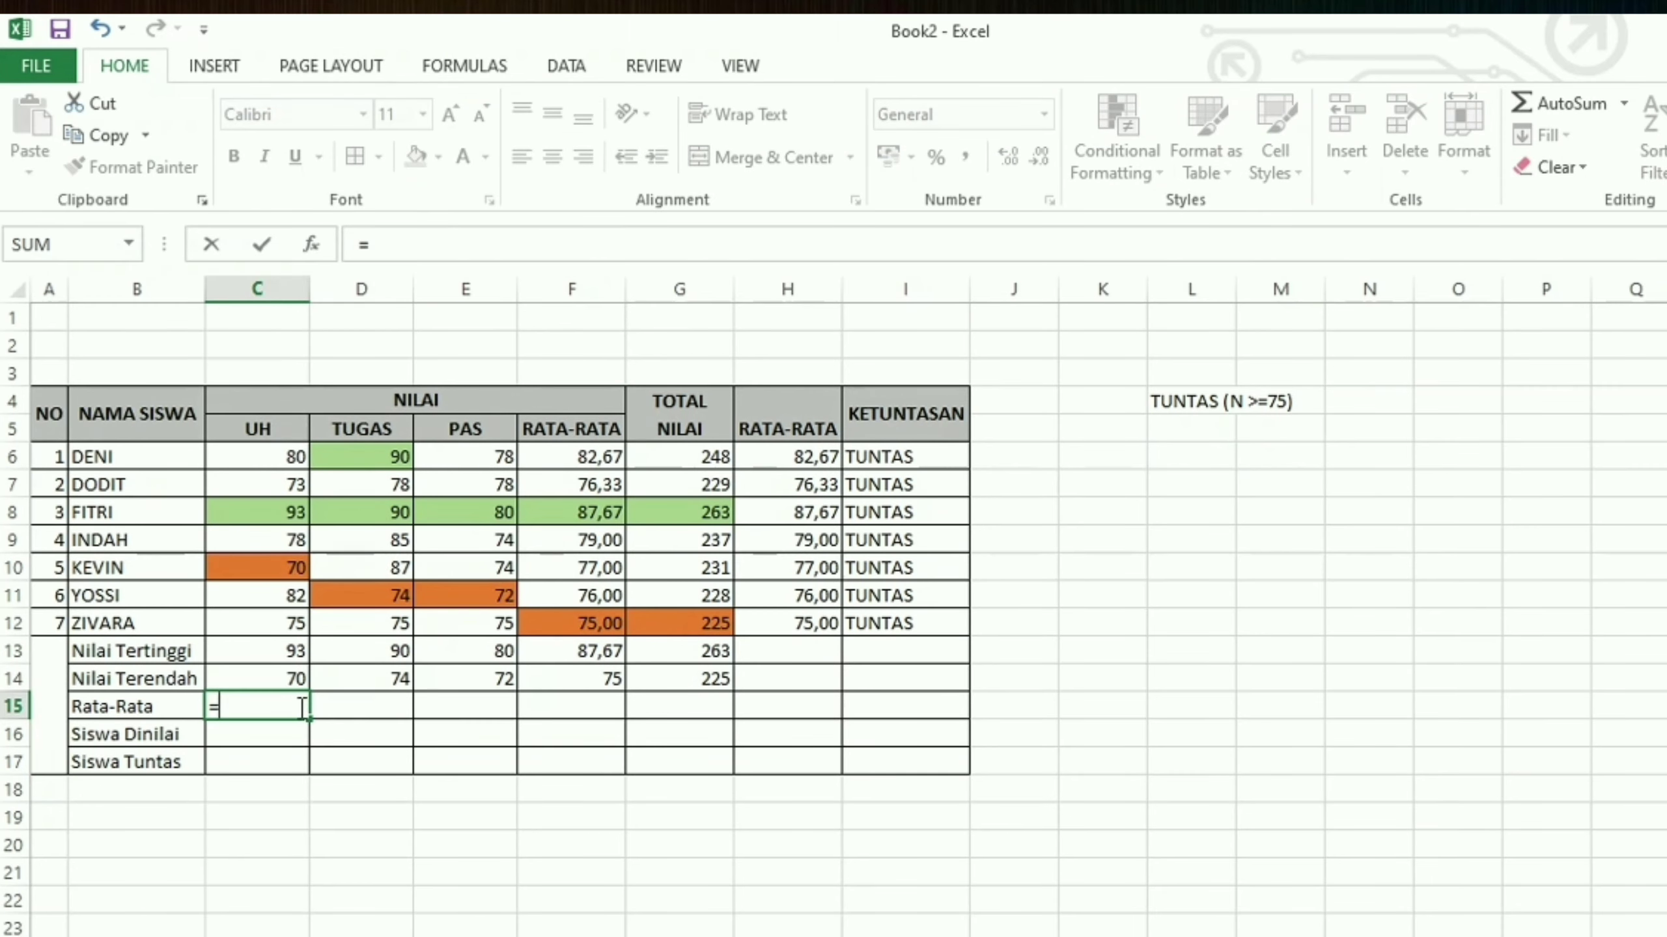
text(avear)
key(BackSpace)
key(BackSpace)
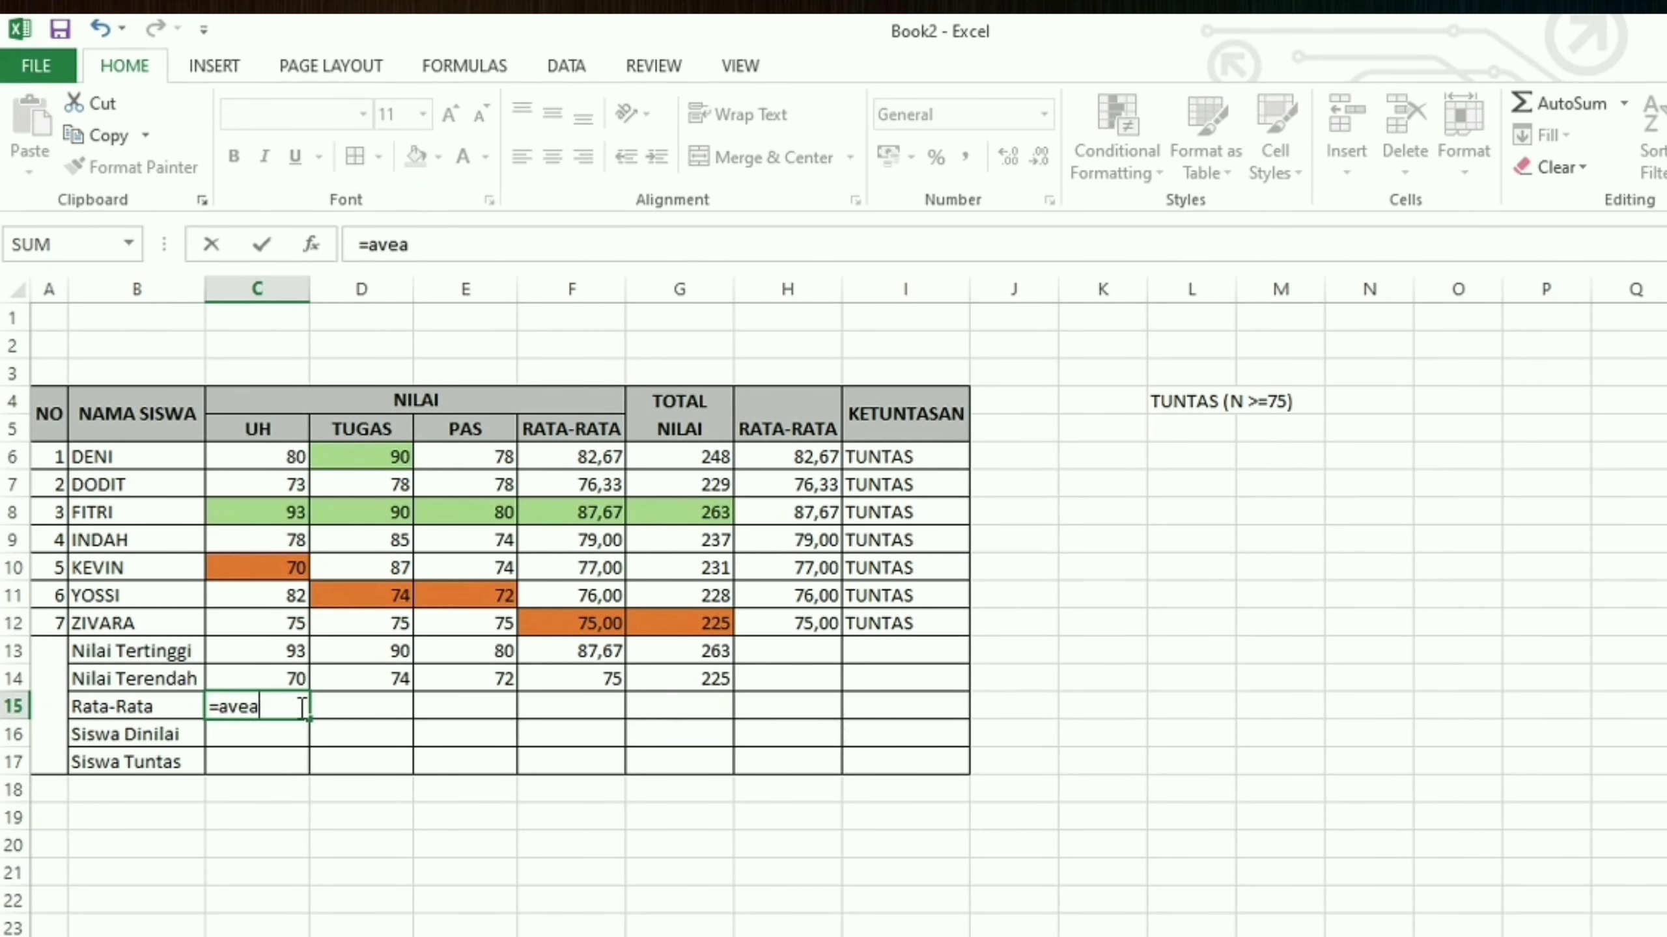
text(rage)
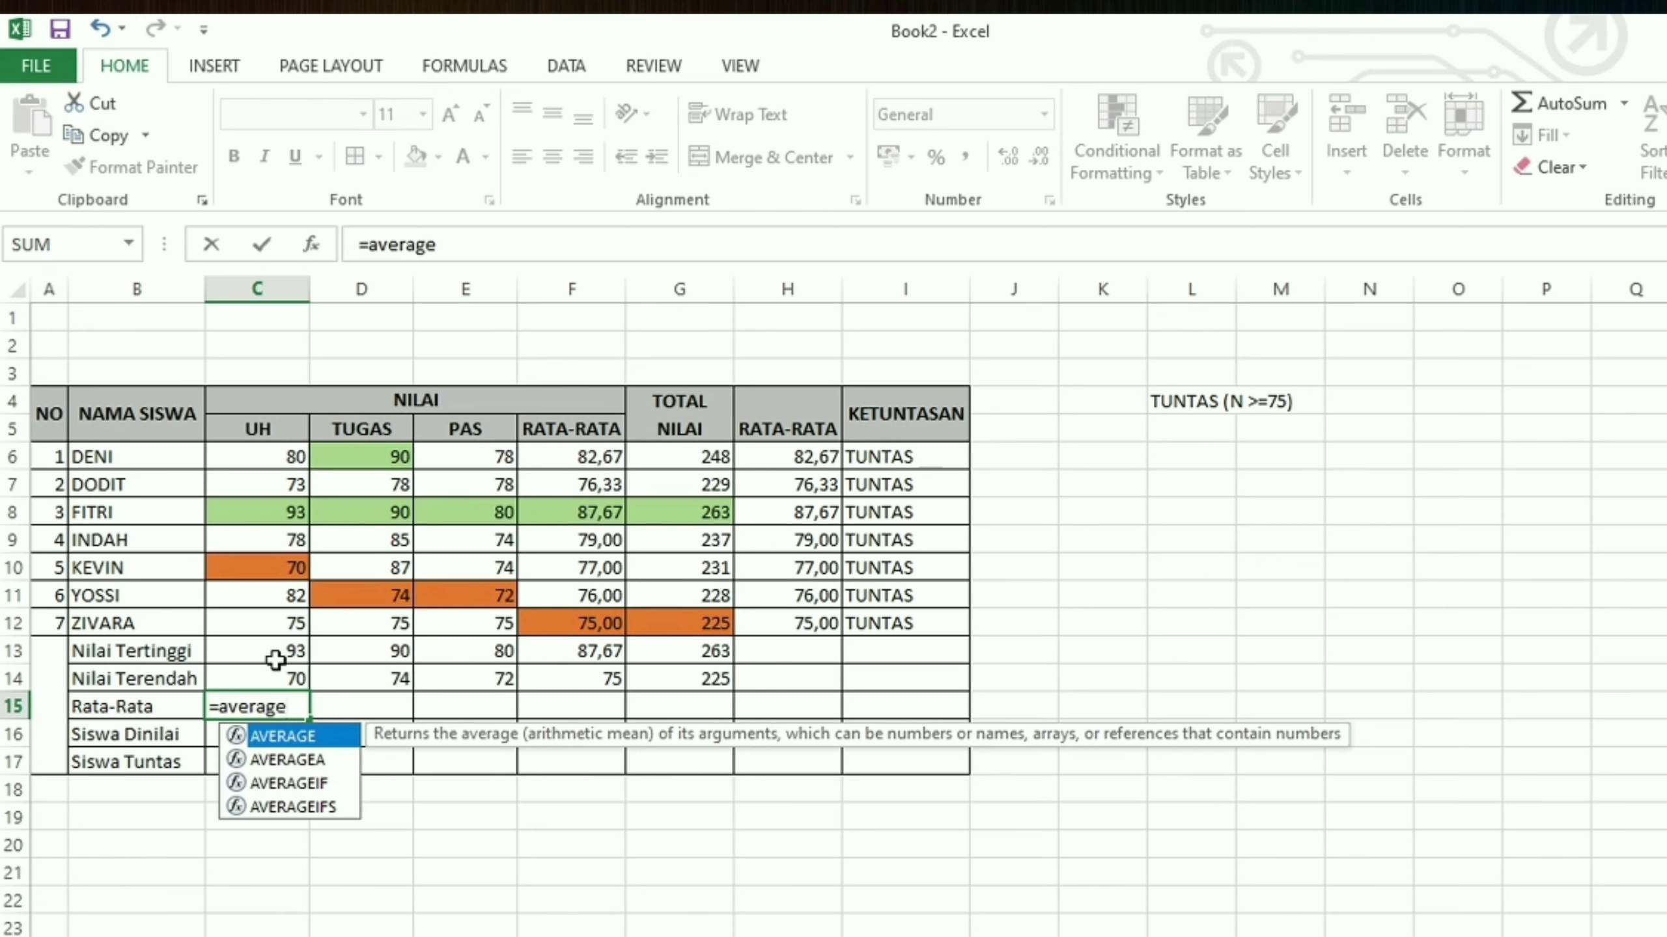
text(()
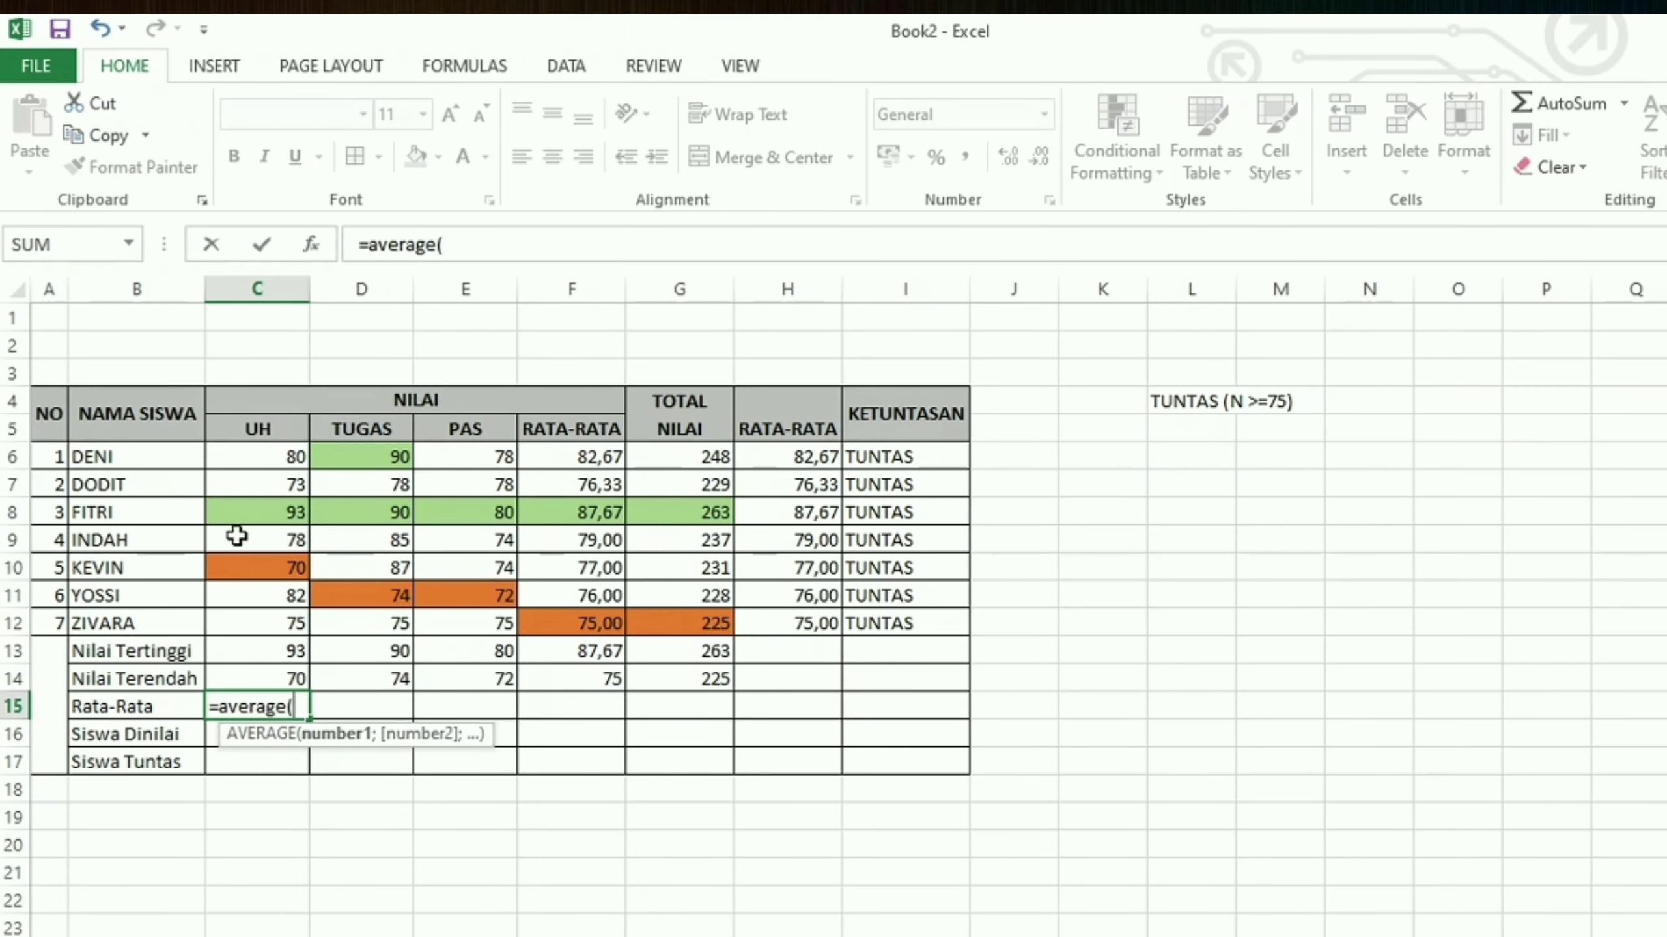
drag(252, 459, 242, 622)
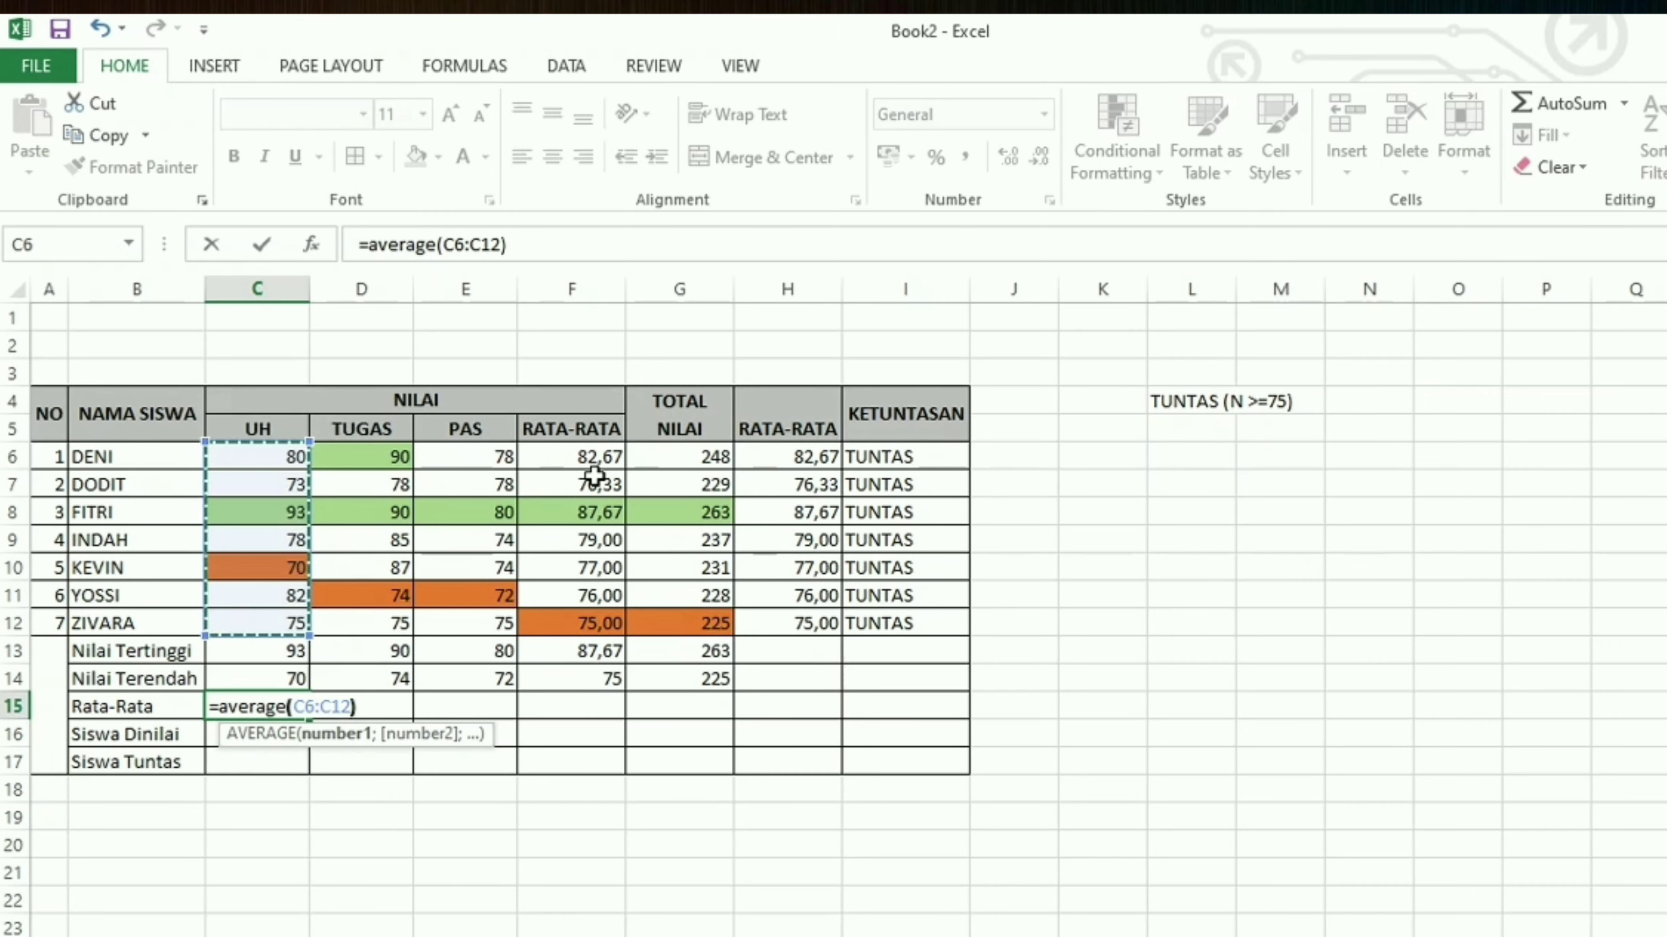
key(Return)
Fill the AVERAGE formula from C15 across to E15 and show the three results with two decimal places.
click(295, 709)
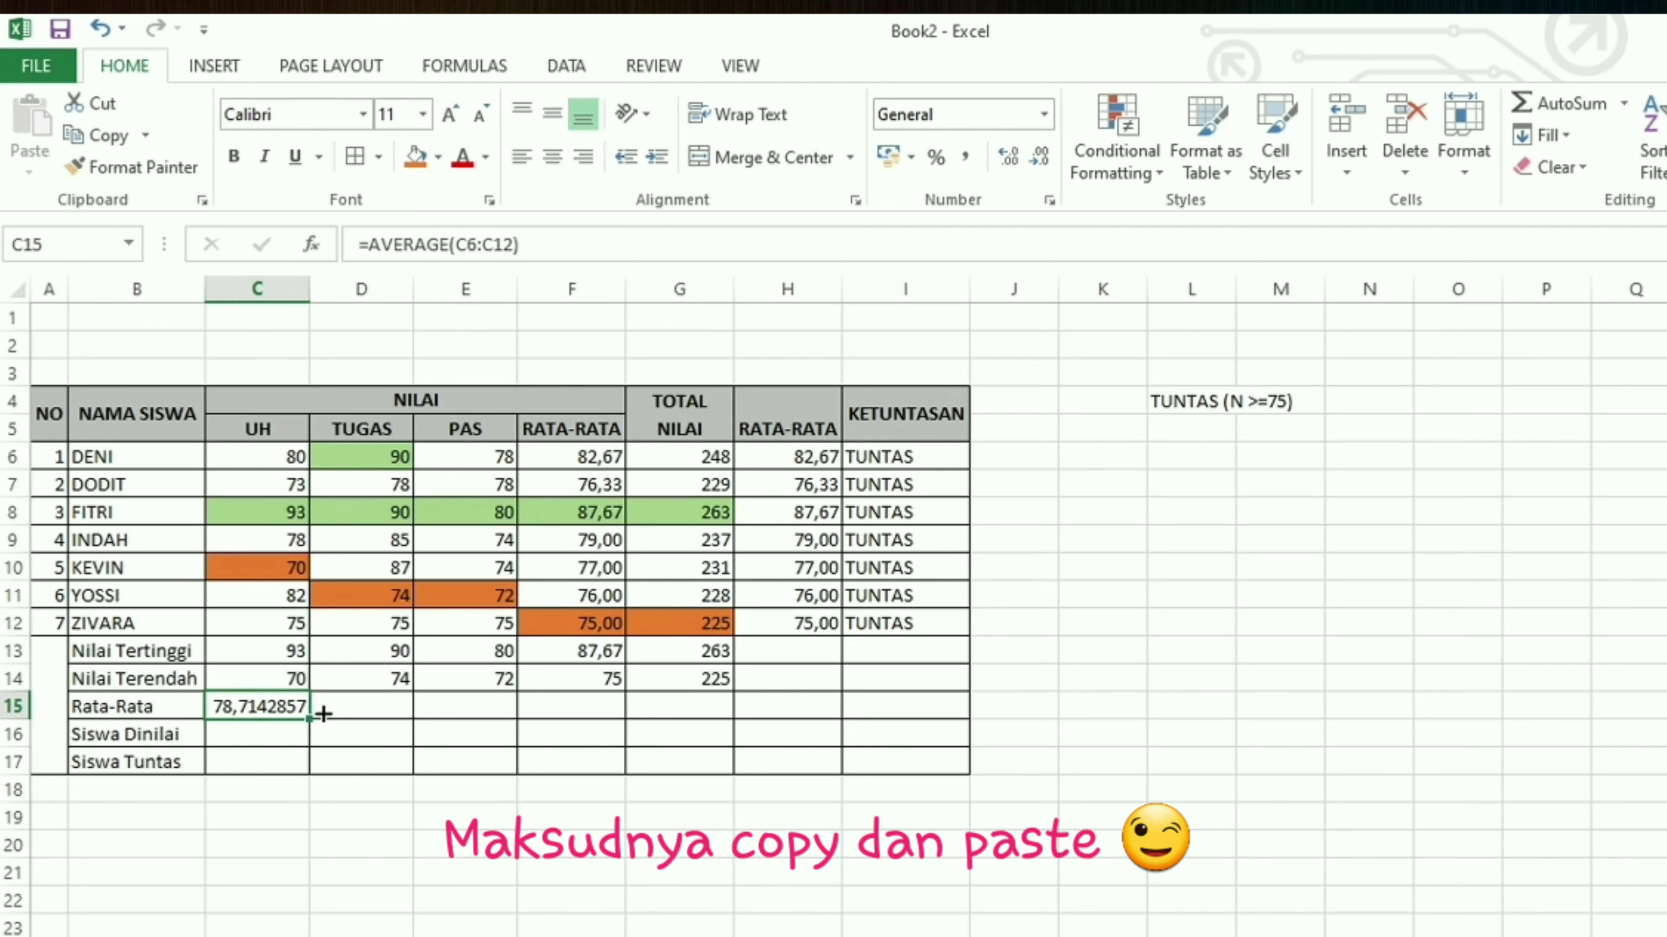
drag(311, 720, 487, 713)
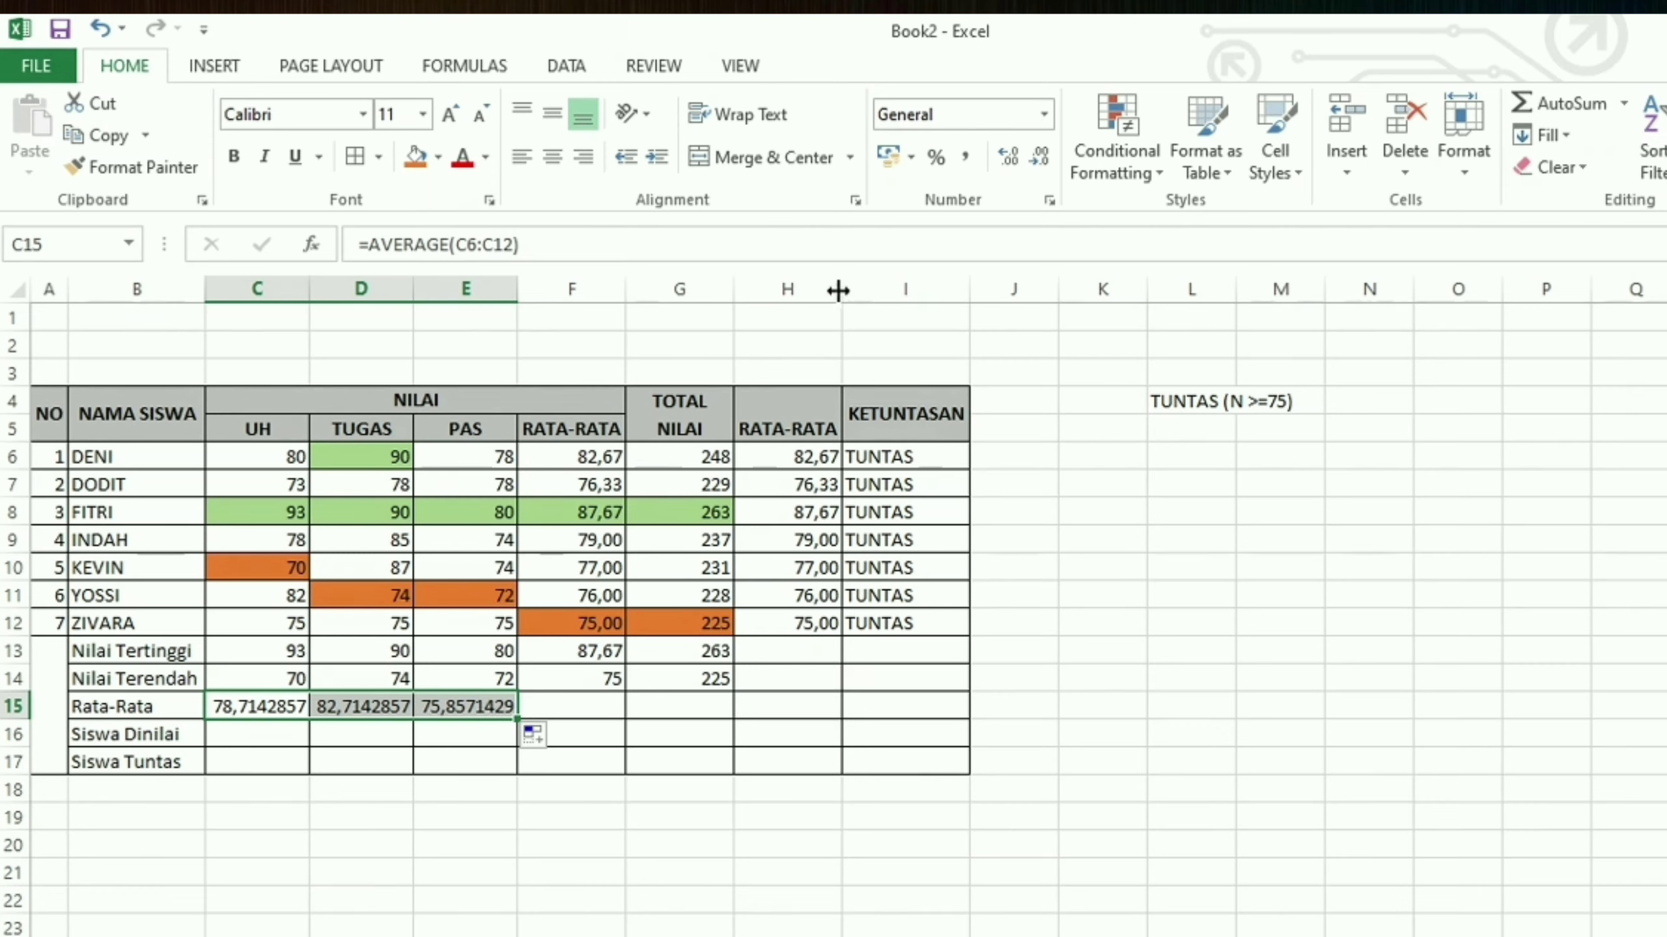
click(1035, 156)
click(1035, 156)
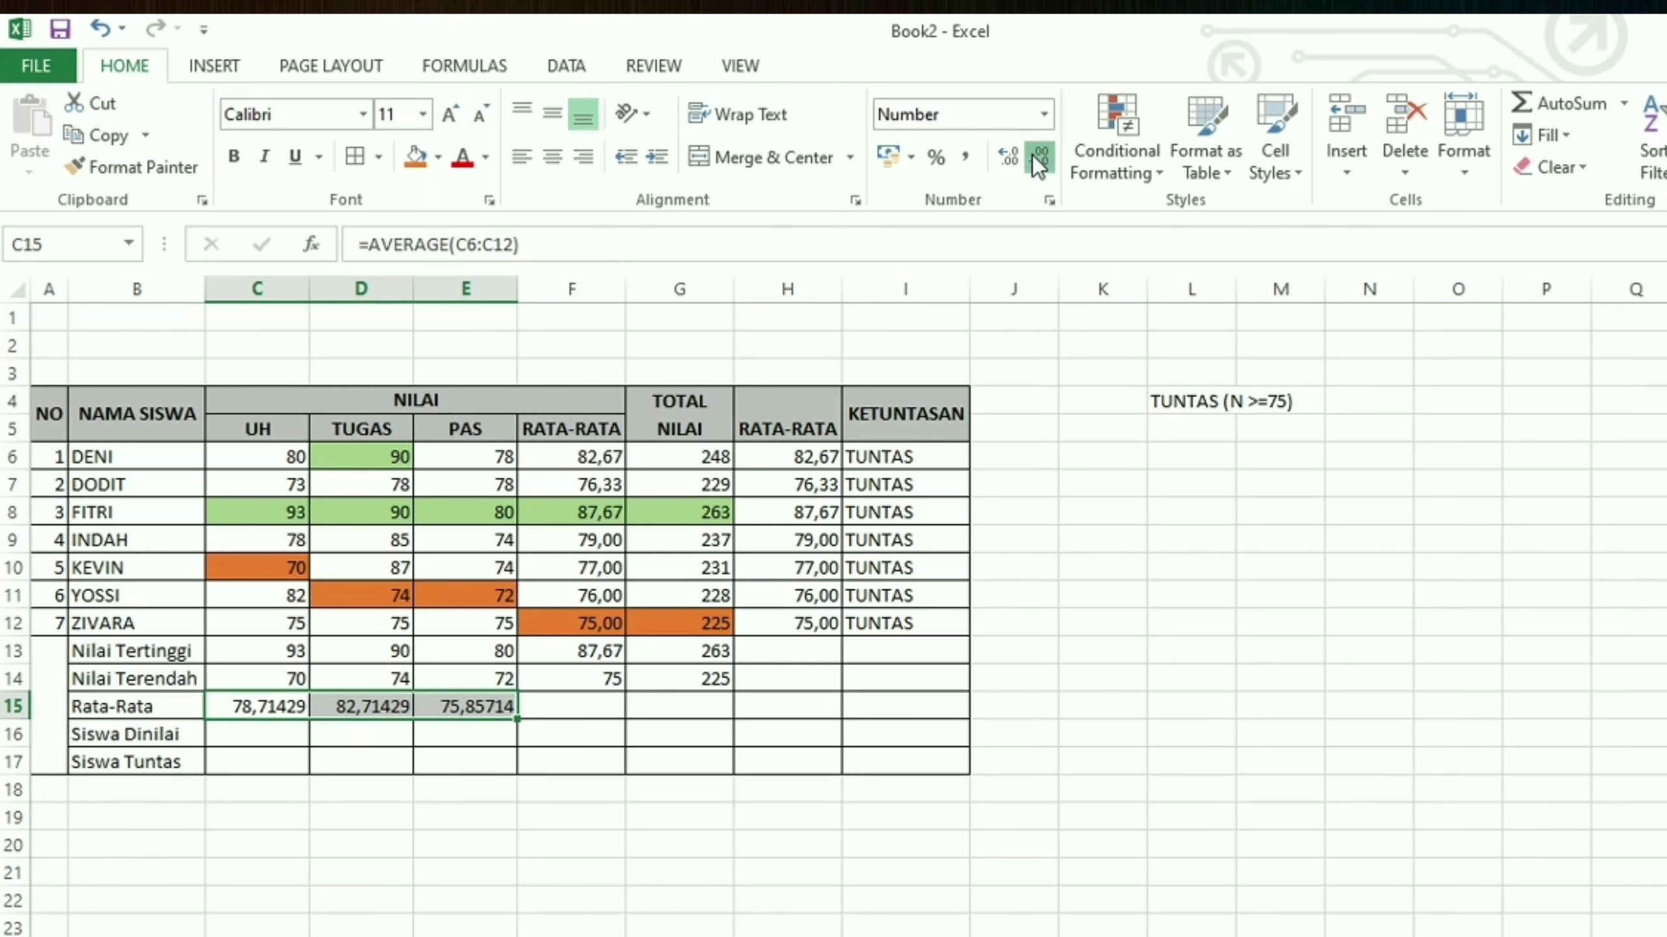
click(1036, 158)
click(1036, 158)
click(1036, 158)
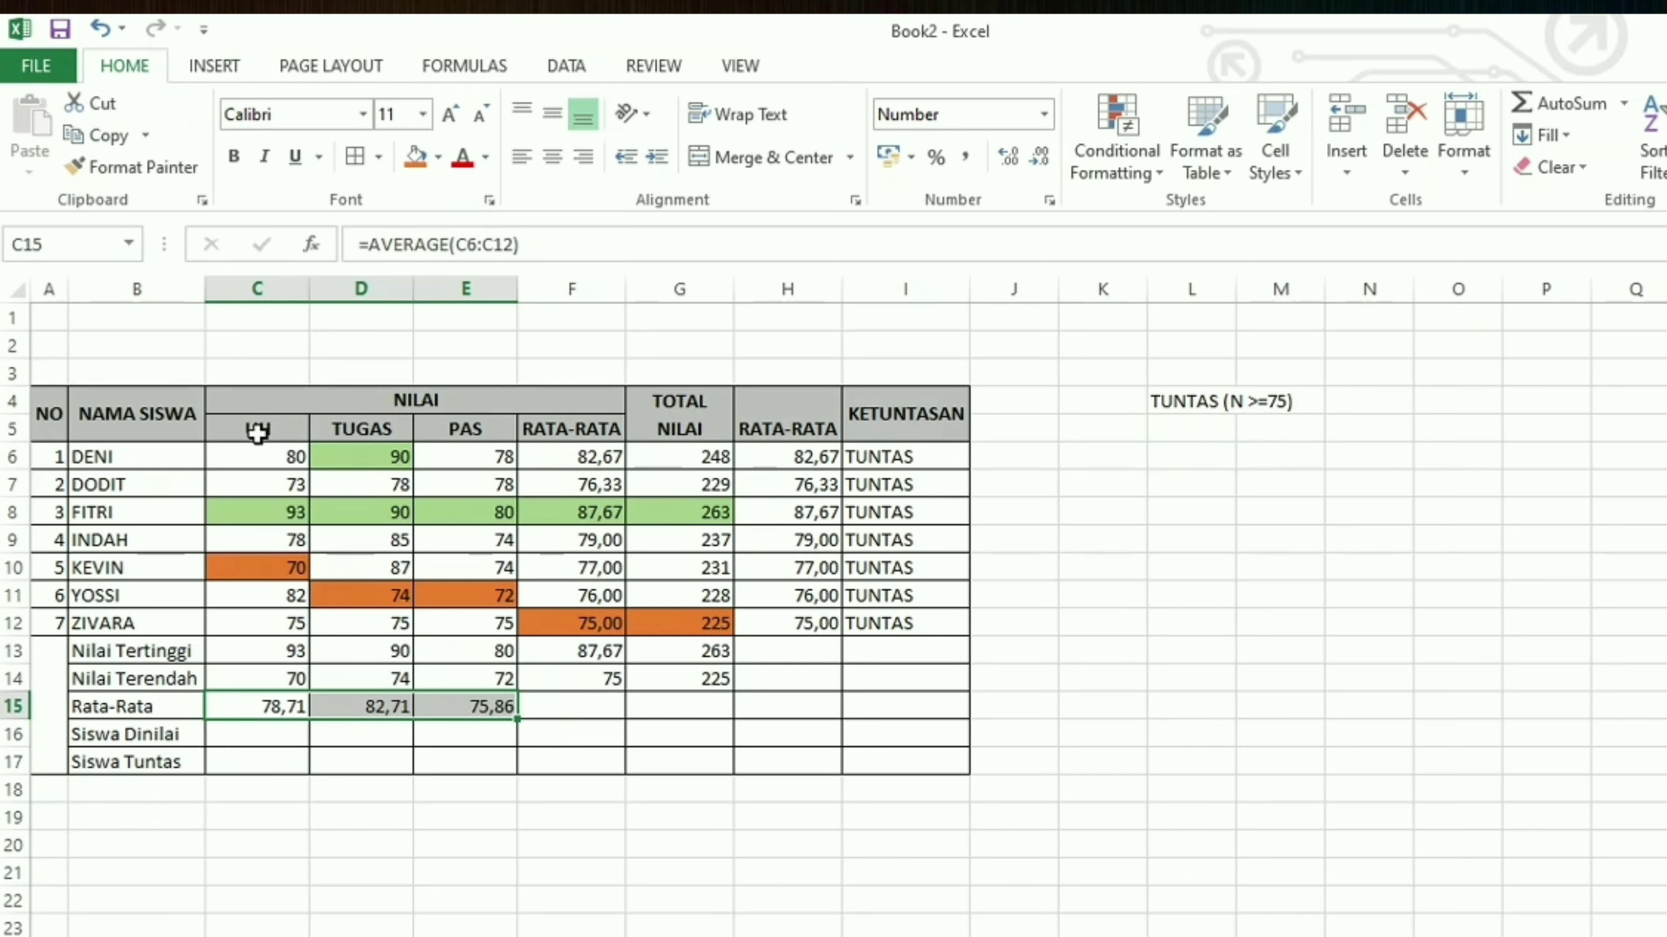
Enter the formula =count(C6:C12) in C16 to count the UH scores for the Siswa Dinilai row.
click(245, 741)
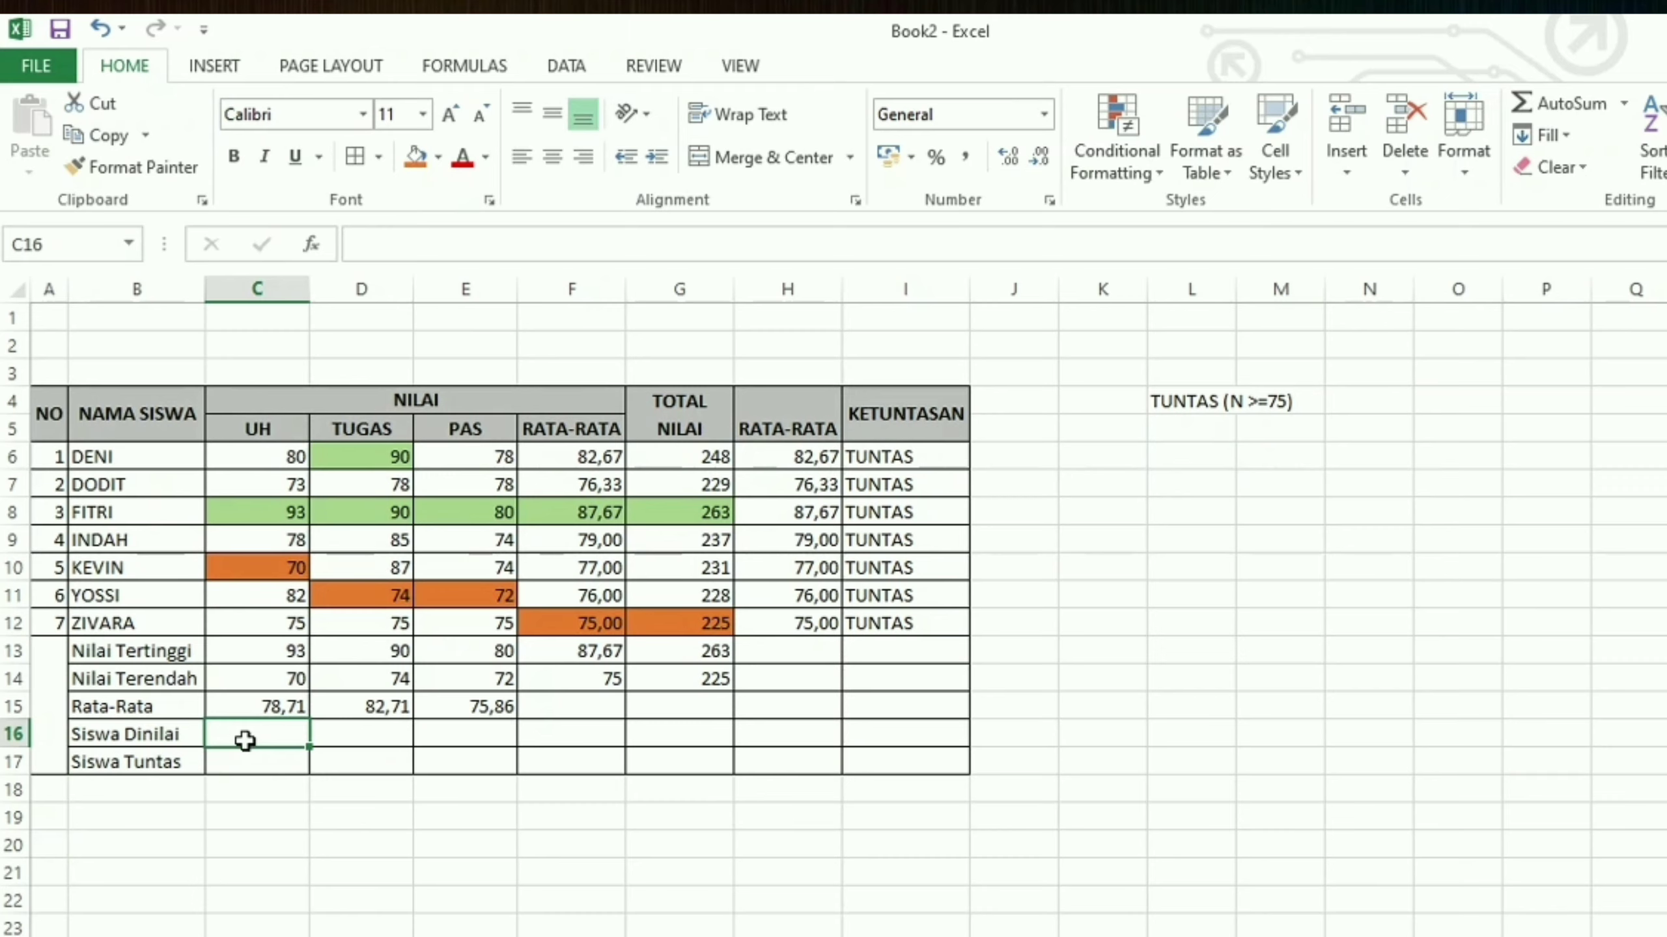
text(=)
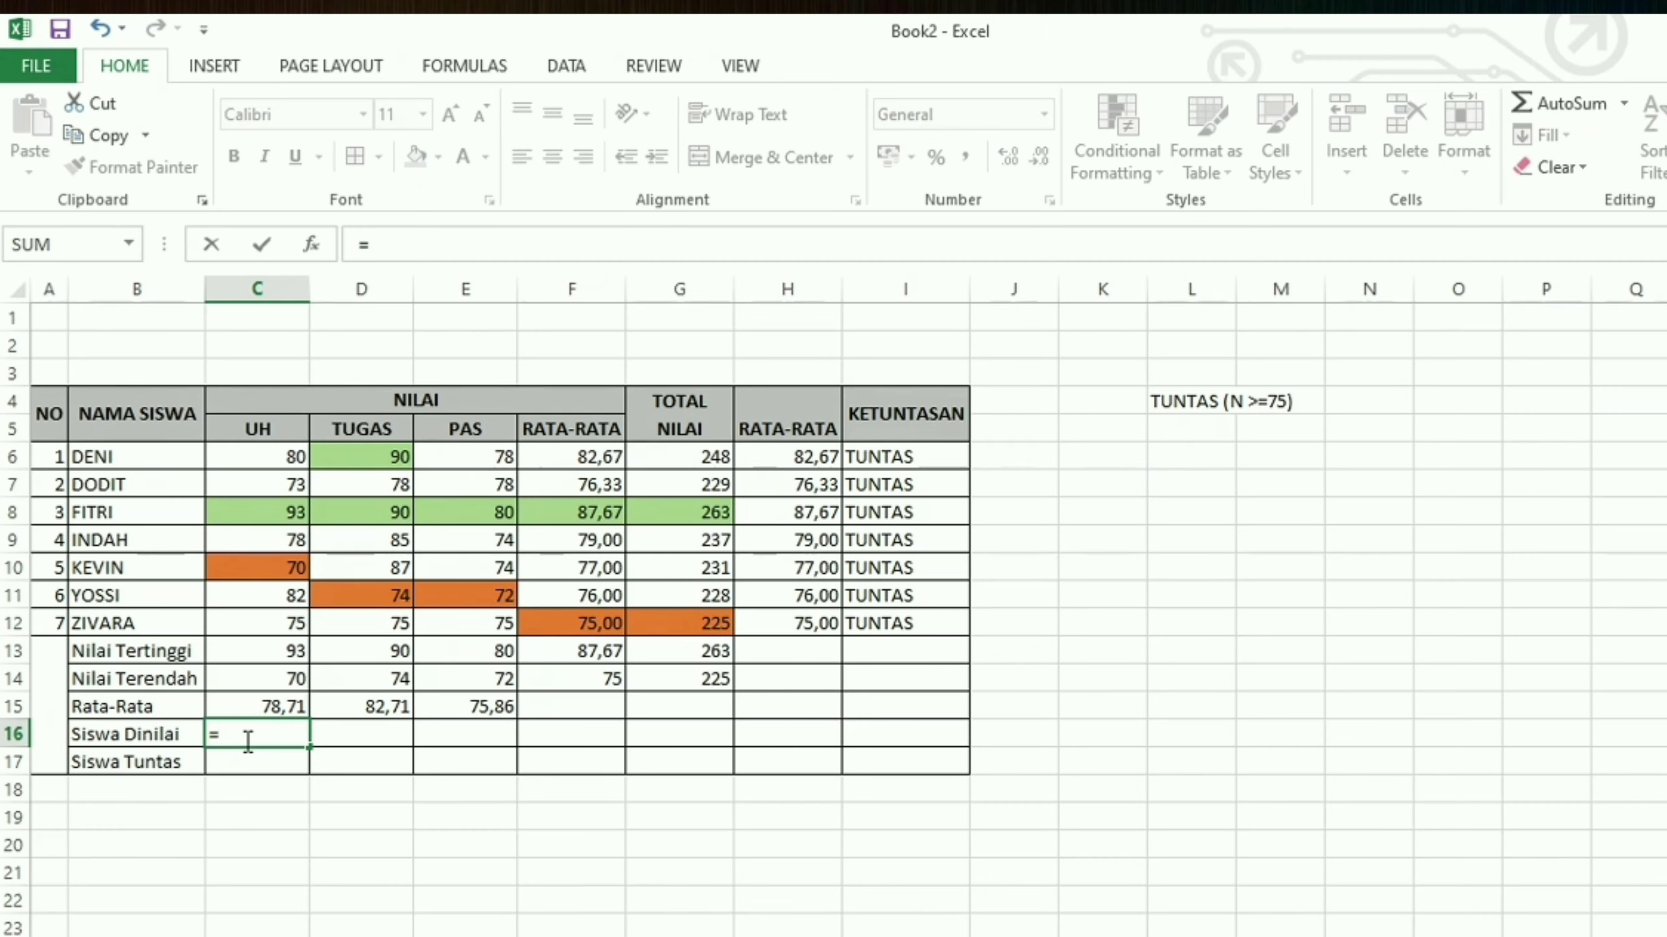
text(count)
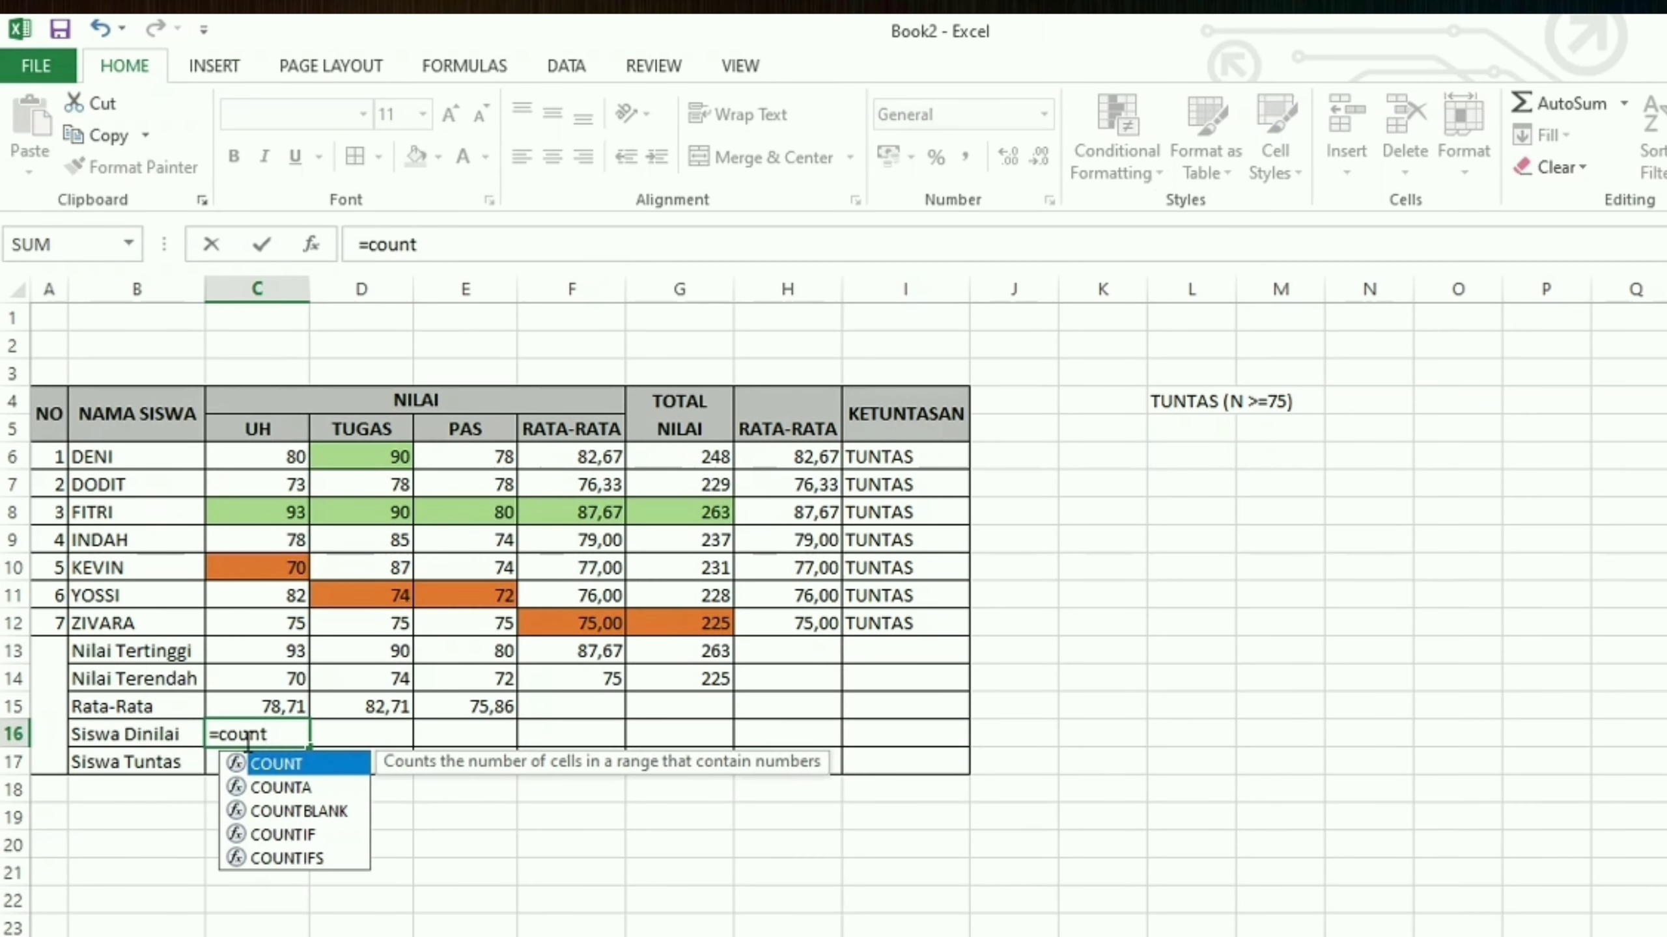
text(()
click(263, 457)
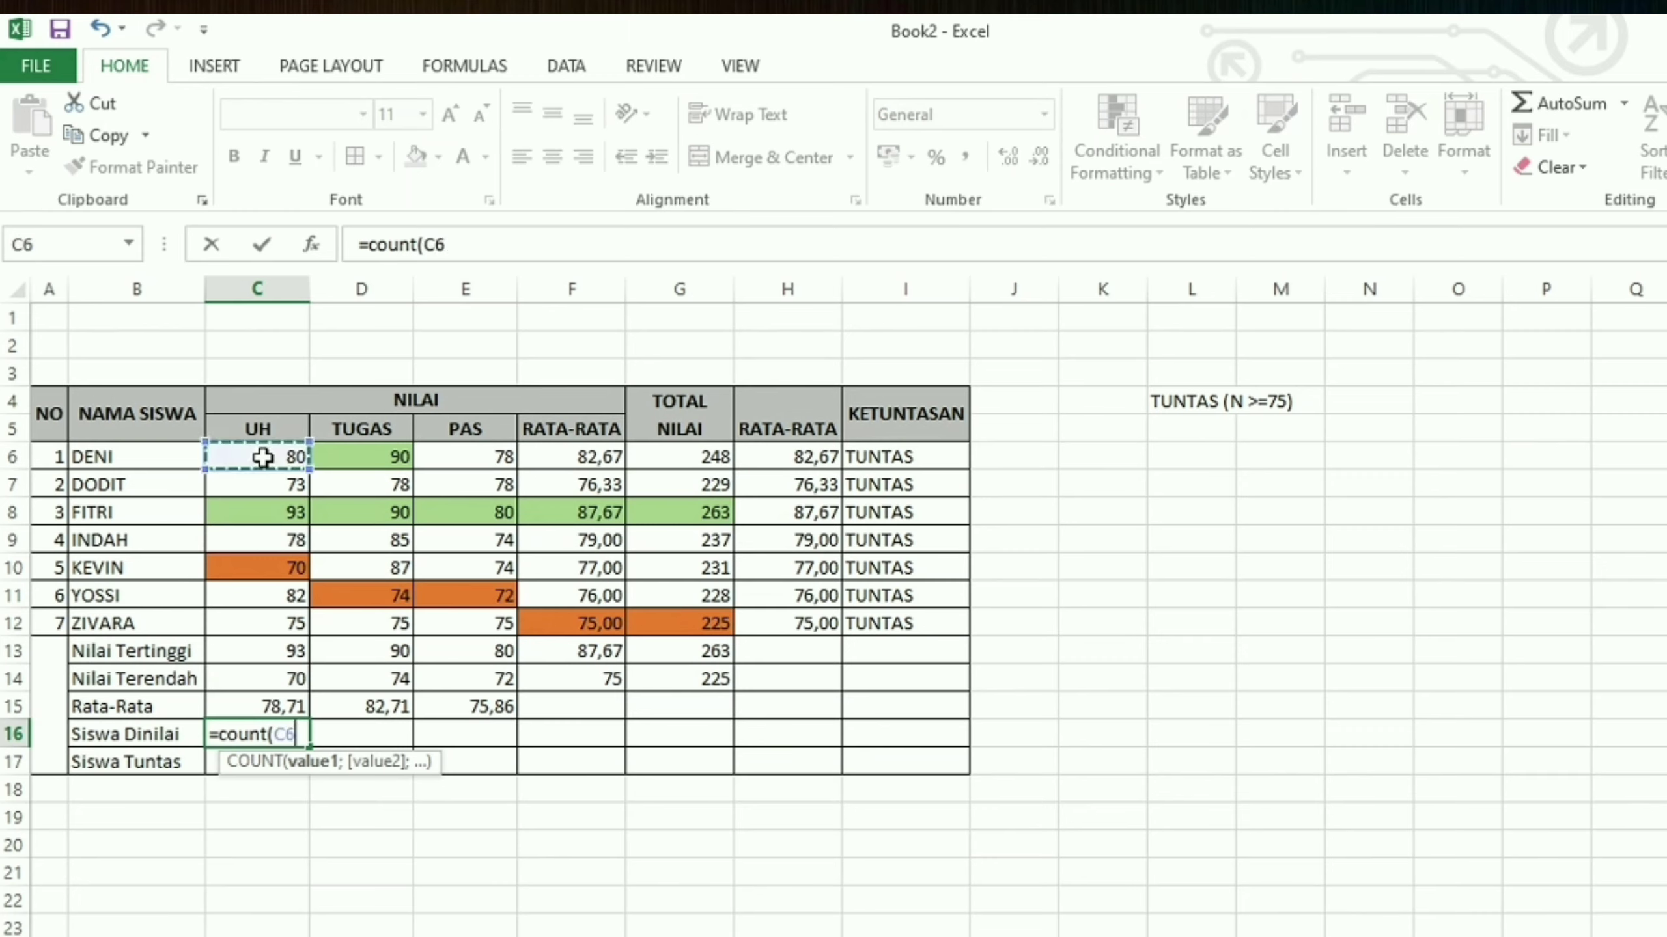
drag(263, 458, 268, 620)
text())
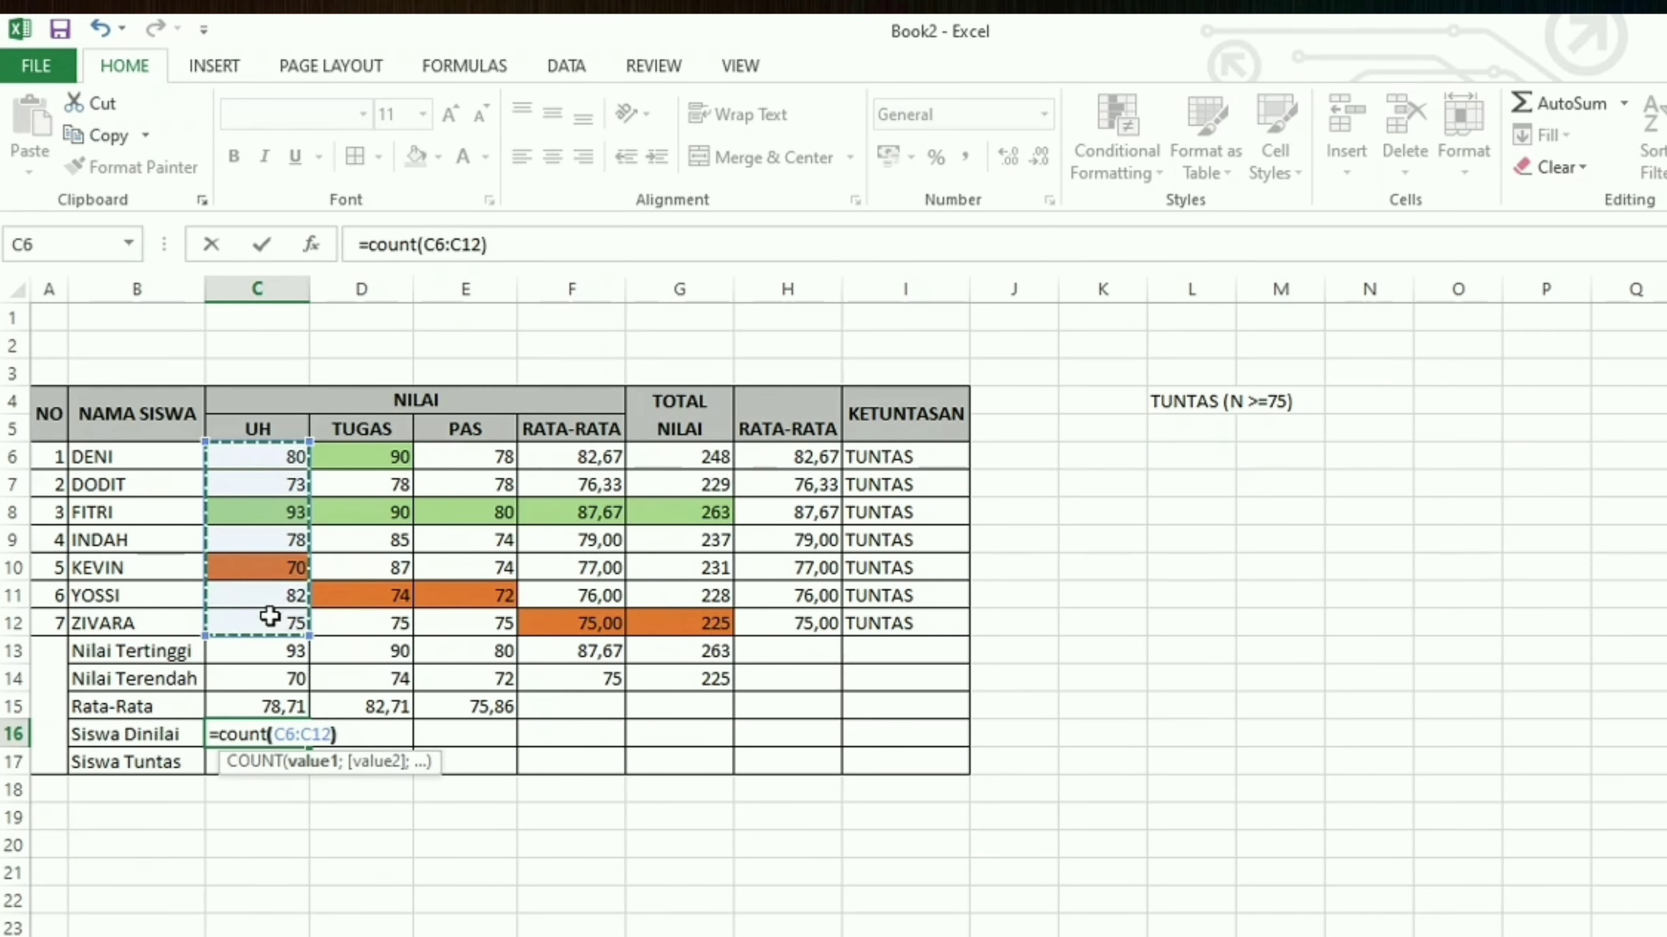
key(Return)
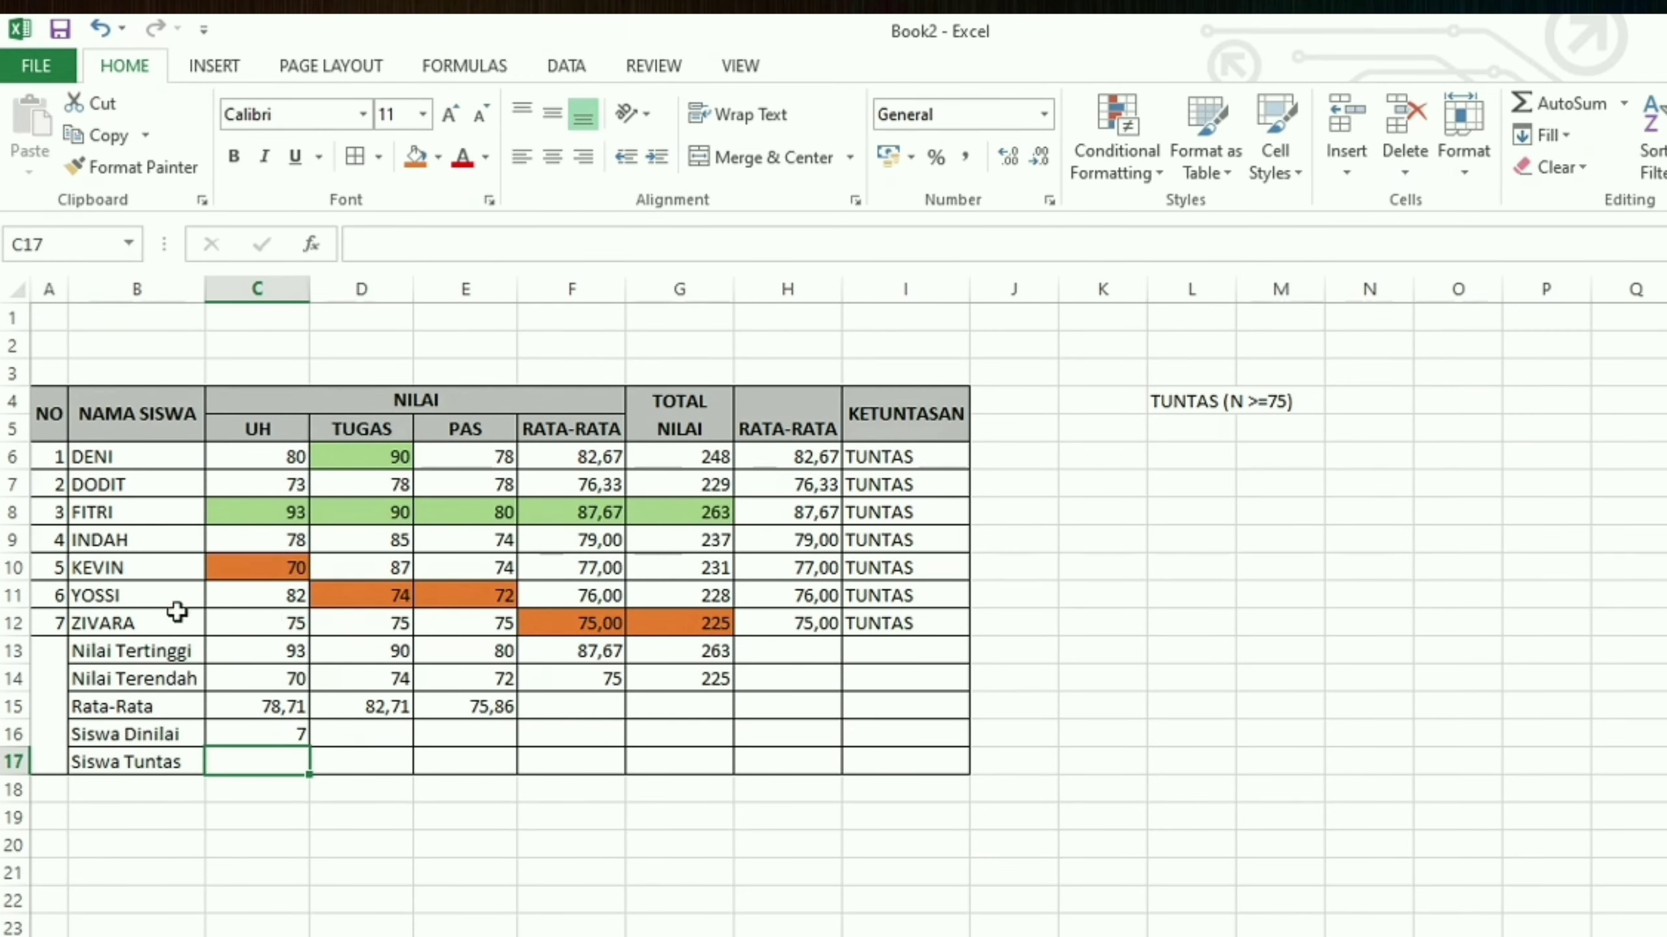
Fill the COUNT formula from C16 across to F16 and clear the unneeded result in F16.
click(267, 735)
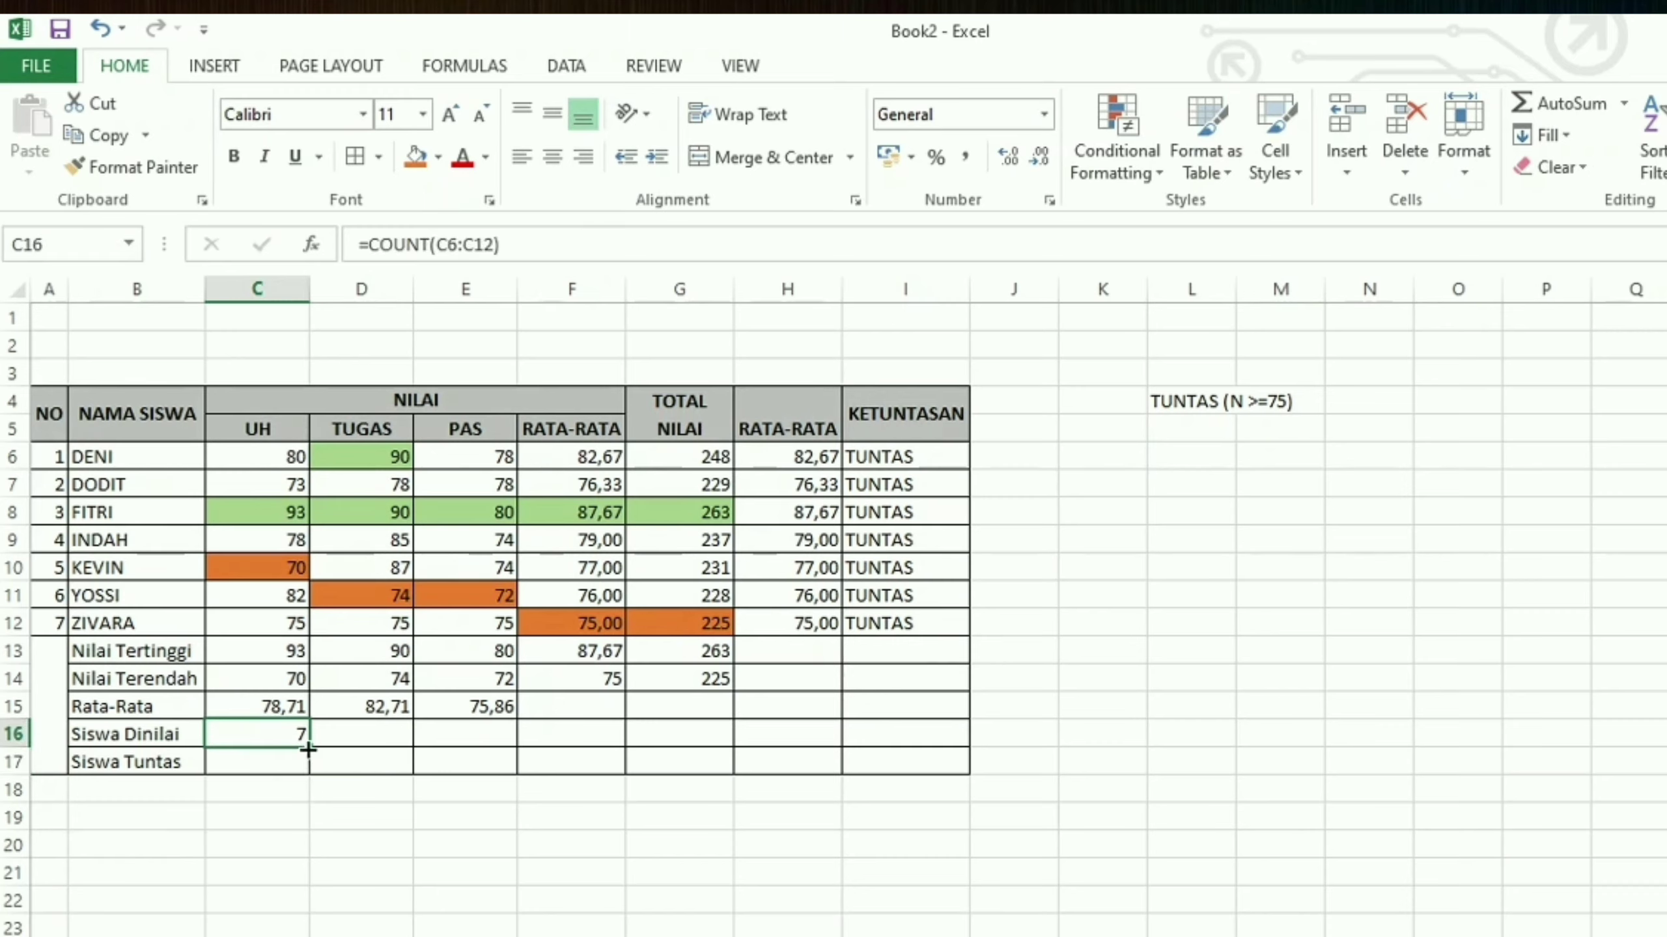
drag(308, 749, 593, 739)
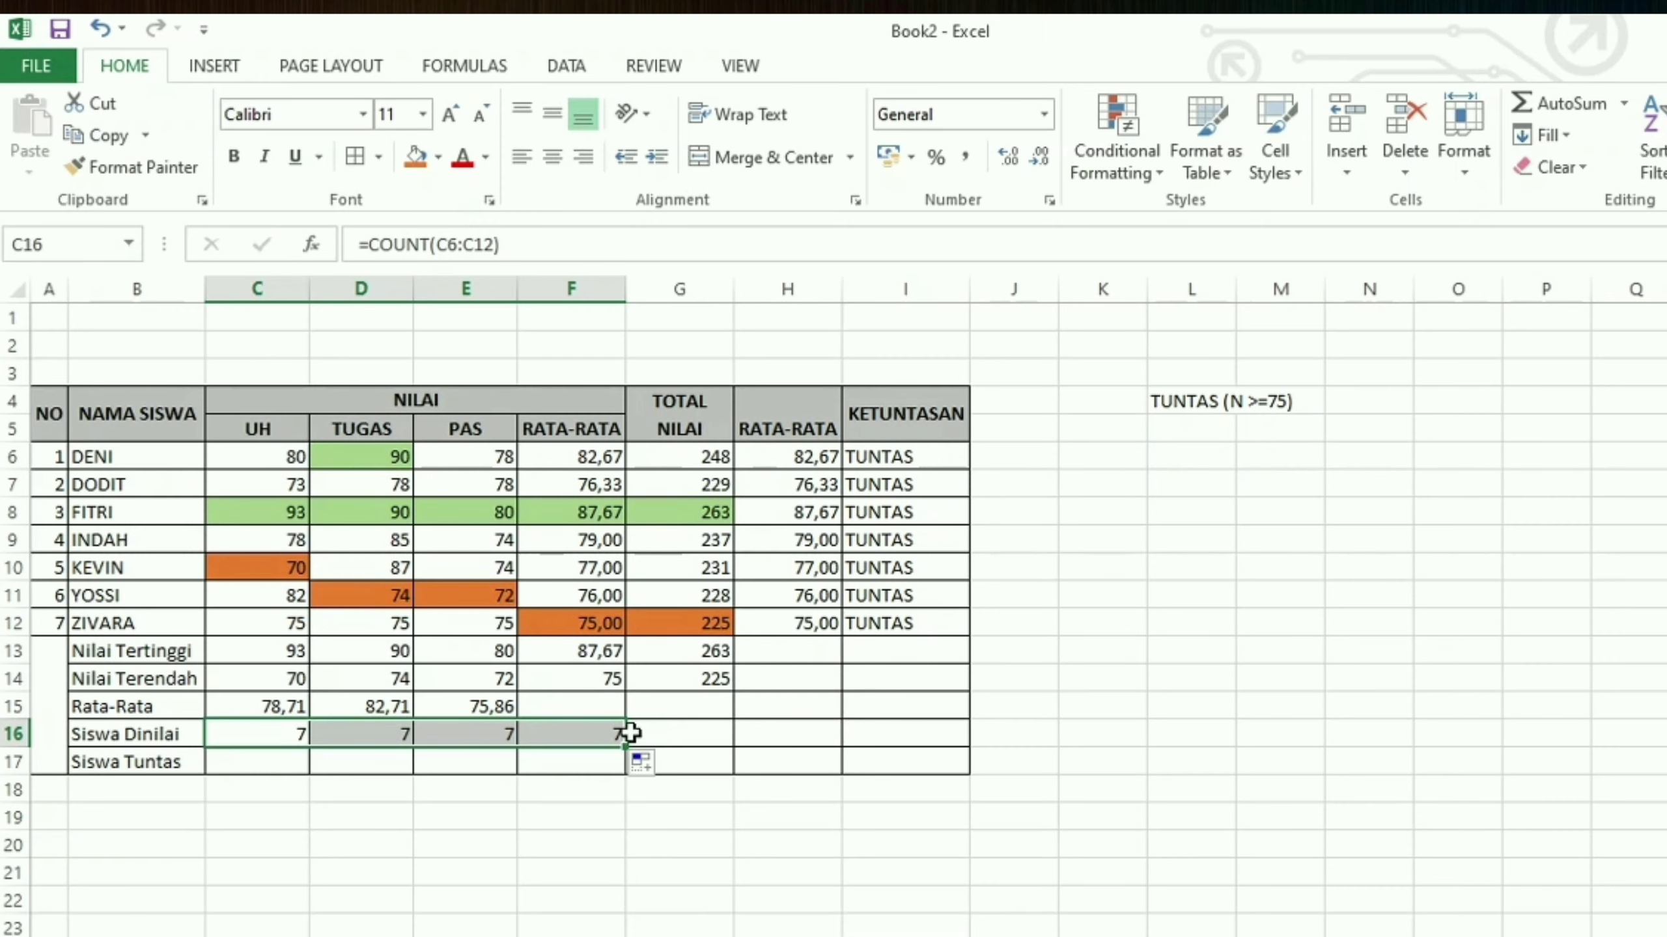
click(595, 739)
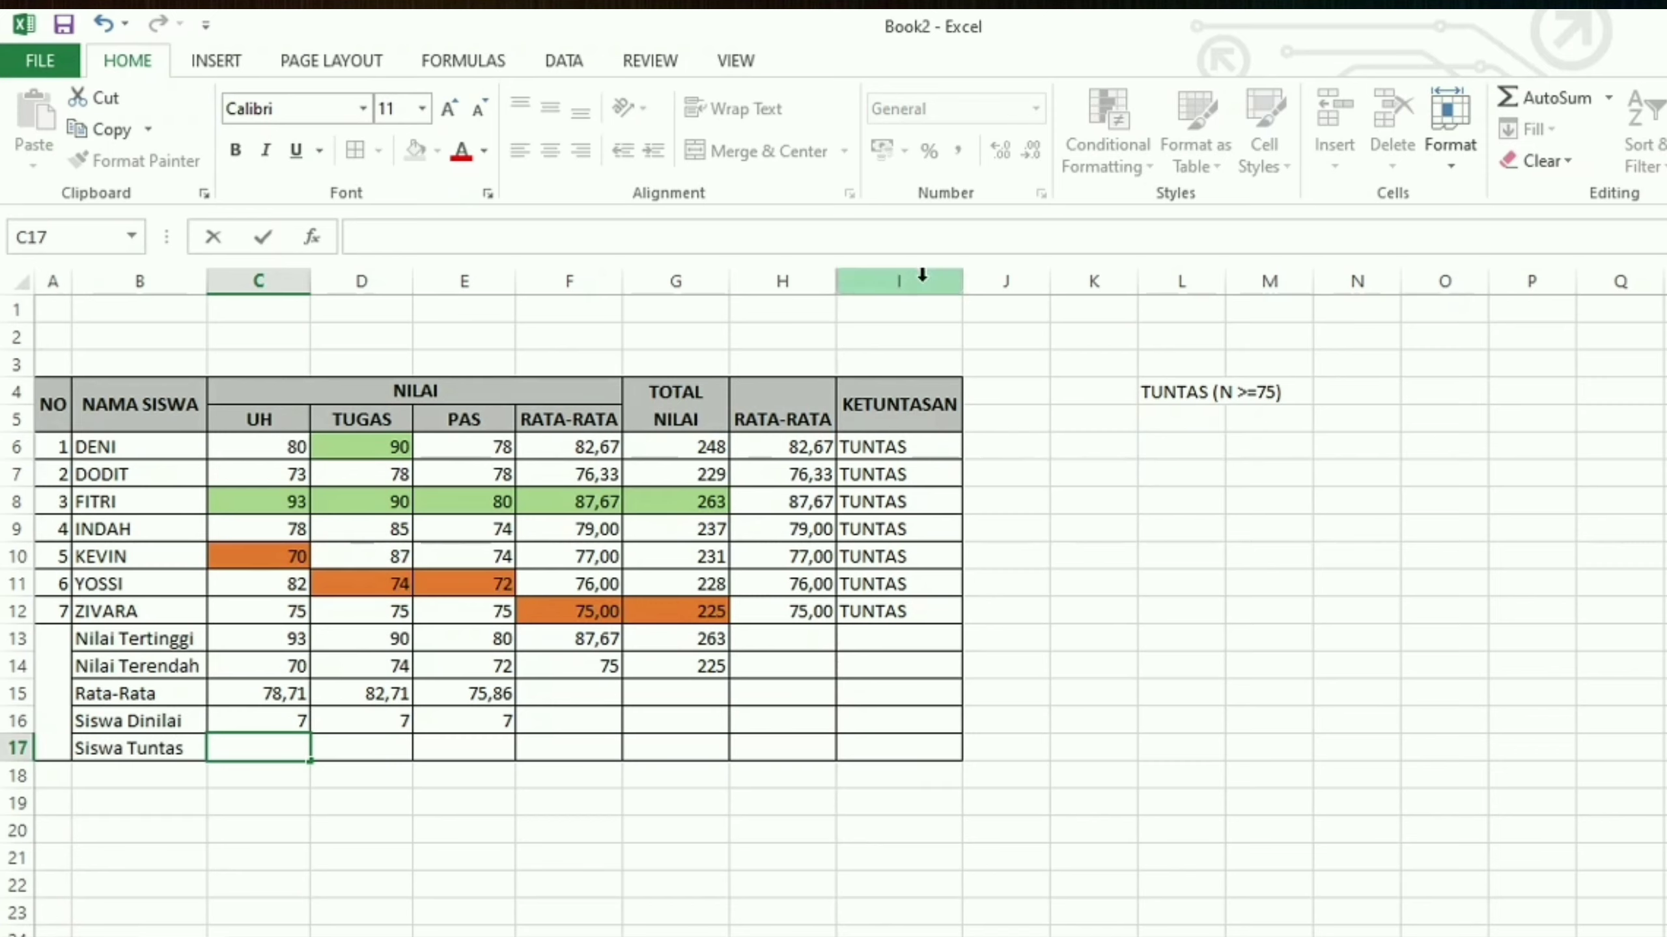
Enter =countif(I6:I12;"tuntas") in I17 to count the passing students for the Siswa Tuntas row, and centre the cell horizontally.
click(898, 752)
text(=)
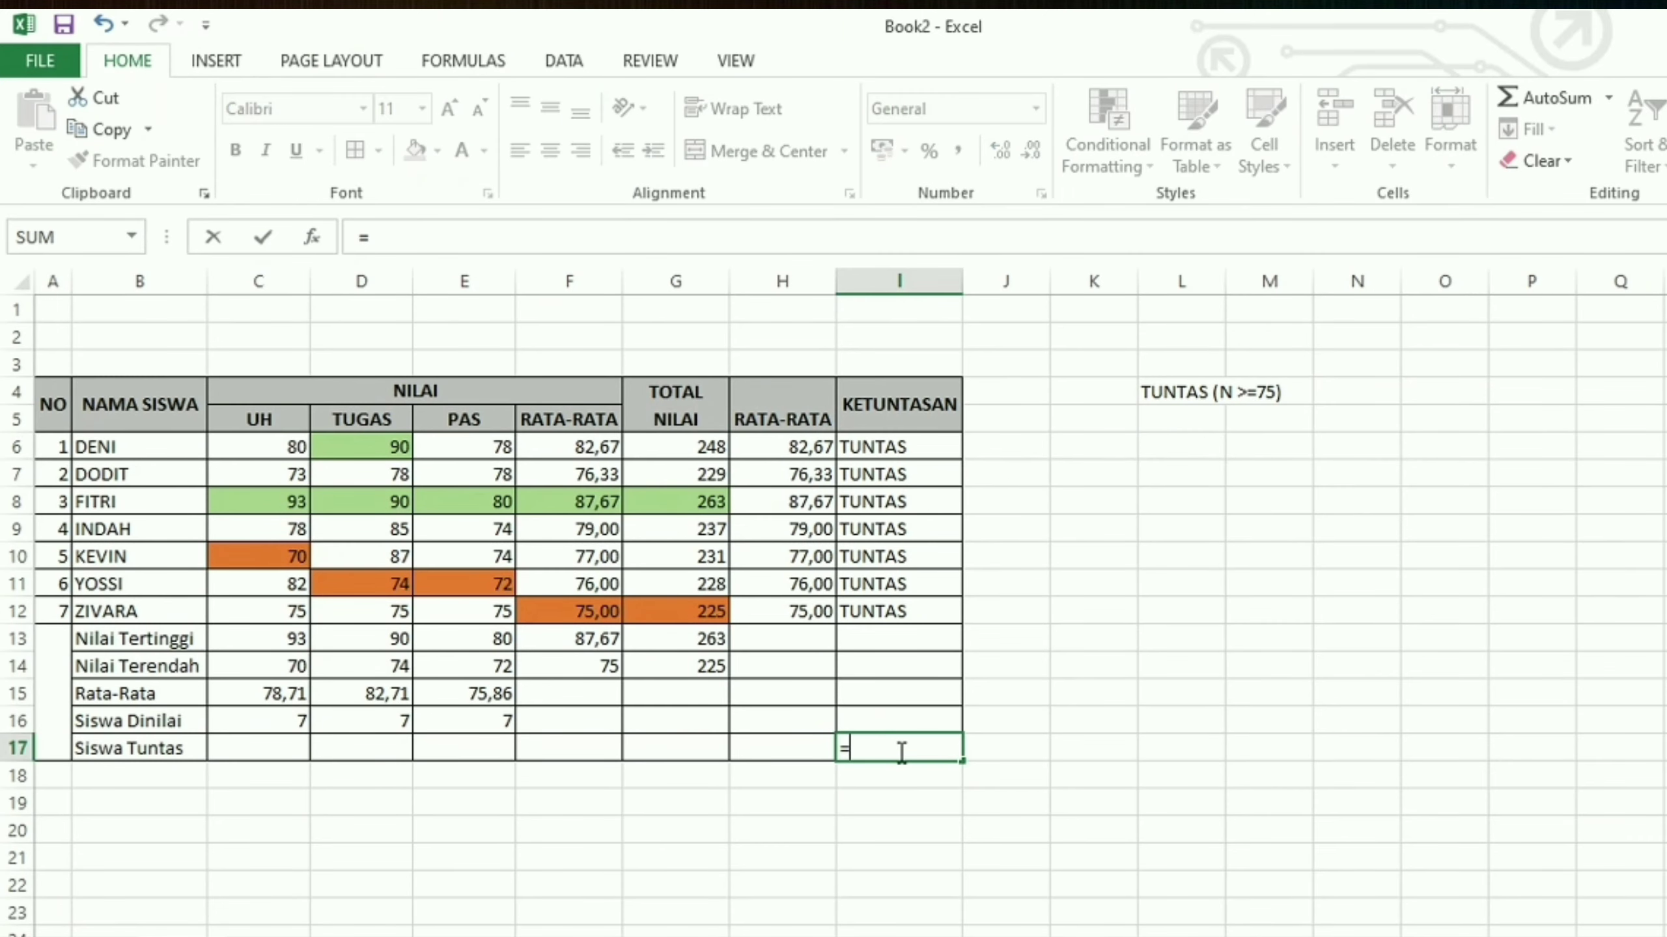
text(countif)
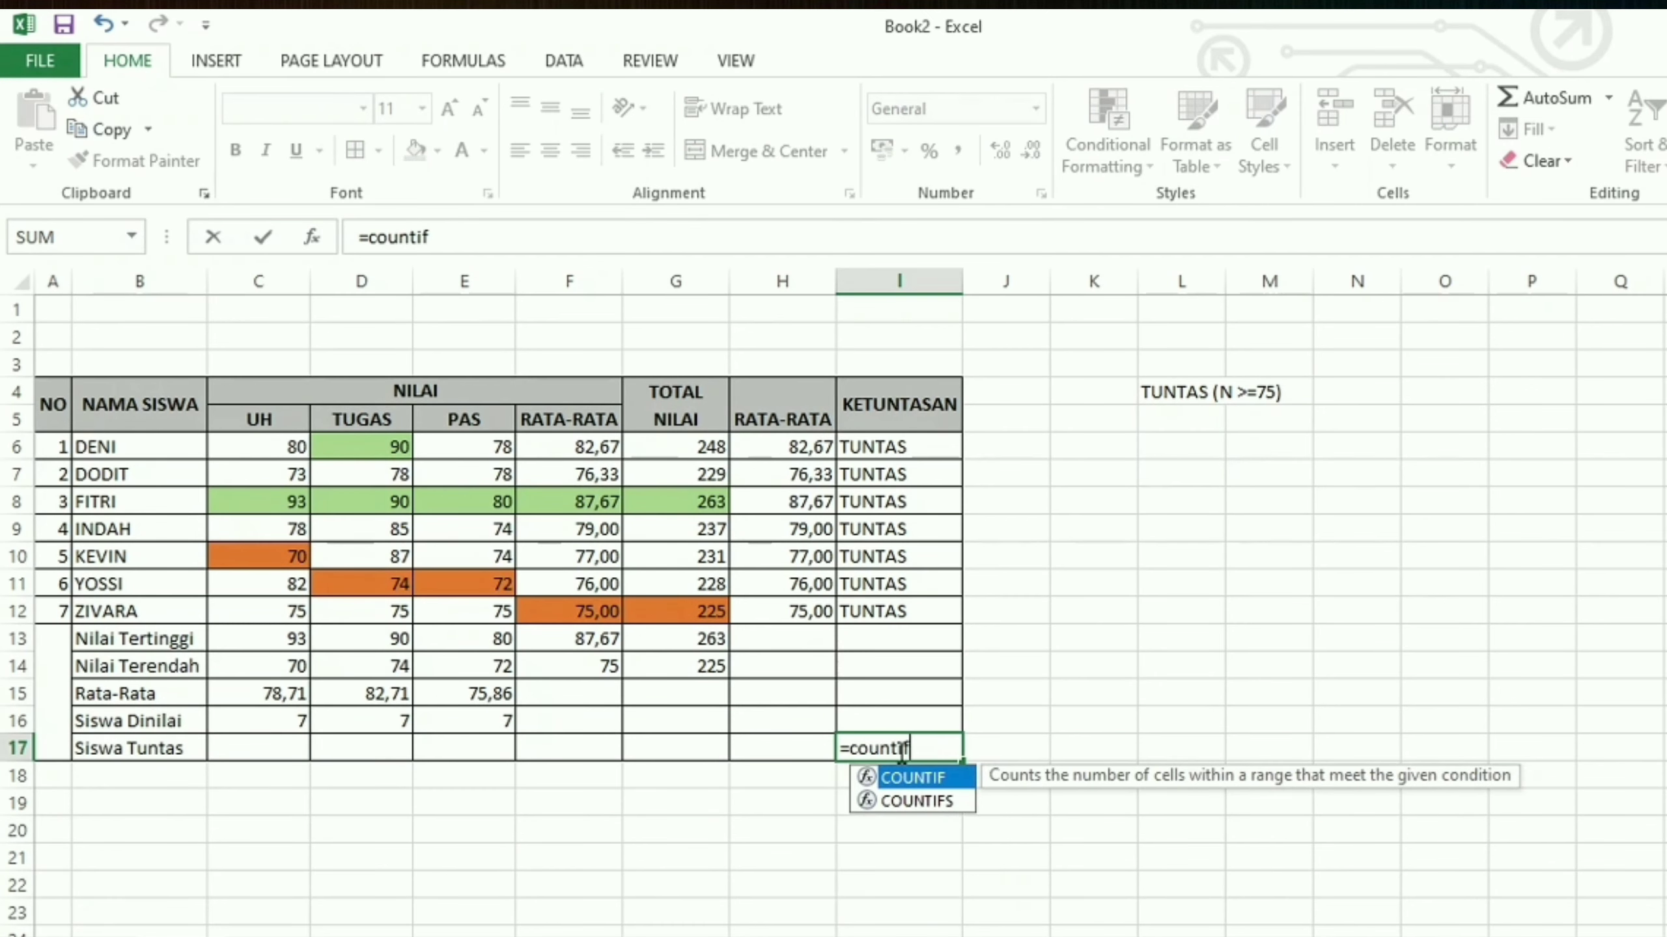
text(()
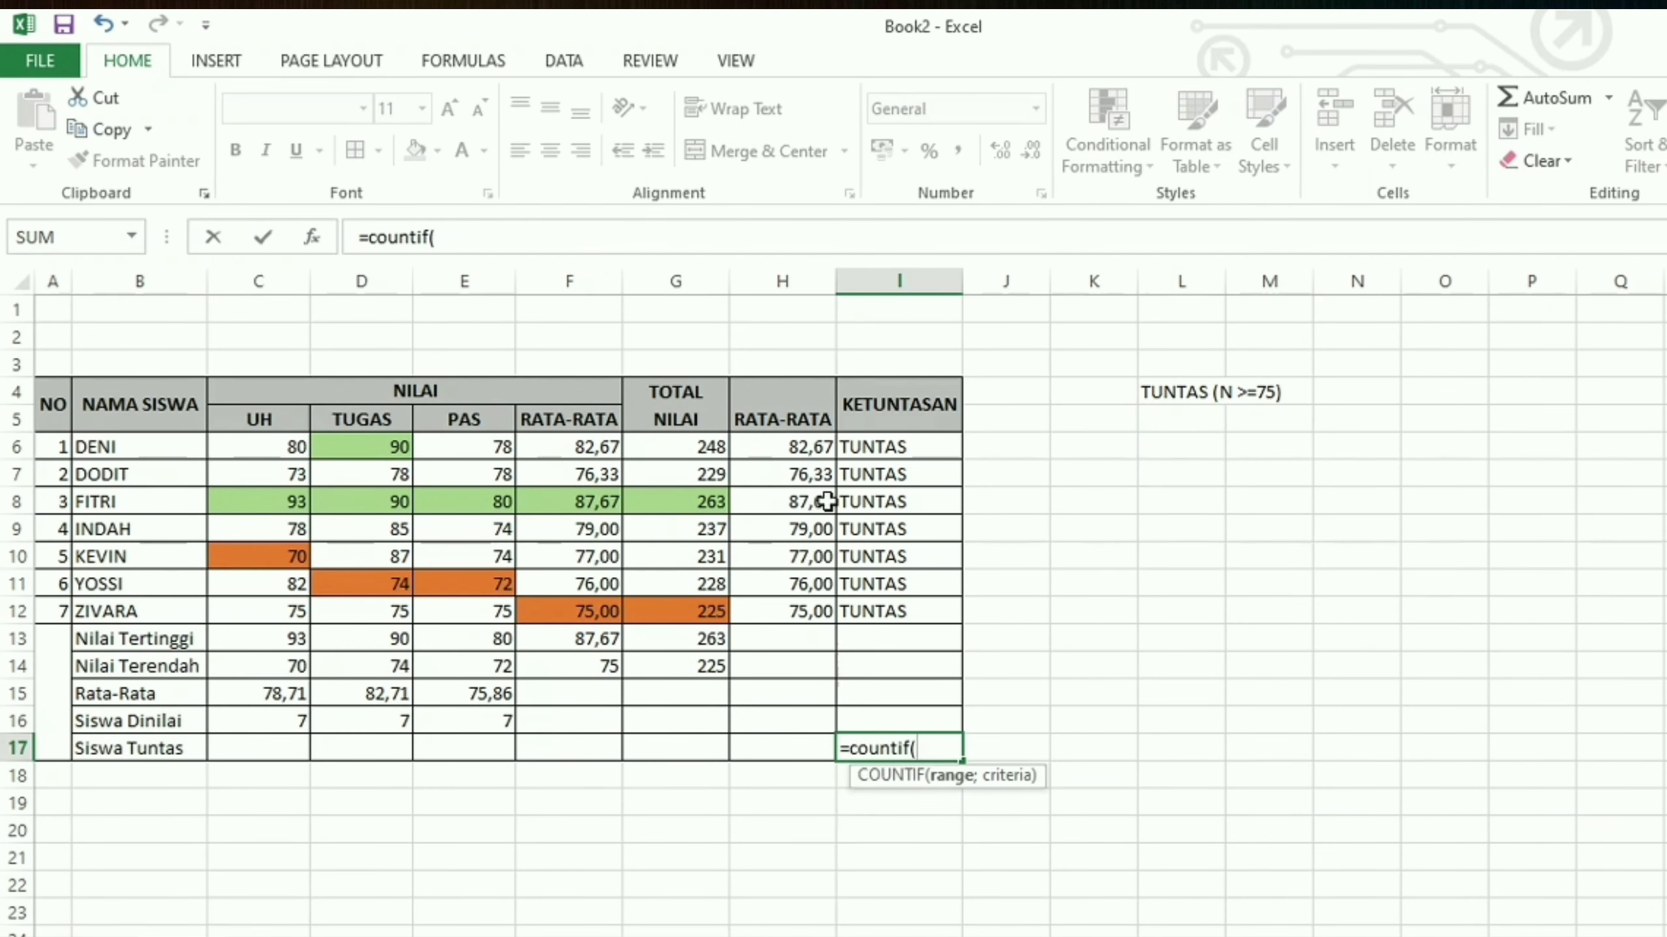
drag(865, 441, 882, 620)
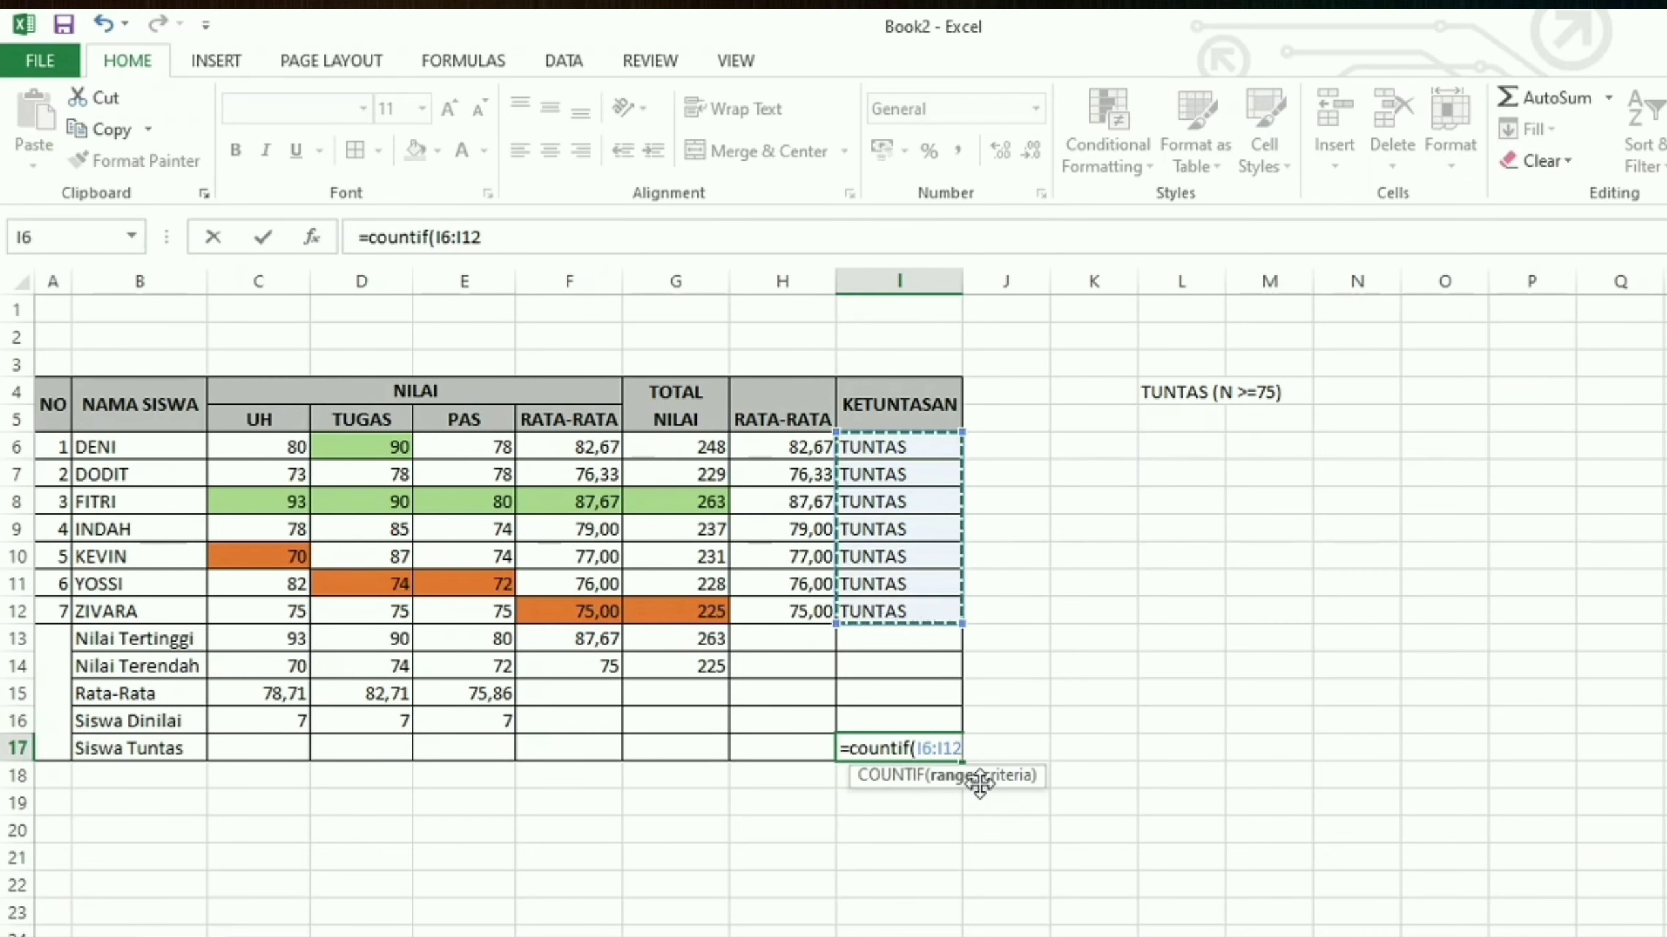
text(;)
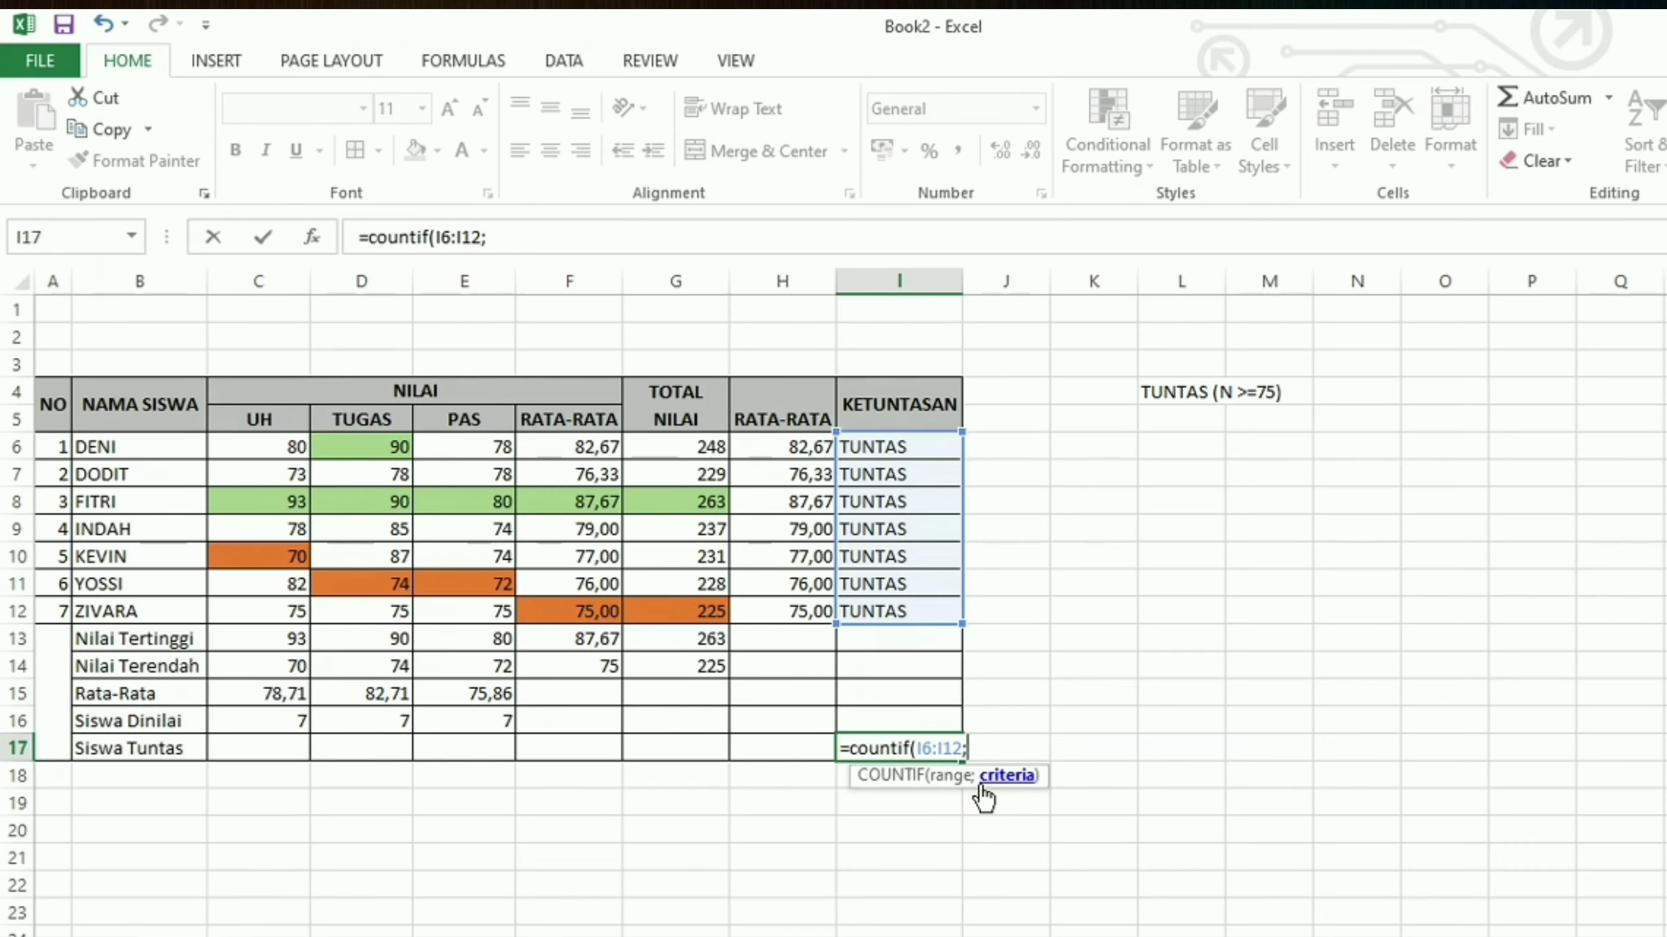
text("tuntas)
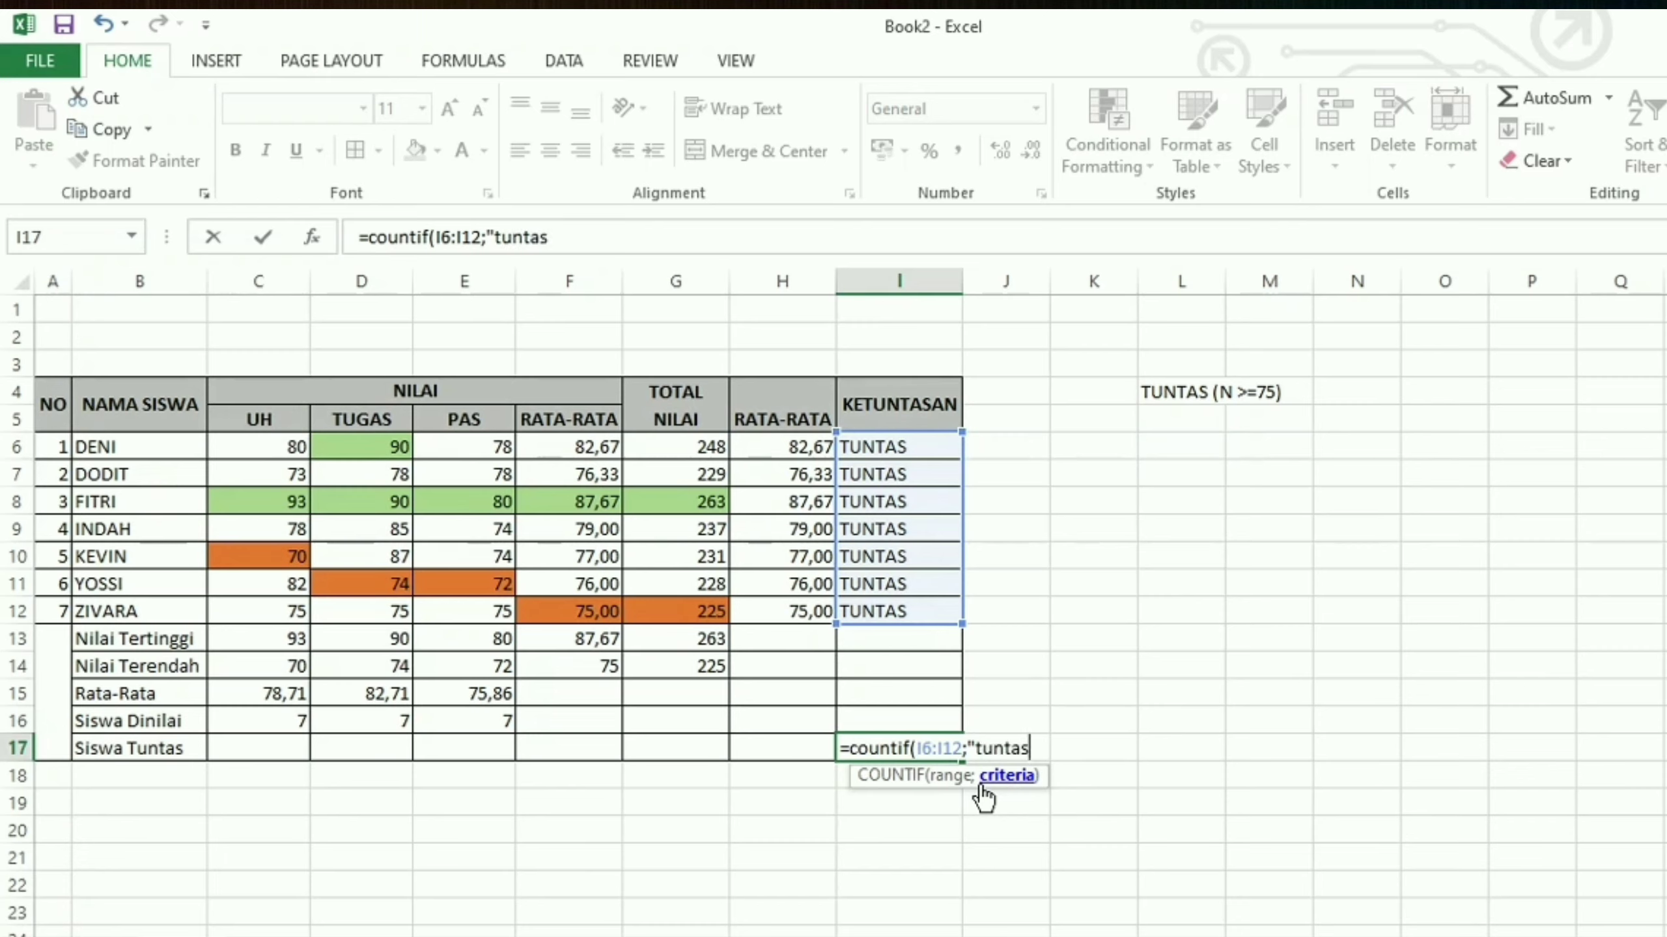
text("))
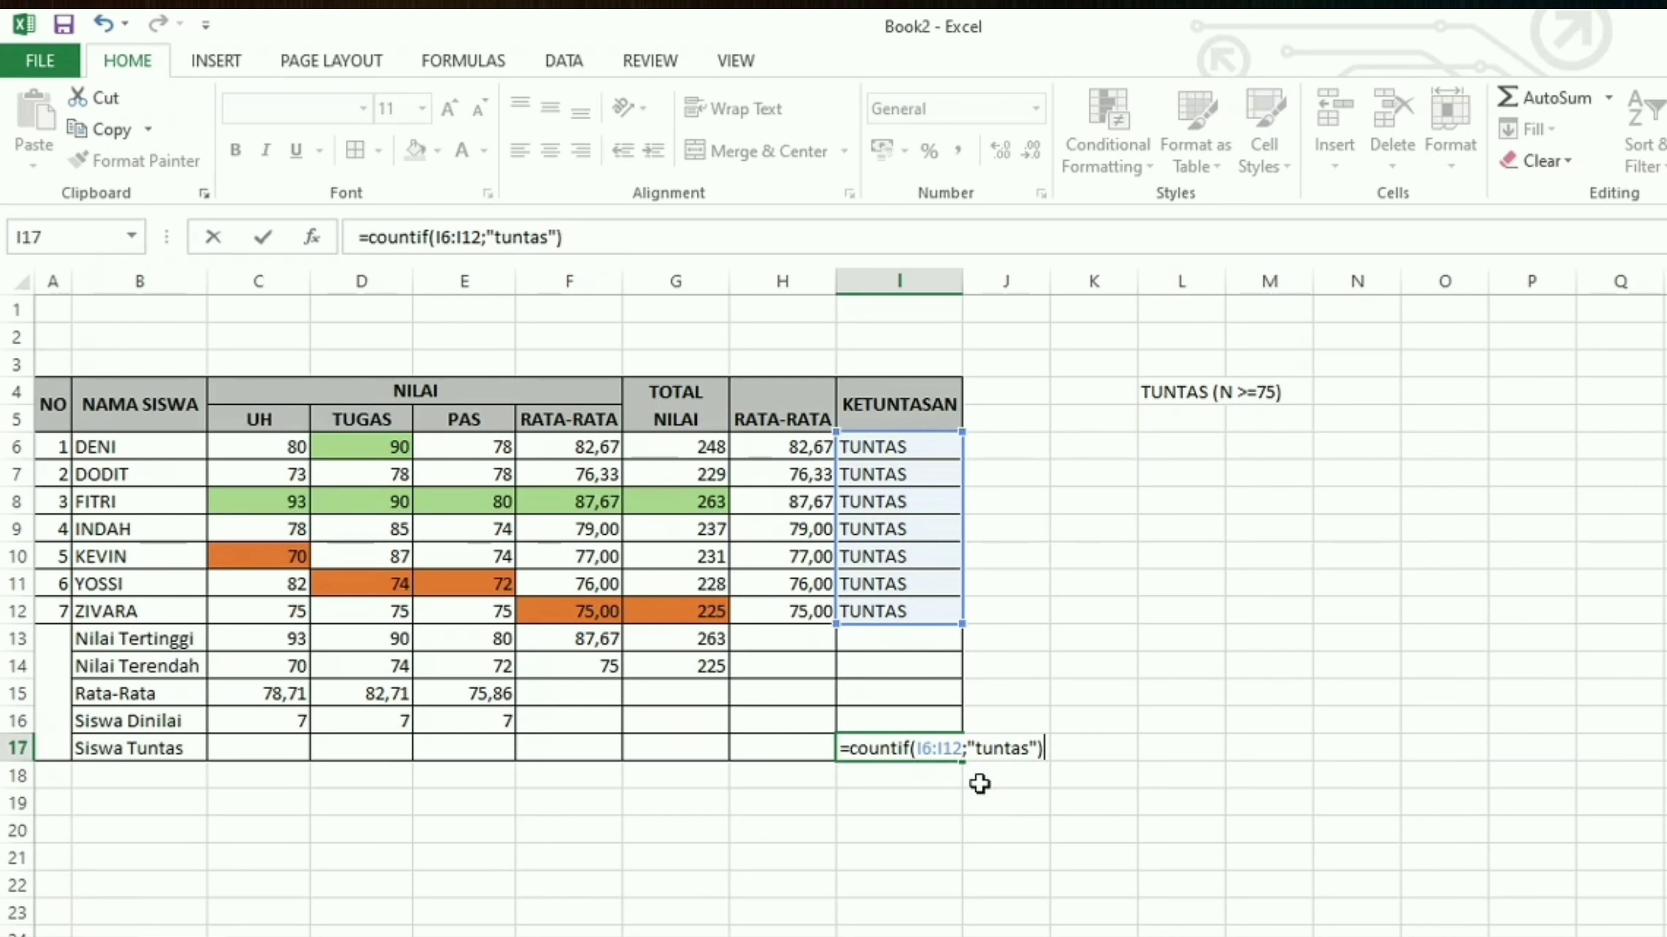
key(Return)
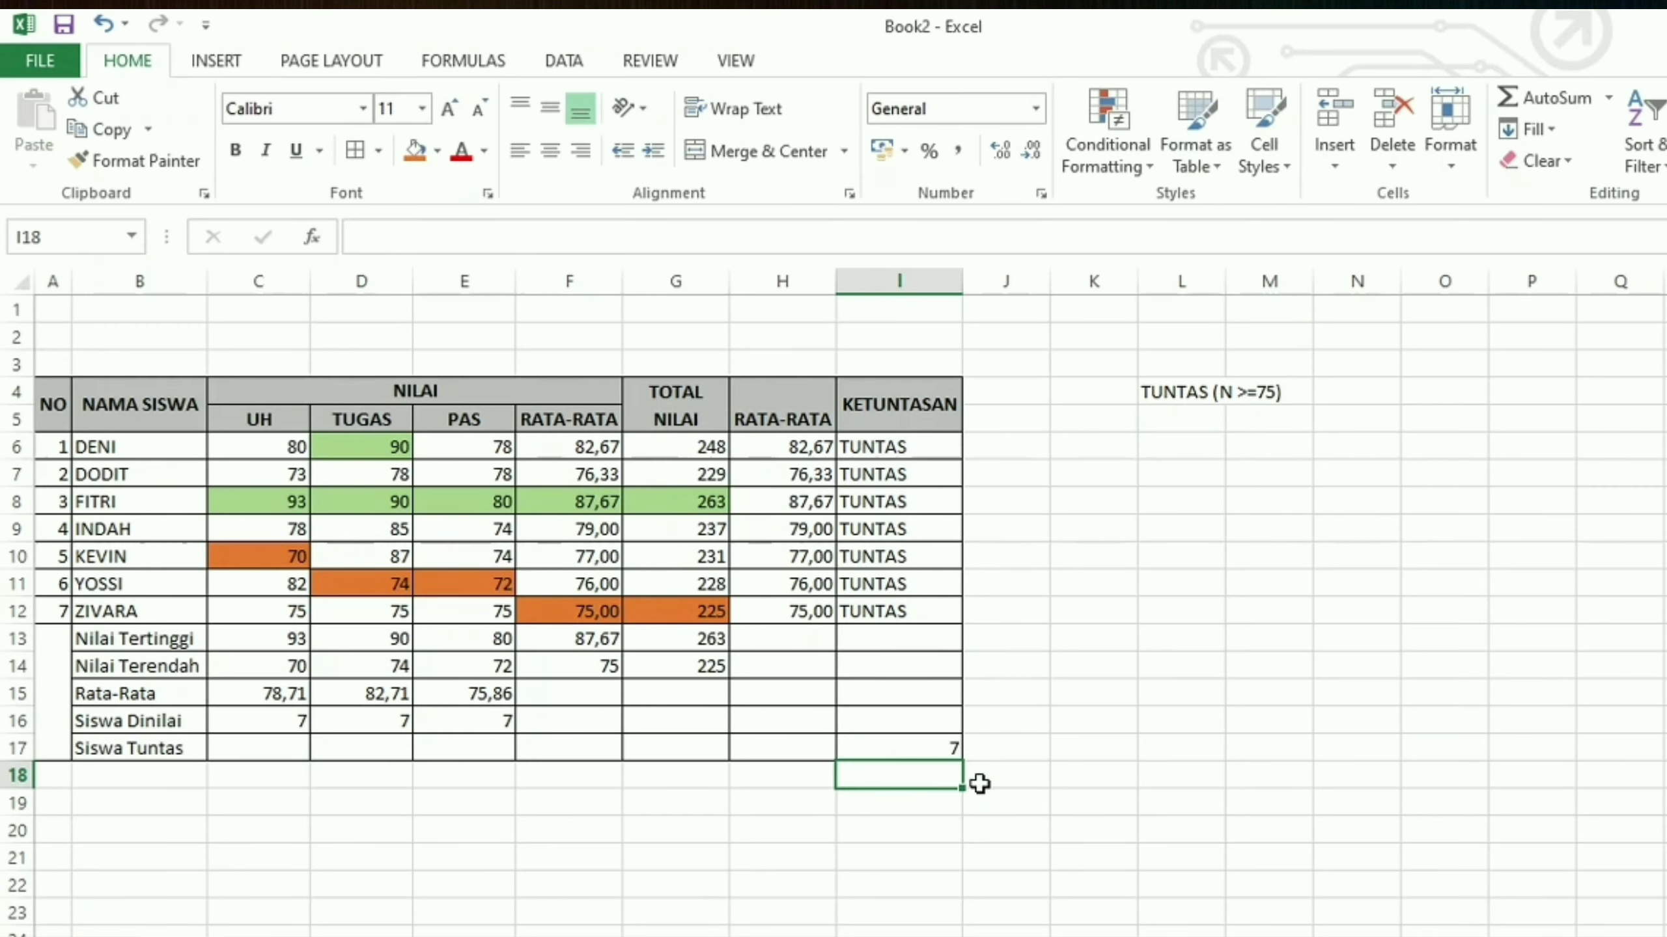
click(905, 749)
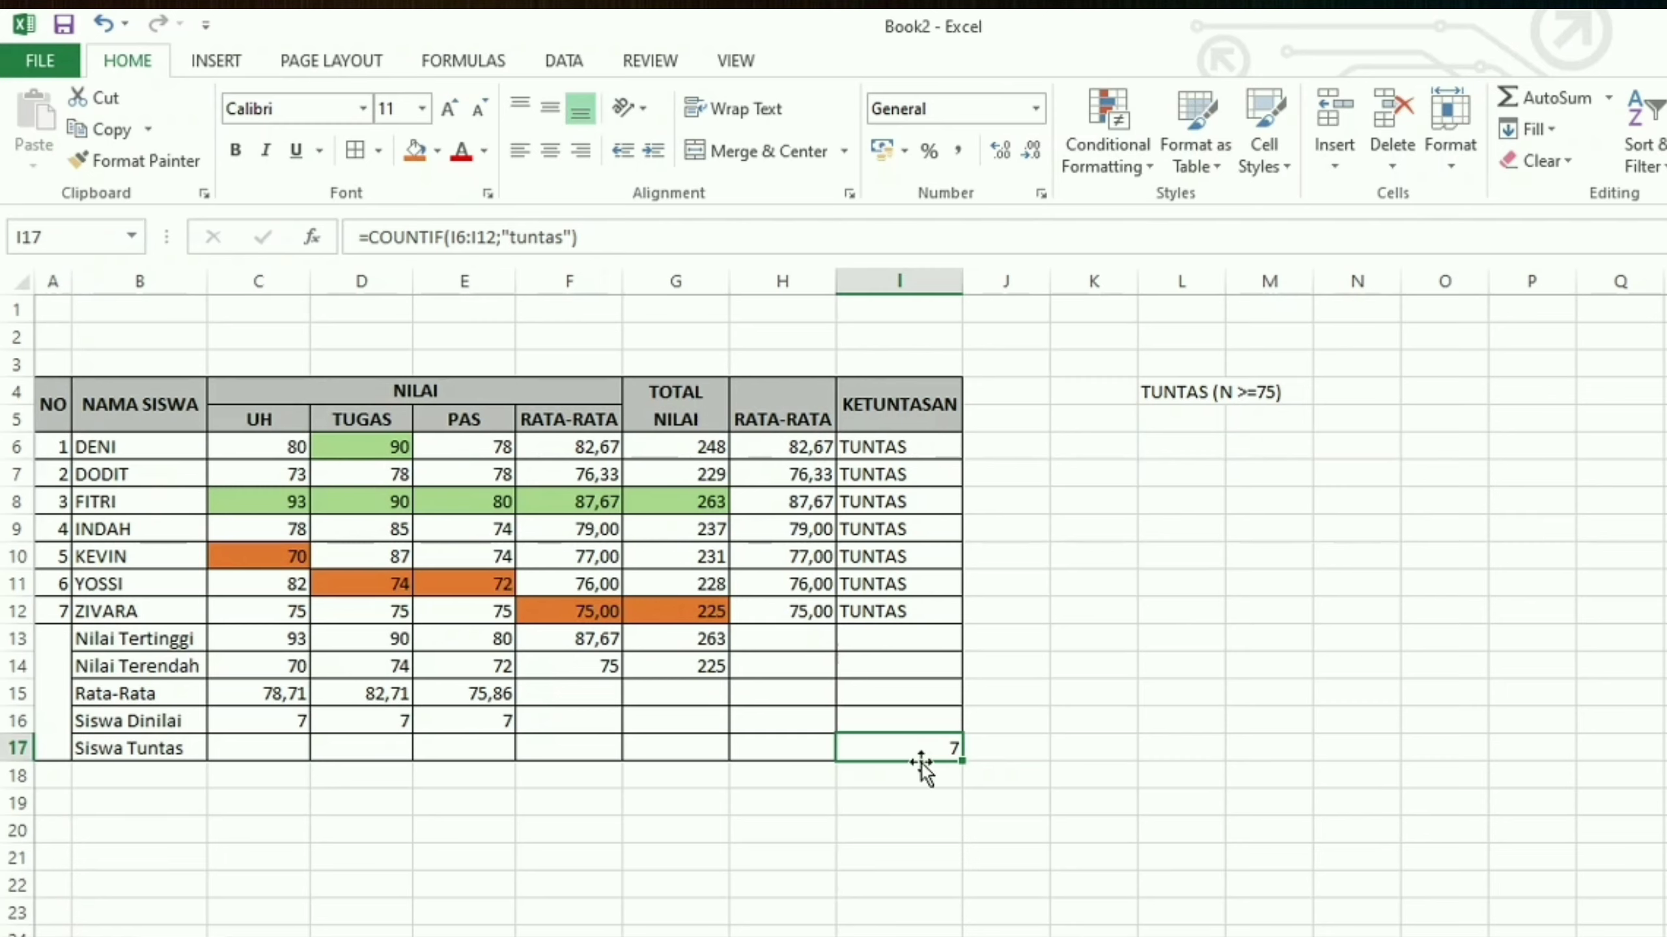
click(550, 150)
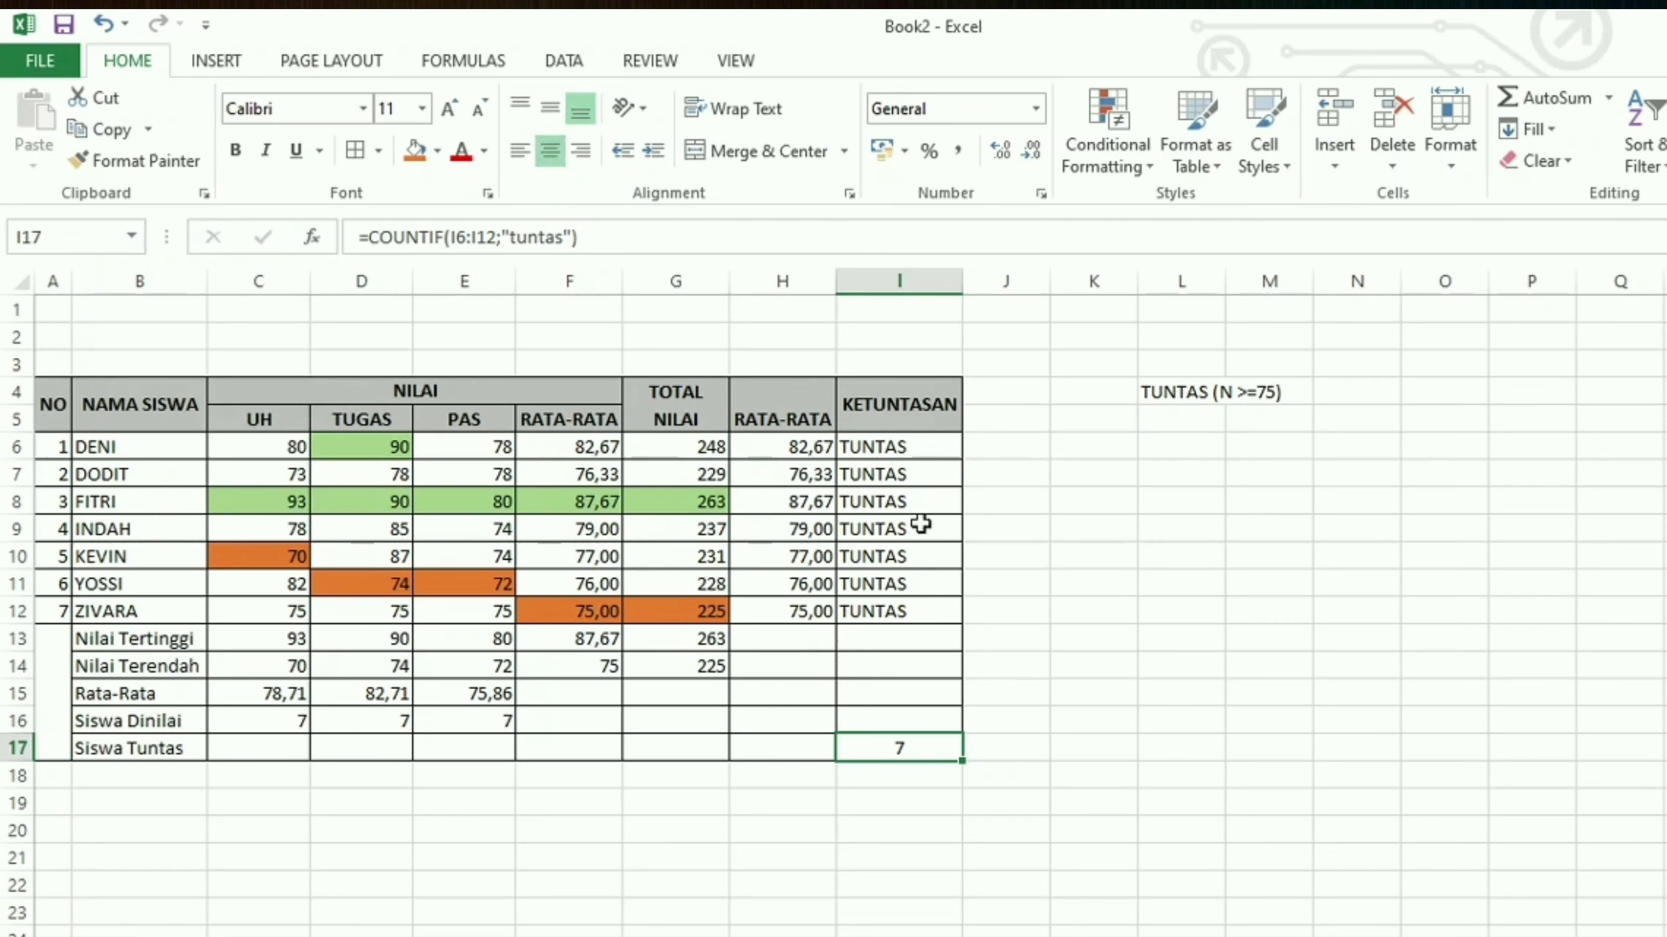